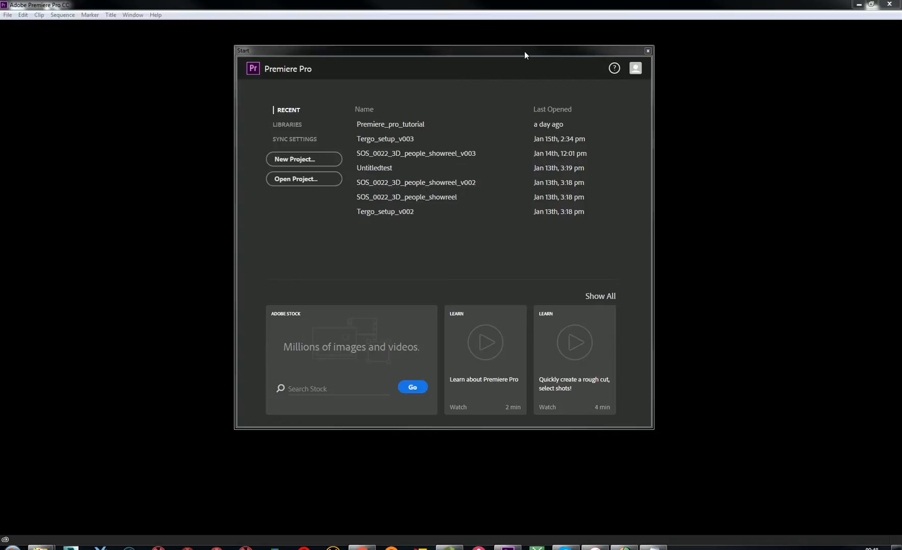
{"action": "left_click_drag", "start_coordinate": [524, 51], "coordinate": [520, 52]}
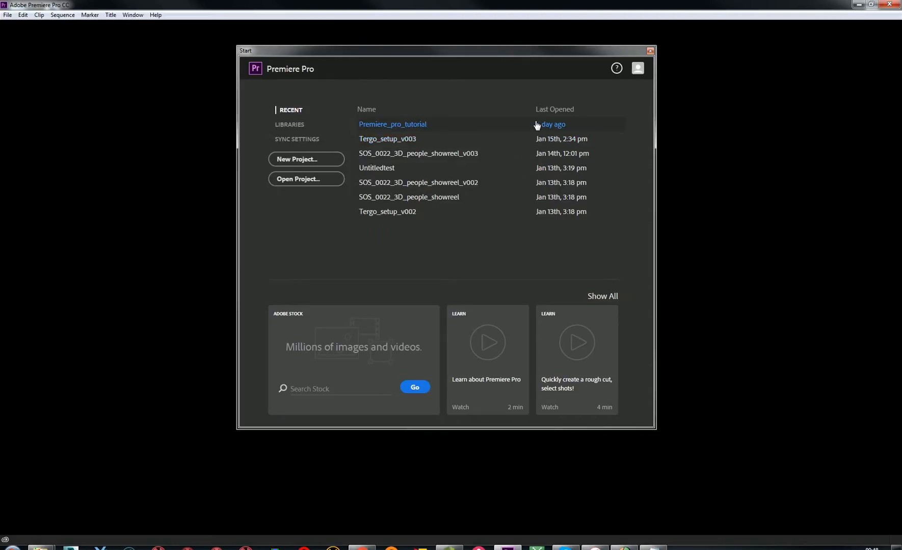
{"action": "left_click_drag", "start_coordinate": [516, 55], "coordinate": [520, 57]}
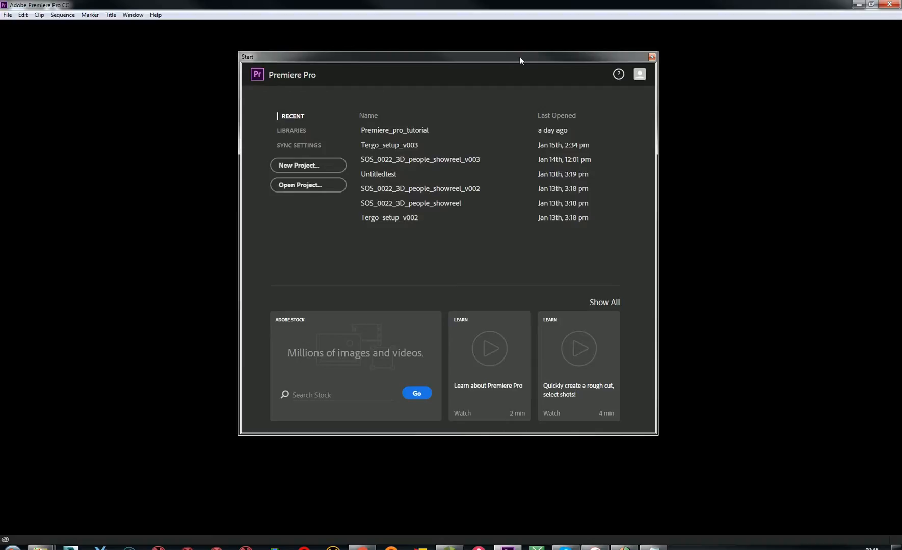
{"action": "left_click_drag", "start_coordinate": [522, 55], "coordinate": [521, 54]}
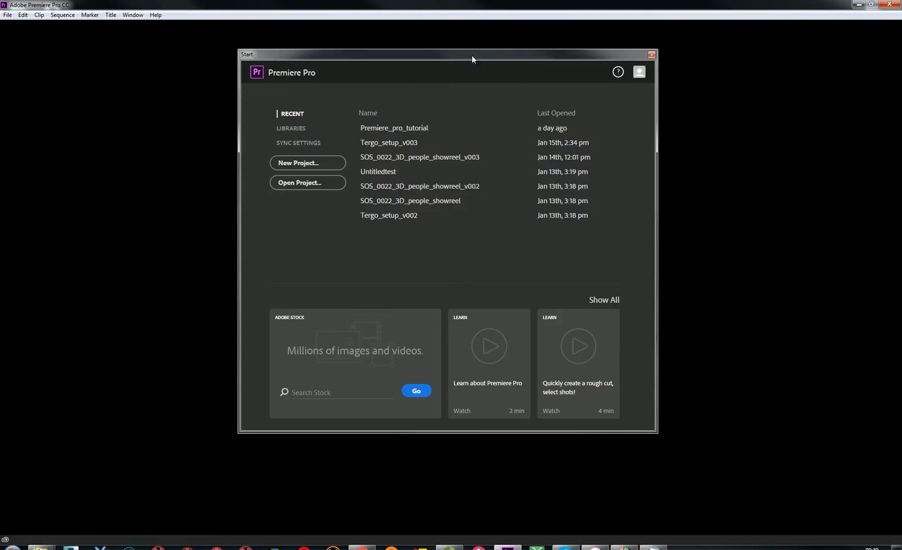
{"action": "left_click_drag", "start_coordinate": [490, 54], "coordinate": [494, 58]}
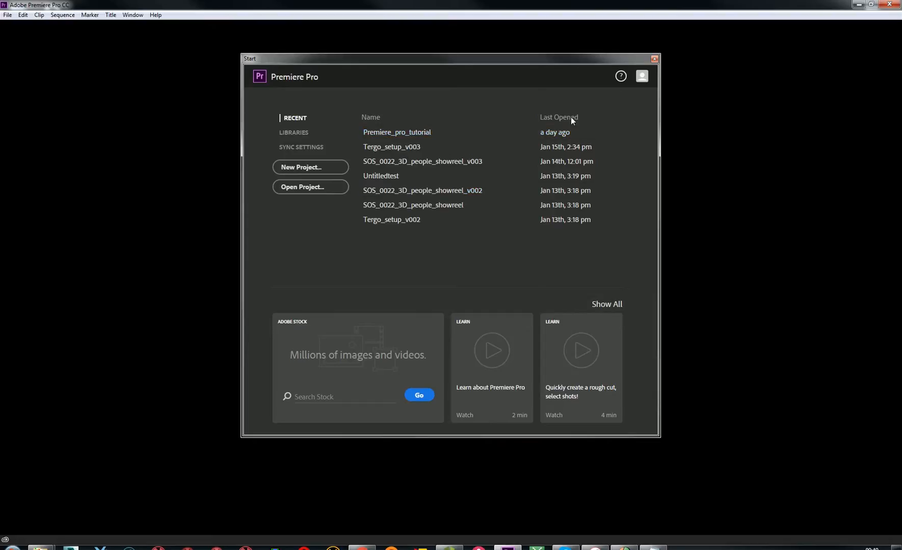
Start a new project and name it editing_tutorial
{"action": "left_click", "coordinate": [312, 170]}
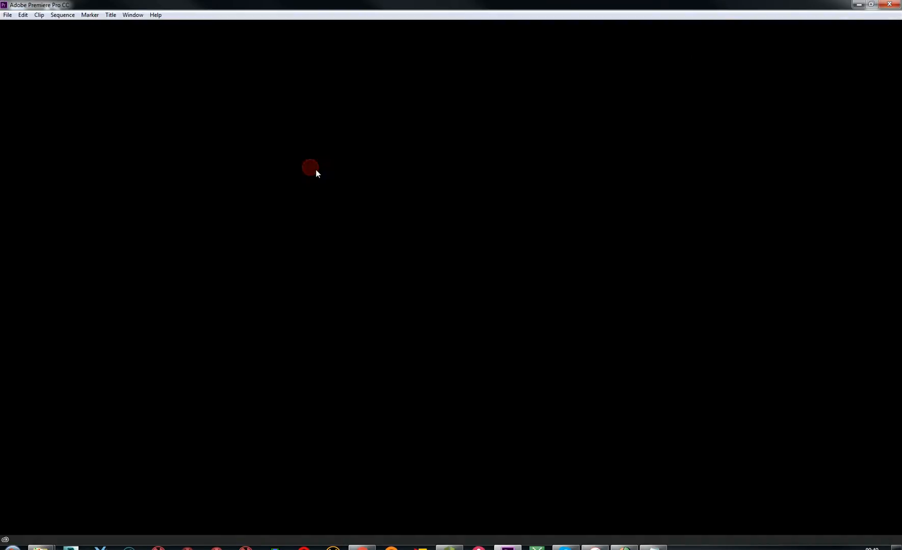
{"action": "left_click_drag", "start_coordinate": [441, 135], "coordinate": [440, 108]}
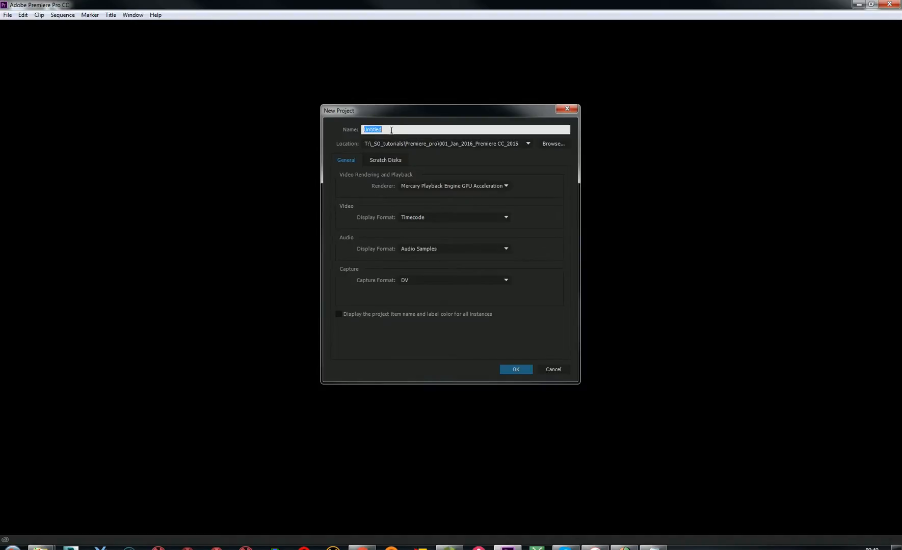
{"action": "type", "text": "editing tutorial"}
{"action": "key", "text": "BackSpace"}
{"action": "type", "text": "_"}
{"action": "left_click", "coordinate": [537, 181]}
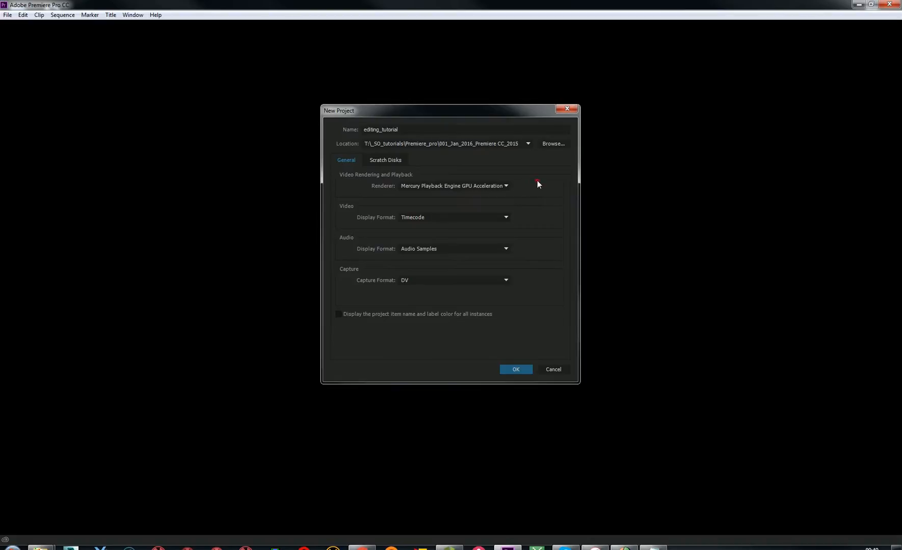
Set the project location to the Adobe Premiere Pro 9.0 documents folder, review the scratch disk settings and create the project
{"action": "left_click", "coordinate": [529, 144]}
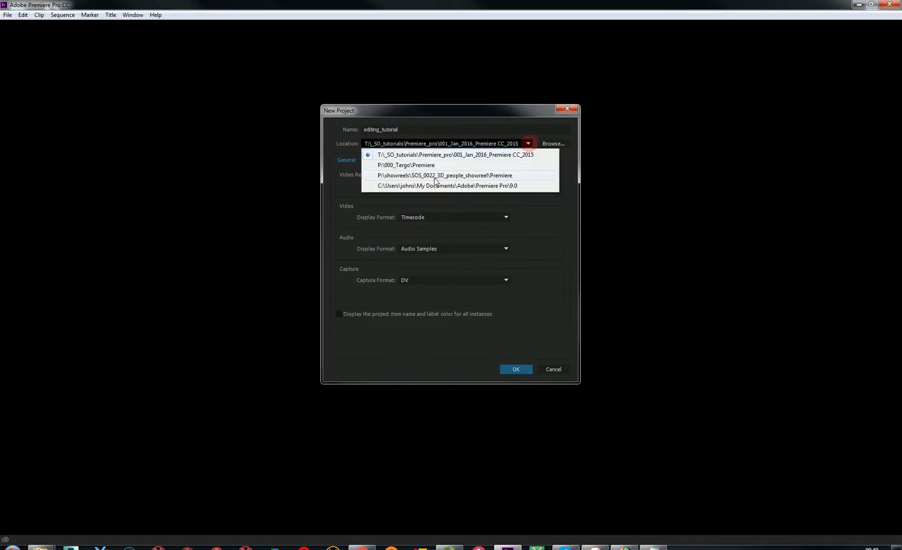
{"action": "left_click", "coordinate": [443, 186]}
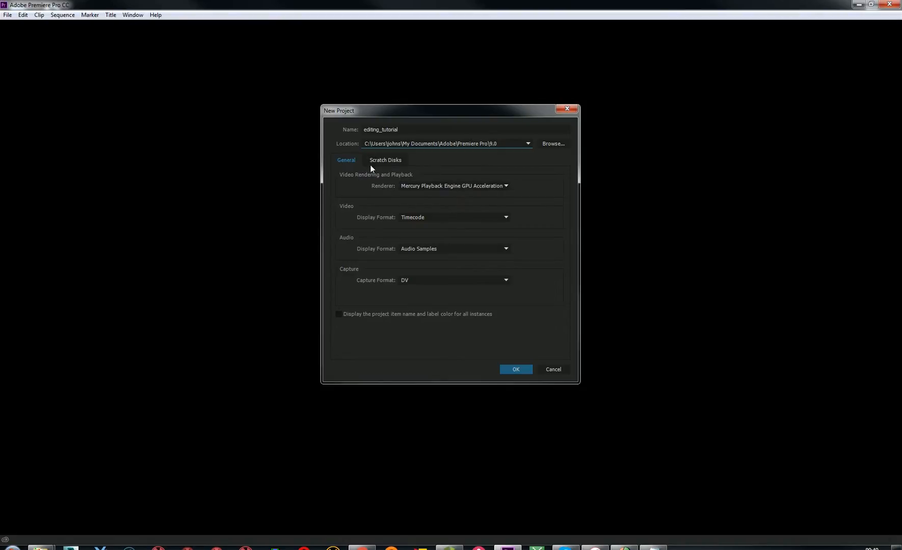
{"action": "left_click", "coordinate": [394, 161]}
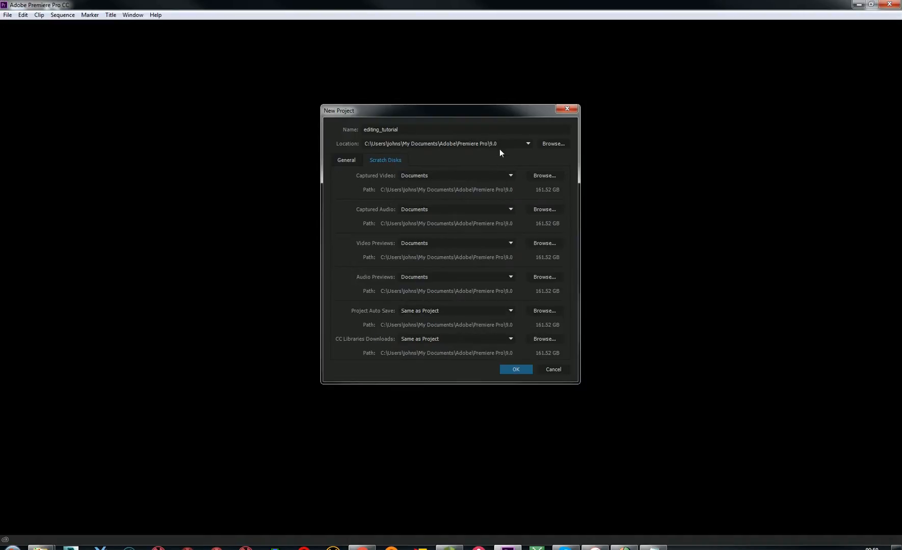
{"action": "left_click", "coordinate": [516, 370]}
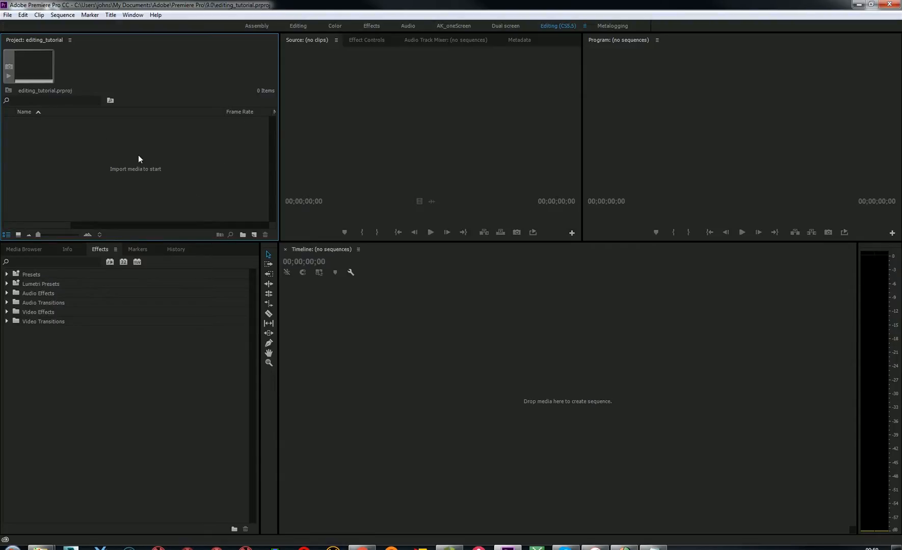
{"action": "left_click", "coordinate": [463, 133]}
{"action": "left_click", "coordinate": [743, 128]}
{"action": "left_click", "coordinate": [180, 134]}
{"action": "left_click", "coordinate": [103, 141]}
Try docking the Project panel in the Source monitor's group and between the Source and Program monitors
{"action": "left_click_drag", "start_coordinate": [107, 157], "coordinate": [398, 296]}
{"action": "left_click_drag", "start_coordinate": [136, 37], "coordinate": [187, 52]}
{"action": "left_click_drag", "start_coordinate": [52, 40], "coordinate": [308, 133]}
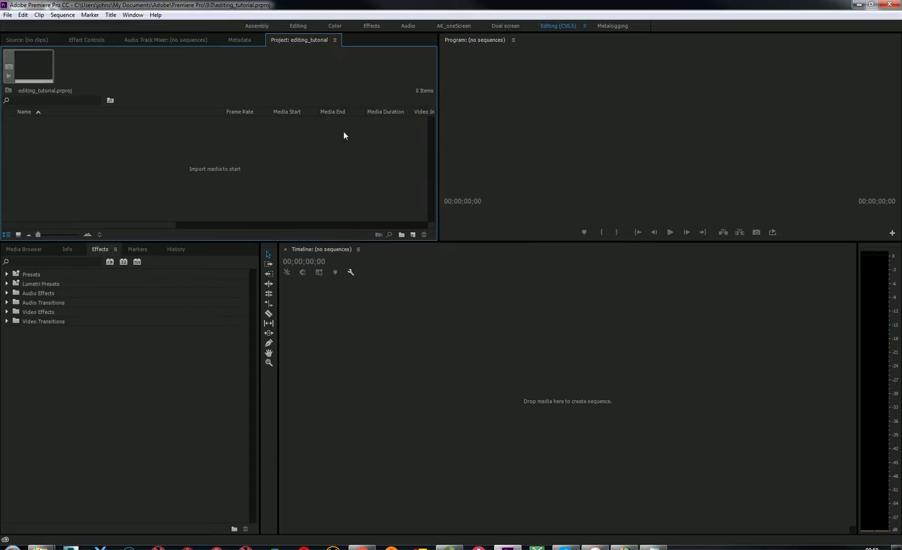
{"action": "left_click_drag", "start_coordinate": [294, 45], "coordinate": [451, 116]}
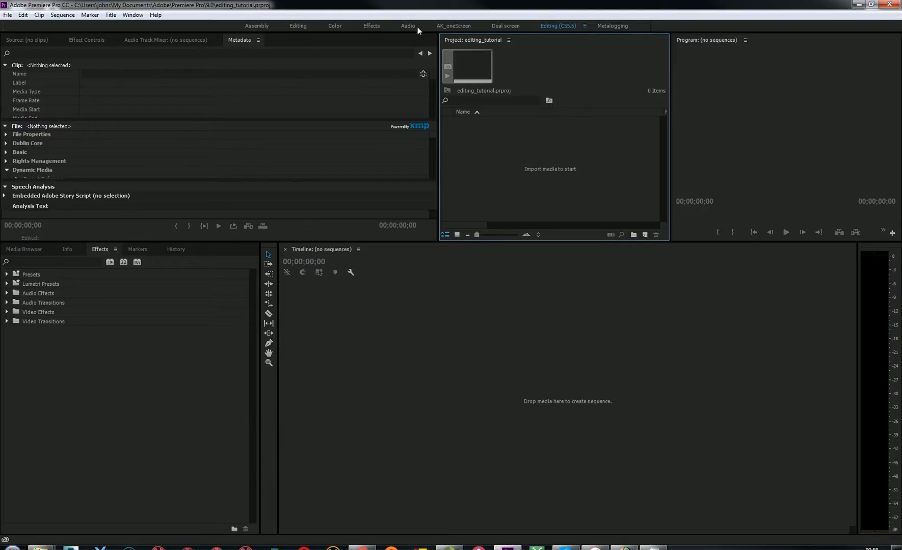
Reset the Editing (CS5.5) workspace to its saved layout
{"action": "left_click", "coordinate": [132, 15]}
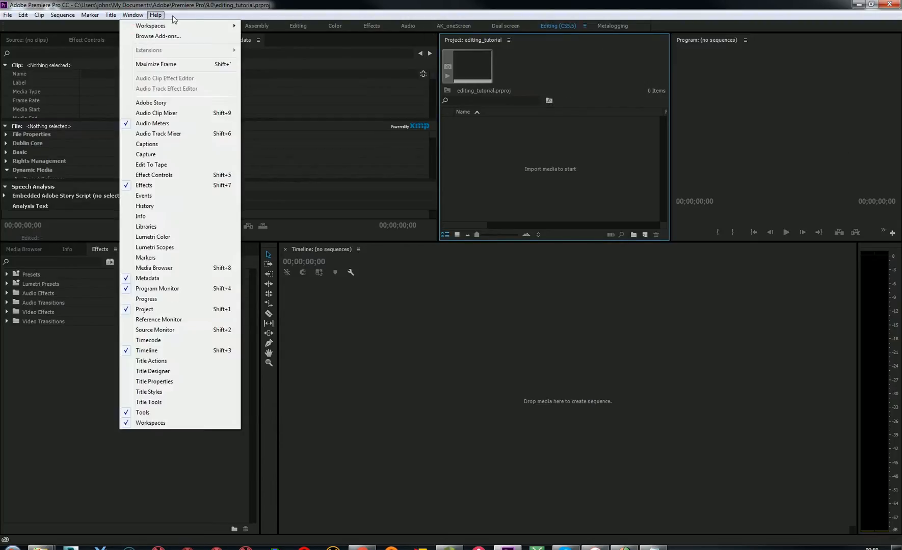
{"action": "mouse_move", "coordinate": [153, 27]}
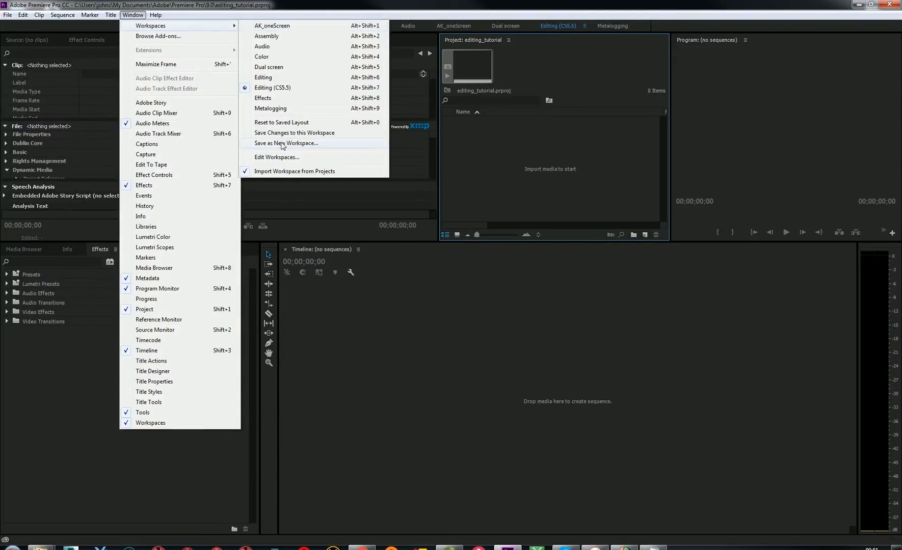
{"action": "left_click", "coordinate": [125, 17]}
{"action": "left_click", "coordinate": [125, 17]}
{"action": "mouse_move", "coordinate": [131, 27]}
{"action": "left_click", "coordinate": [303, 124]}
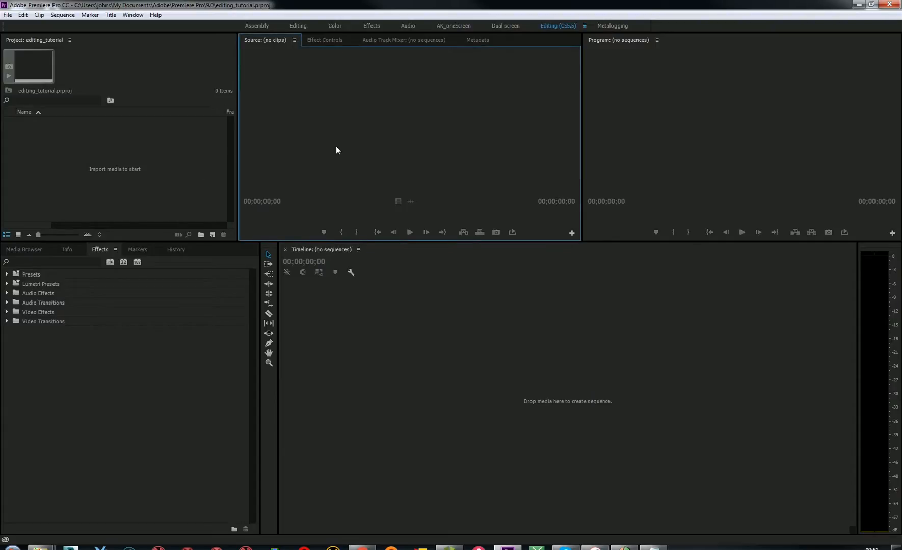
Examine the Project, Source, Program, Timeline, Effects, Media Browser, Info, Markers and History panels and the available workspace options
{"action": "left_click", "coordinate": [122, 149]}
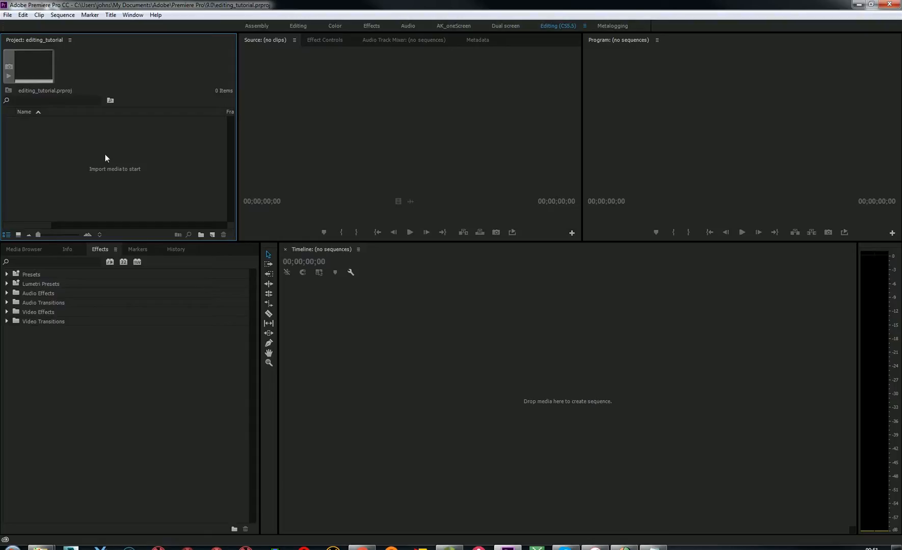
{"action": "left_click", "coordinate": [417, 109]}
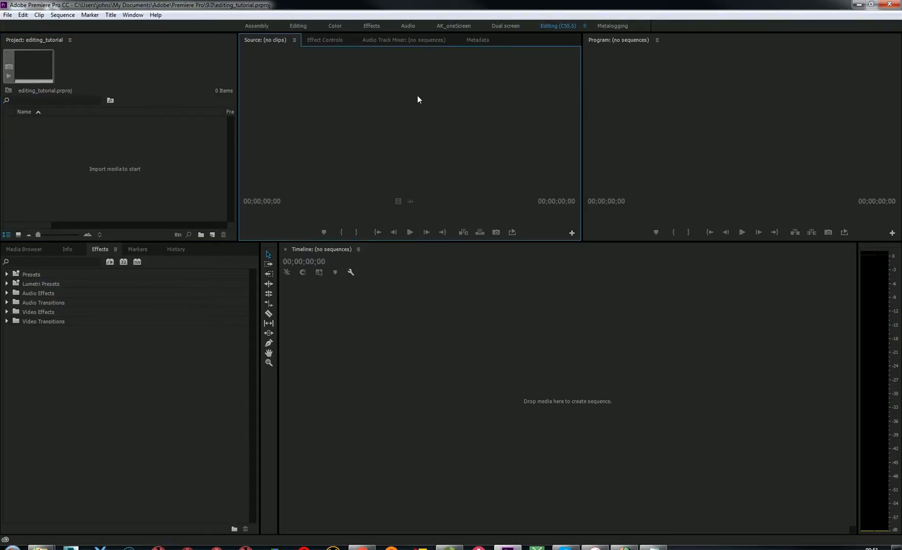
{"action": "left_click", "coordinate": [707, 89]}
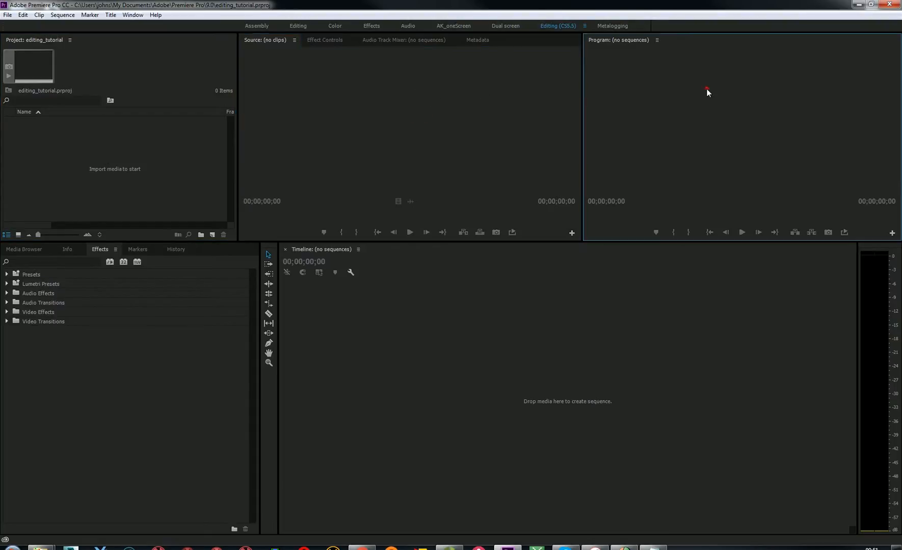
{"action": "left_click", "coordinate": [618, 367]}
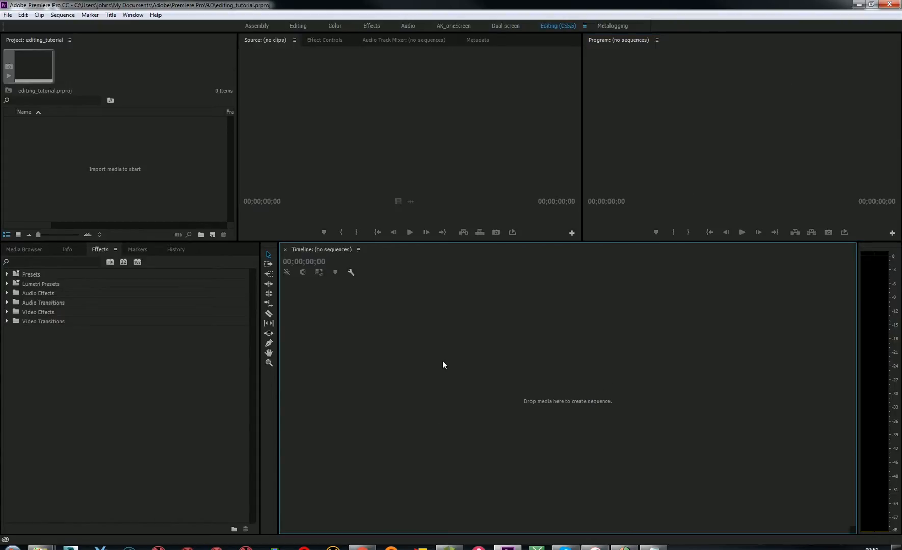
{"action": "left_click", "coordinate": [76, 411]}
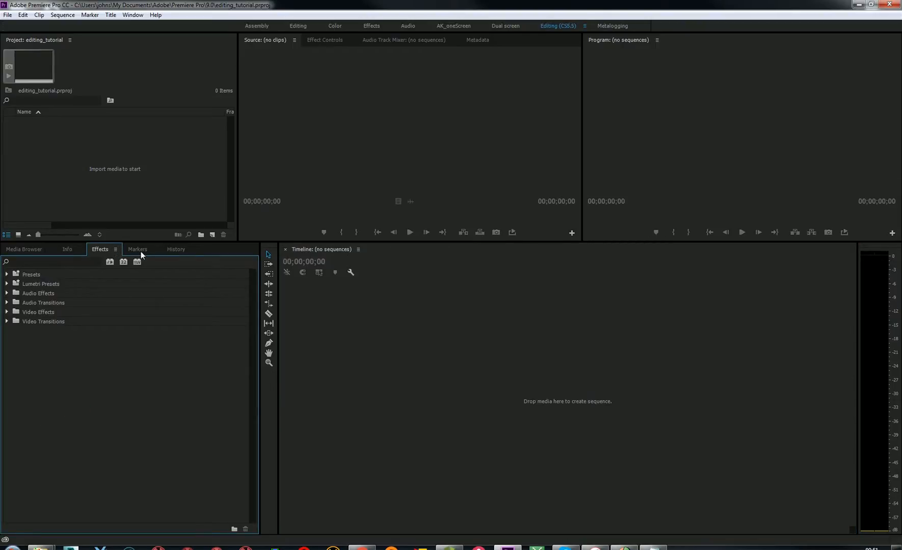
{"action": "left_click", "coordinate": [32, 251]}
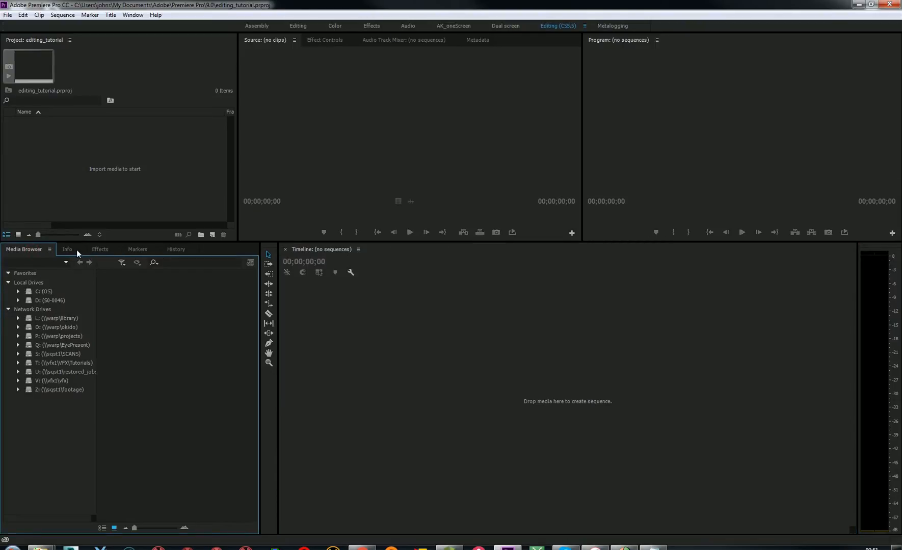
{"action": "left_click", "coordinate": [71, 250]}
{"action": "left_click", "coordinate": [146, 250]}
{"action": "left_click", "coordinate": [171, 249]}
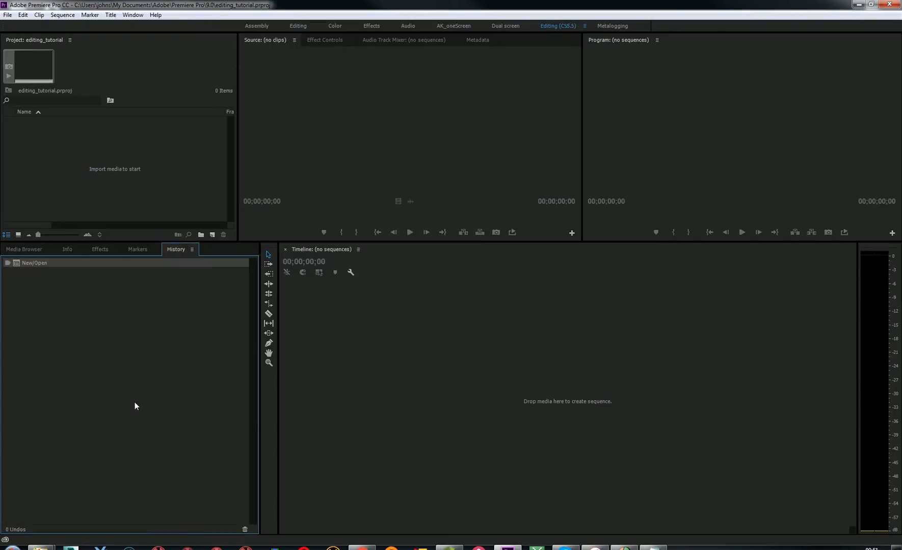
{"action": "left_click", "coordinate": [132, 16]}
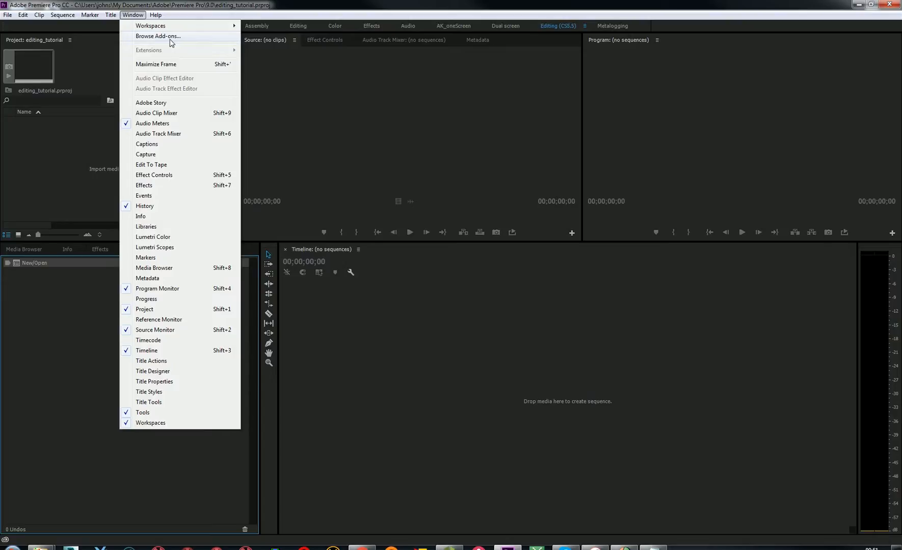
{"action": "mouse_move", "coordinate": [167, 27]}
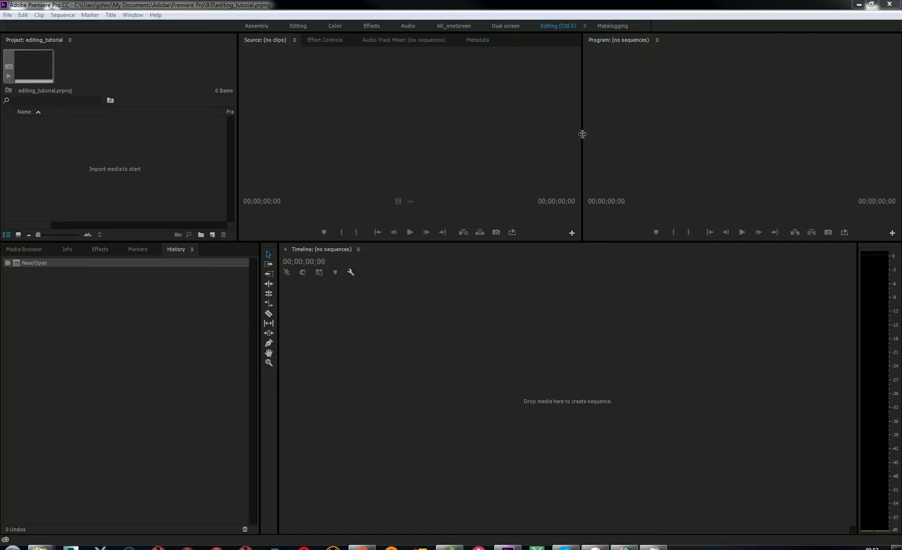
Widen the Project panel slightly and create a bin named 001_sources in it
{"action": "left_click_drag", "start_coordinate": [237, 139], "coordinate": [260, 140]}
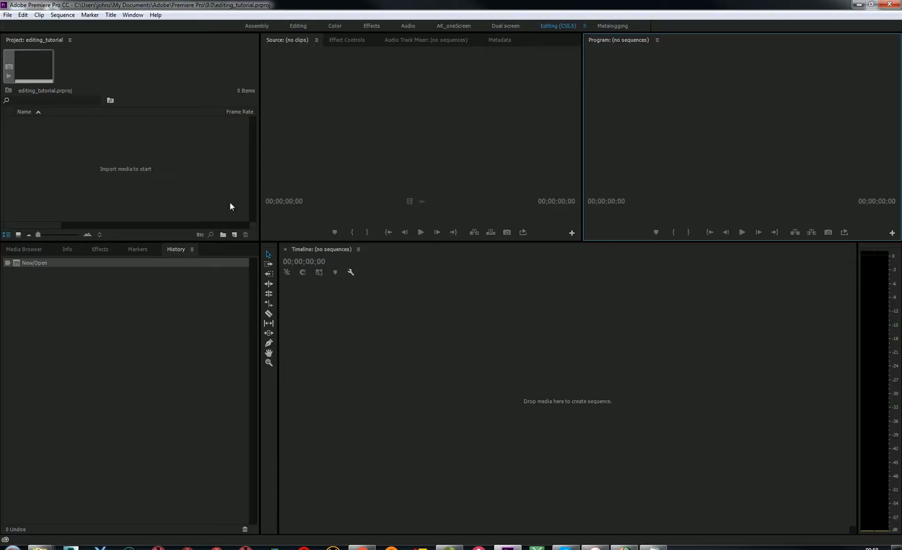
{"action": "left_click", "coordinate": [223, 235]}
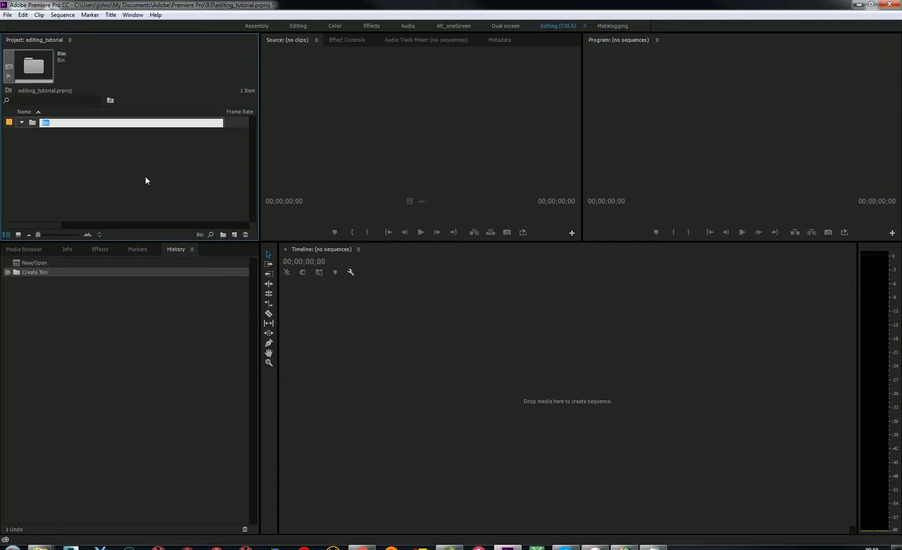
{"action": "type", "text": "001_sources"}
{"action": "left_click", "coordinate": [146, 177]}
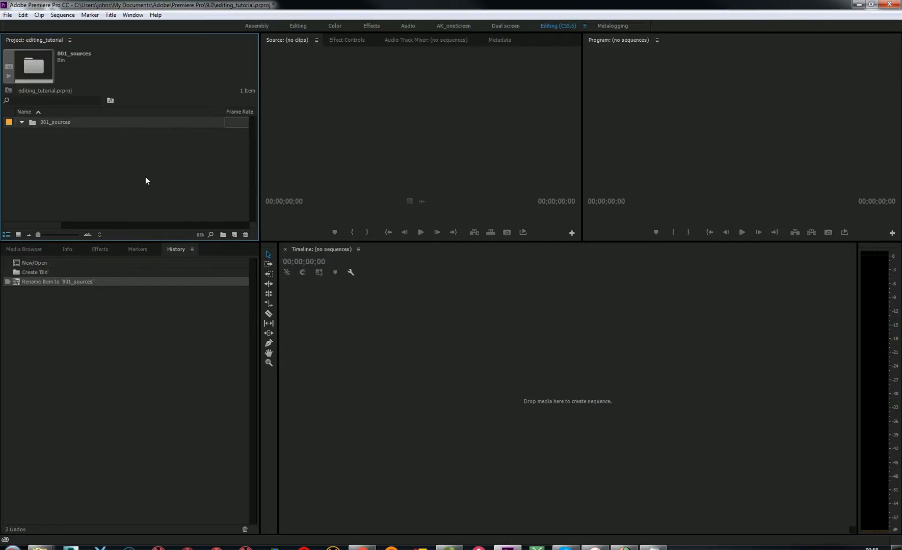
{"action": "left_click", "coordinate": [67, 123]}
{"action": "left_click", "coordinate": [70, 160]}
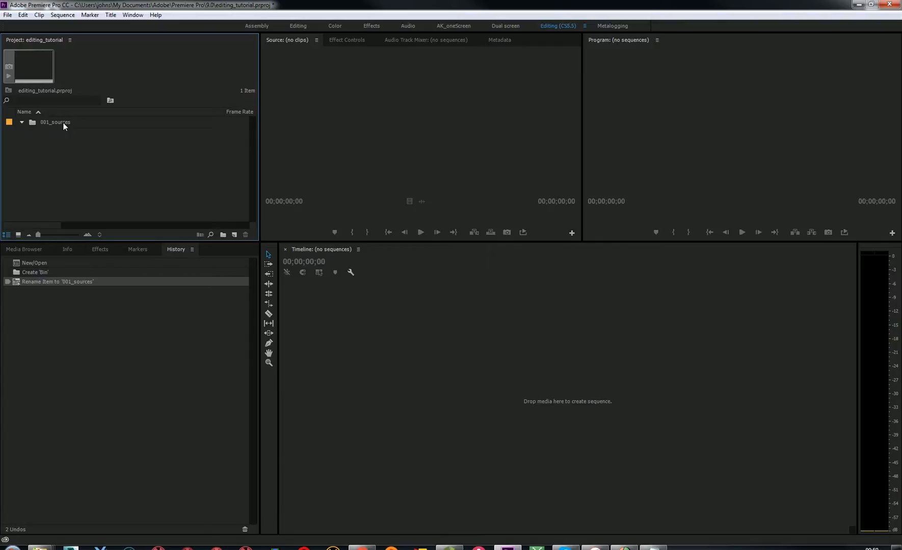
{"action": "left_click", "coordinate": [64, 138]}
{"action": "left_click", "coordinate": [60, 145]}
{"action": "left_click", "coordinate": [63, 123]}
{"action": "left_click", "coordinate": [97, 159]}
{"action": "left_click", "coordinate": [61, 122]}
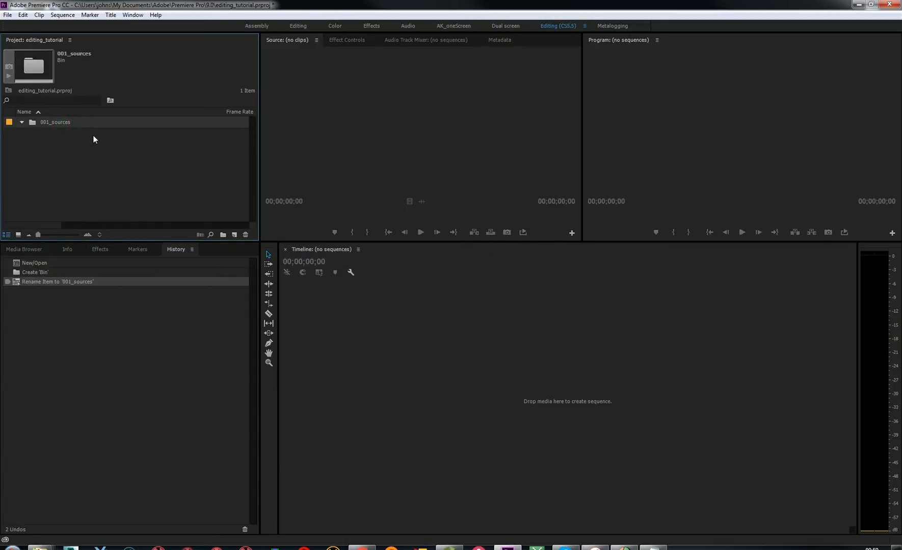
{"action": "double_click", "coordinate": [81, 164]}
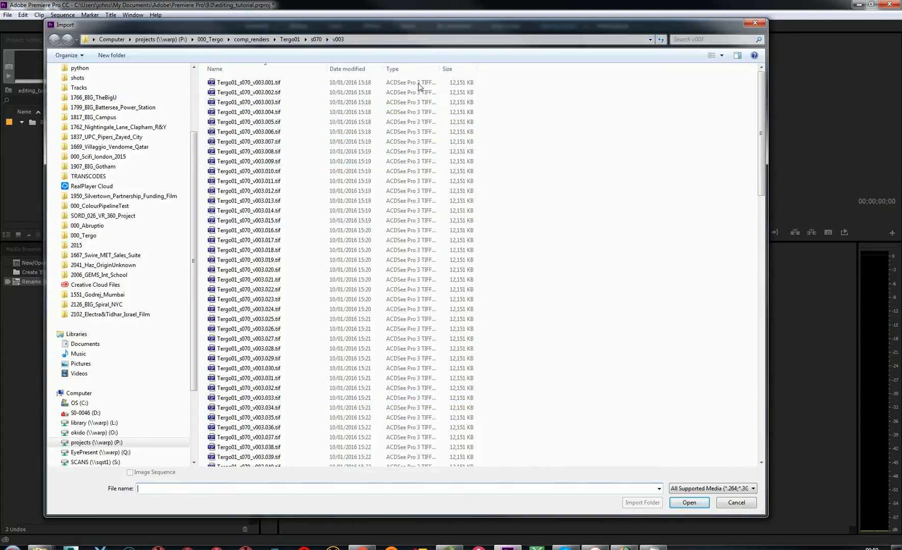
{"action": "left_click_drag", "start_coordinate": [594, 22], "coordinate": [618, 21]}
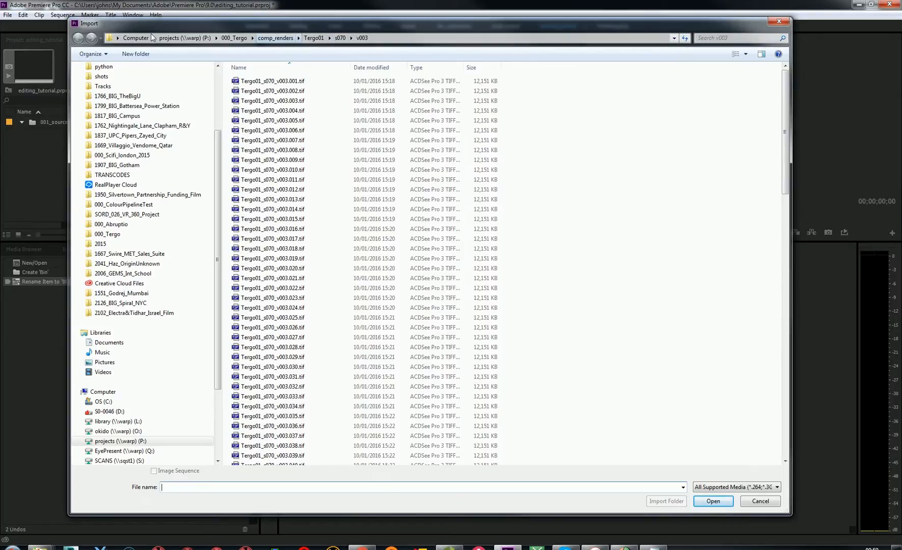
{"action": "left_click", "coordinate": [313, 38]}
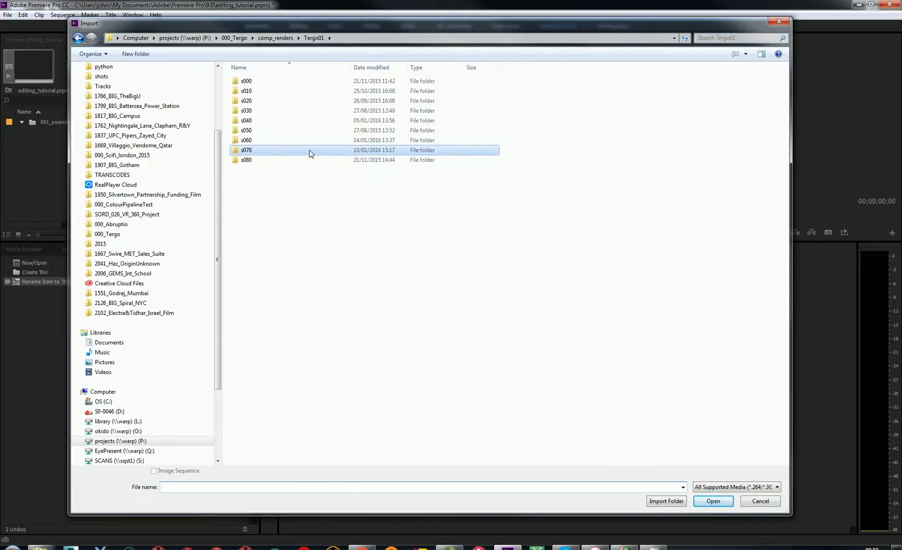
{"action": "double_click", "coordinate": [275, 154]}
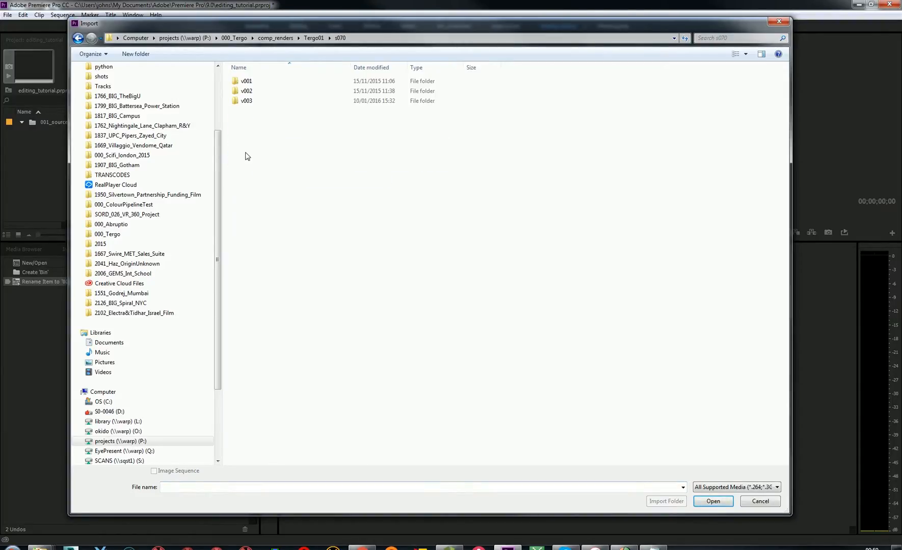
{"action": "left_click", "coordinate": [314, 38]}
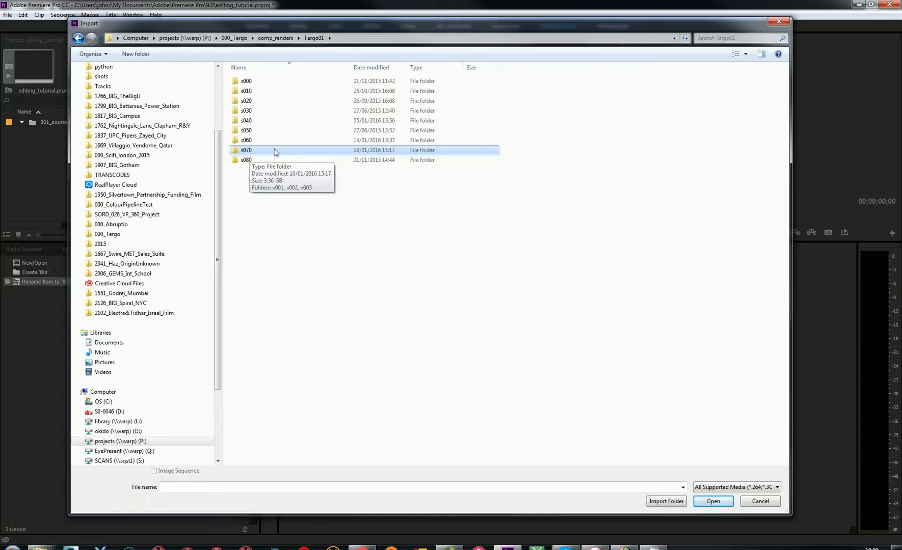
{"action": "left_click", "coordinate": [764, 500]}
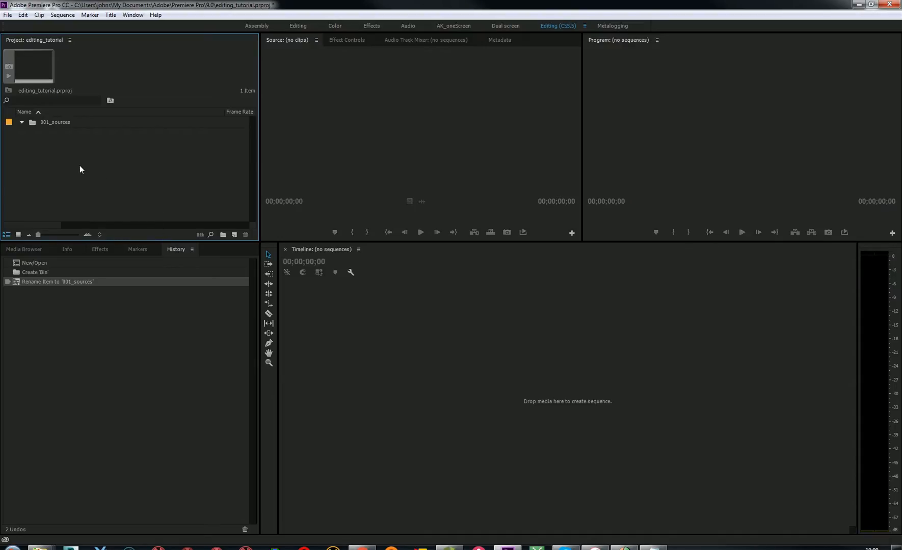
Create a bin named 070 inside the 001_sources bin
{"action": "left_click", "coordinate": [57, 123]}
{"action": "right_click", "coordinate": [59, 122]}
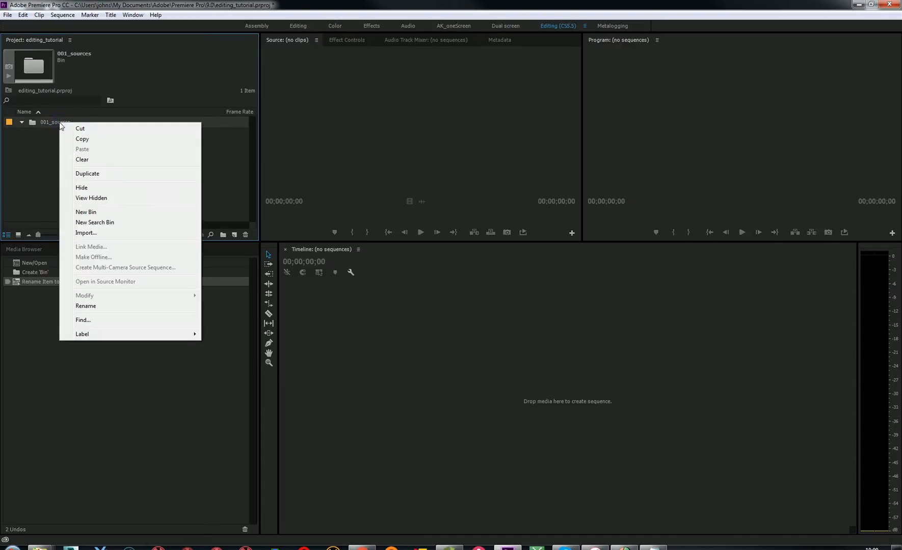
{"action": "left_click", "coordinate": [101, 211]}
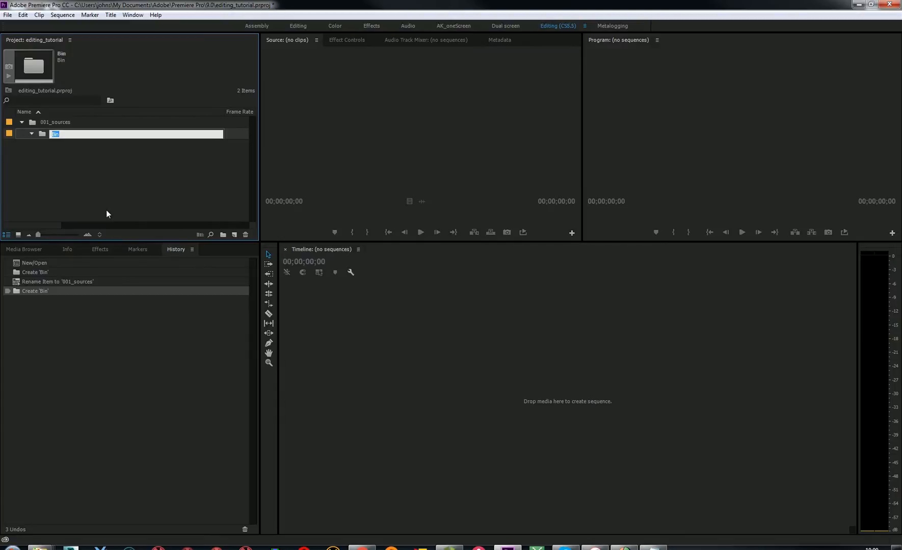
{"action": "type", "text": "070"}
{"action": "key", "text": "Return"}
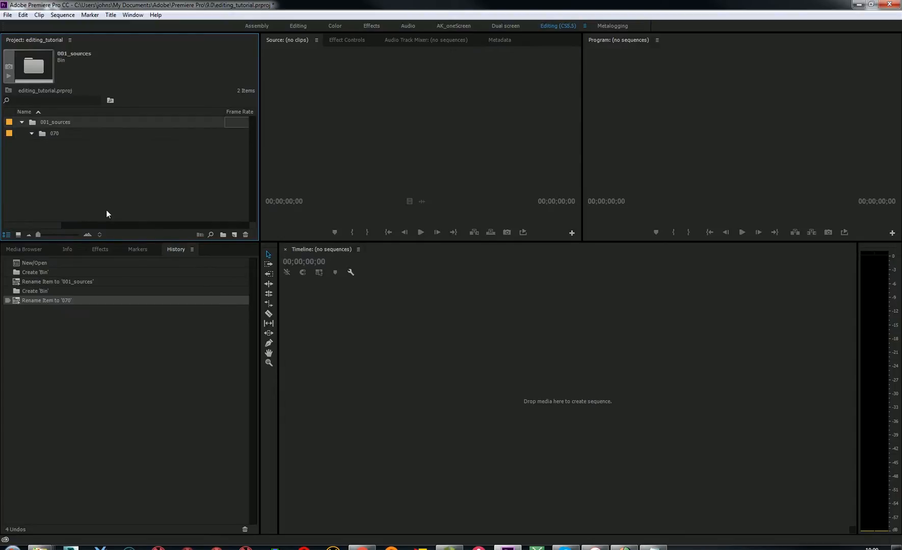
Import the s070 v003 render into the 070 bin as an image sequence, starting from Tergo01_s070_v003.001.tif
{"action": "left_click", "coordinate": [57, 131]}
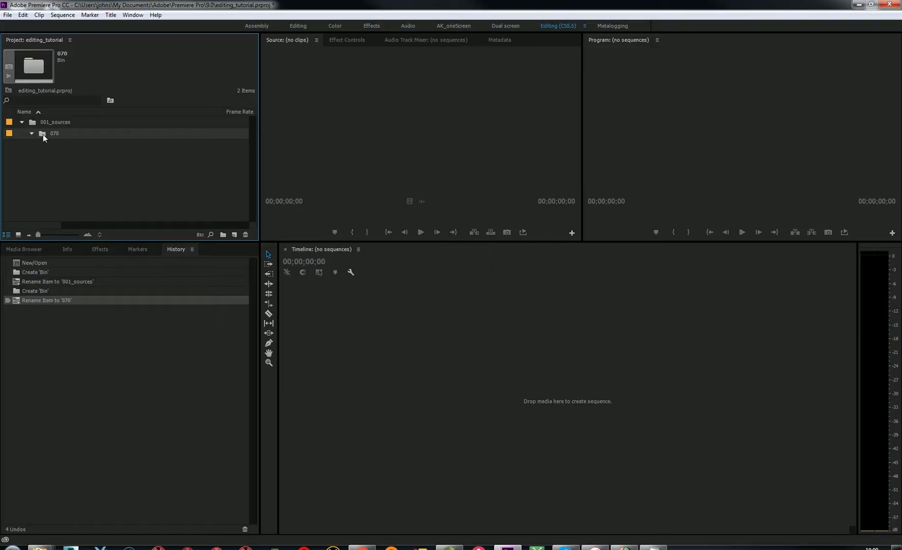
{"action": "left_click", "coordinate": [23, 15]}
{"action": "mouse_move", "coordinate": [8, 16]}
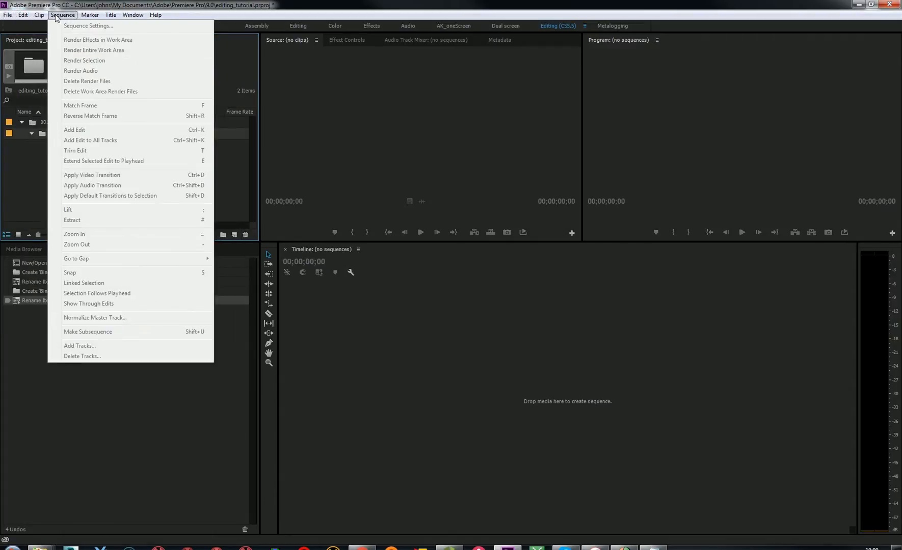
{"action": "left_click", "coordinate": [61, 16]}
{"action": "left_click", "coordinate": [18, 16]}
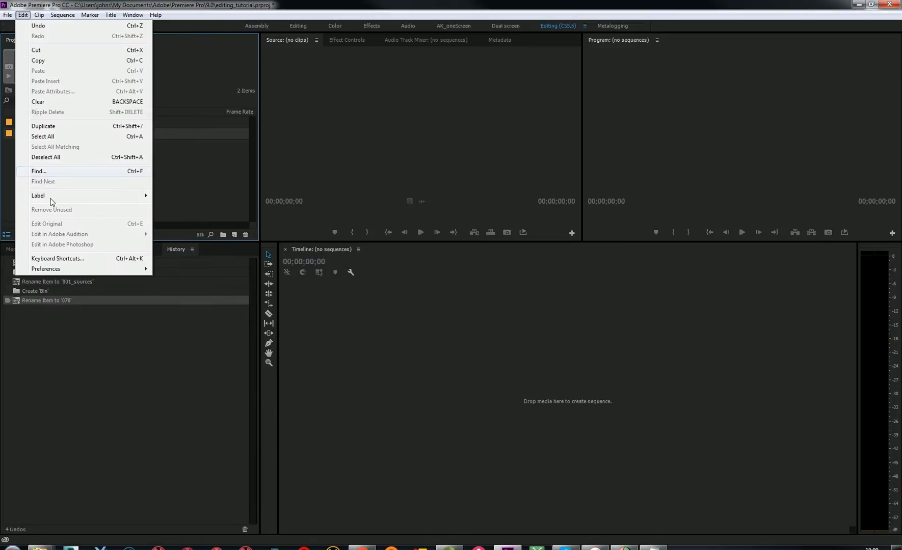
{"action": "mouse_move", "coordinate": [8, 16]}
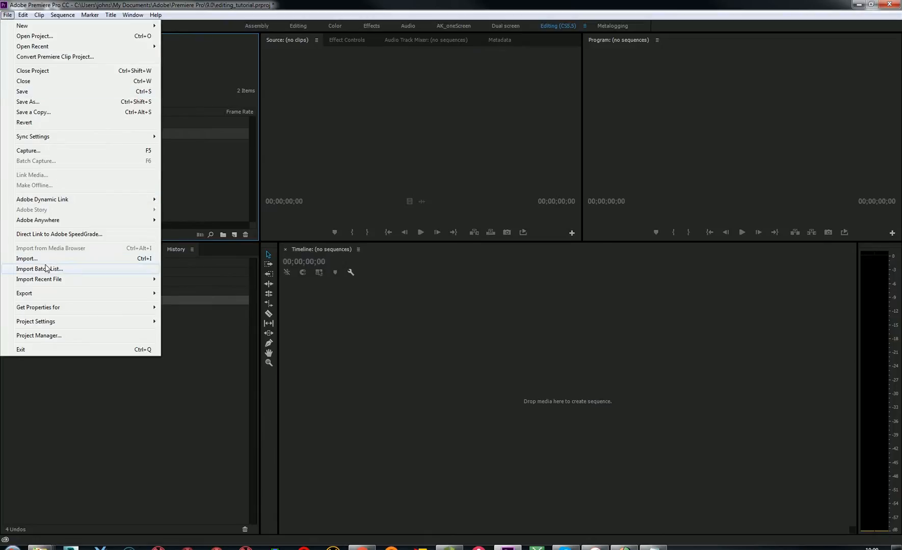
{"action": "left_click", "coordinate": [141, 260]}
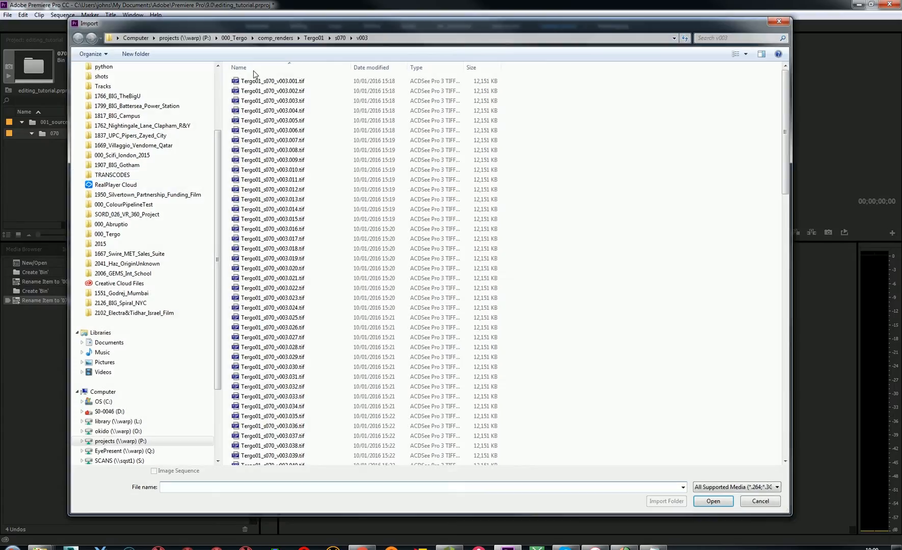
{"action": "left_click", "coordinate": [340, 38]}
{"action": "double_click", "coordinate": [264, 102]}
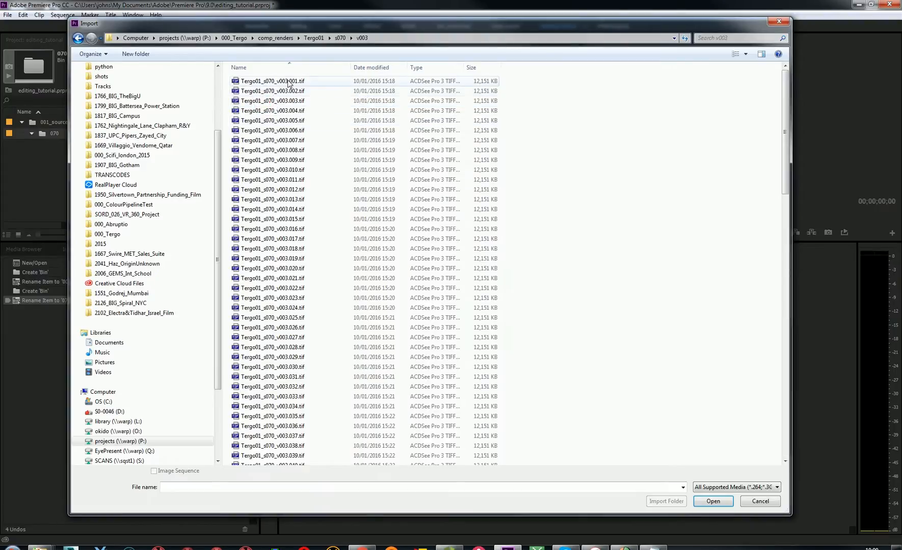
{"action": "left_click", "coordinate": [288, 82]}
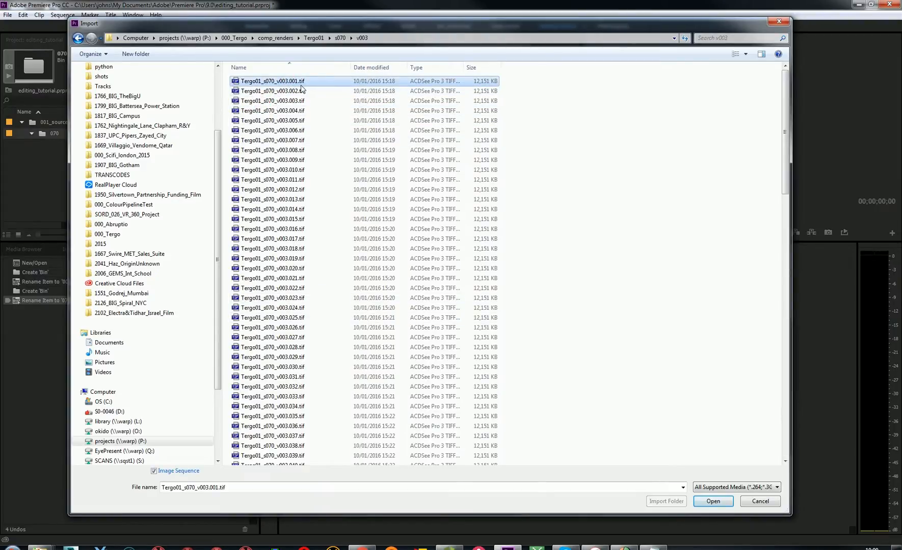
{"action": "left_click", "coordinate": [154, 471]}
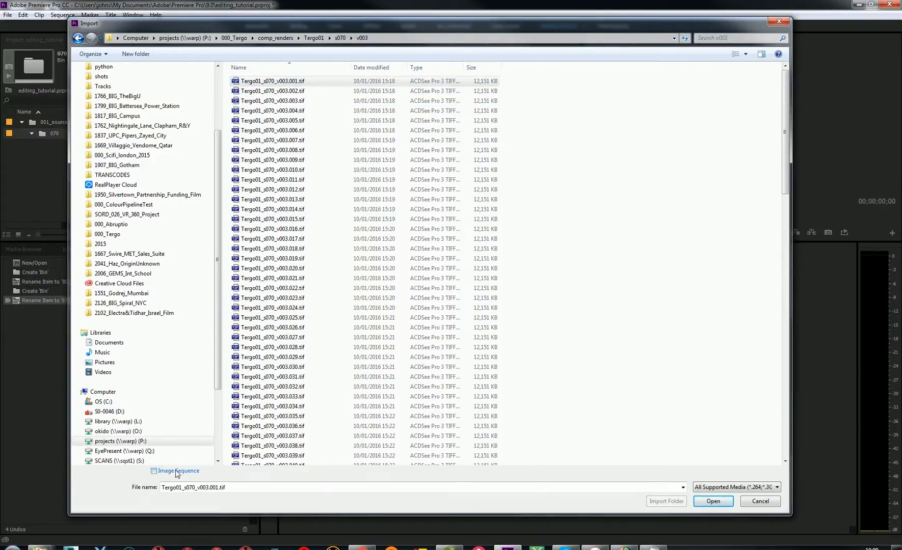
{"action": "left_click", "coordinate": [169, 471]}
{"action": "left_click", "coordinate": [713, 502]}
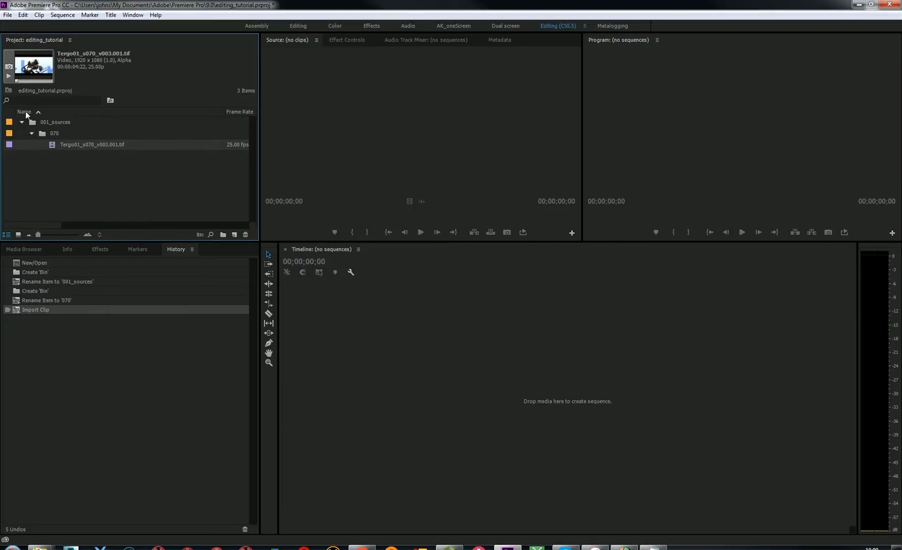
Collapse the 070 bin and create a bin named 060 inside 001_sources
{"action": "left_click", "coordinate": [32, 133]}
{"action": "left_click", "coordinate": [53, 122]}
{"action": "right_click", "coordinate": [54, 122]}
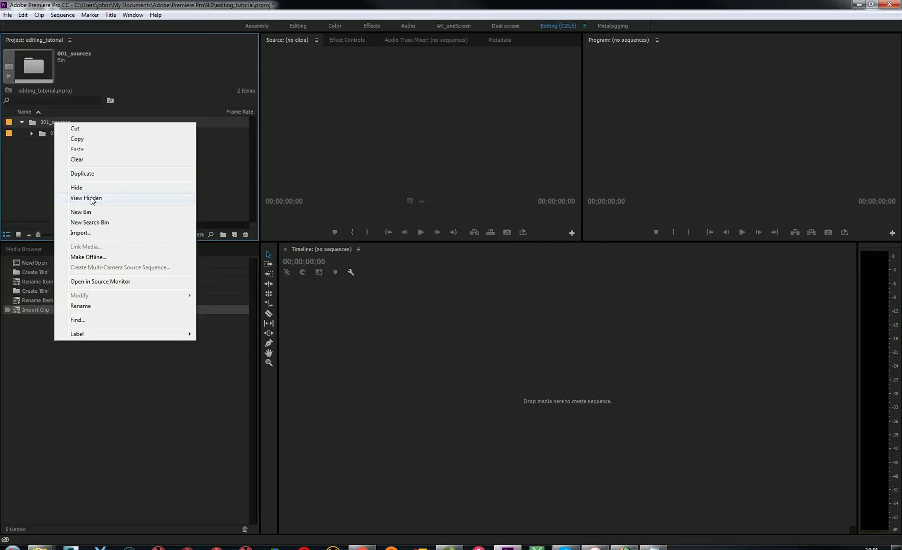
{"action": "left_click", "coordinate": [81, 212]}
{"action": "type", "text": "060"}
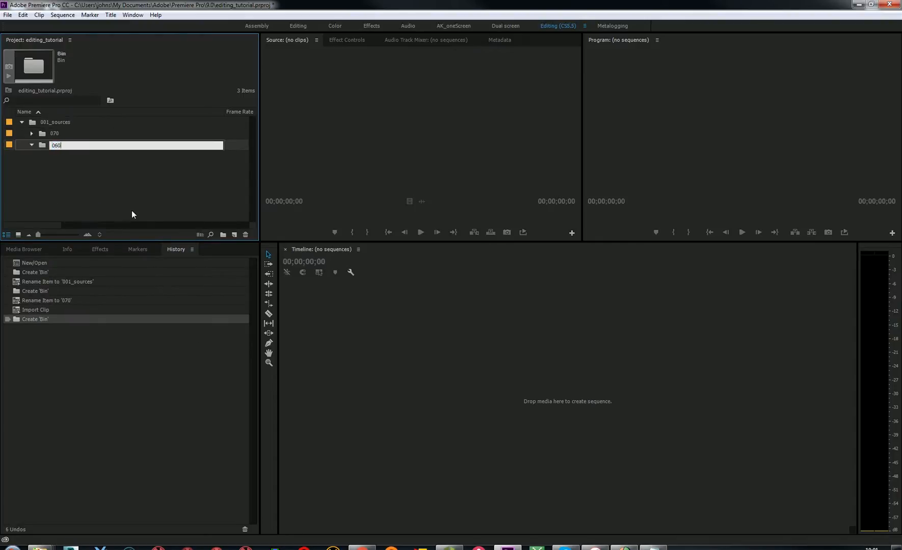
{"action": "key", "text": "Return"}
Import the s060 v008 render into the 060 bin as an image sequence, starting from Tergo04_s060_v008.0001.tif
{"action": "left_click", "coordinate": [57, 146]}
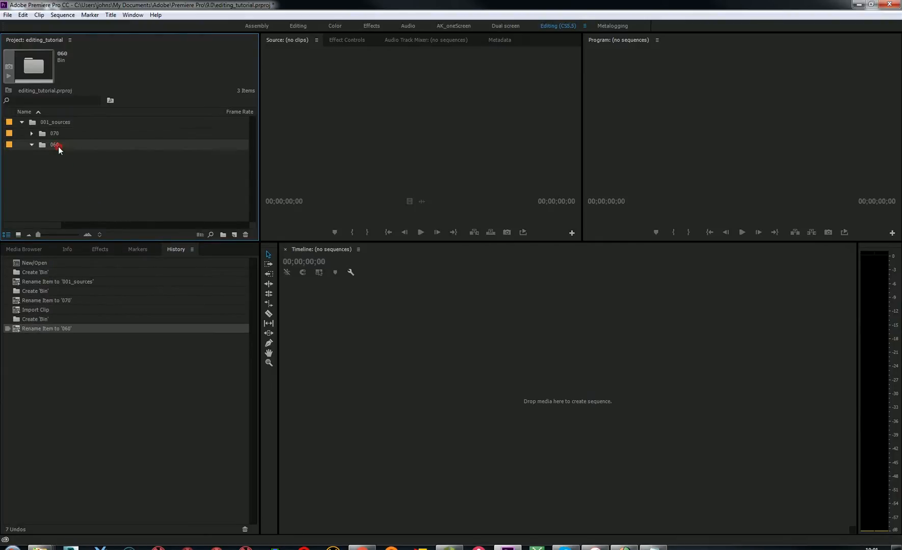
{"action": "key", "text": "ctrl+i"}
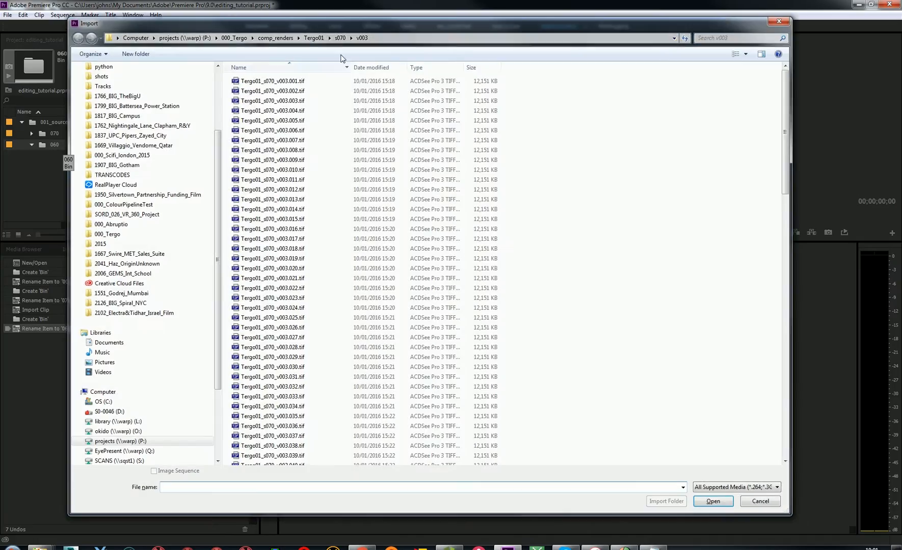
{"action": "left_click", "coordinate": [316, 40]}
{"action": "double_click", "coordinate": [246, 141]}
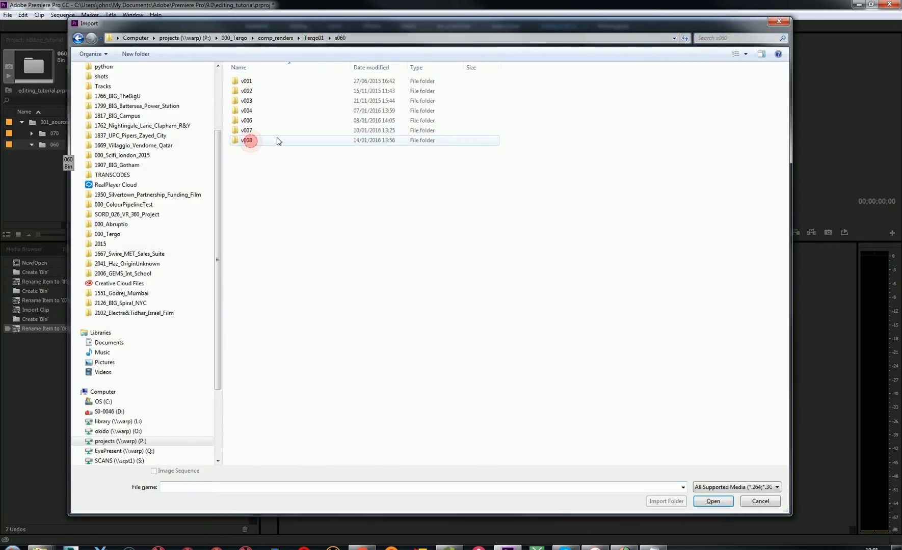
{"action": "double_click", "coordinate": [247, 138]}
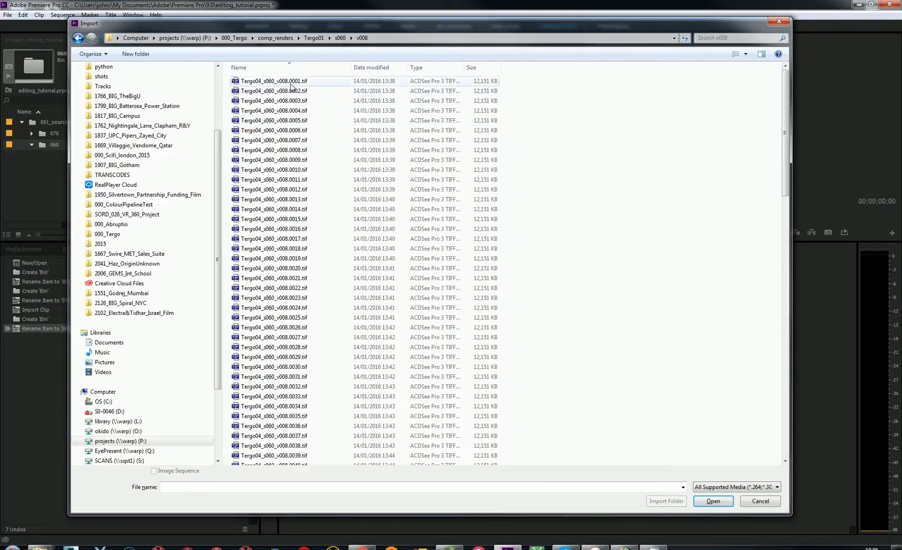
{"action": "left_click", "coordinate": [285, 82]}
{"action": "left_click", "coordinate": [169, 473]}
{"action": "left_click", "coordinate": [713, 501]}
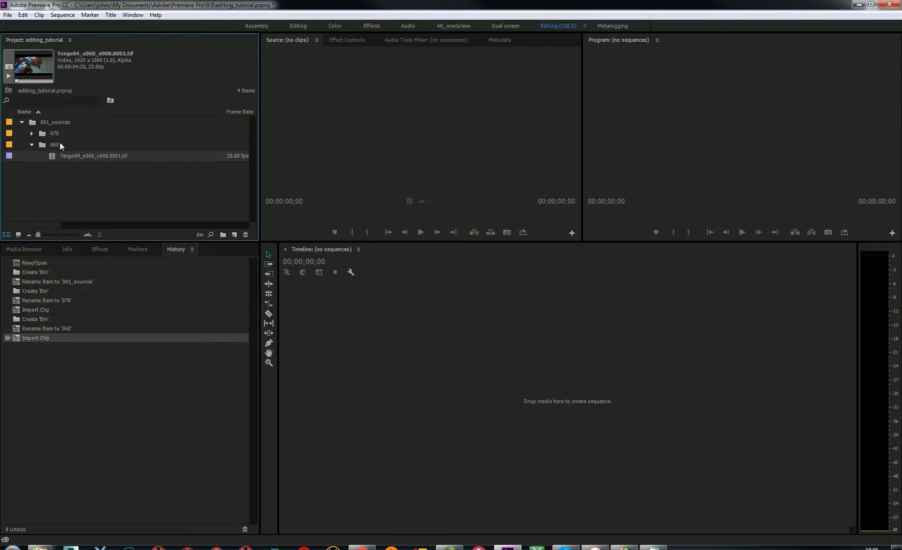
{"action": "left_click", "coordinate": [78, 185]}
Create a bin named 080 inside the 001_sources bin
{"action": "left_click", "coordinate": [57, 124]}
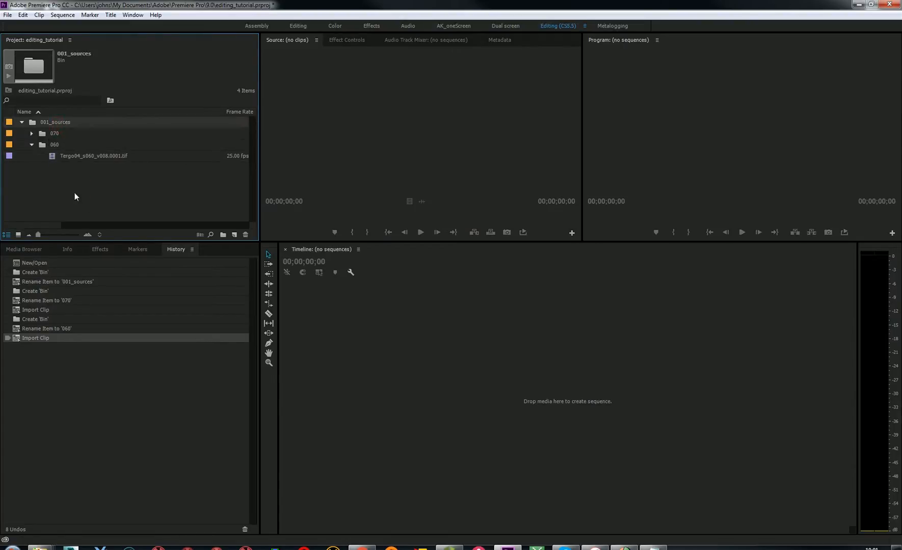
{"action": "right_click", "coordinate": [57, 124]}
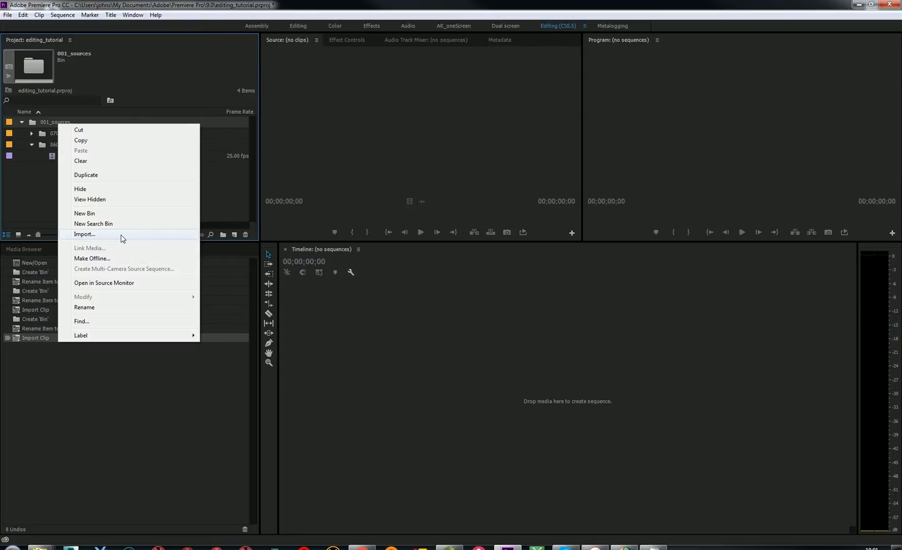
{"action": "left_click", "coordinate": [120, 214]}
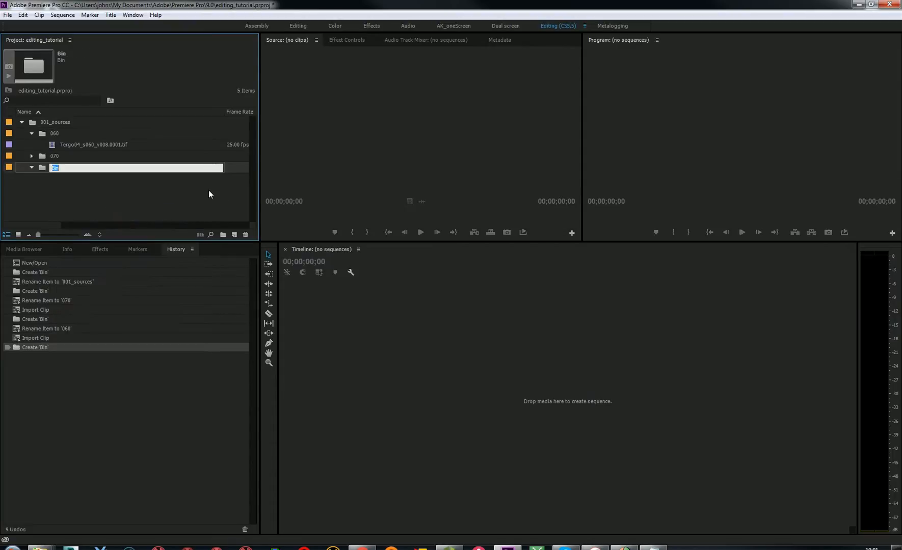
{"action": "type", "text": "080"}
{"action": "key", "text": "Return"}
Import the s080 v005 render into the 080 bin as an image sequence from Tergo01_s080_comp_v005.0001.tif and select the clip
{"action": "left_click", "coordinate": [54, 170]}
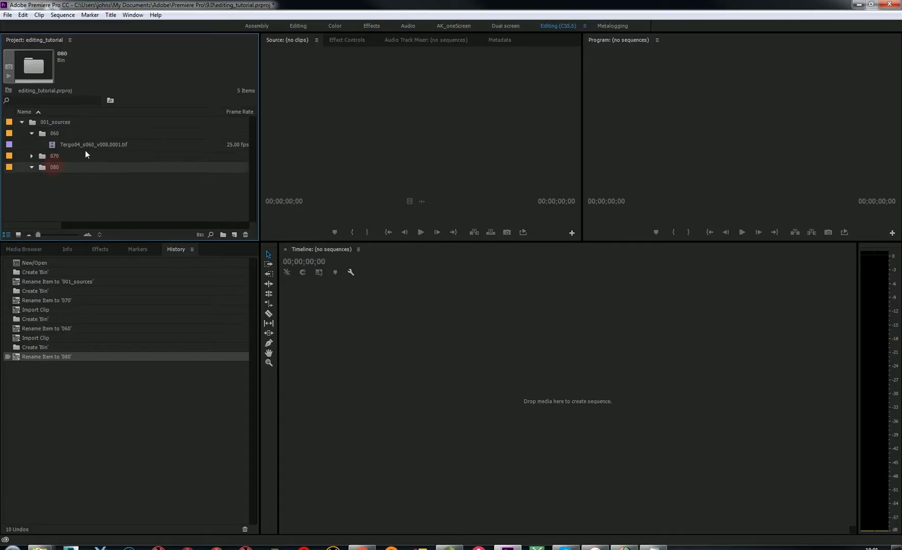
{"action": "key", "text": "ctrl+i"}
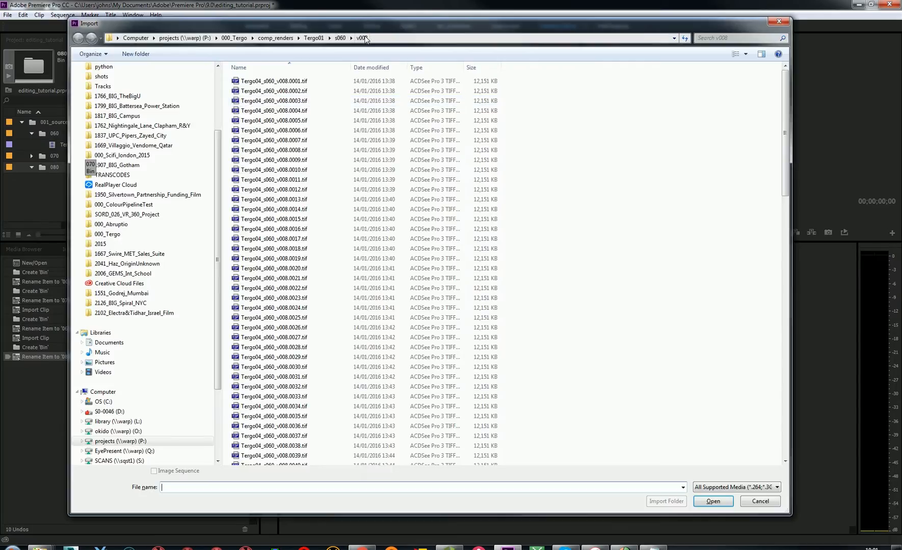
{"action": "left_click", "coordinate": [315, 39]}
{"action": "double_click", "coordinate": [250, 156]}
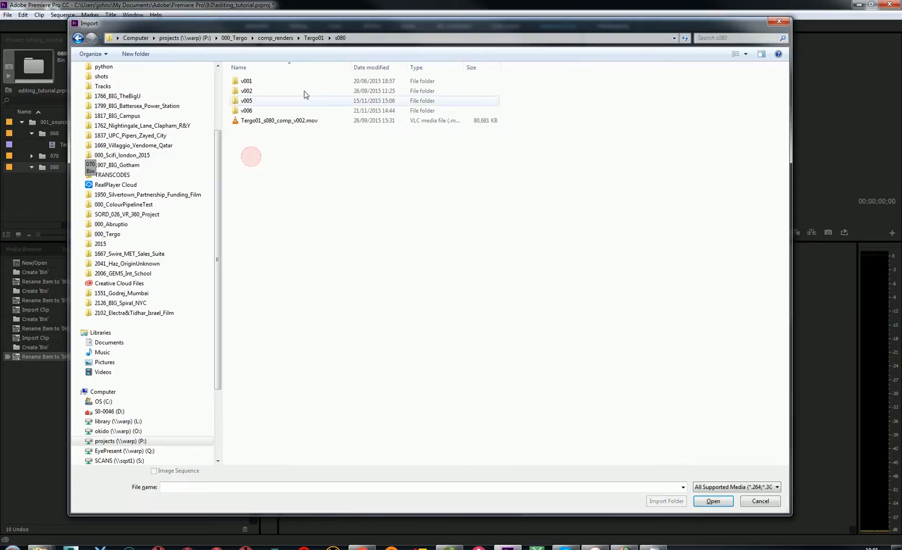
{"action": "double_click", "coordinate": [248, 110]}
{"action": "left_click", "coordinate": [340, 38]}
{"action": "double_click", "coordinate": [257, 98]}
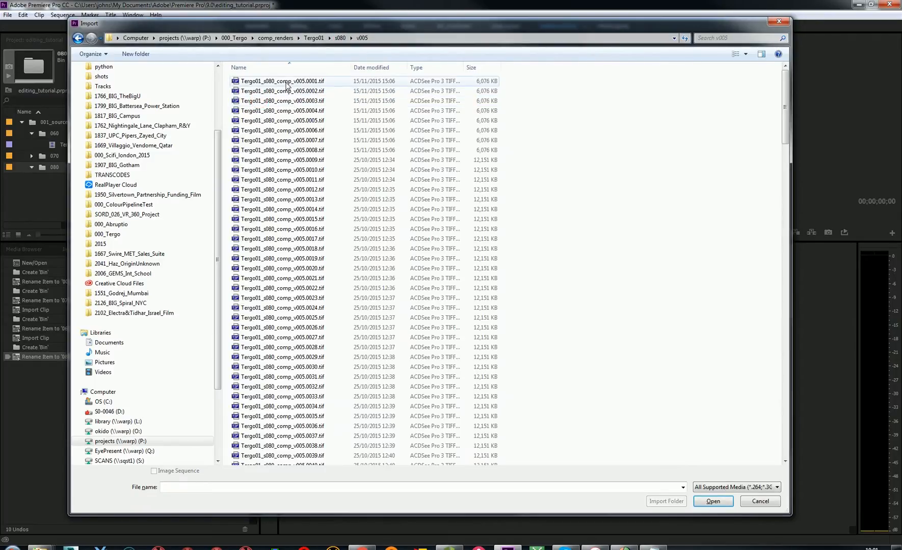
{"action": "left_click", "coordinate": [286, 81]}
{"action": "left_click", "coordinate": [716, 500]}
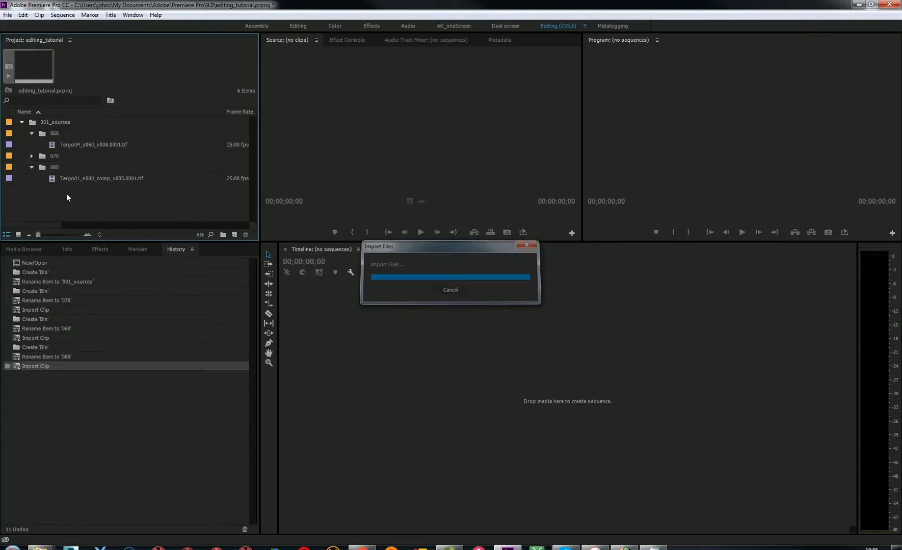
{"action": "left_click", "coordinate": [54, 180]}
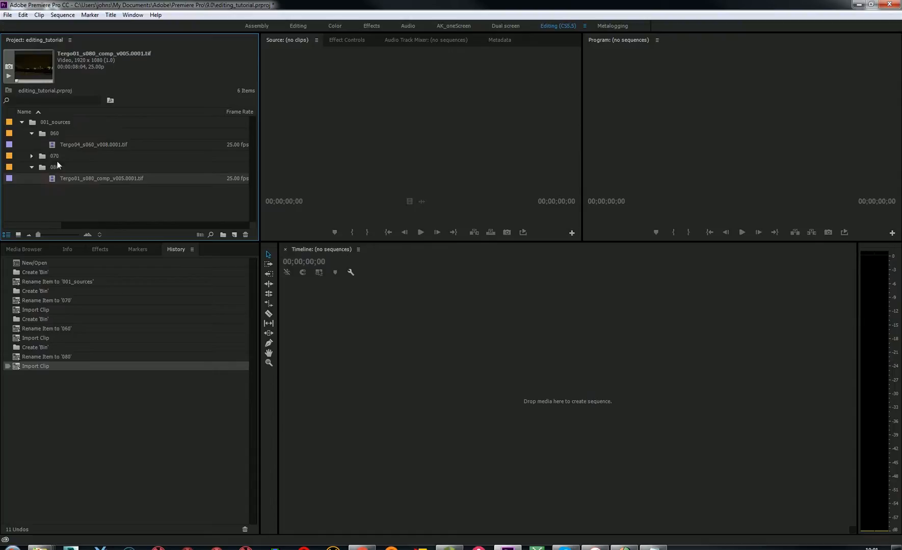
Collapse the 060, 070 and 080 bins, and reopen 060 to select its Tergo04_s060_v008.0001.tif clip
{"action": "left_click", "coordinate": [31, 167]}
{"action": "left_click", "coordinate": [32, 156]}
{"action": "left_click", "coordinate": [31, 156]}
{"action": "left_click", "coordinate": [32, 133]}
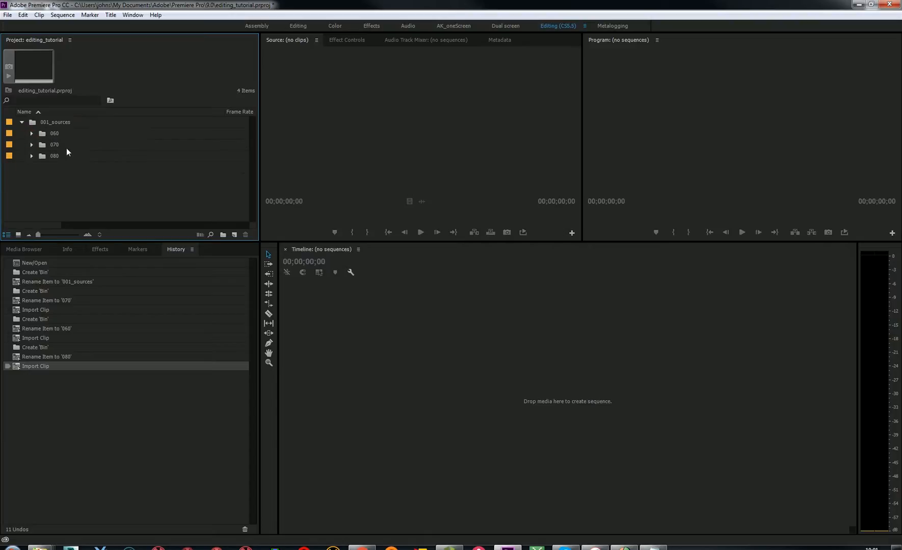
{"action": "left_click", "coordinate": [30, 133]}
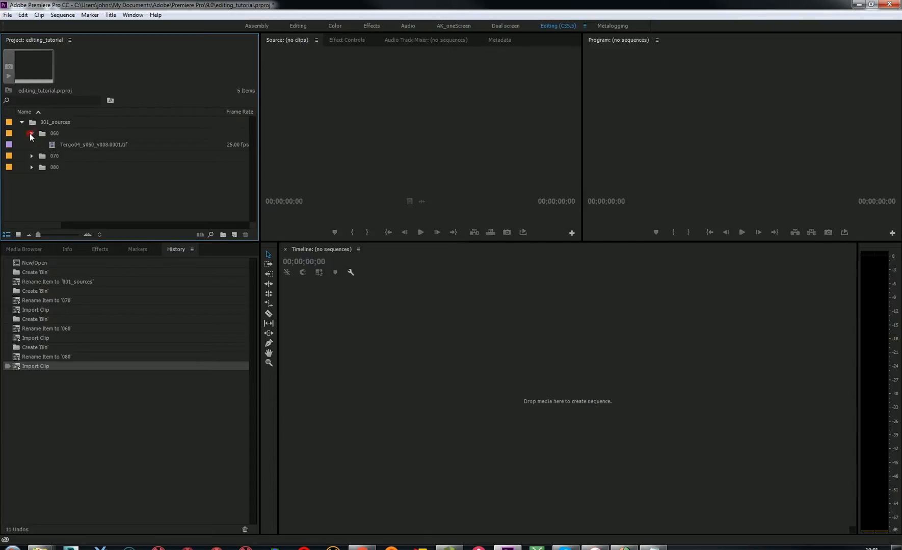
{"action": "left_click", "coordinate": [60, 146]}
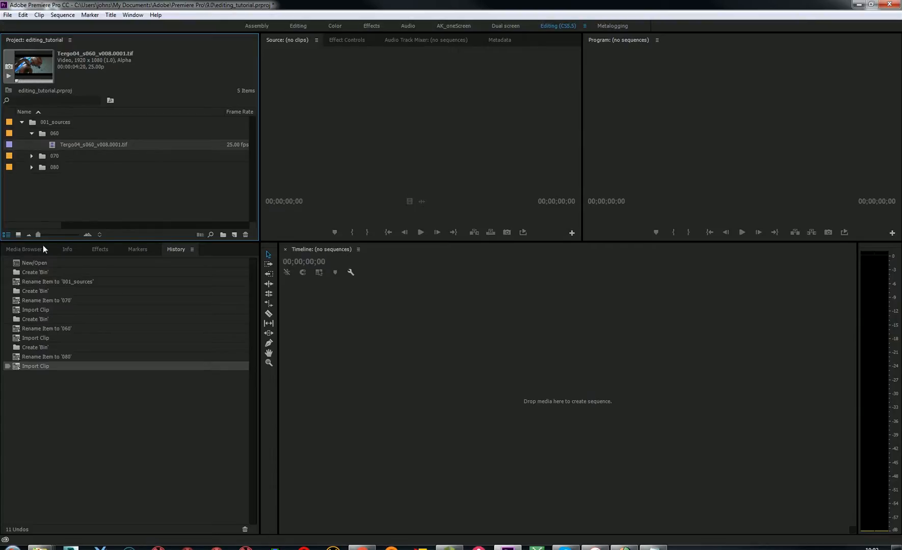
Look inside the 001_sources and 070 bins using the icon view, and return the project to list view
{"action": "left_click", "coordinate": [17, 235]}
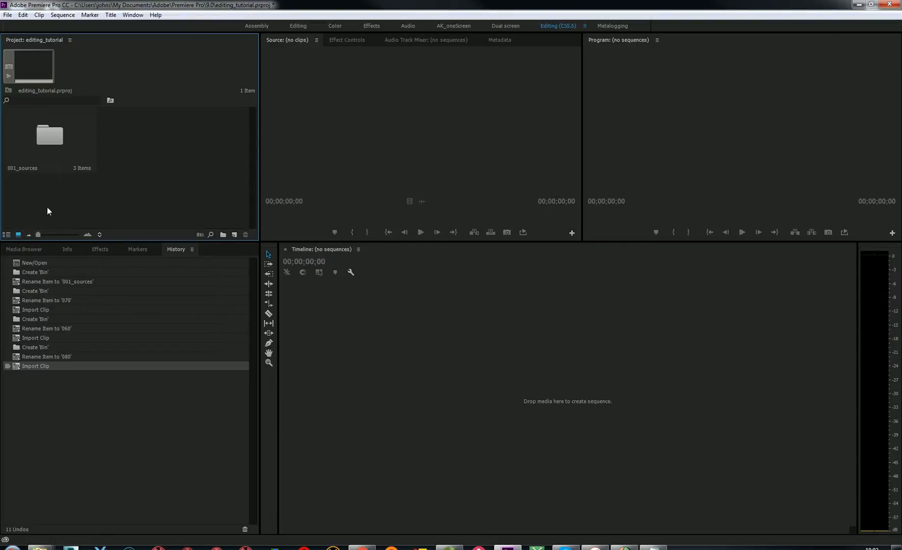
{"action": "left_click", "coordinate": [51, 158]}
{"action": "double_click", "coordinate": [51, 158]}
{"action": "double_click", "coordinate": [80, 168]}
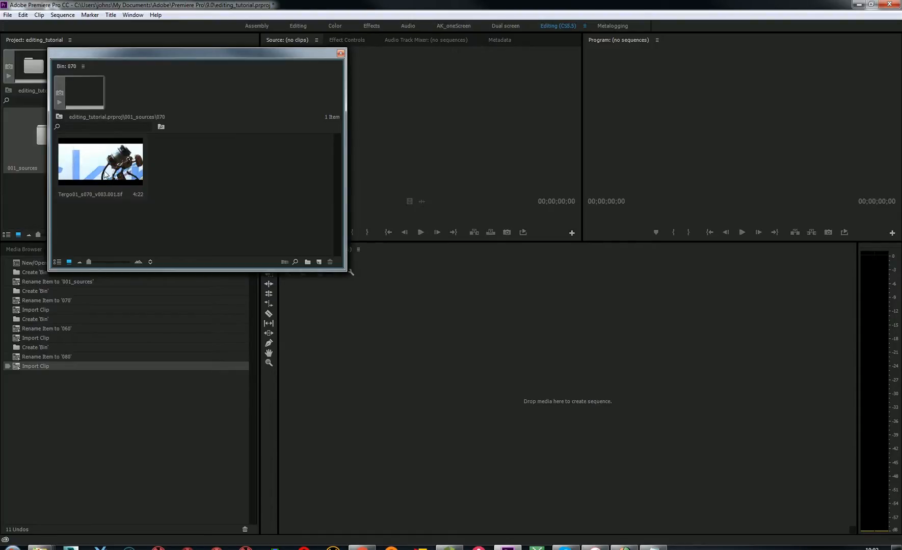
{"action": "left_click", "coordinate": [340, 53]}
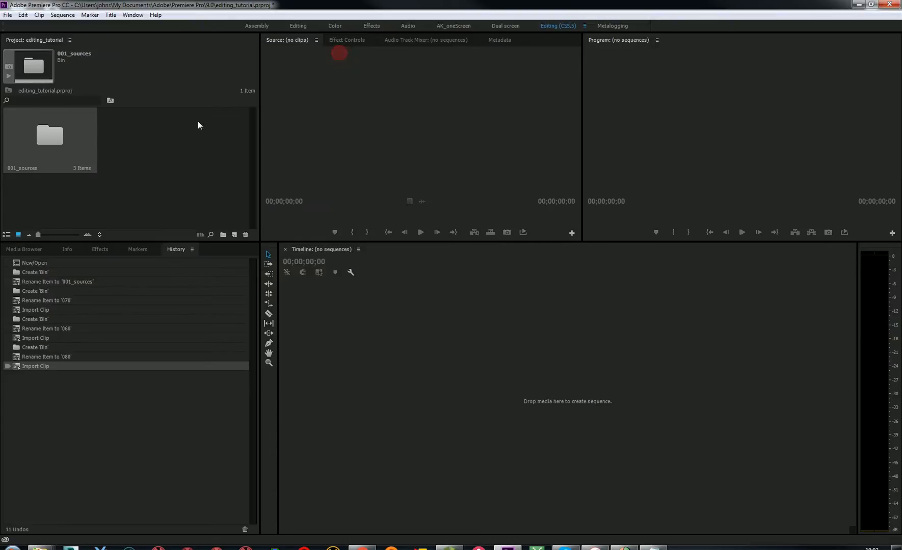
{"action": "left_click", "coordinate": [39, 234]}
{"action": "left_click", "coordinate": [6, 235]}
{"action": "left_click", "coordinate": [82, 204]}
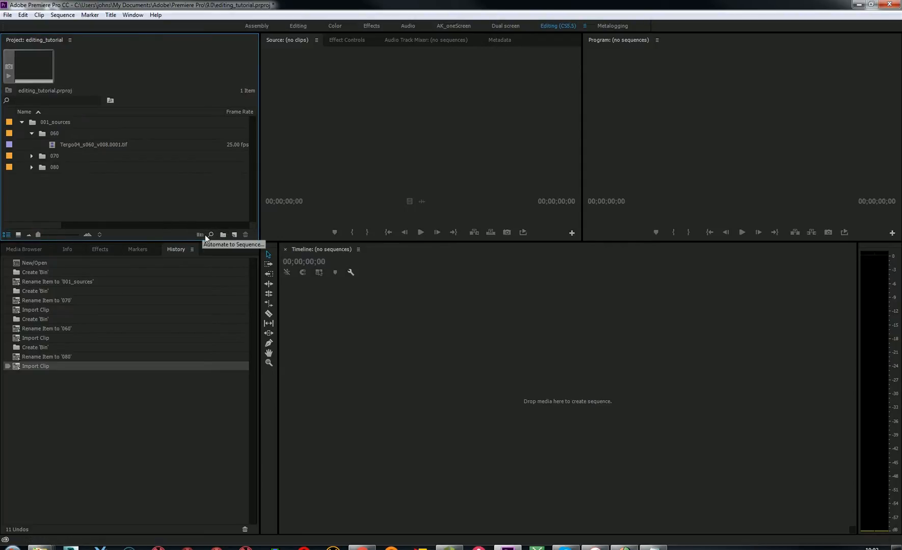
{"action": "left_click", "coordinate": [235, 234]}
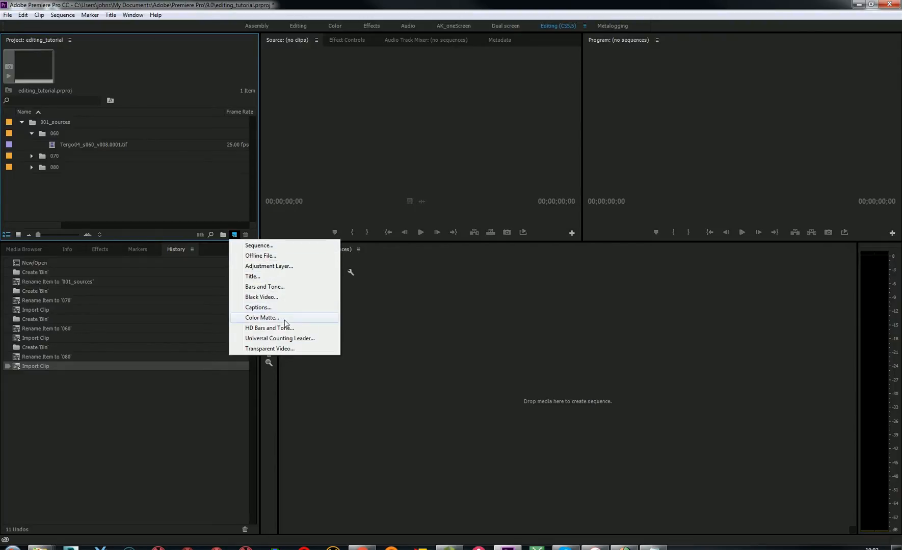
{"action": "left_click", "coordinate": [198, 196]}
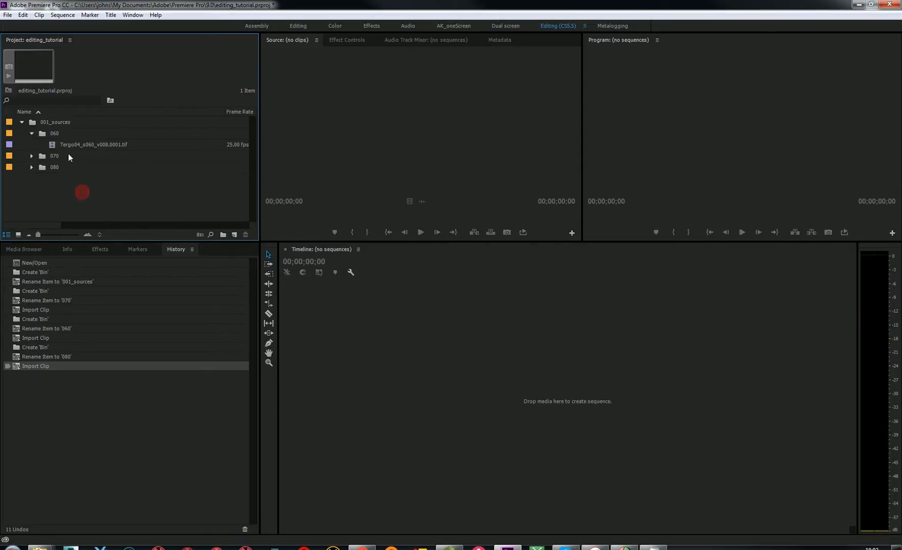
Load Tergo04_s060_v008.0001.tif into the Source monitor and preview its playback
{"action": "double_click", "coordinate": [54, 145]}
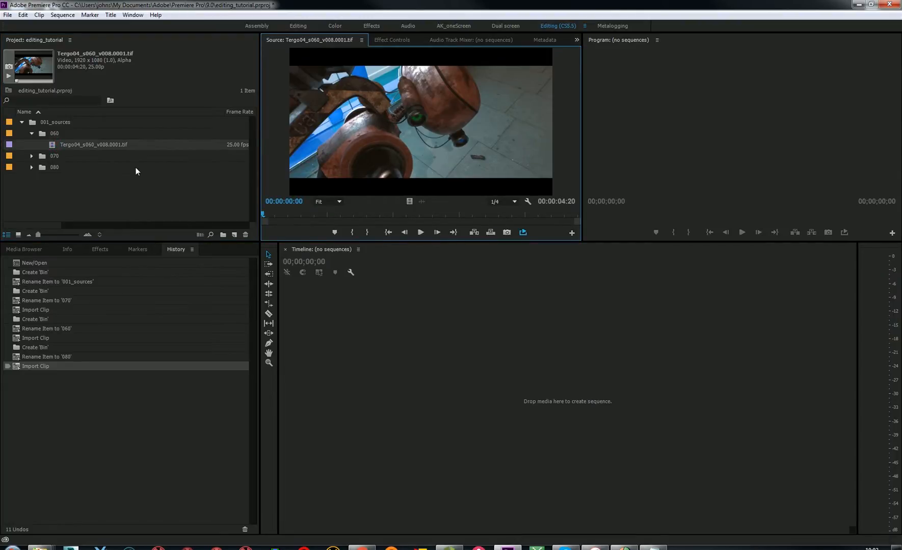
{"action": "mouse_move", "coordinate": [268, 210]}
{"action": "left_mouse_down"}
{"action": "mouse_move", "coordinate": [519, 216]}
{"action": "mouse_move", "coordinate": [267, 214]}
{"action": "left_mouse_up"}
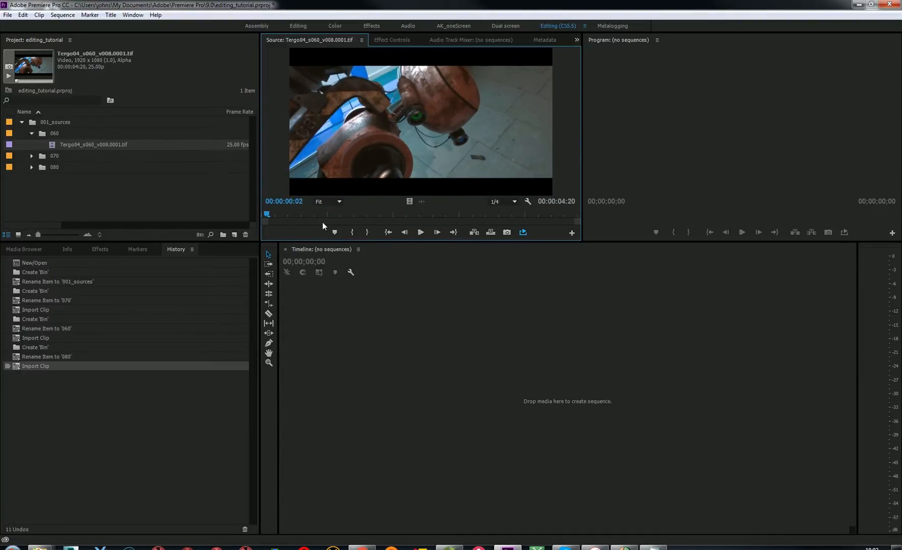
{"action": "left_click", "coordinate": [421, 232]}
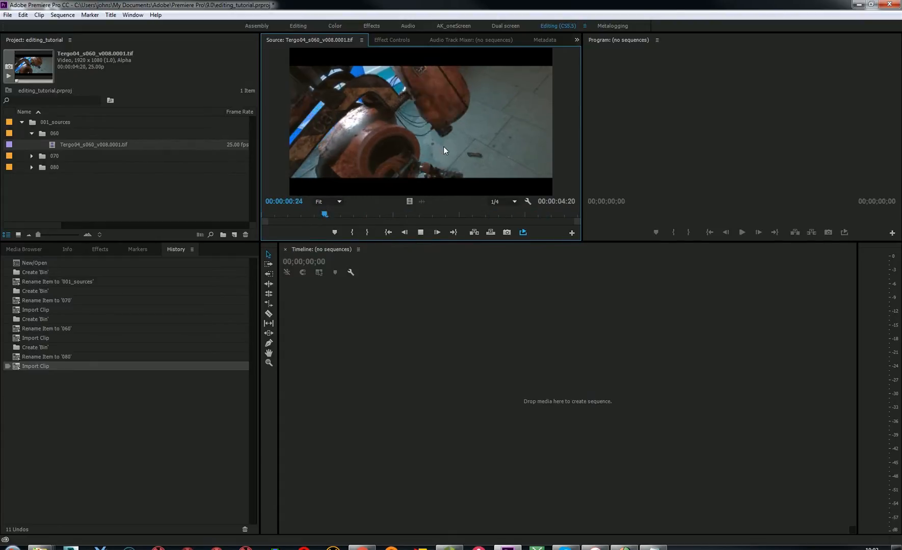
{"action": "left_click", "coordinate": [421, 232]}
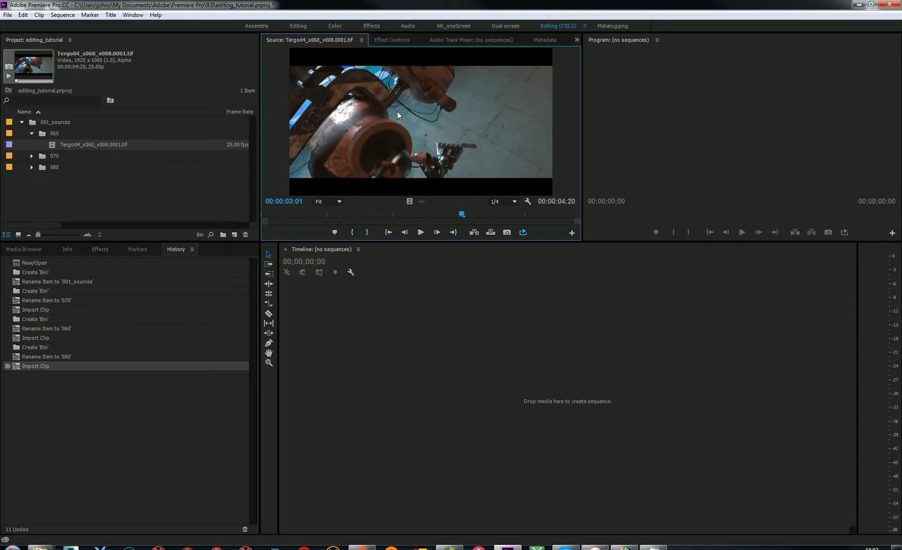
Play the source clip at Full playback resolution and restore the playback resolution to 1/4
{"action": "left_click", "coordinate": [508, 202]}
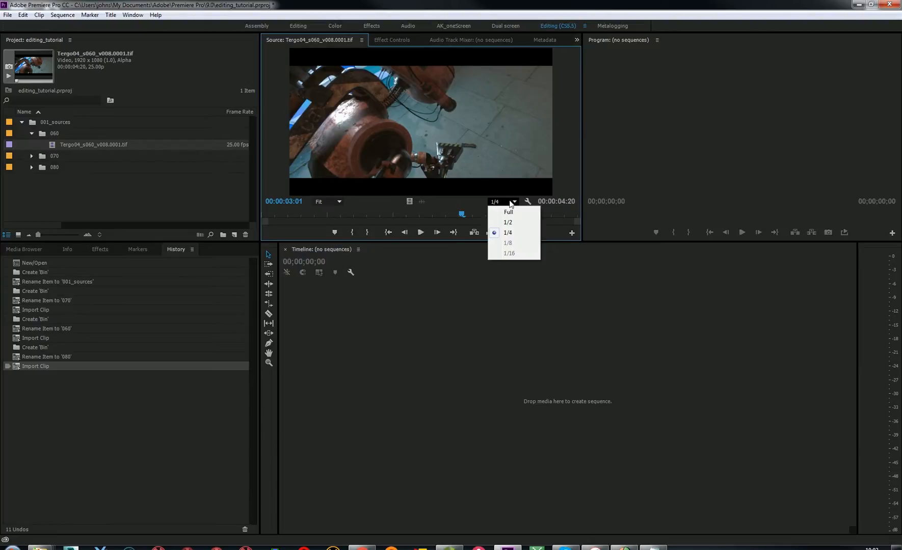
{"action": "left_click", "coordinate": [508, 212]}
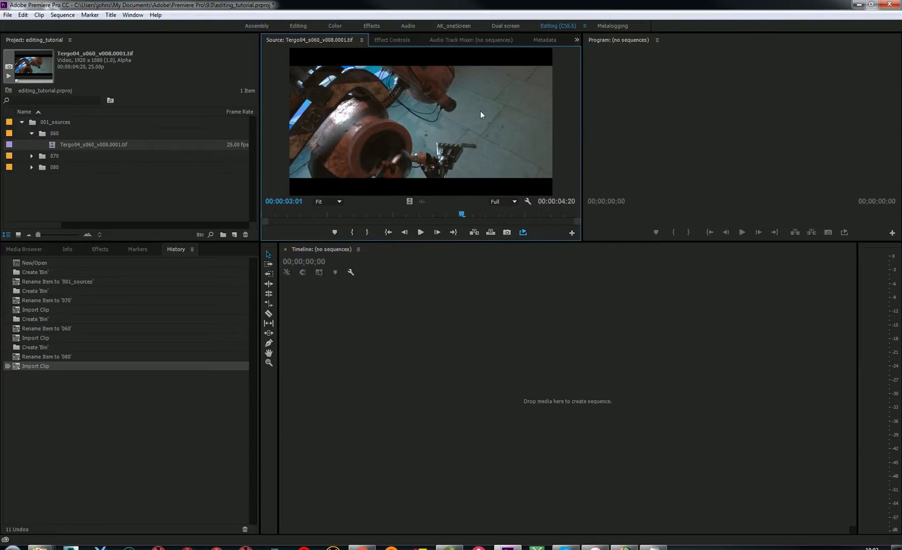
{"action": "left_click", "coordinate": [421, 233]}
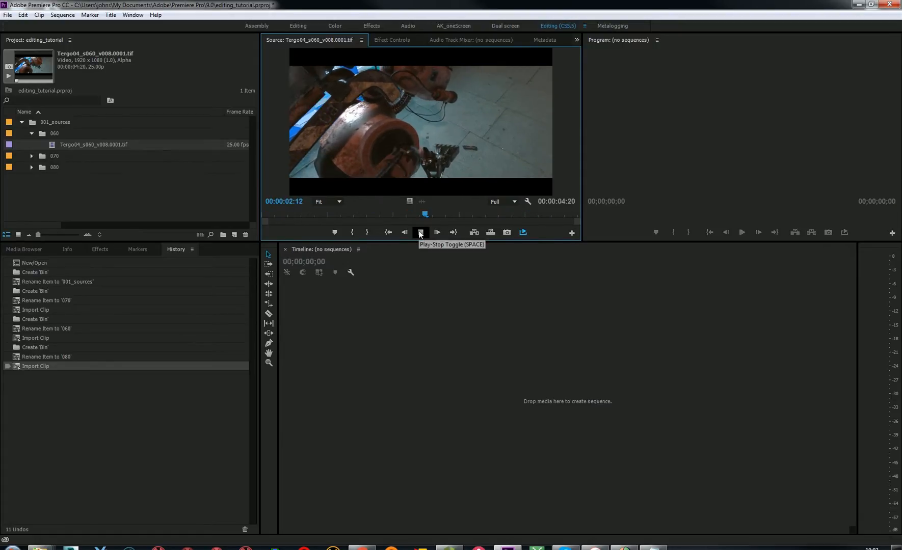
{"action": "left_click", "coordinate": [420, 233]}
{"action": "left_click", "coordinate": [504, 201]}
{"action": "left_click", "coordinate": [503, 235]}
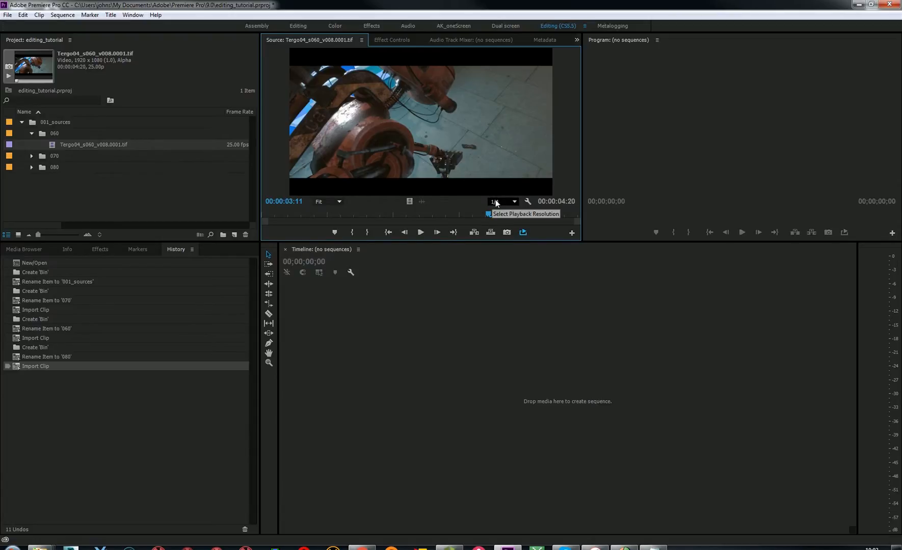
{"action": "left_click", "coordinate": [527, 201]}
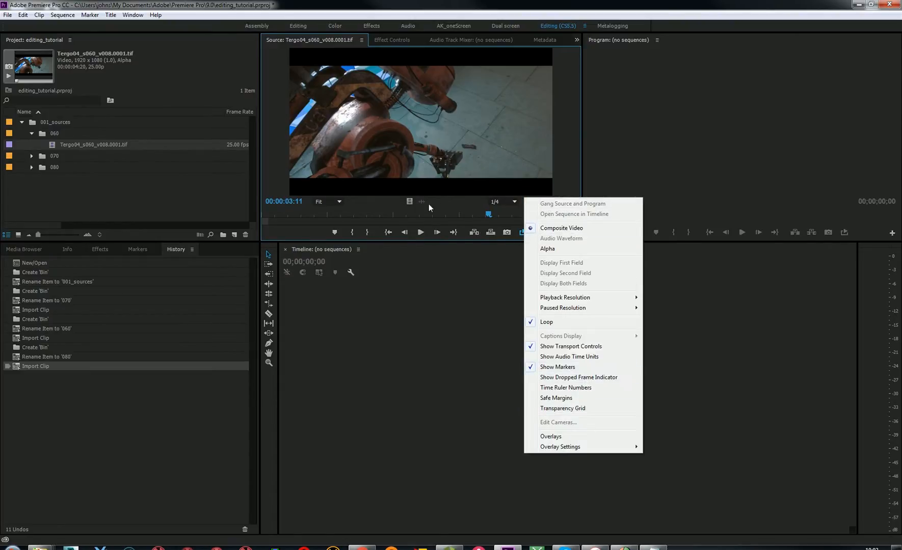
{"action": "left_click", "coordinate": [296, 231]}
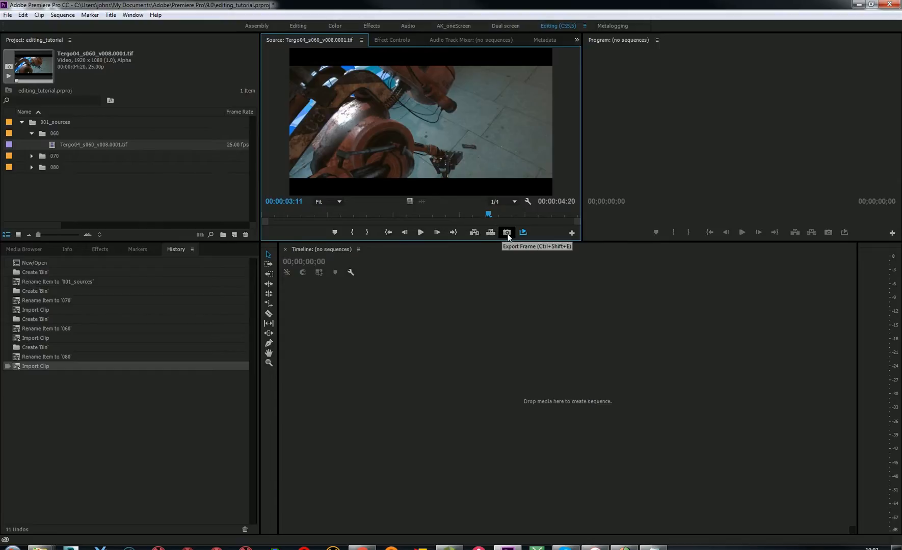
{"action": "left_click", "coordinate": [571, 233]}
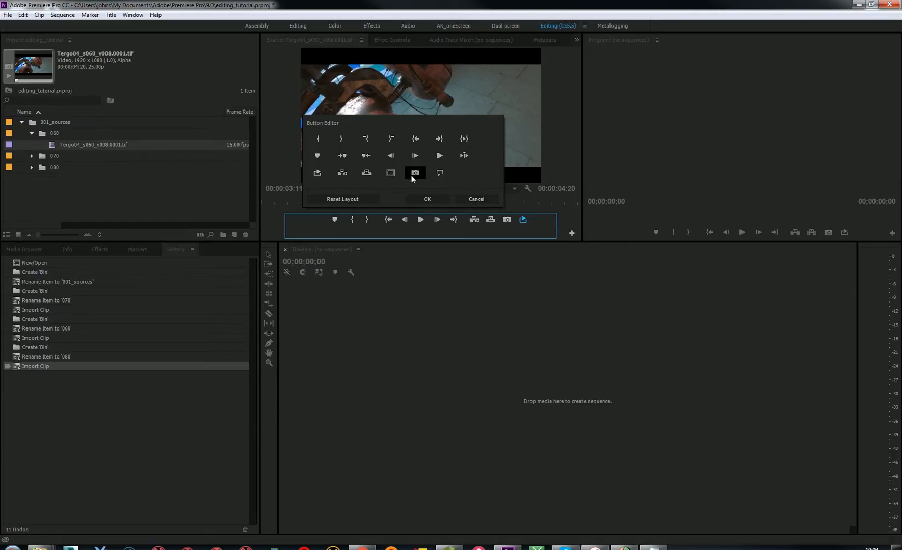
{"action": "mouse_move", "coordinate": [334, 219]}
{"action": "left_mouse_down"}
{"action": "mouse_move", "coordinate": [306, 220]}
{"action": "mouse_move", "coordinate": [315, 221]}
{"action": "left_mouse_up"}
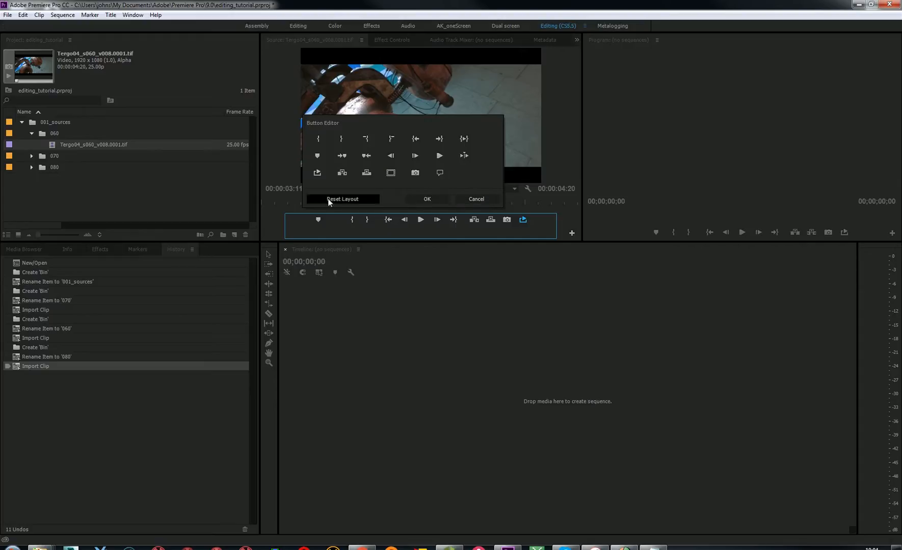
{"action": "left_click", "coordinate": [477, 199]}
{"action": "left_click", "coordinate": [476, 312]}
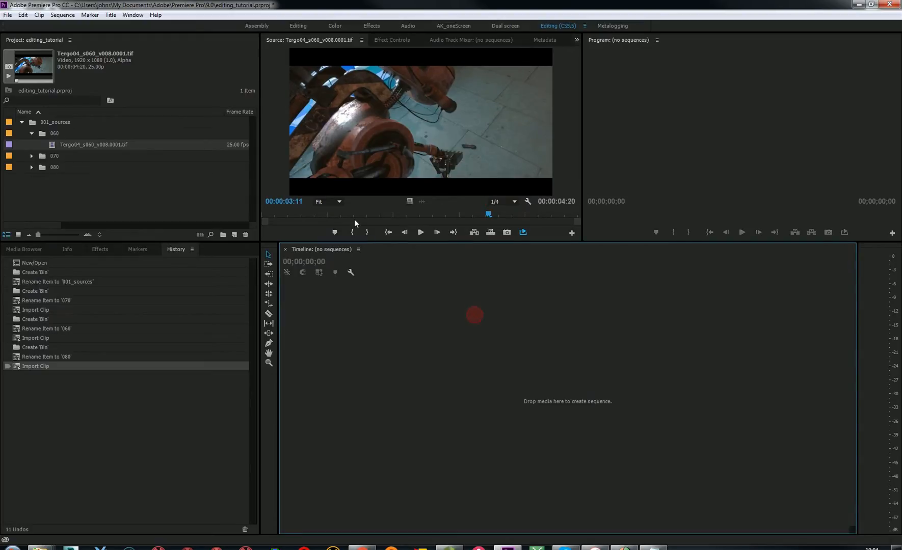
Scrub the source clip to 00:00:02:14 and collapse the 060 bin in the project
{"action": "left_click", "coordinate": [327, 214]}
{"action": "left_click_drag", "start_coordinate": [339, 214], "coordinate": [424, 222]}
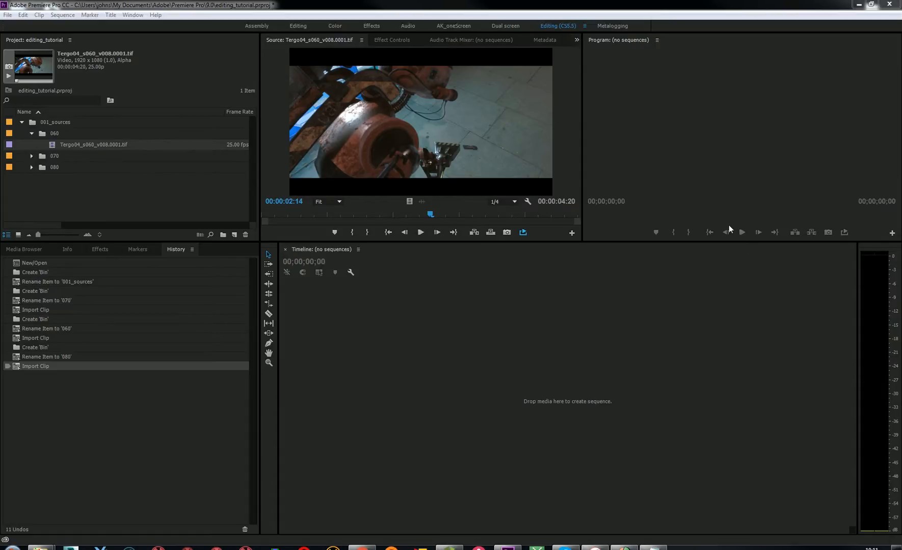
{"action": "left_click", "coordinate": [32, 133]}
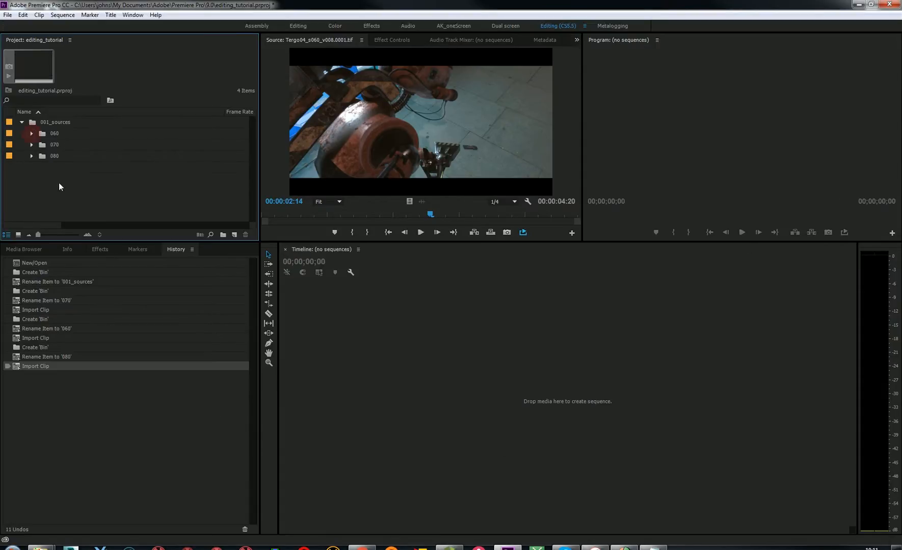
{"action": "left_click", "coordinate": [75, 166]}
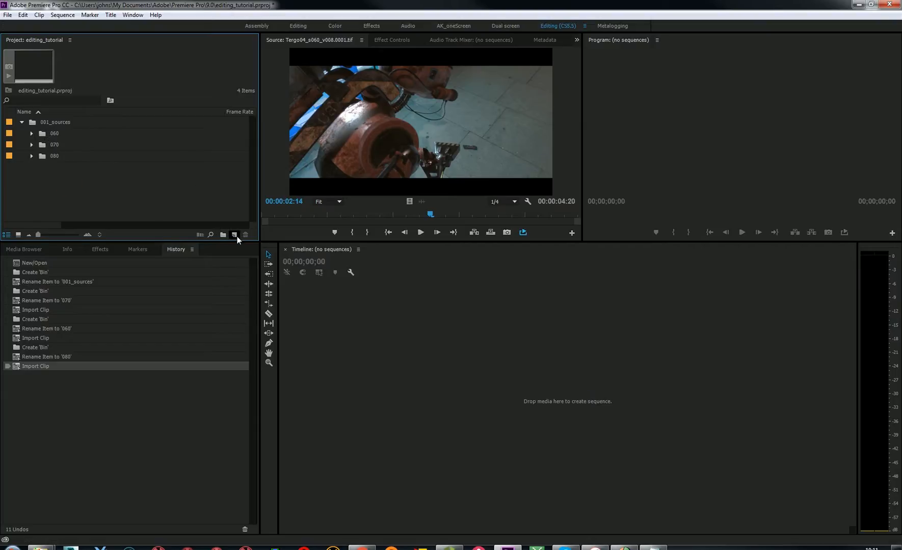
{"action": "left_click", "coordinate": [9, 15]}
{"action": "mouse_move", "coordinate": [45, 28]}
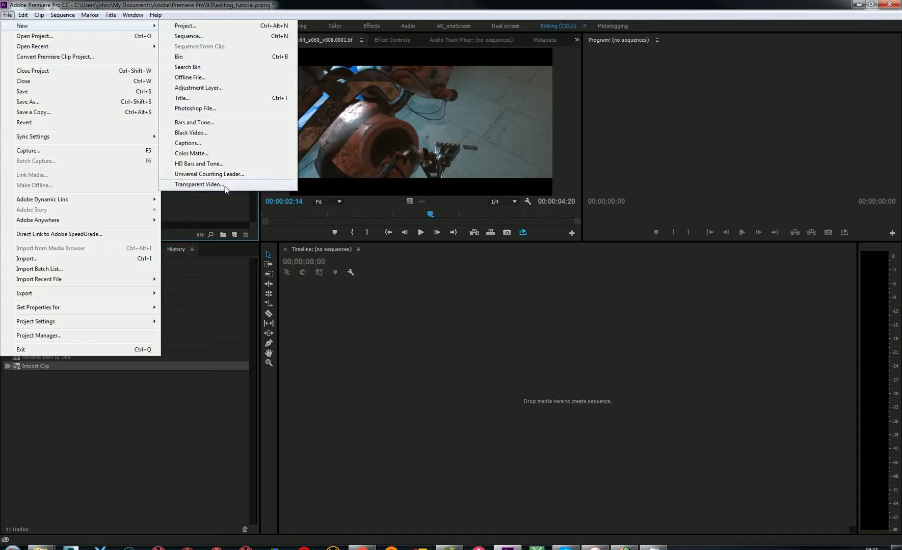
{"action": "left_click", "coordinate": [195, 231]}
Start a new sequence and choose the DSLR 1080p25 preset from the Digital SLR 1080p group
{"action": "left_click", "coordinate": [234, 234]}
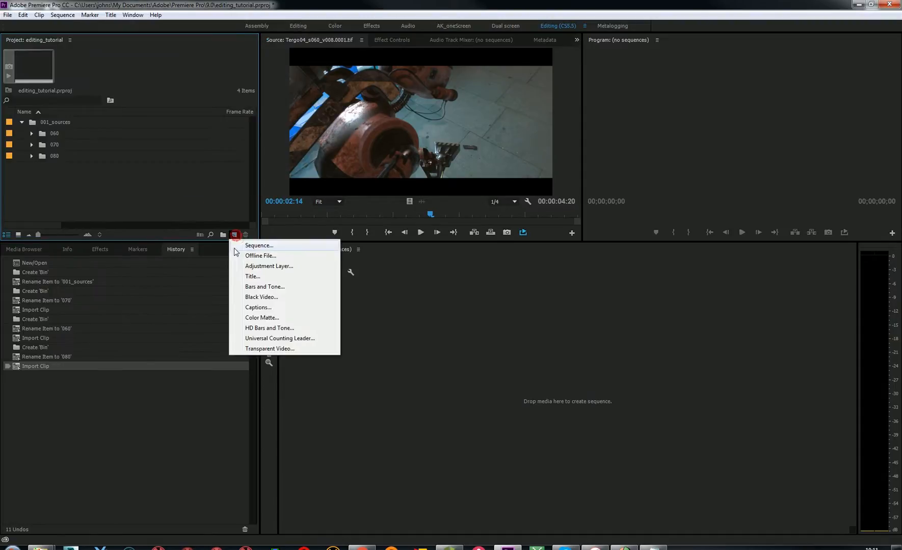
{"action": "left_click", "coordinate": [284, 249]}
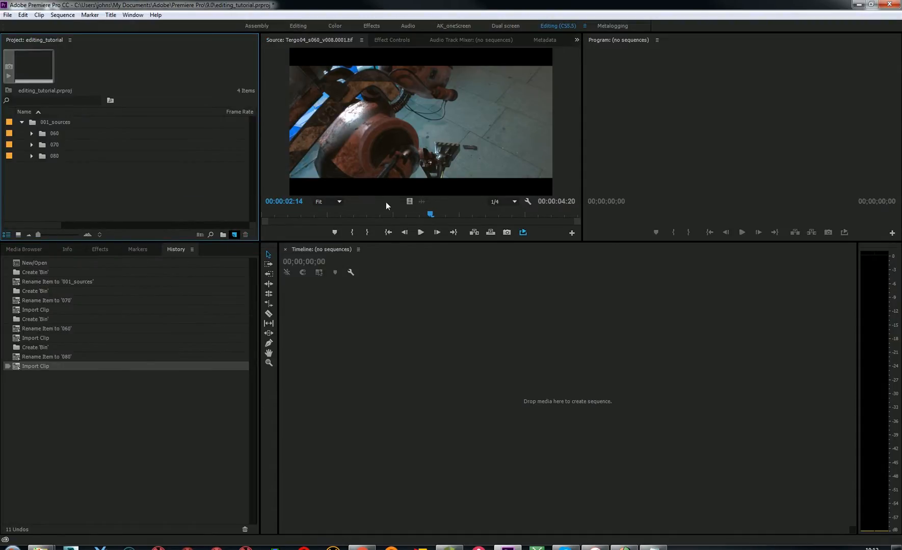
{"action": "left_click_drag", "start_coordinate": [478, 81], "coordinate": [474, 70]}
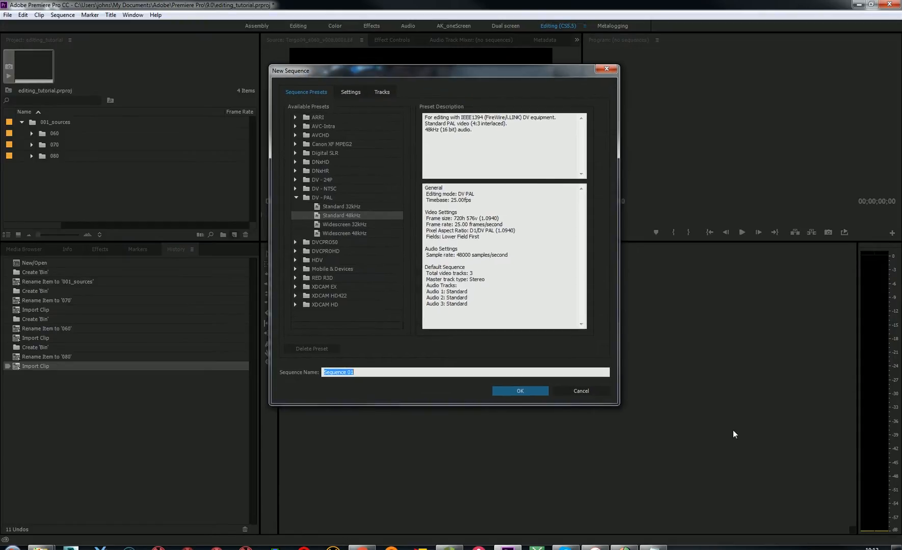
{"action": "left_click", "coordinate": [617, 403]}
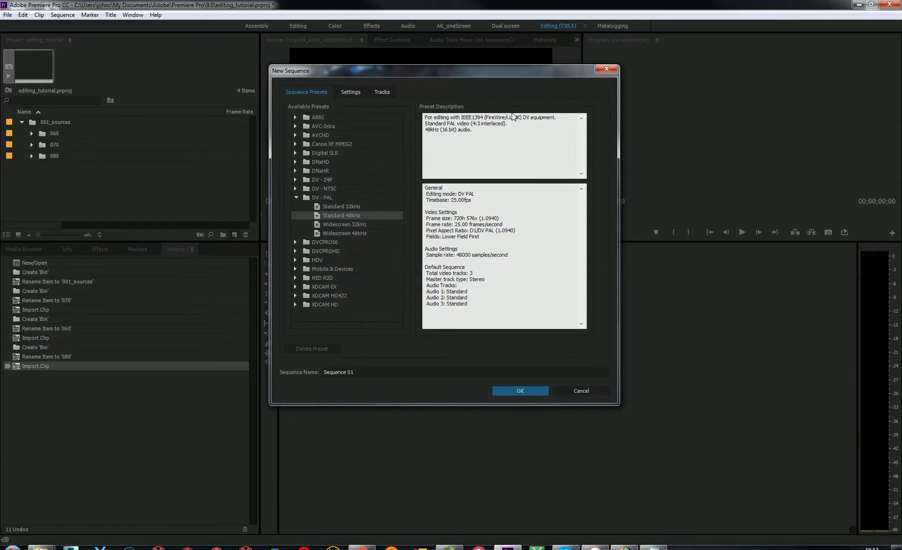
{"action": "left_click", "coordinate": [296, 197]}
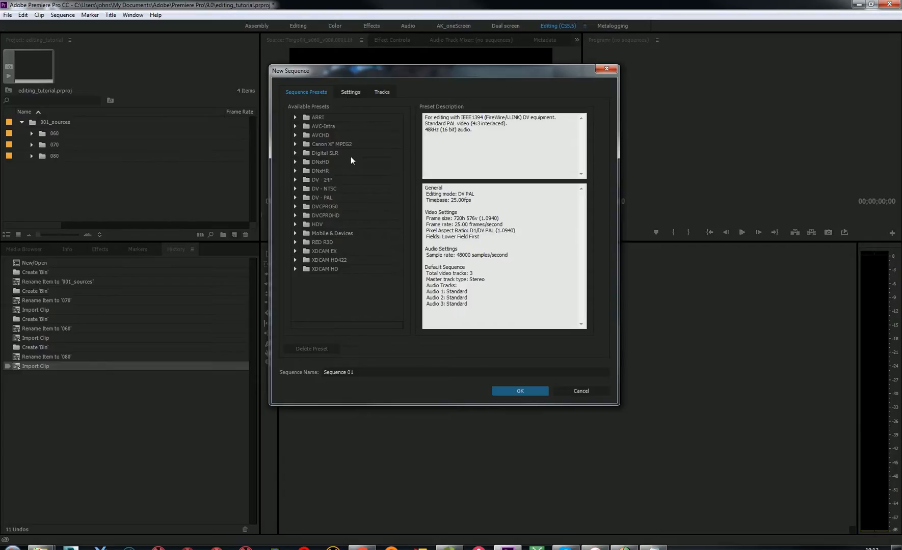
{"action": "left_click", "coordinate": [297, 153]}
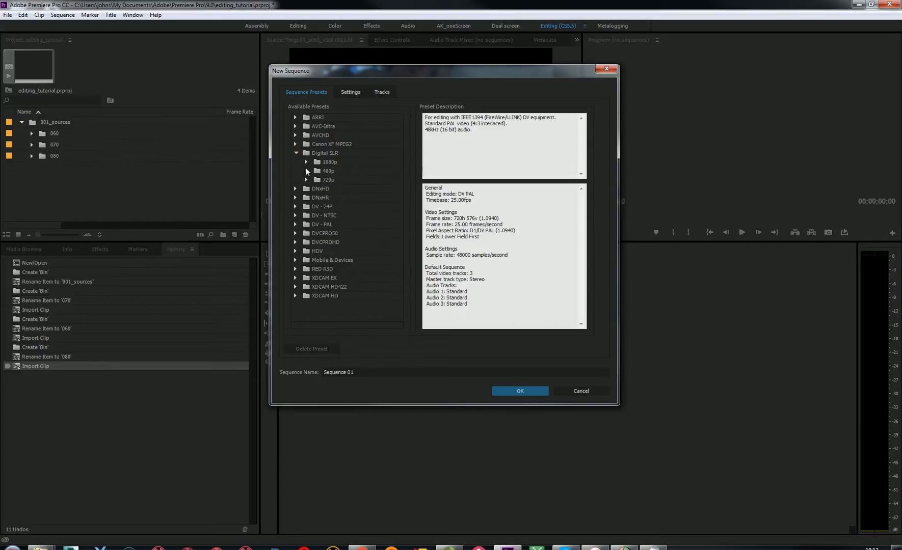
{"action": "left_click", "coordinate": [306, 162]}
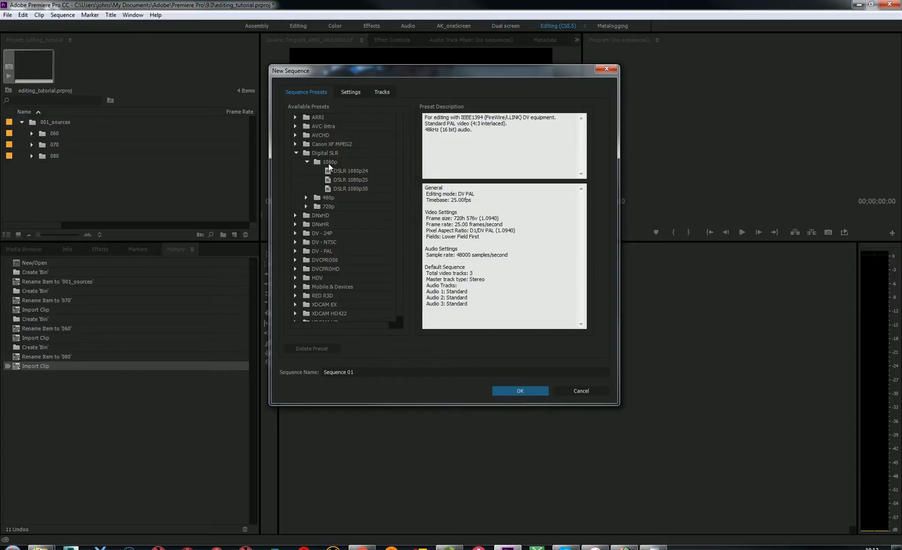
{"action": "left_click", "coordinate": [350, 180]}
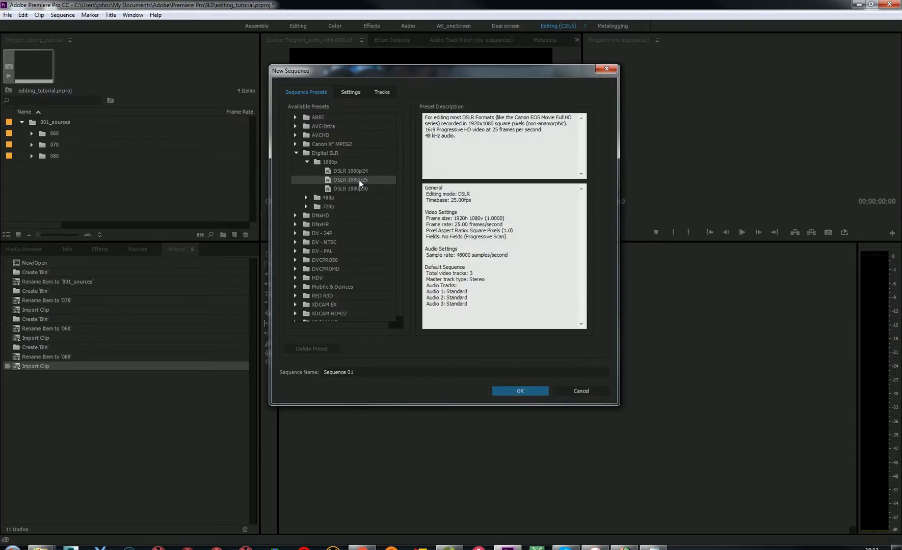
Examine the RED R3D sequence presets, including the 1080p group, and collapse them again
{"action": "left_click", "coordinate": [321, 294]}
{"action": "left_click", "coordinate": [296, 295]}
{"action": "left_click_drag", "start_coordinate": [400, 220], "coordinate": [400, 245]}
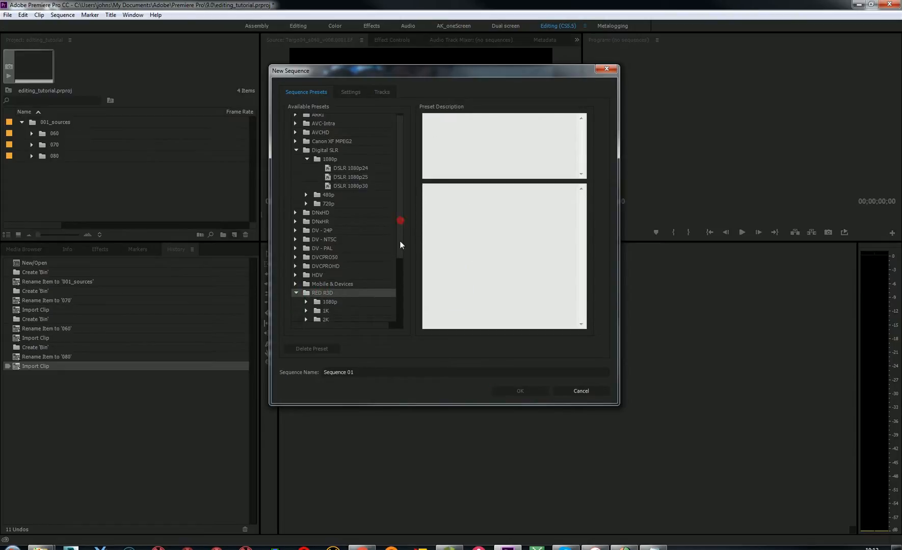
{"action": "scroll", "coordinate": [337, 240], "scroll_direction": "down", "scroll_amount": 3}
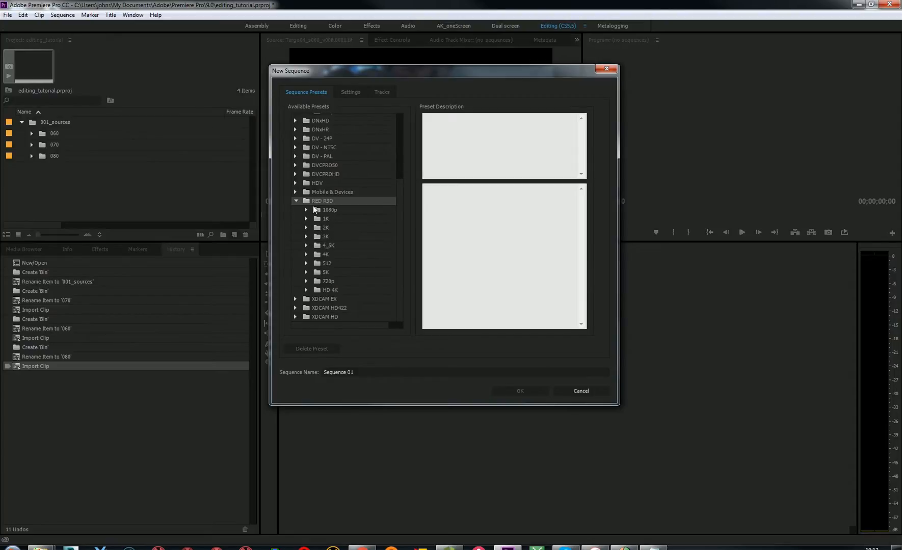
{"action": "left_click", "coordinate": [306, 209]}
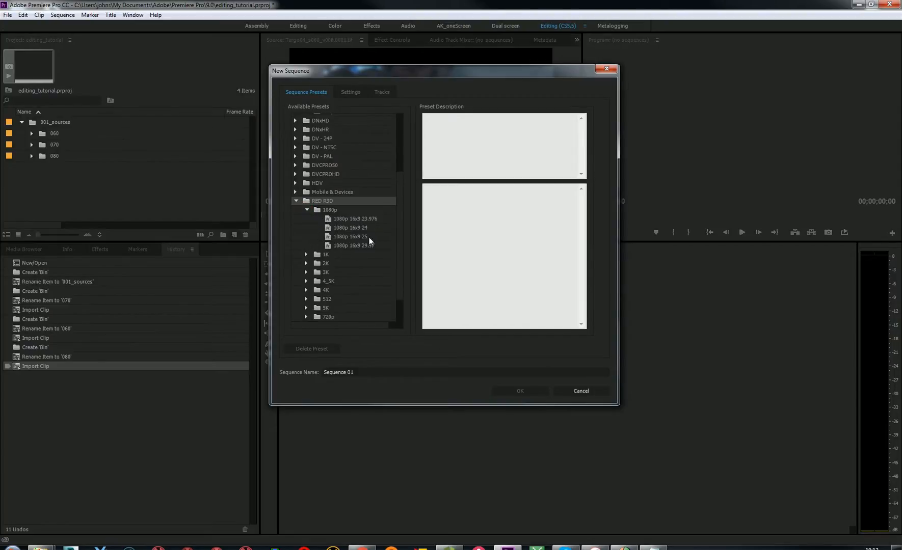
{"action": "left_click", "coordinate": [307, 209]}
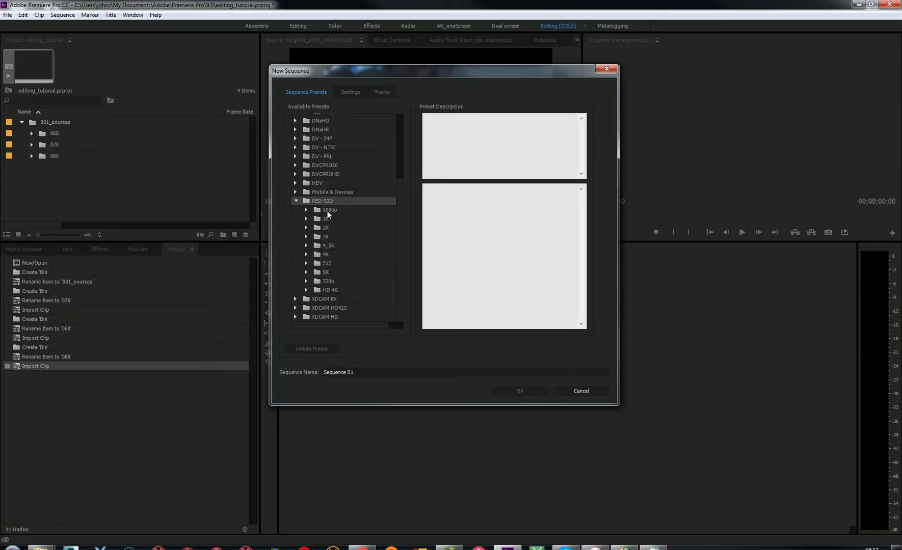
{"action": "left_click", "coordinate": [296, 201]}
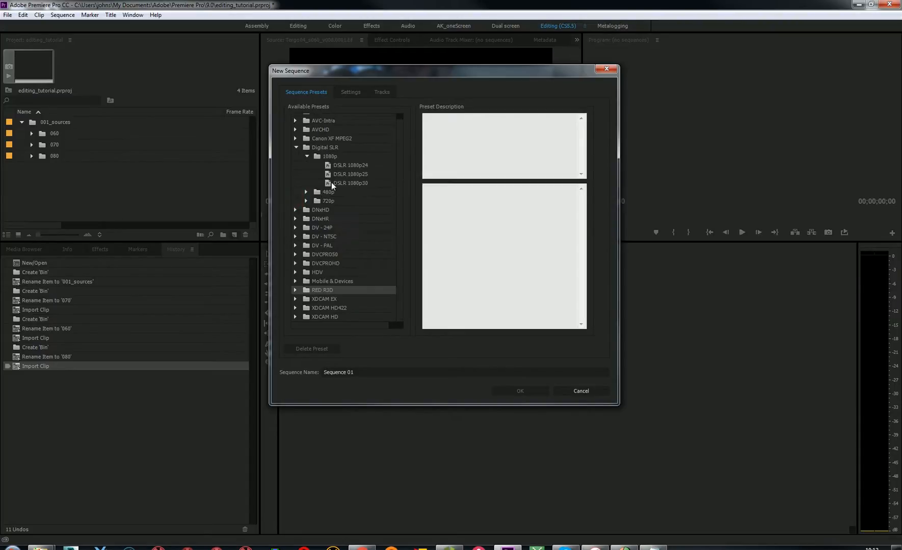
{"action": "scroll", "coordinate": [393, 189], "scroll_direction": "up", "scroll_amount": 1}
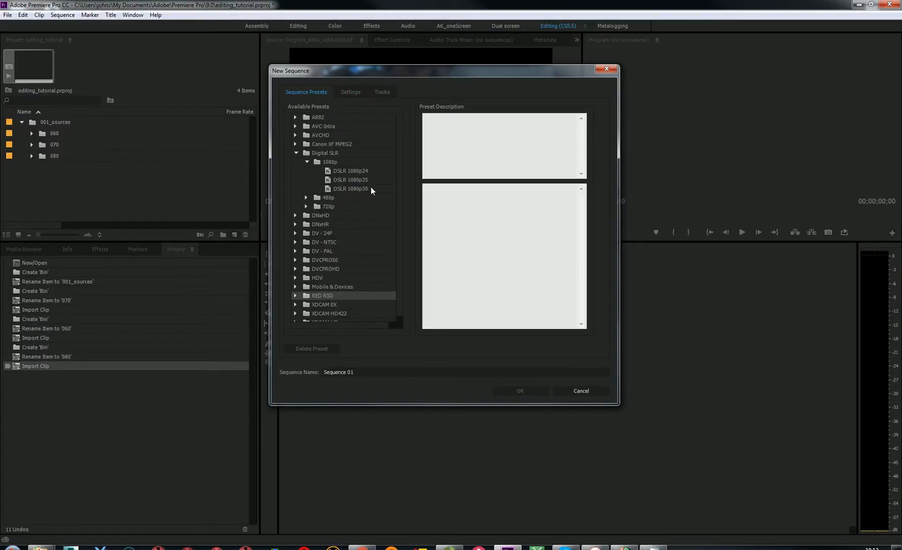
Select the DSLR 1080p25 preset and review its sequence settings and track configuration
{"action": "left_click", "coordinate": [356, 179]}
{"action": "left_click", "coordinate": [351, 92]}
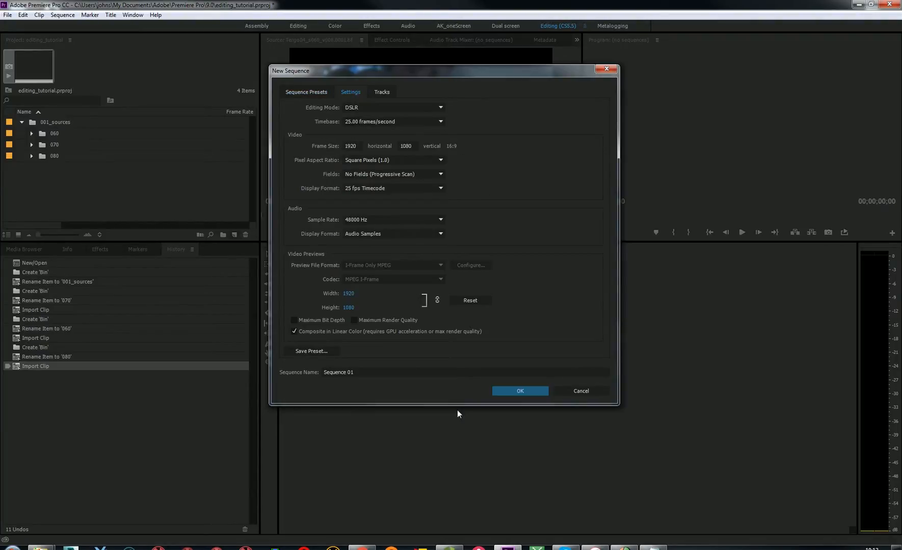
{"action": "left_click", "coordinate": [384, 94]}
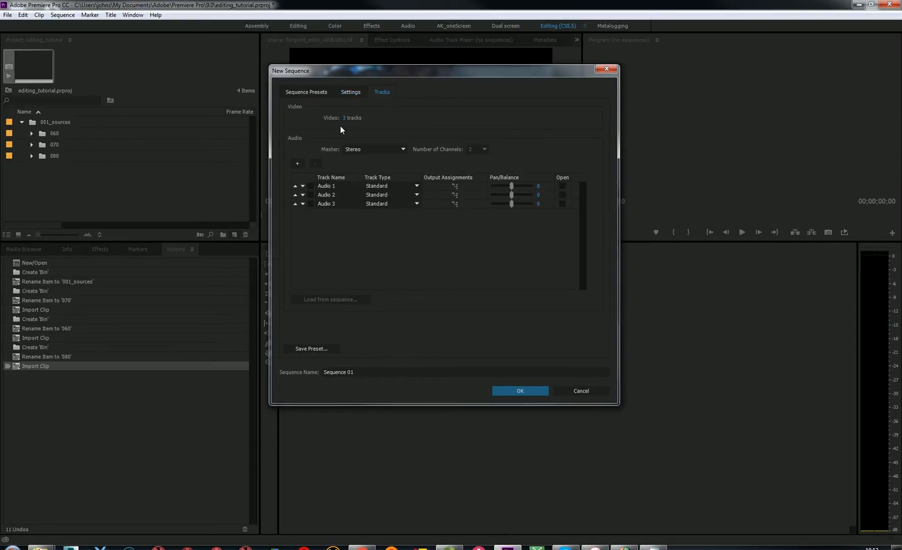
{"action": "left_click", "coordinate": [351, 96]}
{"action": "left_click", "coordinate": [306, 96]}
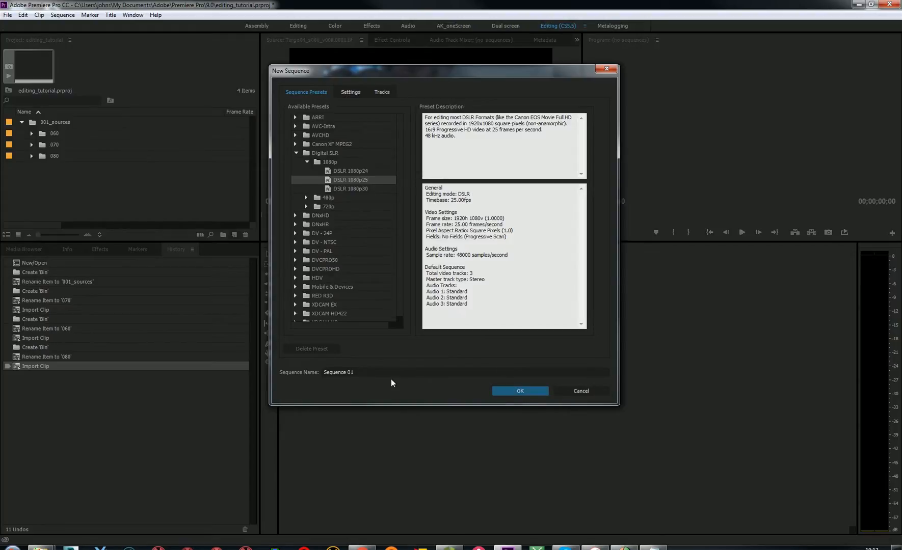
Name the new sequence tergo_v001 and create it
{"action": "left_click", "coordinate": [368, 371]}
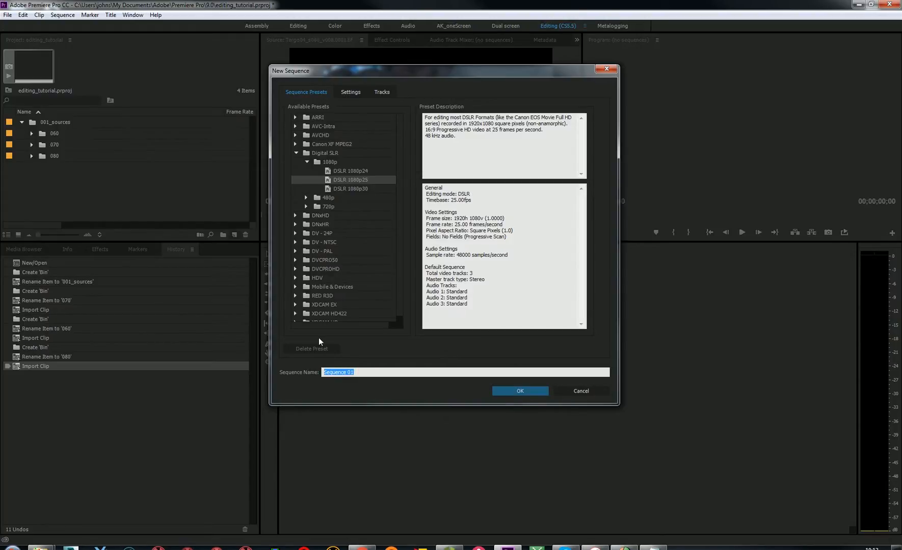
{"action": "type", "text": "tergo_v001"}
{"action": "key", "text": "Return"}
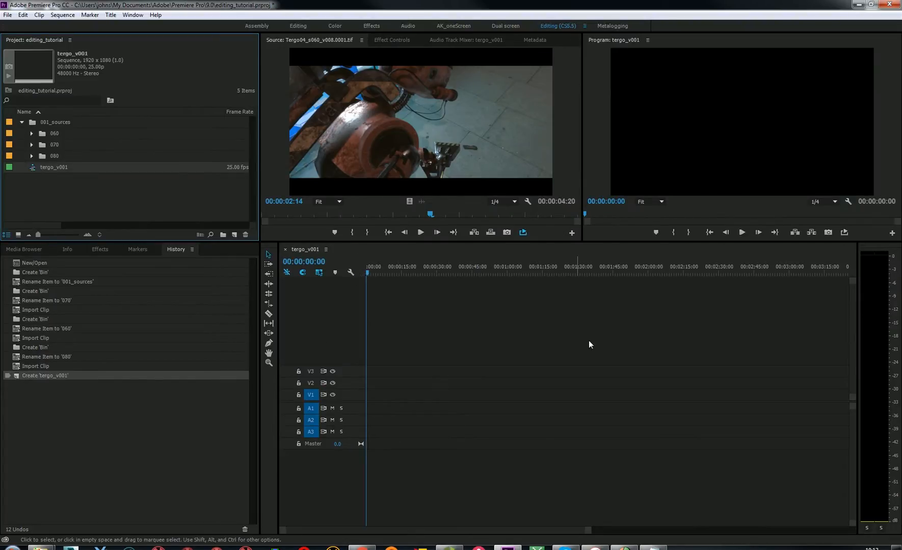
Delete the tergo_v001 sequence from the project and save the project
{"action": "left_click", "coordinate": [29, 170]}
{"action": "key", "text": "Delete"}
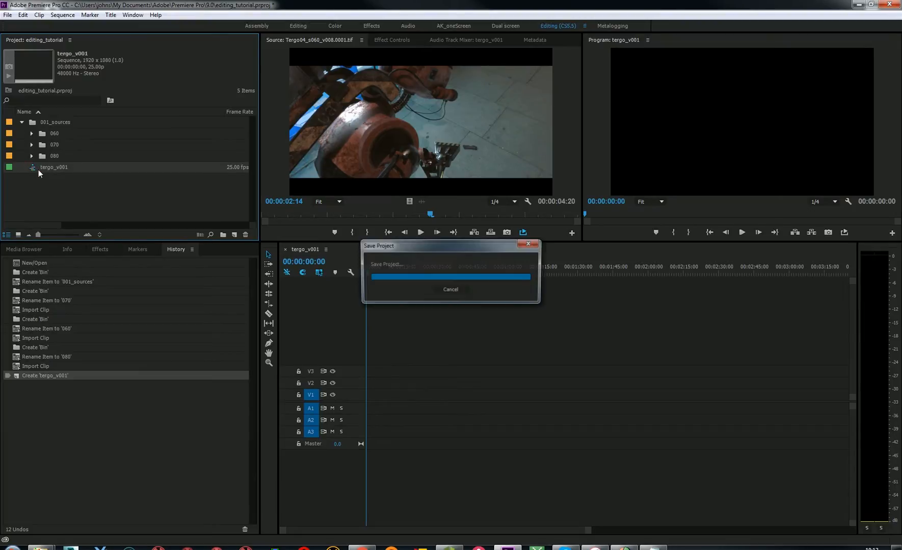
{"action": "left_click", "coordinate": [51, 186]}
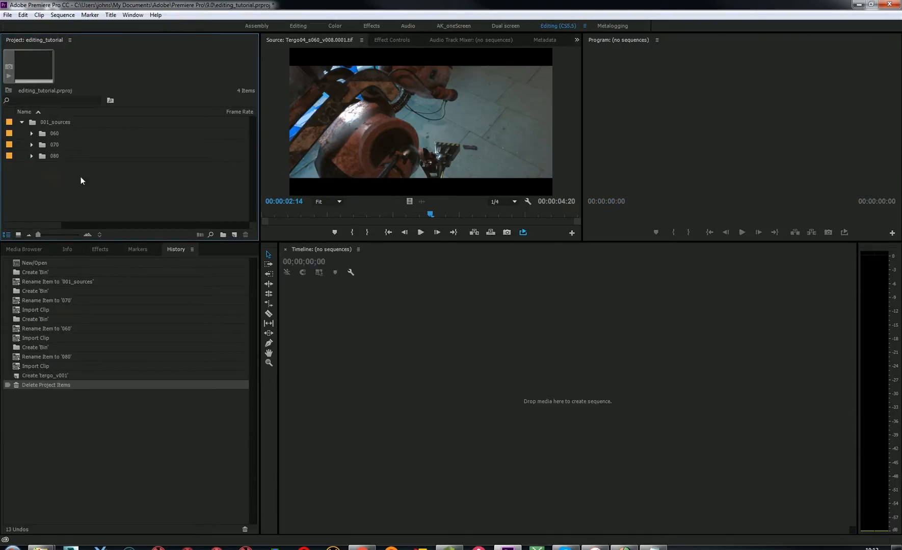
{"action": "key", "text": "ctrl+s"}
Create a new bin named 002_sequences at the project's root level
{"action": "right_click", "coordinate": [70, 195]}
{"action": "left_click", "coordinate": [92, 213]}
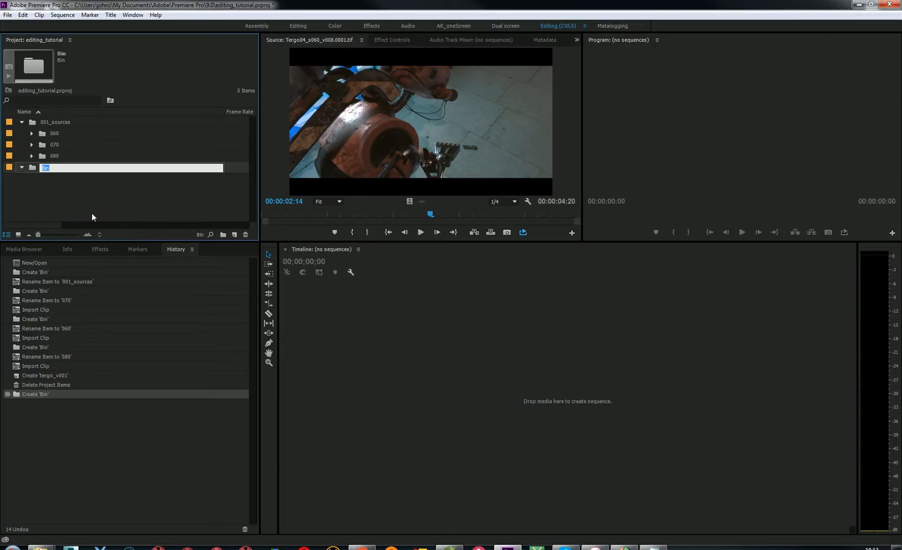
{"action": "type", "text": "002_sequences"}
{"action": "key", "text": "Return"}
Create a bin named latest_edit inside the 002_sequences bin
{"action": "left_click", "coordinate": [64, 169]}
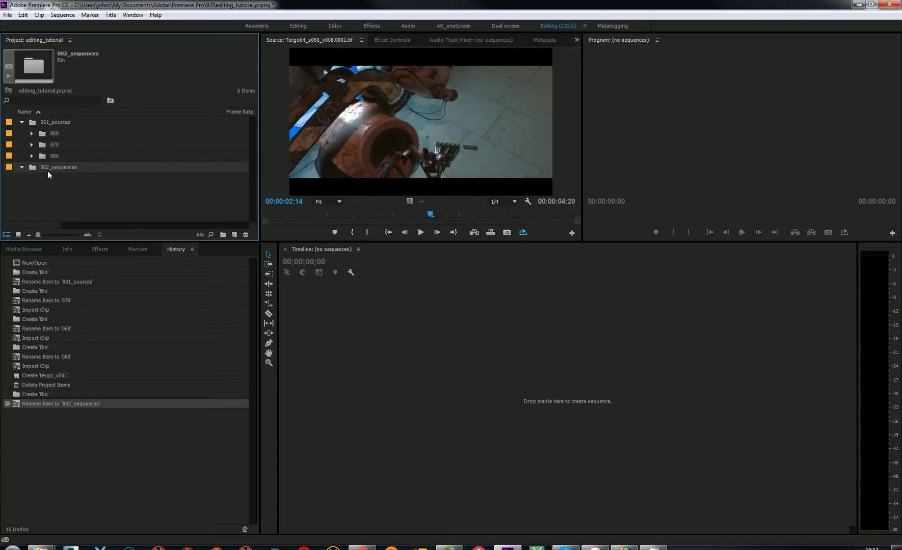
{"action": "right_click", "coordinate": [59, 169]}
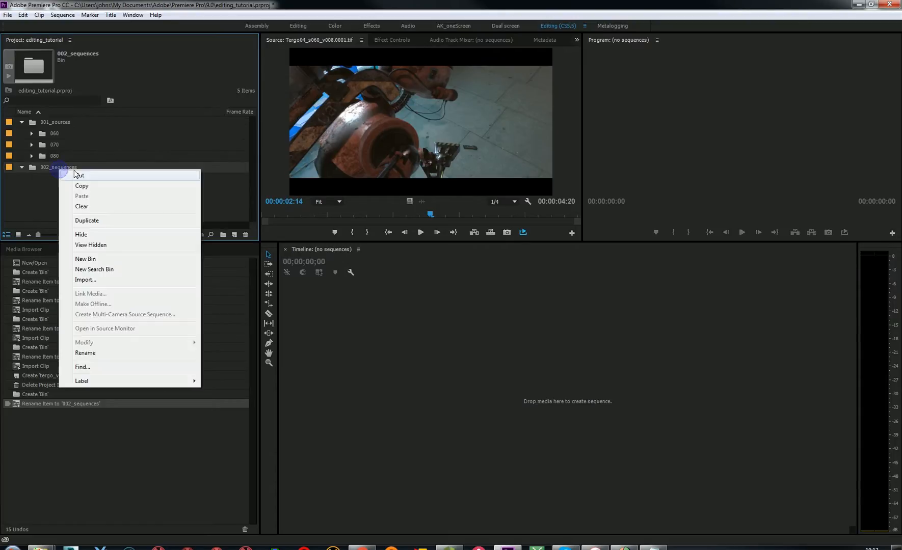
{"action": "left_click", "coordinate": [94, 259]}
{"action": "type", "text": "latest_edit"}
{"action": "key", "text": "Return"}
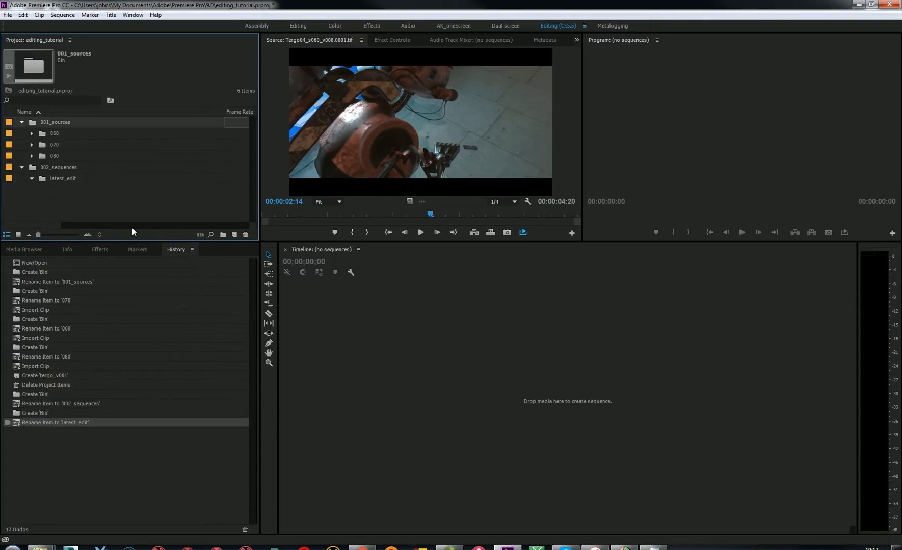
Create a second bin named archive inside the 002_sequences bin
{"action": "left_click", "coordinate": [44, 180]}
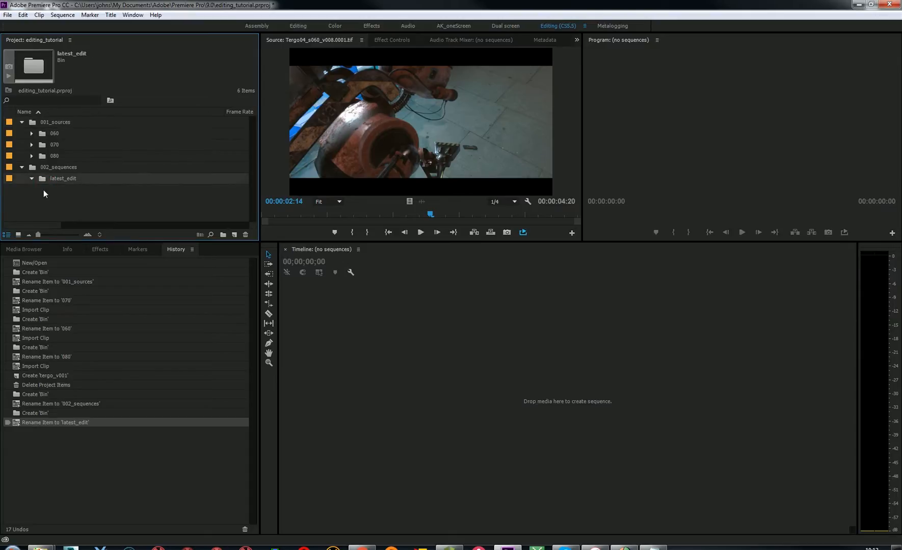
{"action": "left_click", "coordinate": [70, 196]}
{"action": "left_click", "coordinate": [59, 170]}
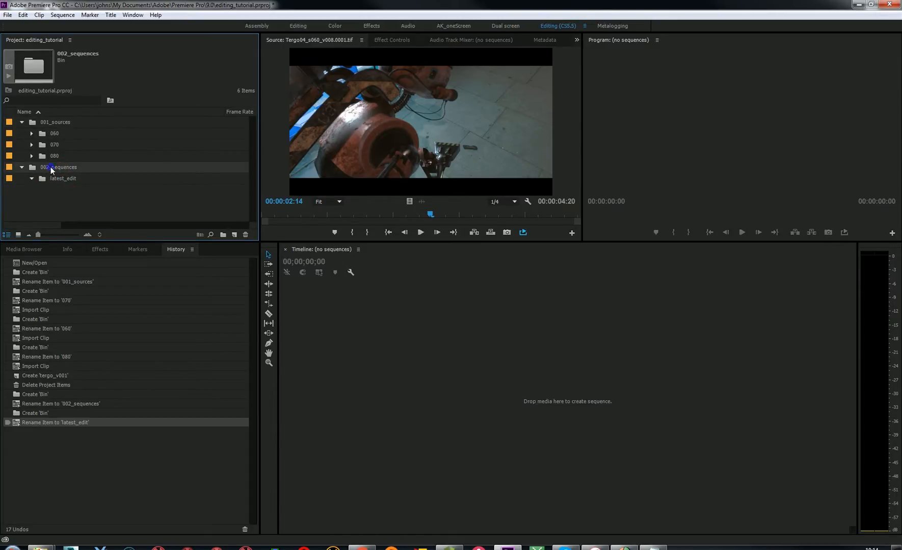
{"action": "right_click", "coordinate": [51, 170]}
{"action": "left_click", "coordinate": [90, 252]}
{"action": "type", "text": "archive"}
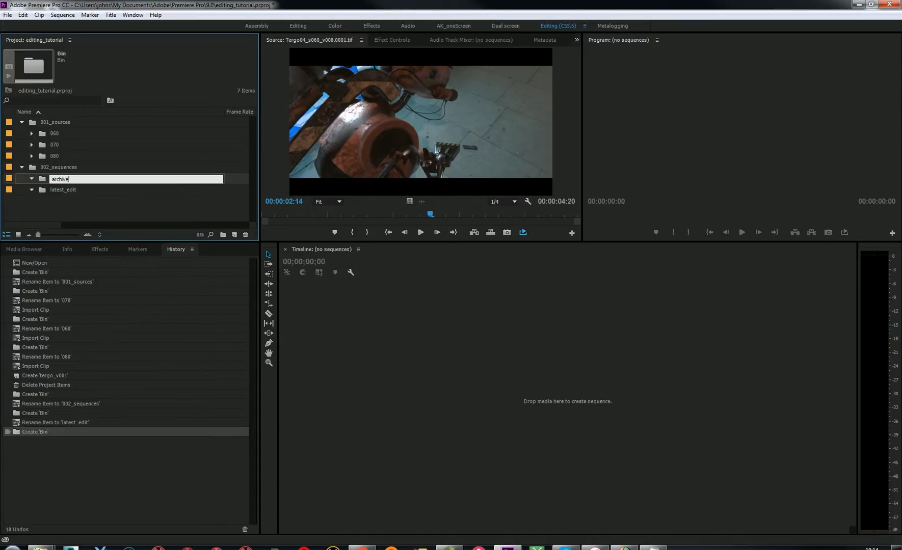
{"action": "key", "text": "Tab"}
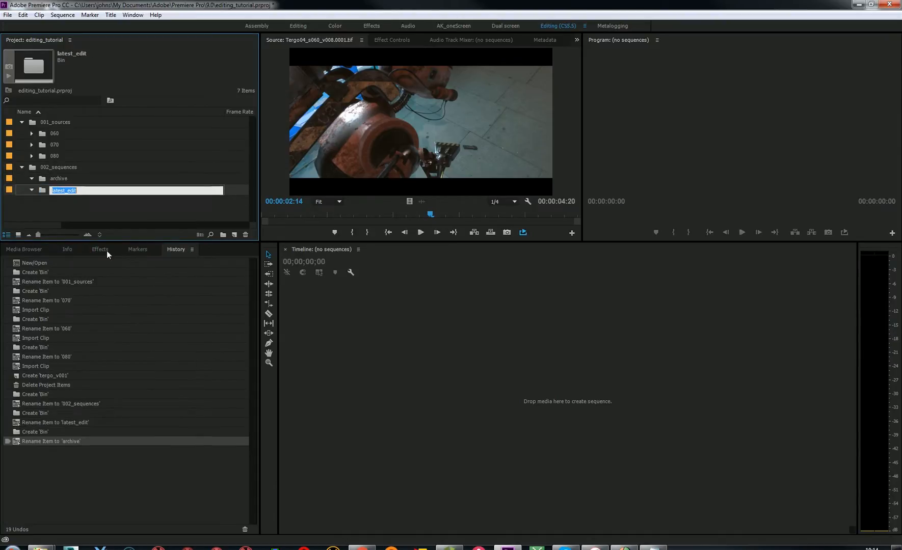
{"action": "left_click", "coordinate": [58, 206]}
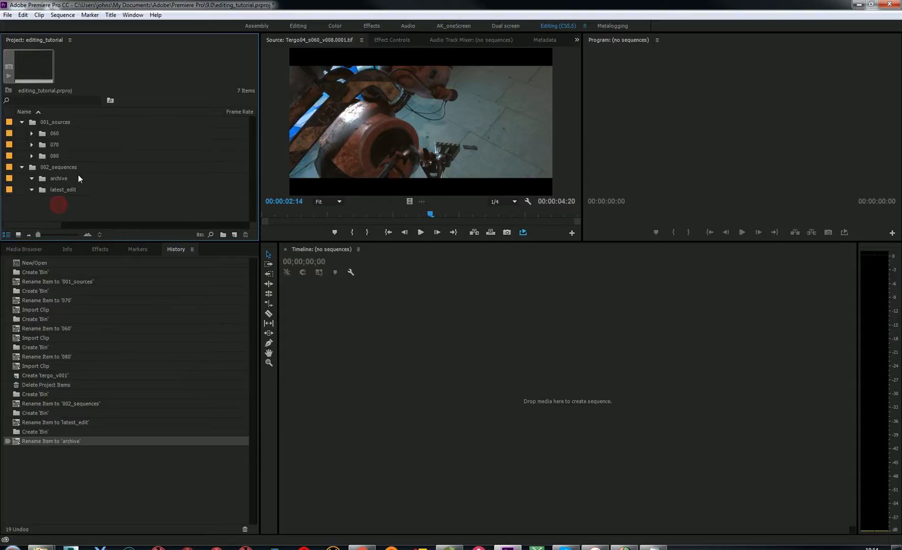
Expand the 070 bin and examine the frame rate, duration and video info of Tergo01_s070_v003.001.tif
{"action": "left_click", "coordinate": [57, 194]}
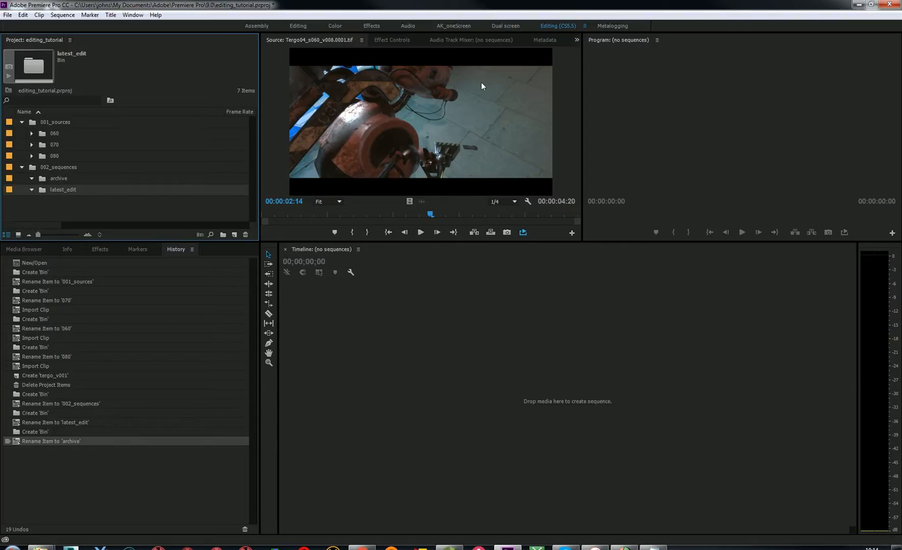
{"action": "left_click", "coordinate": [32, 145]}
{"action": "left_click", "coordinate": [107, 160]}
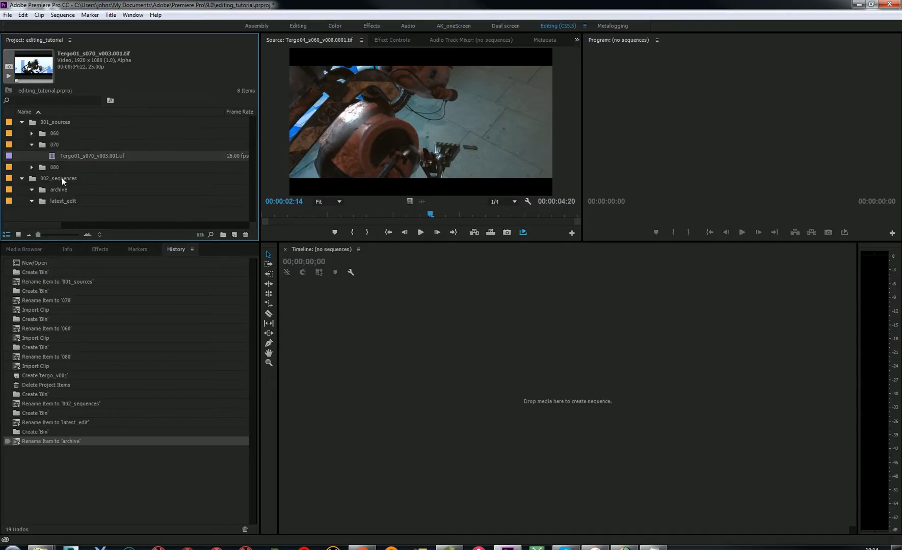
{"action": "left_click_drag", "start_coordinate": [47, 223], "coordinate": [69, 223]}
{"action": "left_click_drag", "start_coordinate": [261, 126], "coordinate": [417, 127]}
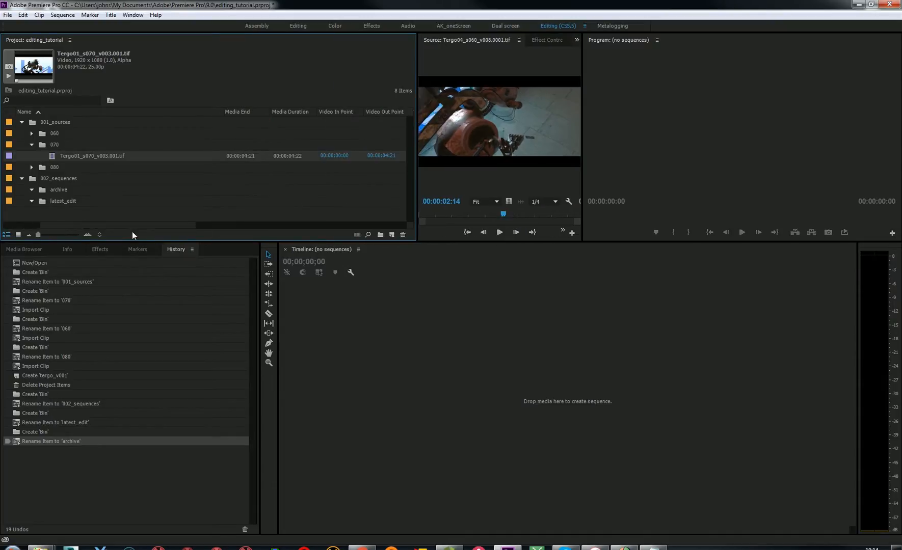
{"action": "left_click_drag", "start_coordinate": [152, 225], "coordinate": [258, 234]}
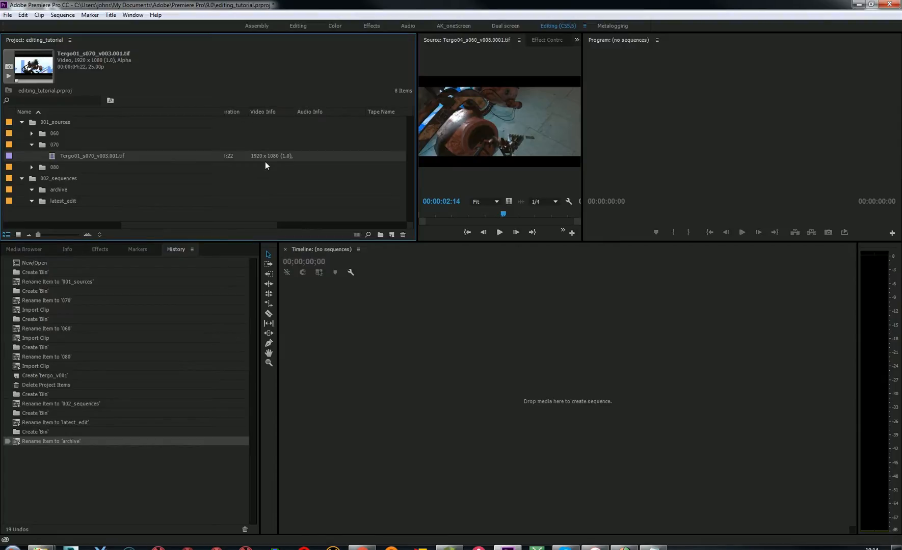
{"action": "left_click_drag", "start_coordinate": [219, 228], "coordinate": [107, 221]}
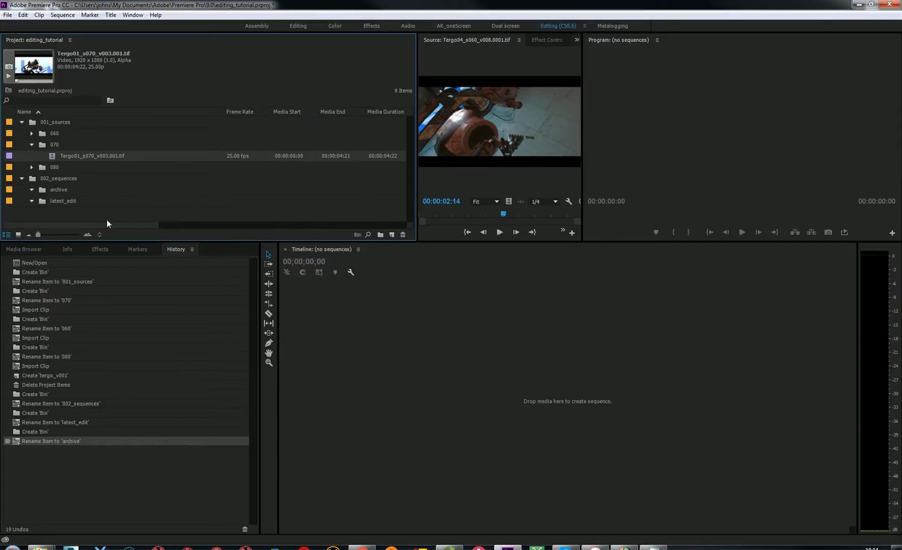
{"action": "left_click_drag", "start_coordinate": [415, 130], "coordinate": [262, 126]}
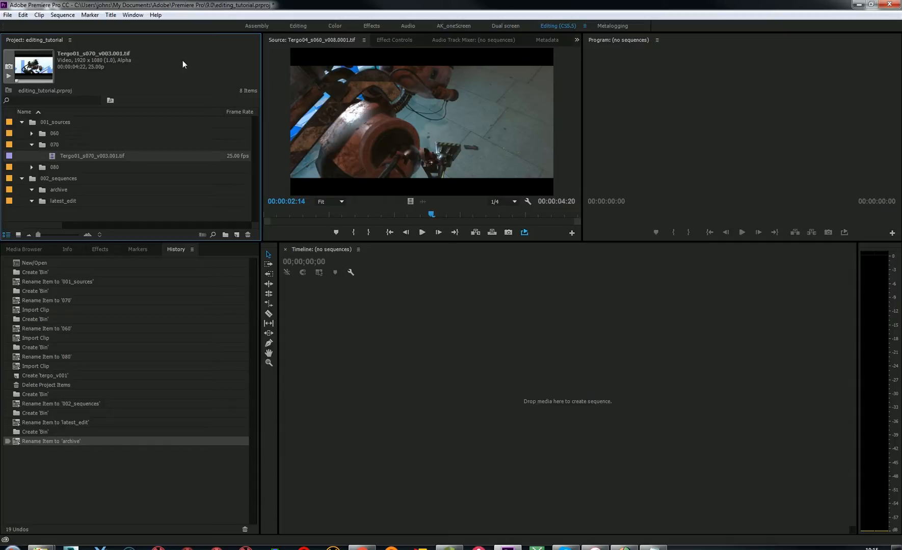
Create a new sequence from the Tergo01_s070_v003.001.tif clip and review its properties in the project list
{"action": "right_click", "coordinate": [52, 158]}
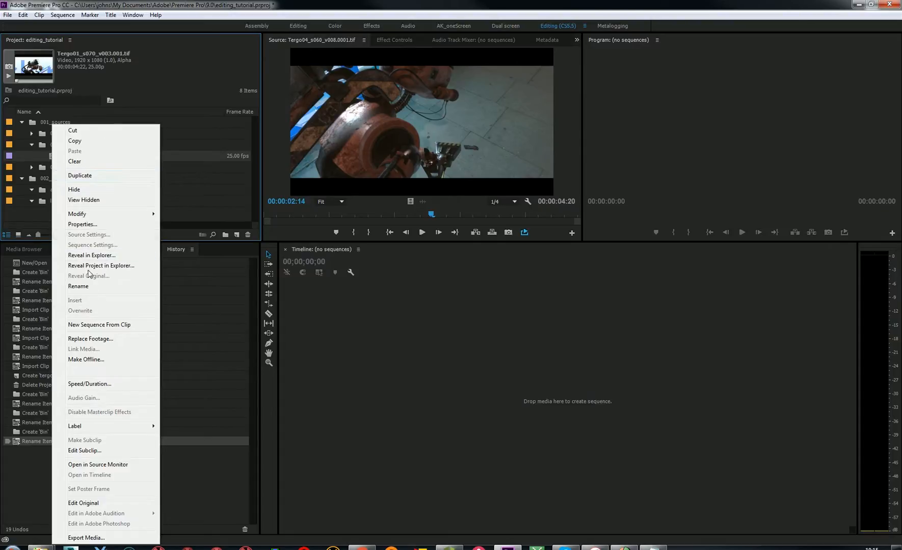
{"action": "left_click", "coordinate": [108, 326]}
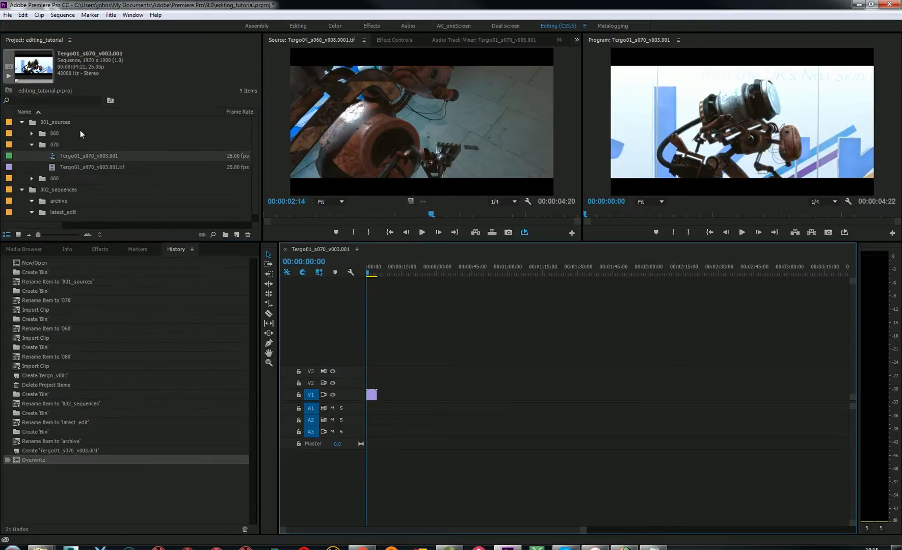
{"action": "left_click_drag", "start_coordinate": [51, 222], "coordinate": [57, 223]}
{"action": "left_click_drag", "start_coordinate": [54, 225], "coordinate": [82, 228]}
{"action": "left_click_drag", "start_coordinate": [263, 153], "coordinate": [356, 153]}
{"action": "left_click_drag", "start_coordinate": [129, 223], "coordinate": [58, 229]}
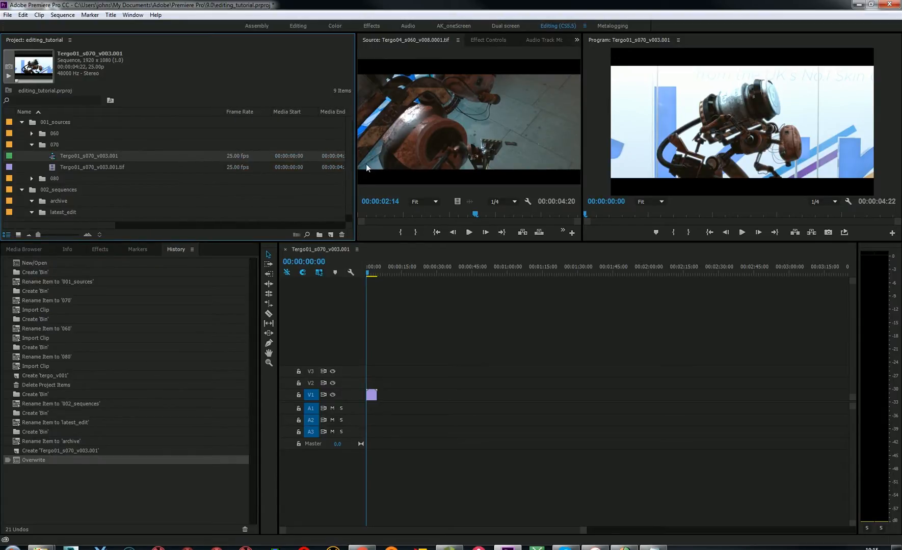
{"action": "left_click_drag", "start_coordinate": [355, 161], "coordinate": [261, 168]}
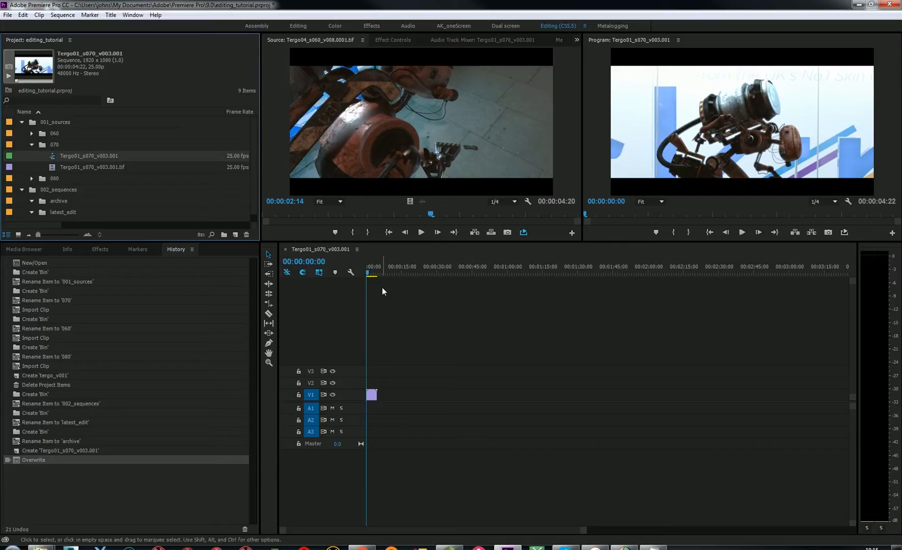
Rename the new sequence in the 070 bin to Tergo_edit_v001 and move it into the latest_edit bin
{"action": "left_click", "coordinate": [116, 155]}
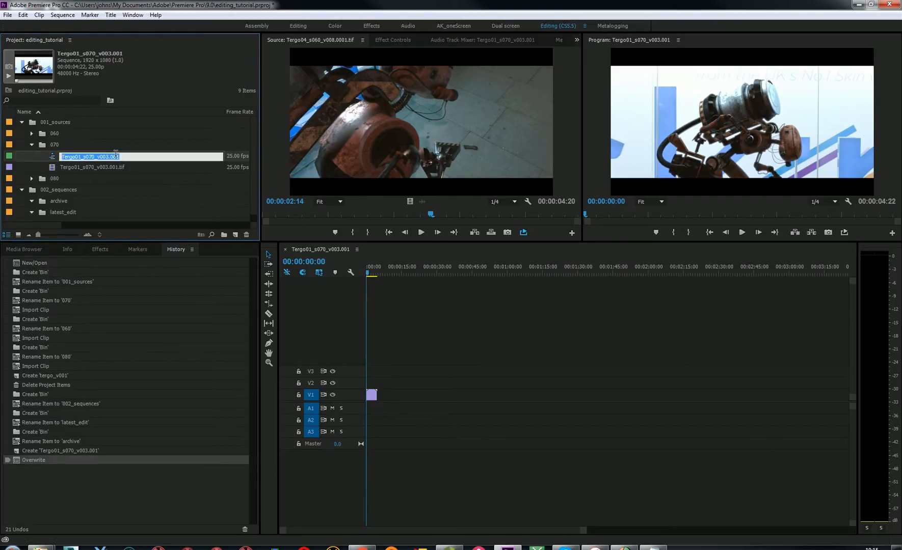
{"action": "type", "text": "edit_"}
{"action": "key", "text": "BackSpace"}
{"action": "key", "text": "BackSpace"}
{"action": "key", "text": "BackSpace"}
{"action": "key", "text": "BackSpace"}
{"action": "key", "text": "BackSpace"}
{"action": "type", "text": "Tergo_edit_v00"}
{"action": "key", "text": "Tab"}
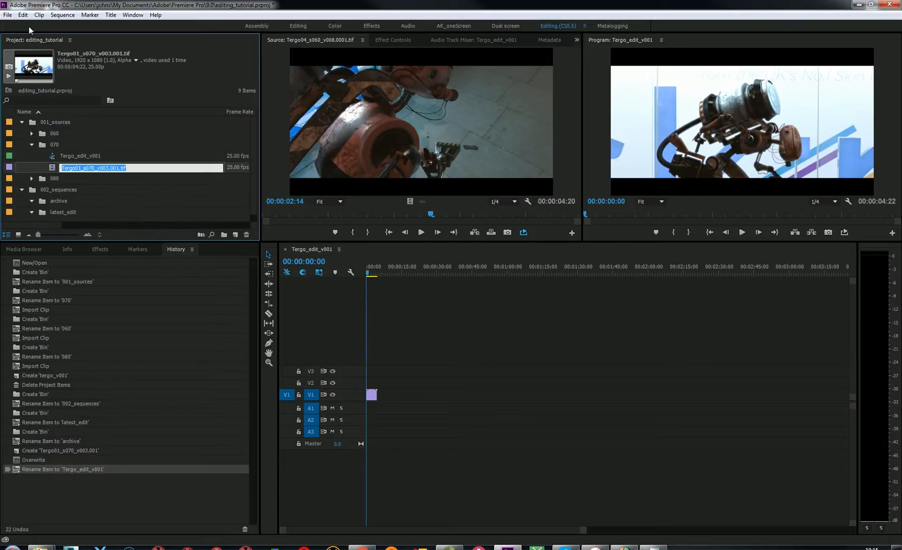
{"action": "left_click", "coordinate": [54, 156]}
{"action": "left_click_drag", "start_coordinate": [59, 215], "coordinate": [60, 215]}
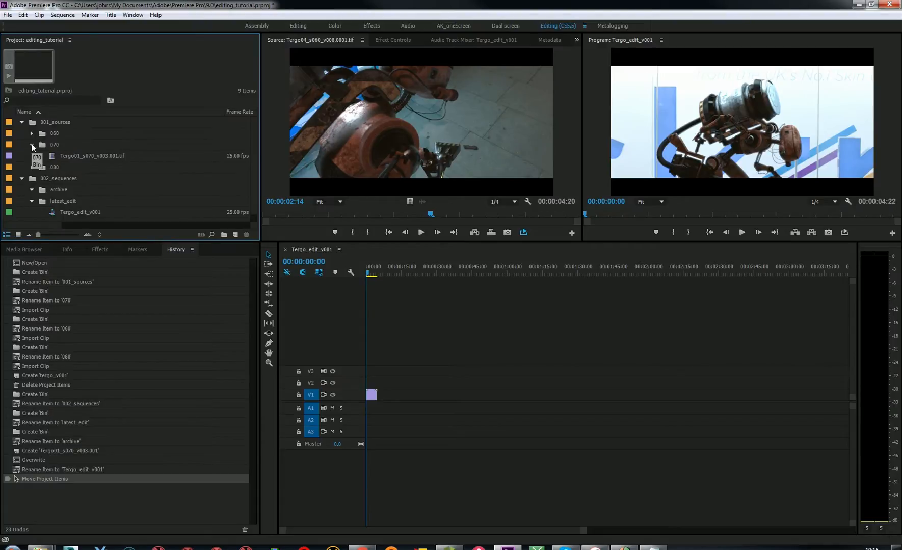
Zoom in on the Tergo_edit_v001 timeline, then scrub and play through the Tergo01_s070_v003.001.tif clip to review it
{"action": "left_click_drag", "start_coordinate": [372, 271], "coordinate": [369, 271]}
{"action": "key", "text": "="}
{"action": "key", "text": "="}
{"action": "key", "text": "="}
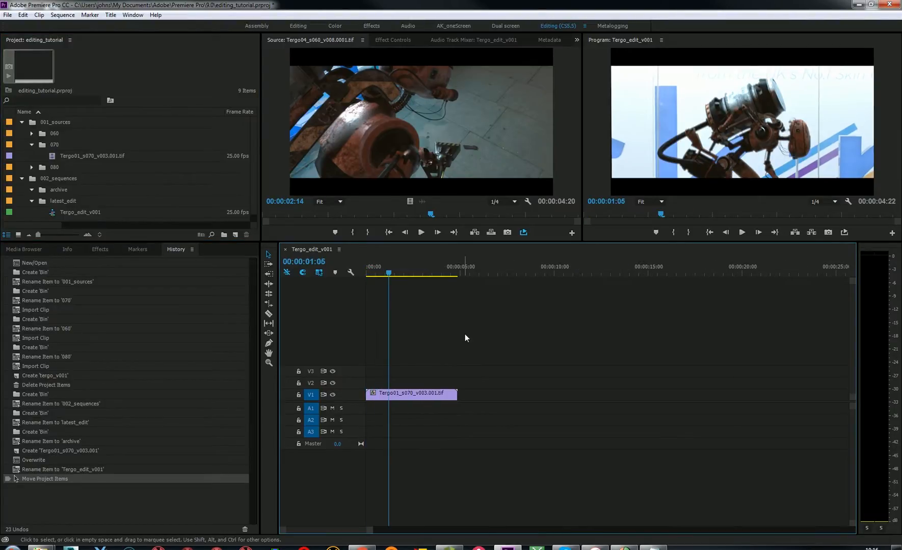
{"action": "mouse_move", "coordinate": [391, 274]}
{"action": "left_mouse_down"}
{"action": "mouse_move", "coordinate": [369, 274]}
{"action": "mouse_move", "coordinate": [424, 274]}
{"action": "mouse_move", "coordinate": [388, 277]}
{"action": "left_mouse_up"}
{"action": "left_click", "coordinate": [741, 233]}
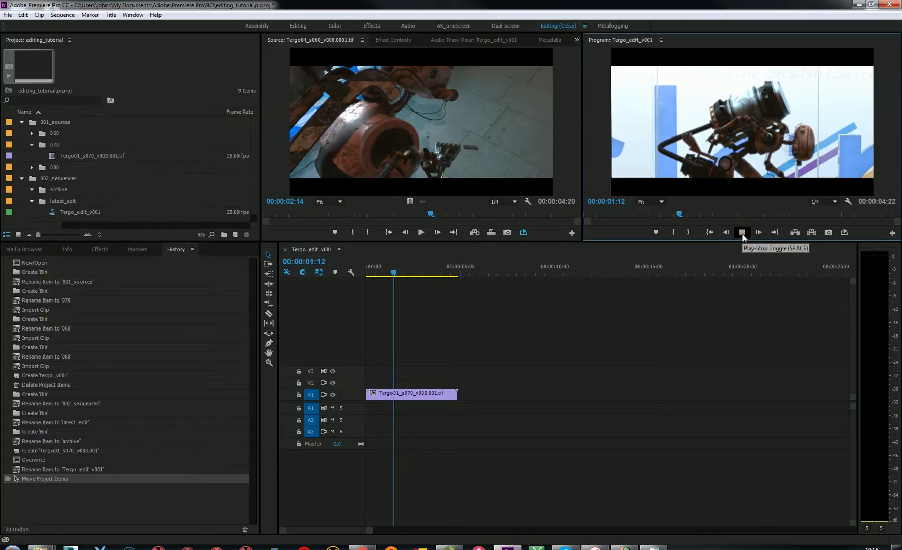
{"action": "left_click", "coordinate": [742, 232]}
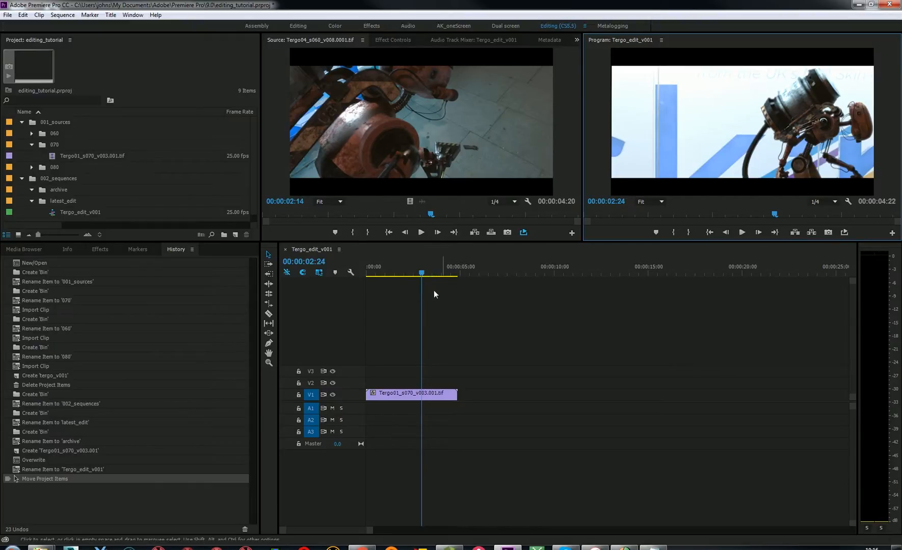
{"action": "left_click_drag", "start_coordinate": [423, 272], "coordinate": [402, 276]}
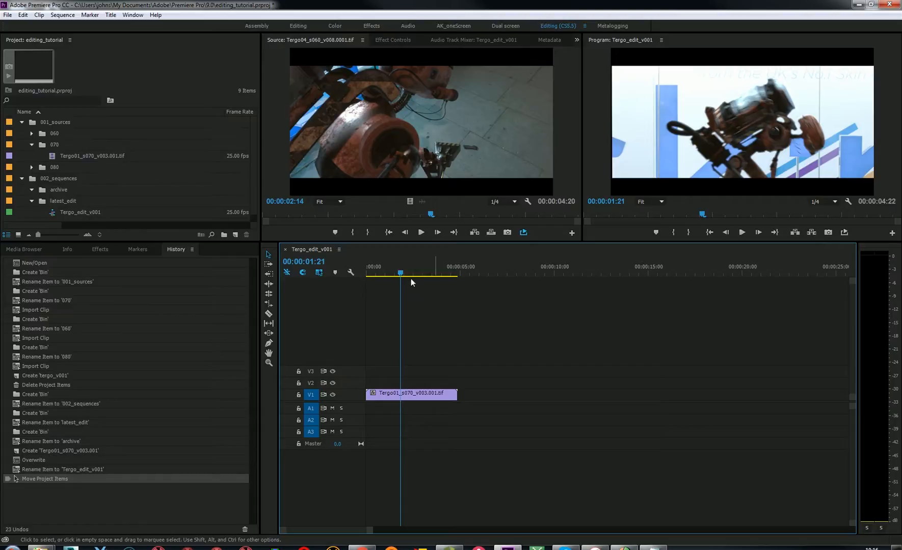
{"action": "mouse_move", "coordinate": [404, 276]}
{"action": "left_mouse_down"}
{"action": "mouse_move", "coordinate": [441, 273]}
{"action": "mouse_move", "coordinate": [384, 276]}
{"action": "mouse_move", "coordinate": [426, 276]}
{"action": "mouse_move", "coordinate": [398, 276]}
{"action": "mouse_move", "coordinate": [413, 272]}
{"action": "left_mouse_up"}
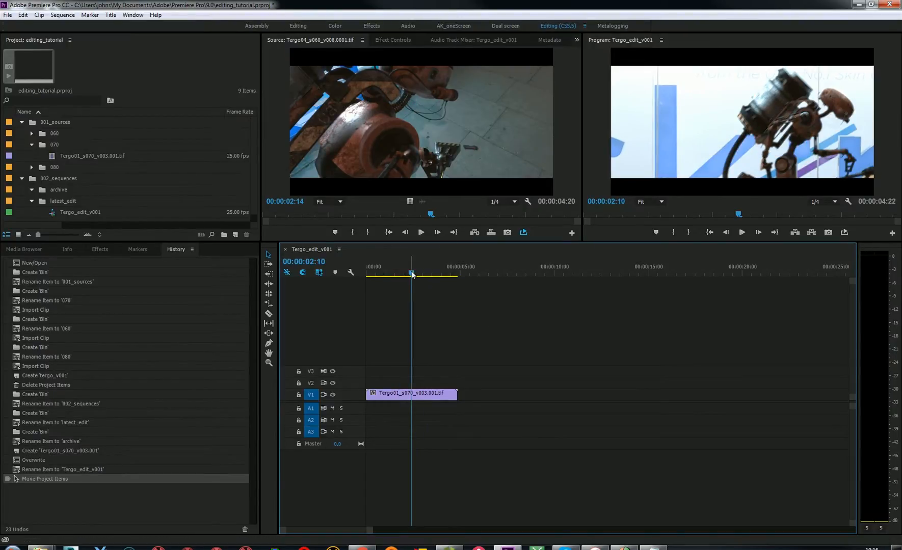
Return the playhead to the sequence start, enable looped playback in the Program monitor and play the sequence
{"action": "left_click_drag", "start_coordinate": [412, 275], "coordinate": [359, 276]}
{"action": "left_click", "coordinate": [742, 233]}
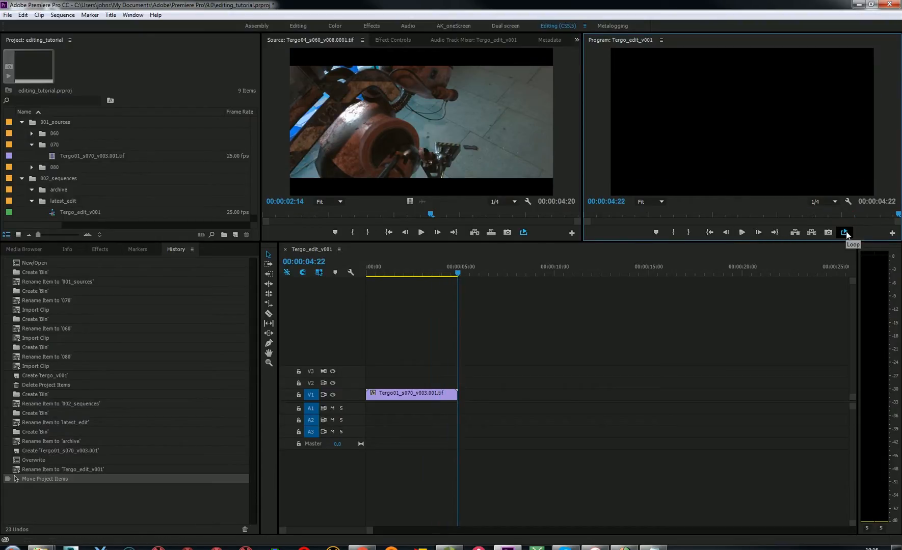
{"action": "left_click", "coordinate": [742, 232]}
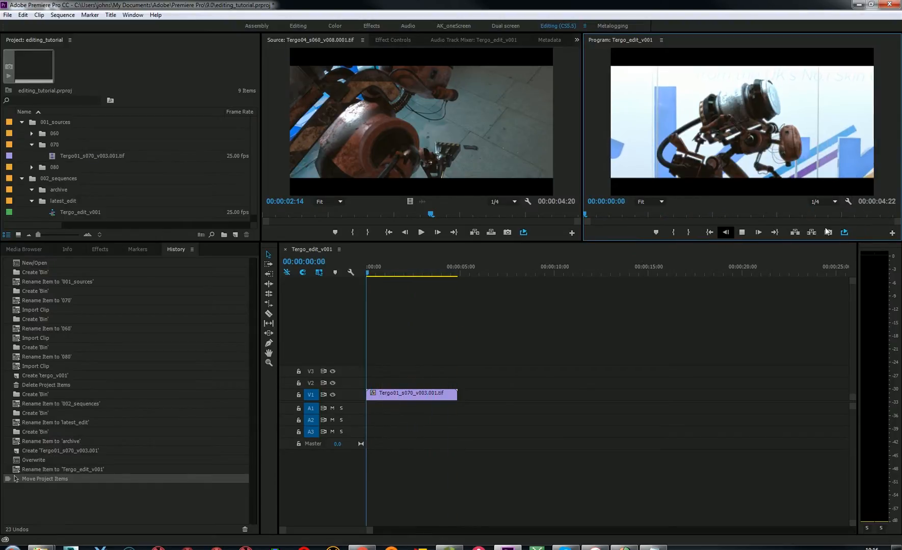
{"action": "left_click", "coordinate": [744, 231]}
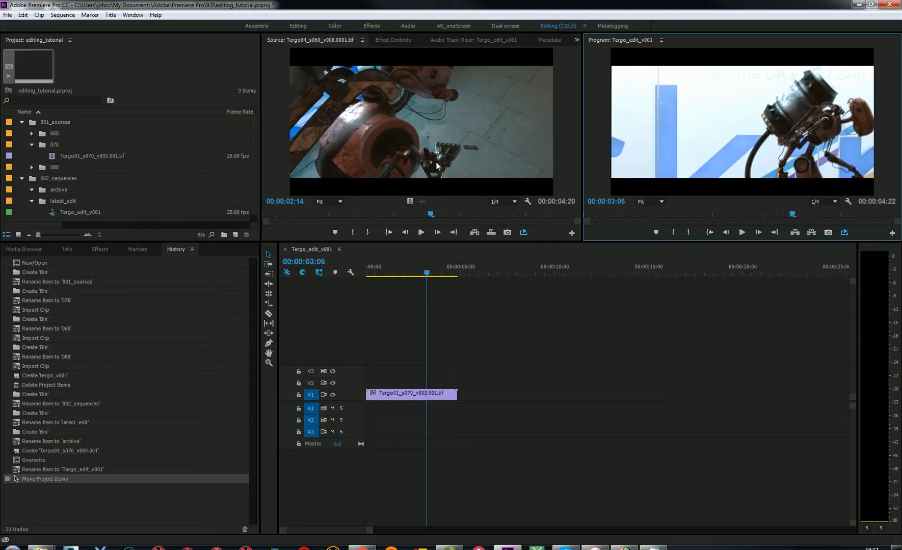
Examine the label colour names in the preferences, including the colour assigned to the Done label
{"action": "left_click", "coordinate": [420, 398]}
{"action": "left_click", "coordinate": [473, 371]}
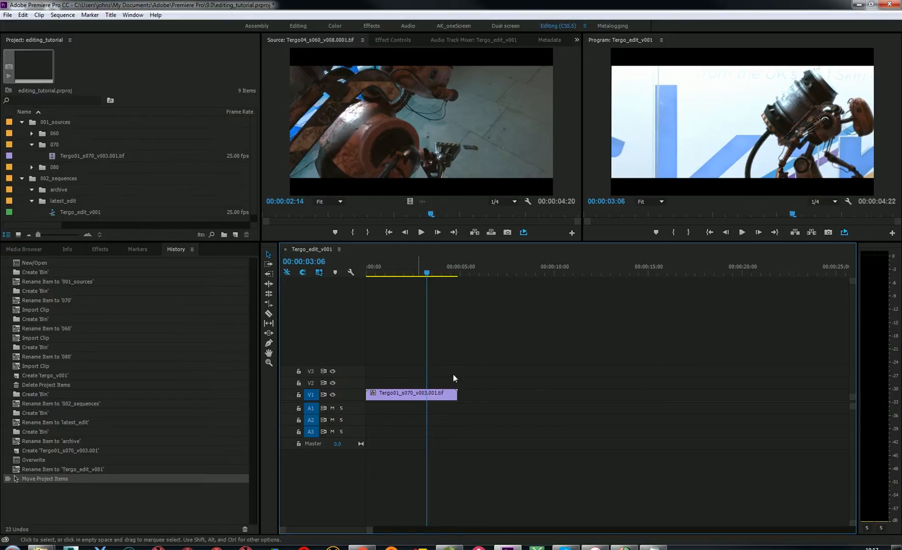
{"action": "left_click", "coordinate": [466, 363]}
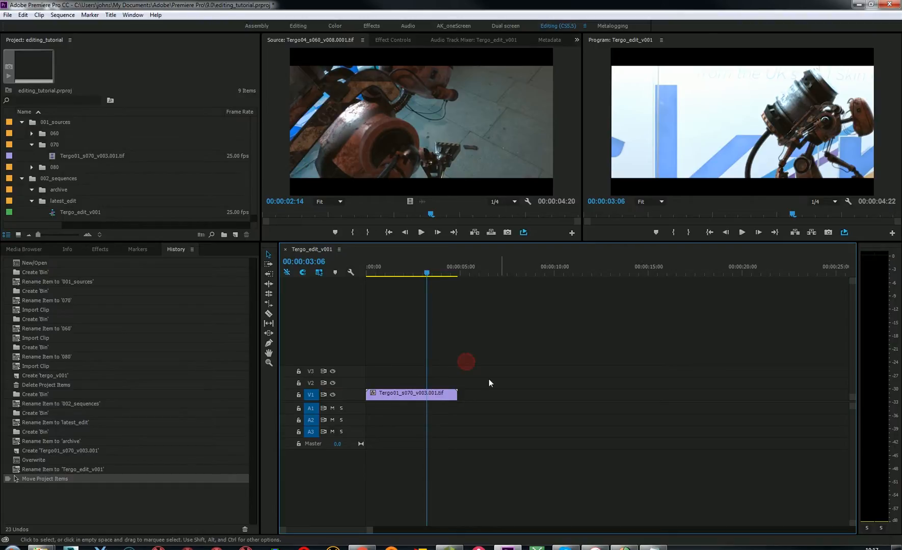
{"action": "left_click", "coordinate": [22, 15]}
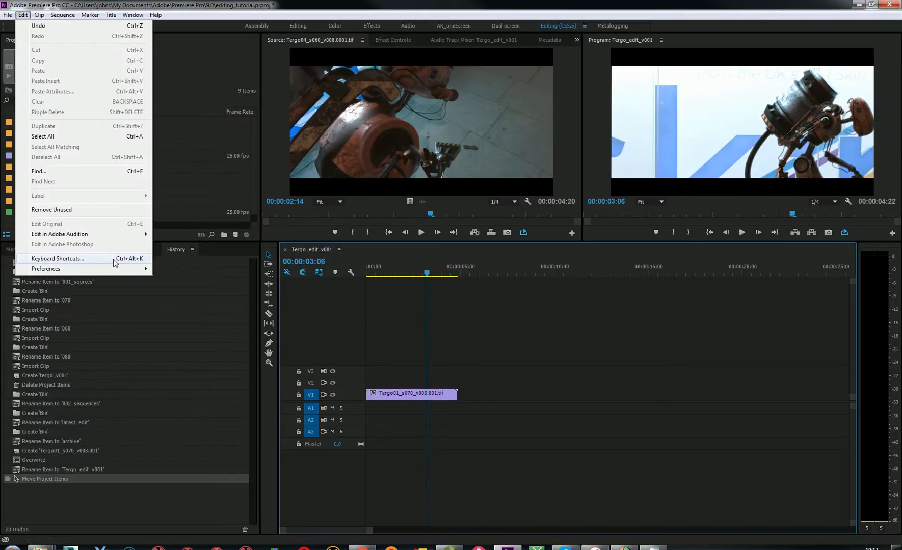
{"action": "mouse_move", "coordinate": [102, 270]}
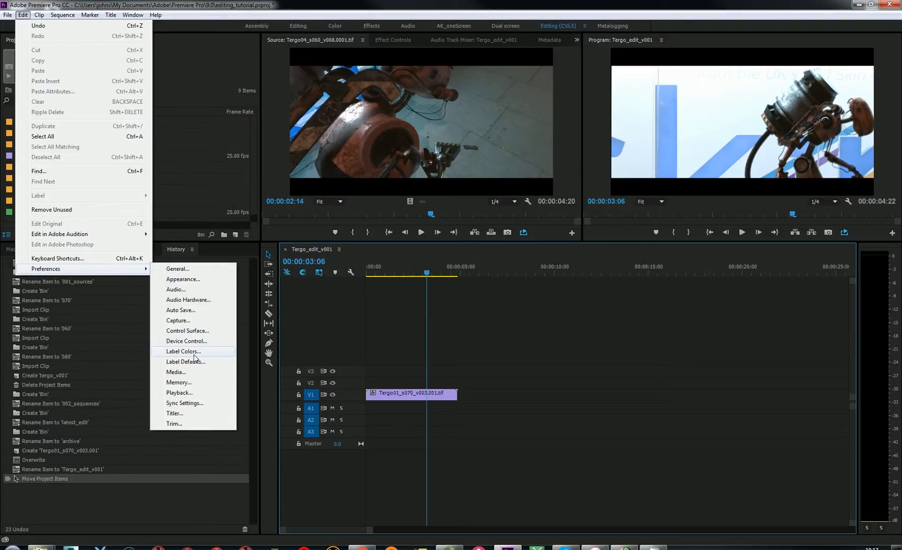
{"action": "left_click", "coordinate": [478, 340]}
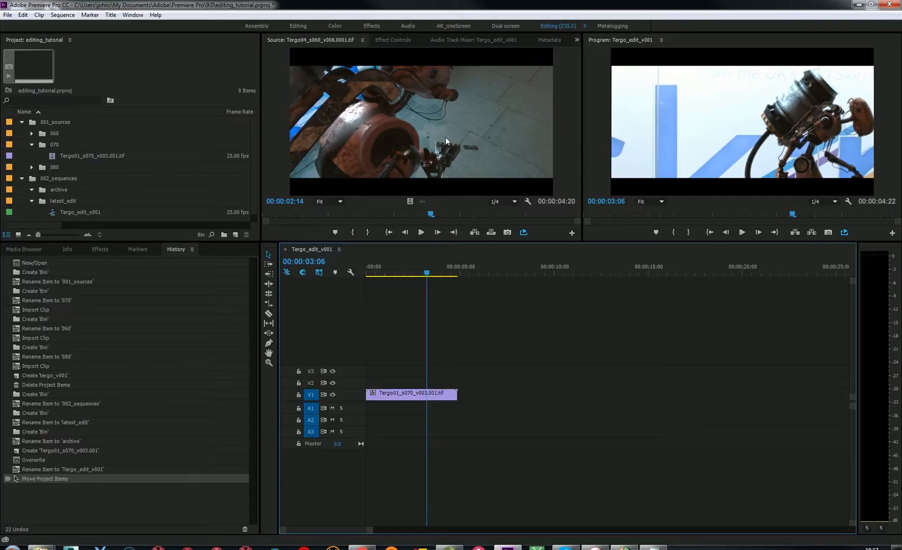
{"action": "left_click_drag", "start_coordinate": [472, 108], "coordinate": [475, 84]}
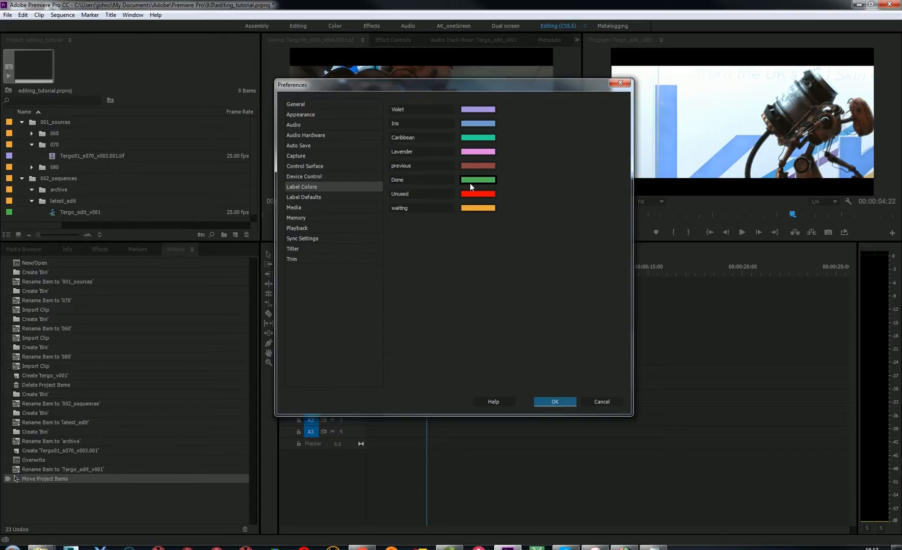
{"action": "left_click", "coordinate": [426, 181]}
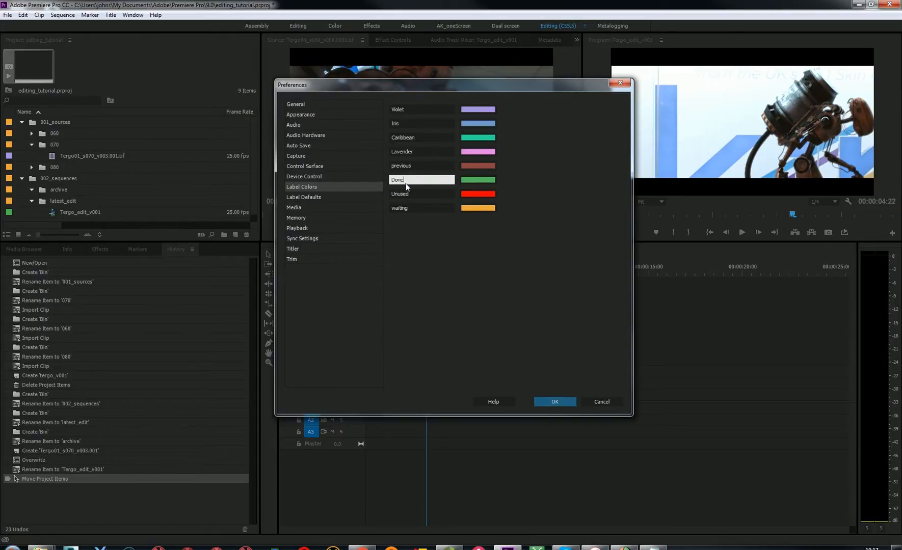
{"action": "left_click", "coordinate": [472, 181]}
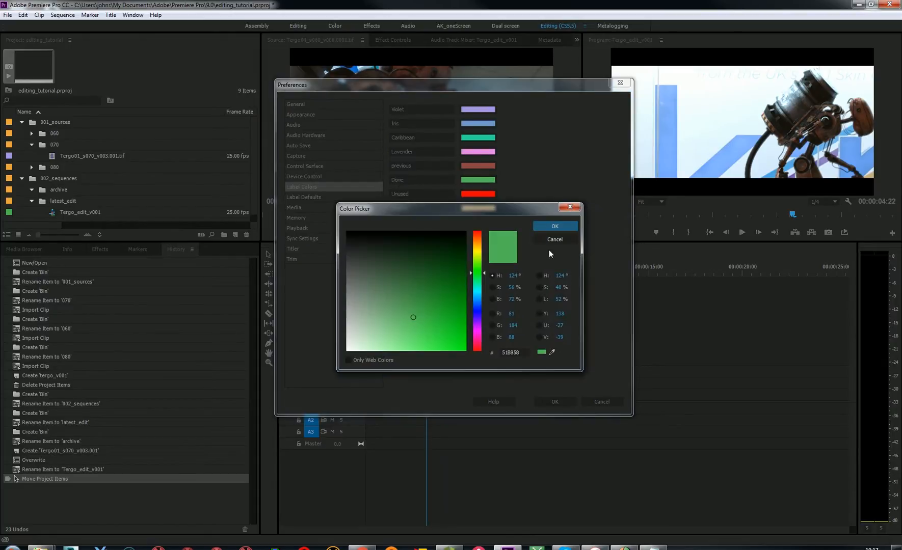
{"action": "left_click", "coordinate": [562, 228]}
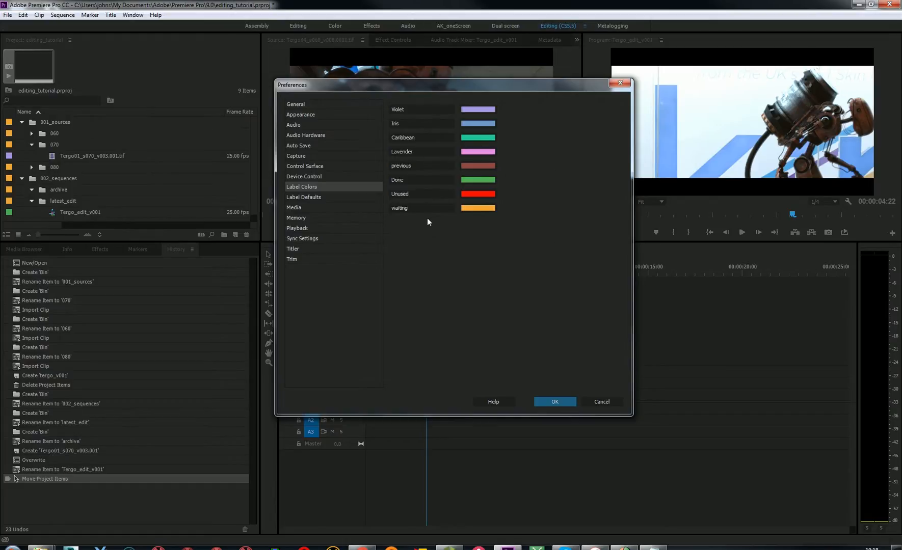
{"action": "left_click", "coordinate": [557, 406]}
Set the label of the Tergo01_s070_v003.001.tif clip on V1 to Done
{"action": "left_click", "coordinate": [534, 359]}
{"action": "left_click", "coordinate": [402, 396]}
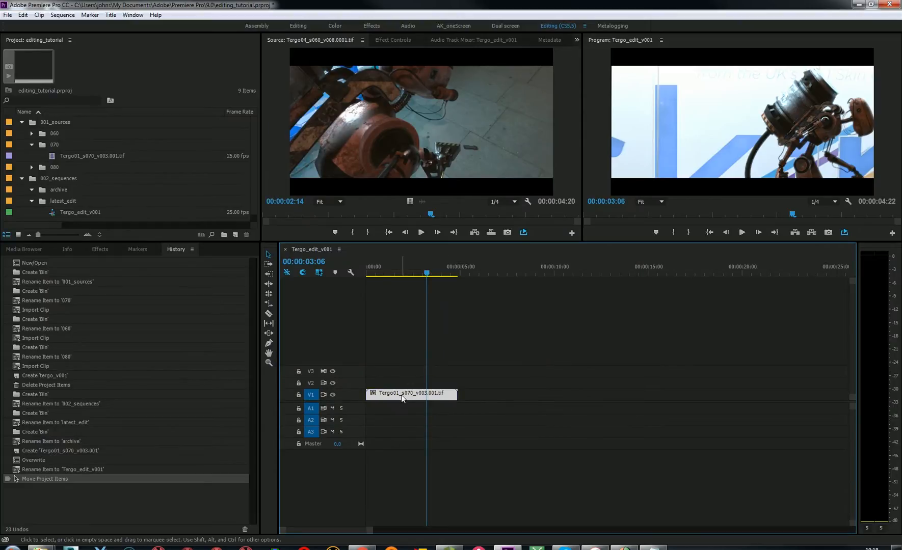
{"action": "right_click", "coordinate": [420, 393]}
{"action": "mouse_move", "coordinate": [510, 350]}
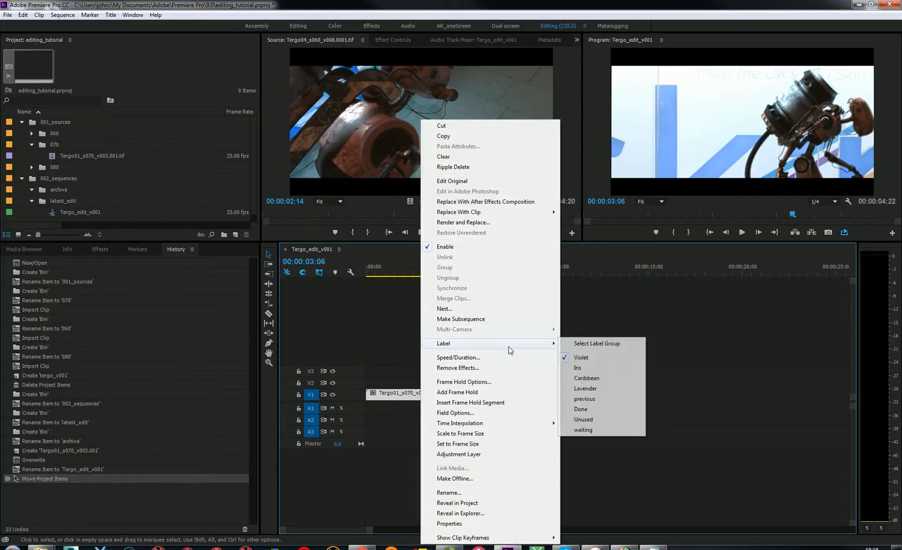
{"action": "left_click", "coordinate": [602, 414]}
{"action": "left_click", "coordinate": [402, 395]}
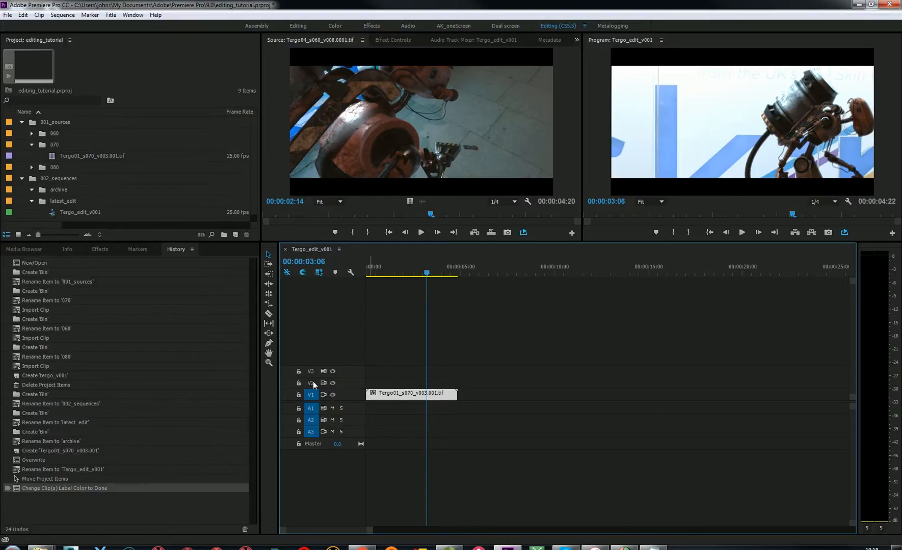
{"action": "right_click", "coordinate": [352, 375]}
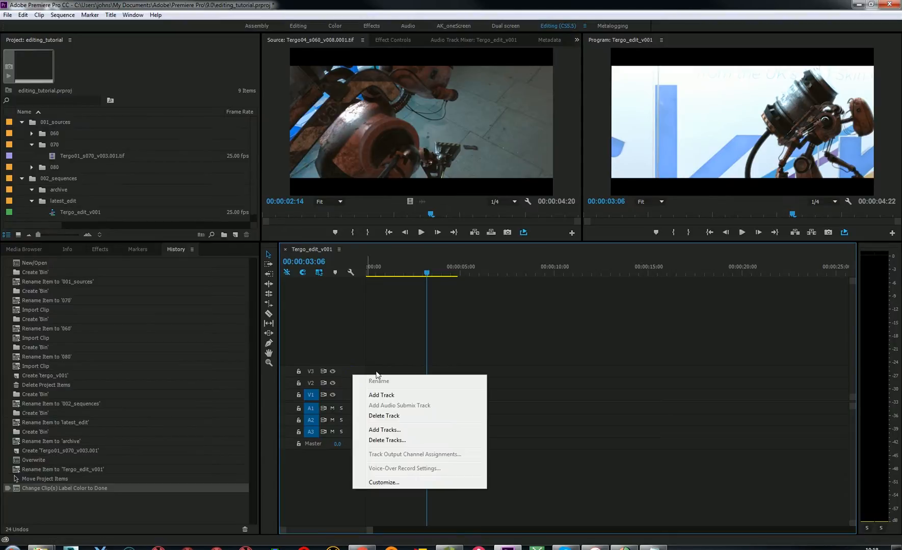
{"action": "left_click", "coordinate": [416, 441]}
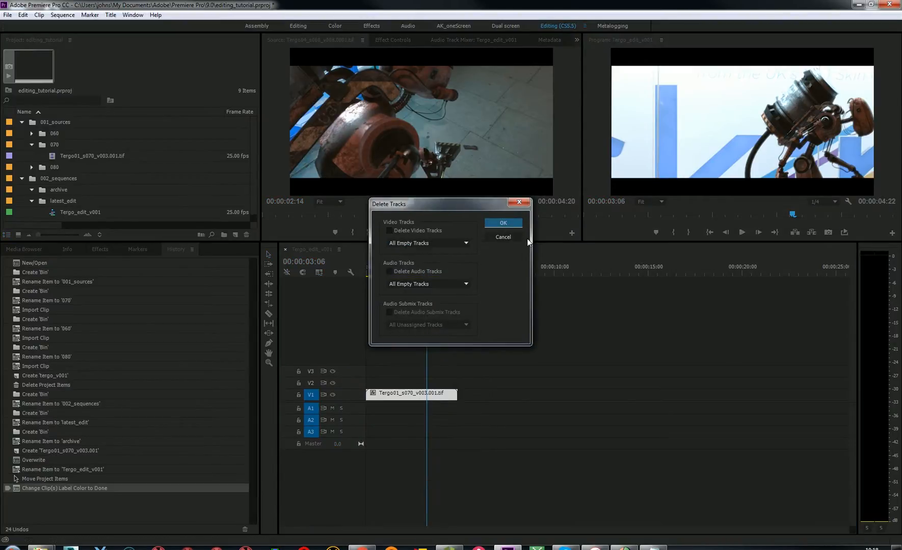
{"action": "left_click", "coordinate": [510, 237]}
Delete all empty video and audio tracks from the sequence and place the playhead at 00:00:02:06
{"action": "right_click", "coordinate": [349, 378]}
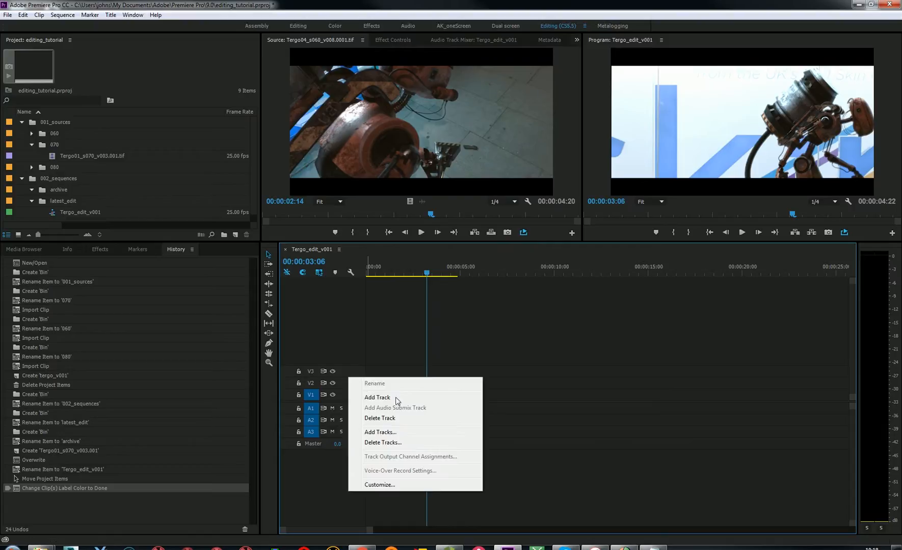
{"action": "left_click", "coordinate": [393, 441]}
{"action": "left_click", "coordinate": [416, 230]}
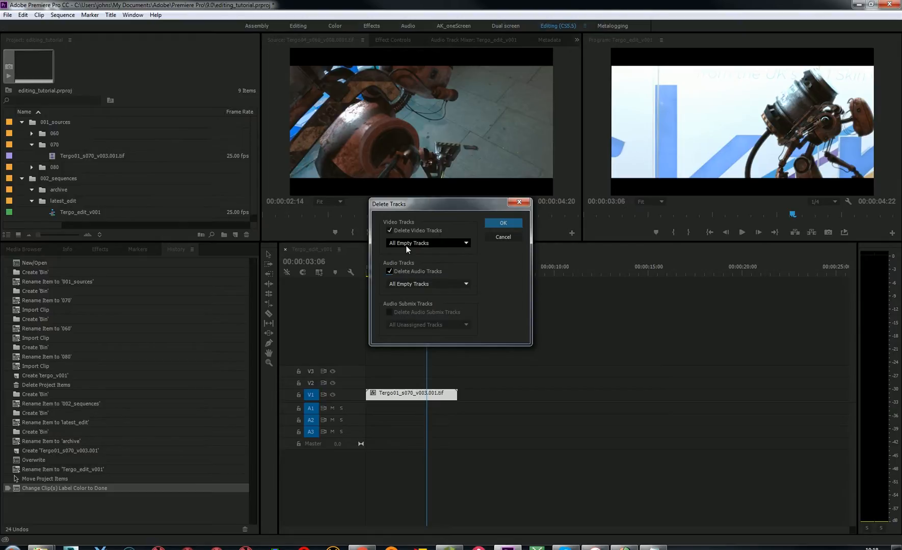
{"action": "left_click", "coordinate": [504, 223]}
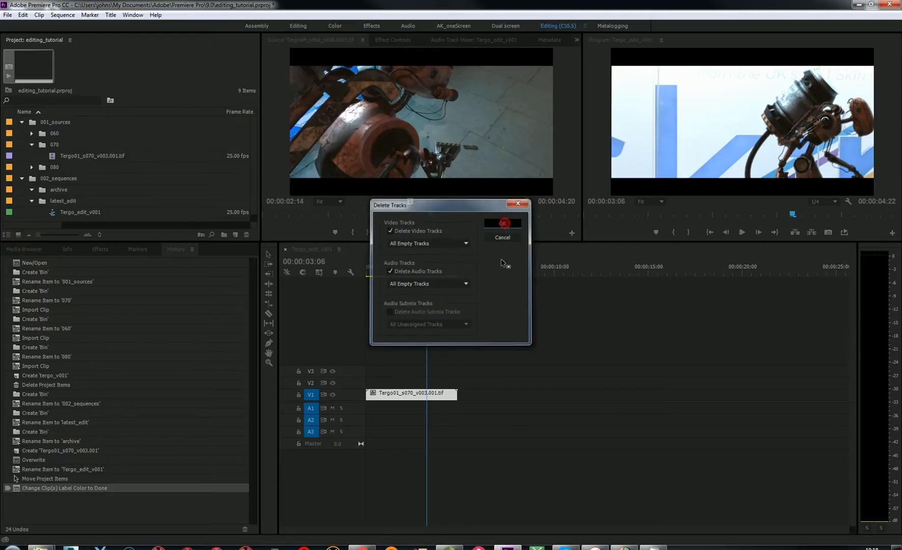
{"action": "left_click", "coordinate": [457, 445]}
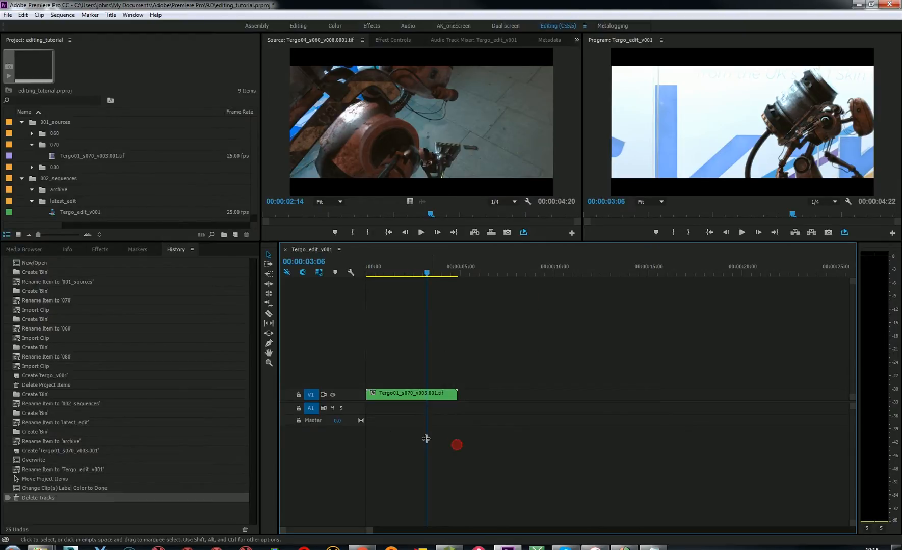
{"action": "left_click", "coordinate": [408, 271]}
{"action": "left_click", "coordinate": [479, 348]}
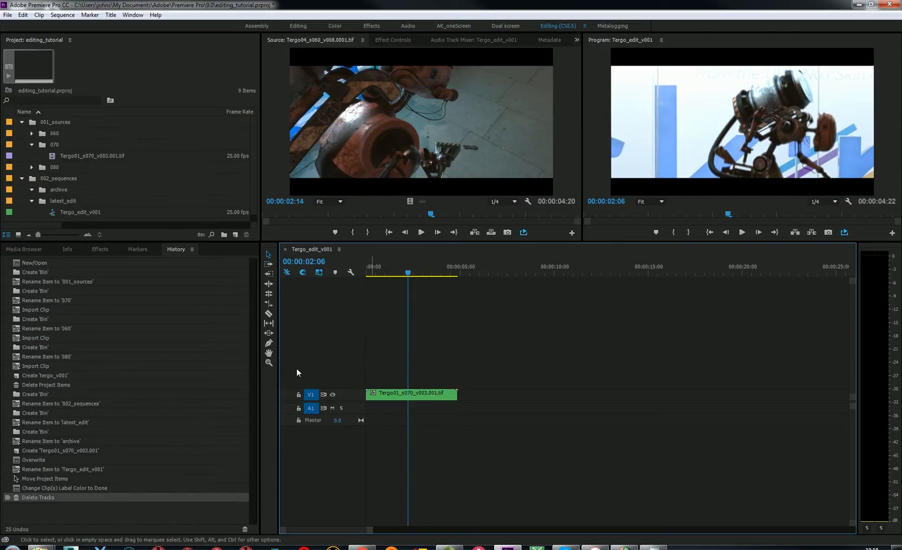
Expand the 060 bin and select the Tergo04_s060_v008.0001.tif clip in it
{"action": "left_click", "coordinate": [31, 134]}
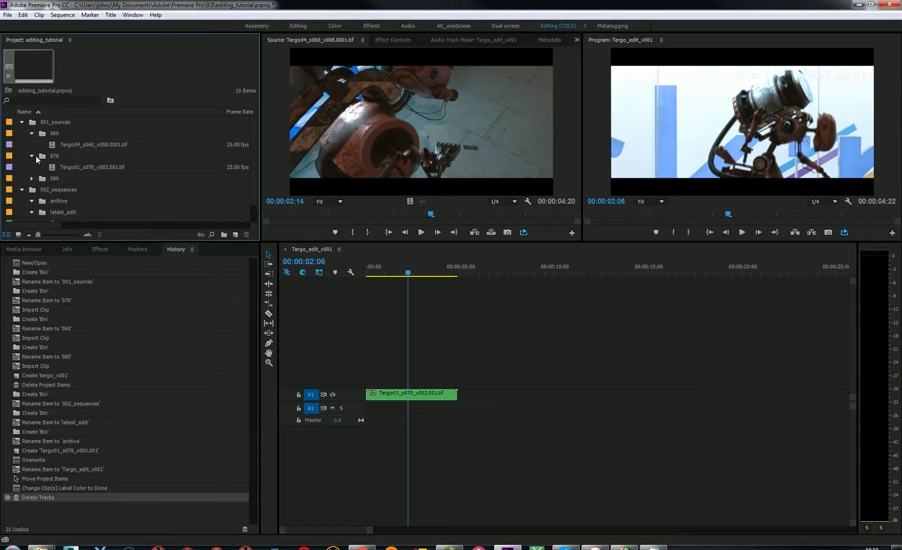
{"action": "left_click", "coordinate": [53, 145]}
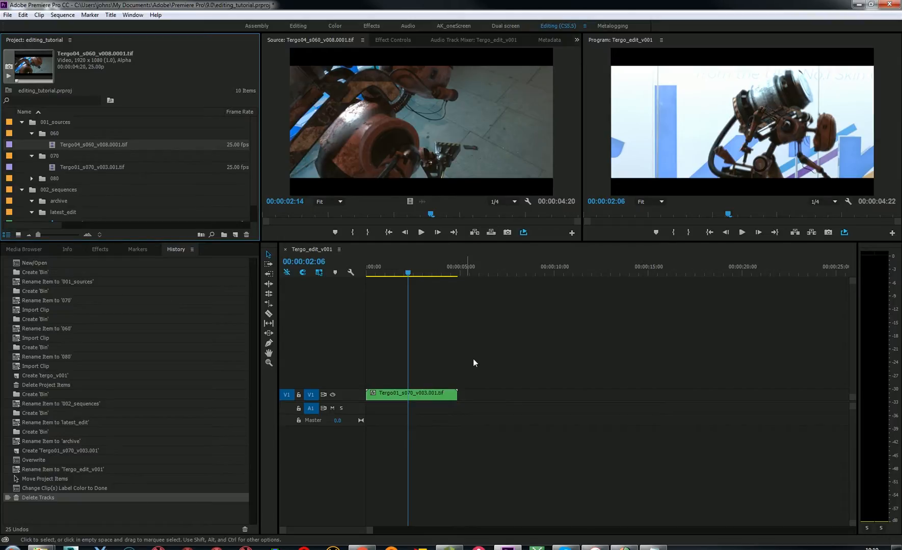
{"action": "left_click", "coordinate": [476, 330]}
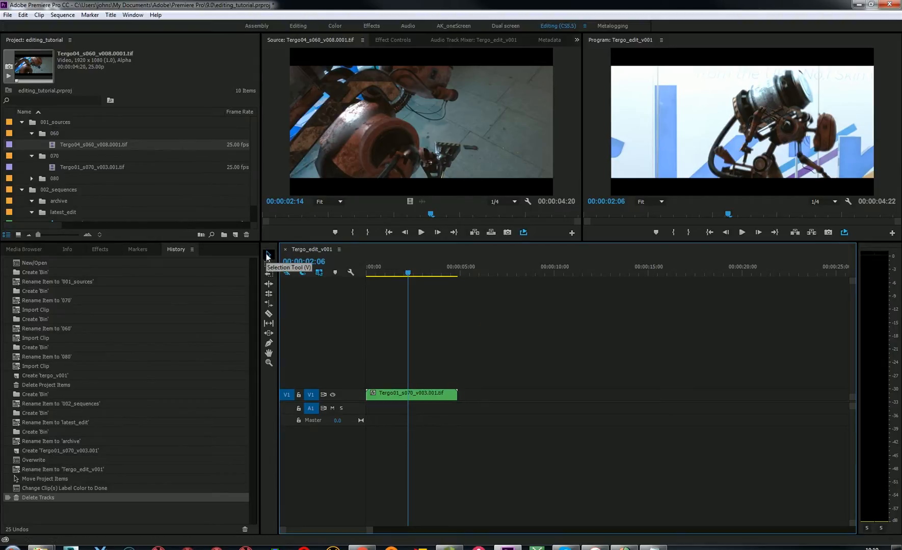
Move the Tergo01_s070_v003.001.tif clip along V1 so it starts at about 8 seconds, leaving a gap before it
{"action": "left_click", "coordinate": [402, 393]}
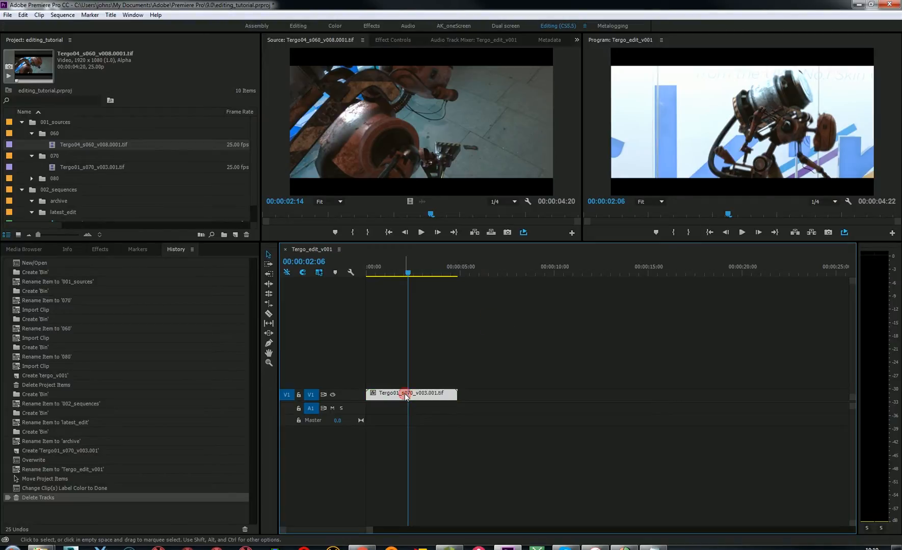
{"action": "left_click", "coordinate": [401, 398]}
{"action": "left_click_drag", "start_coordinate": [401, 398], "coordinate": [553, 399]}
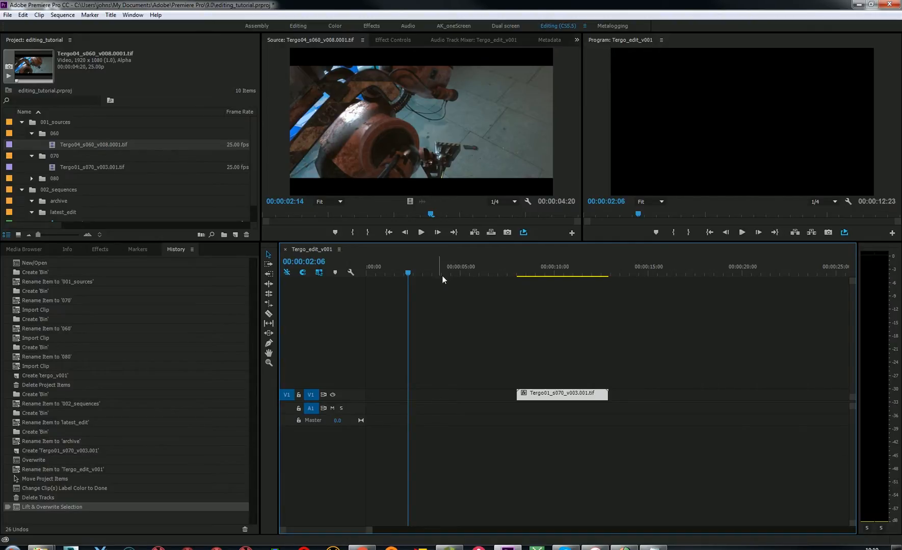
{"action": "left_click", "coordinate": [577, 359]}
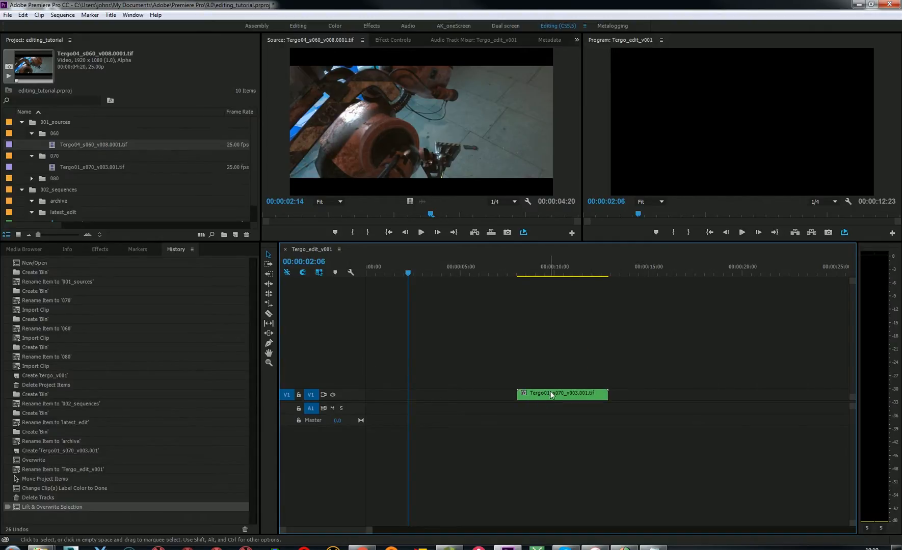
Open Tergo04_s060_v008.0001.tif in the Source monitor and place the sequence playhead at 00:00:09:19 within the Tergo01 clip
{"action": "double_click", "coordinate": [51, 145]}
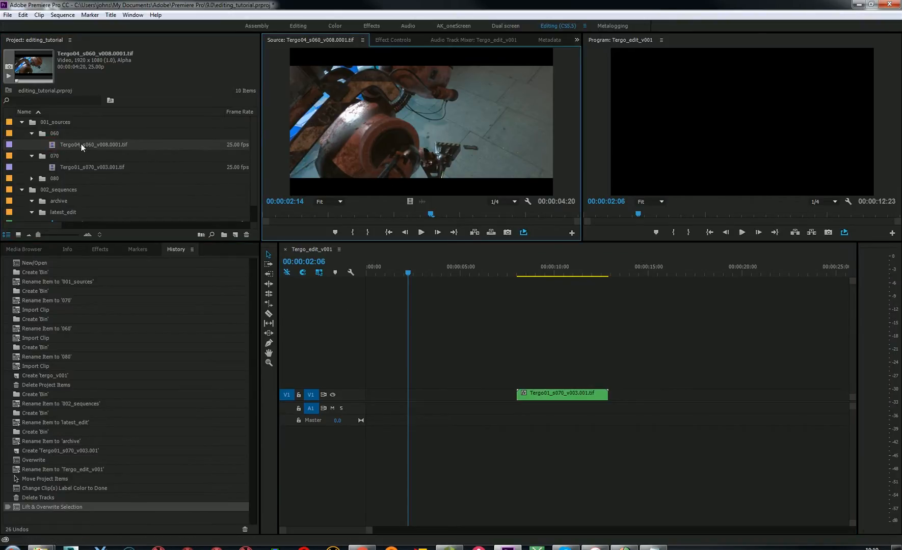
{"action": "left_click_drag", "start_coordinate": [525, 268], "coordinate": [549, 267]}
{"action": "double_click", "coordinate": [53, 146]}
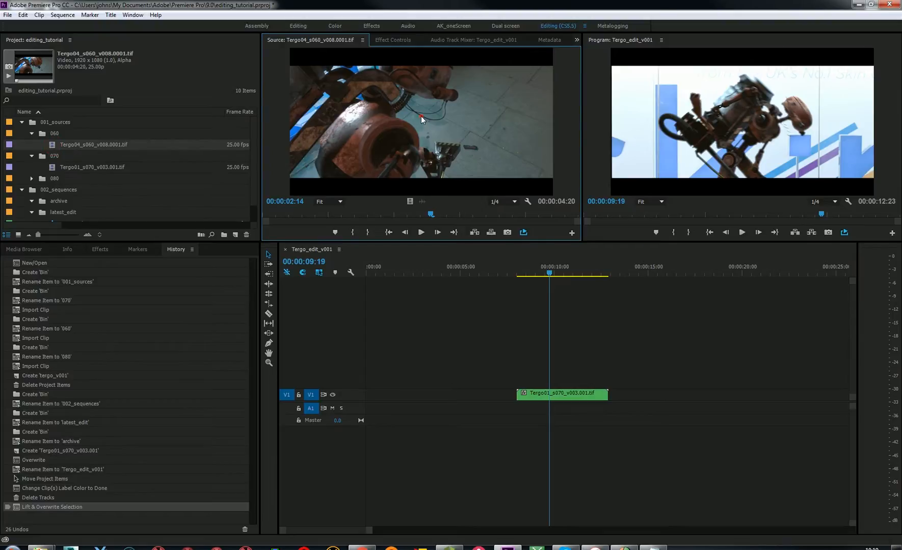
Try placing the Tergo04_s060 clip before the Tergo01 clip, once on a new V2 track and once on V1, undoing each placement
{"action": "left_click_drag", "start_coordinate": [421, 116], "coordinate": [416, 355]}
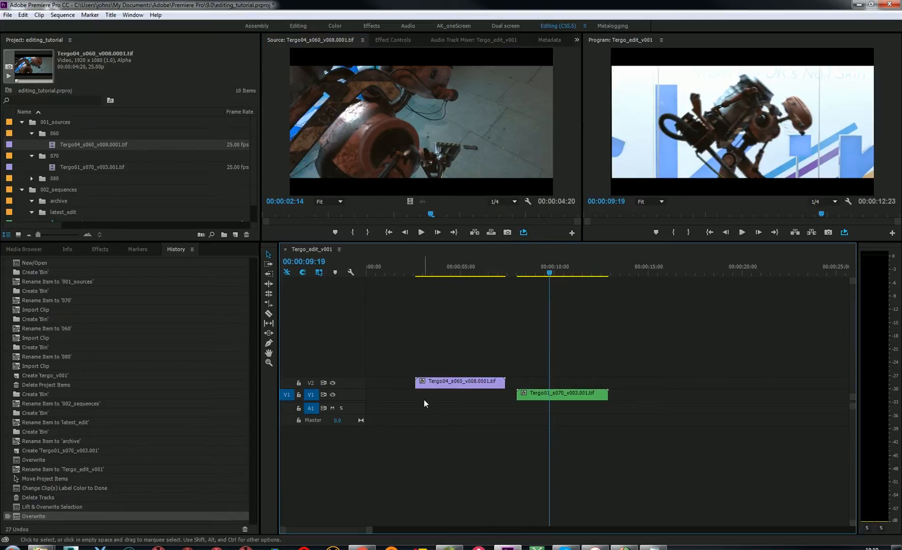
{"action": "key", "text": "ctrl+z"}
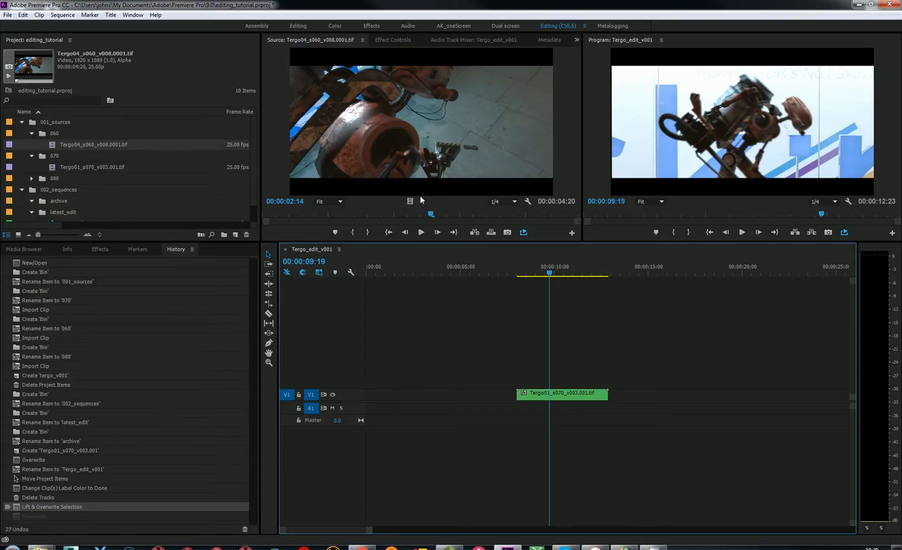
{"action": "left_click_drag", "start_coordinate": [410, 199], "coordinate": [419, 398]}
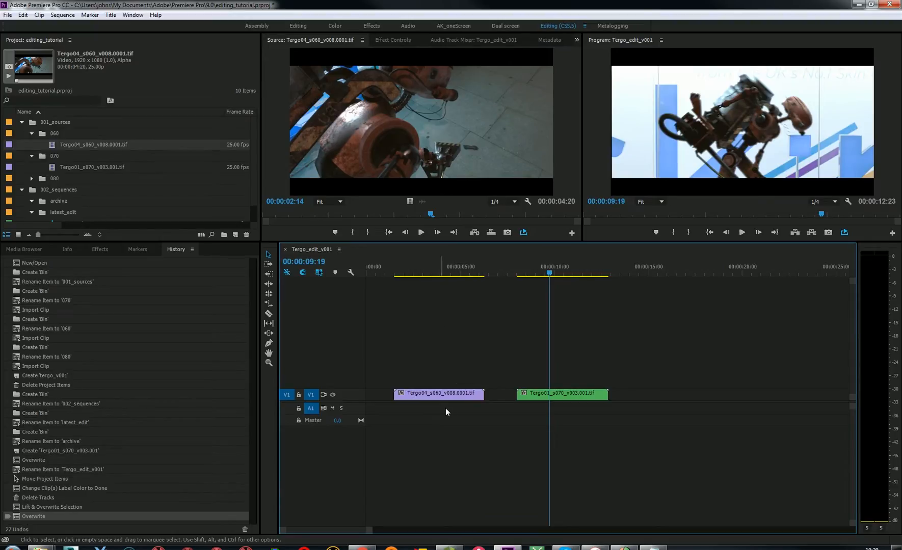
{"action": "key", "text": "ctrl+z"}
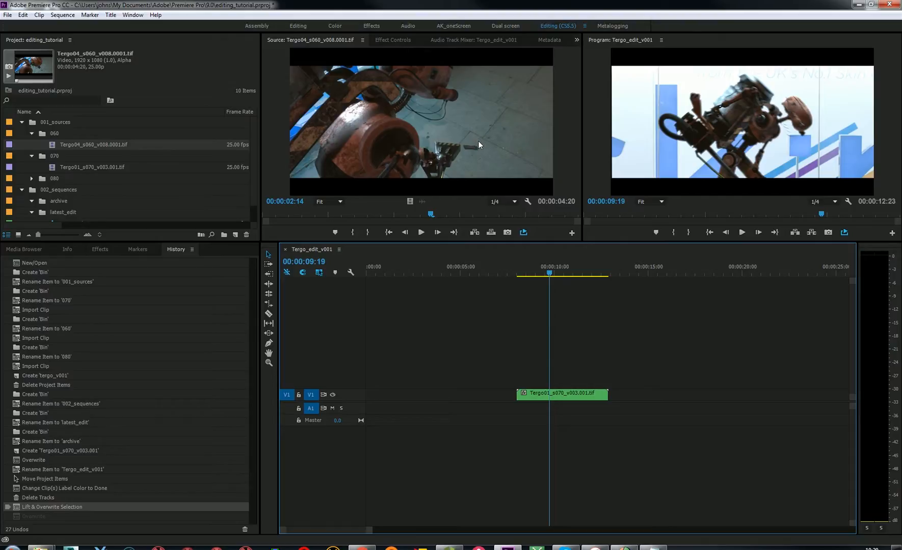
Try an Insert edit of the Tergo04_s060 clip at 00:00:00:00, return the playhead to the sequence start, and undo the insert
{"action": "left_click", "coordinate": [496, 240]}
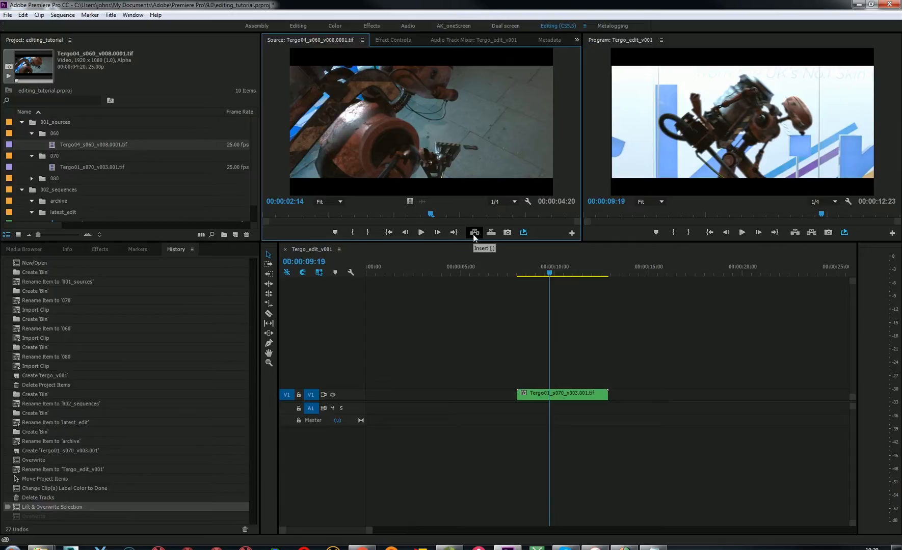
{"action": "left_click_drag", "start_coordinate": [547, 274], "coordinate": [363, 288]}
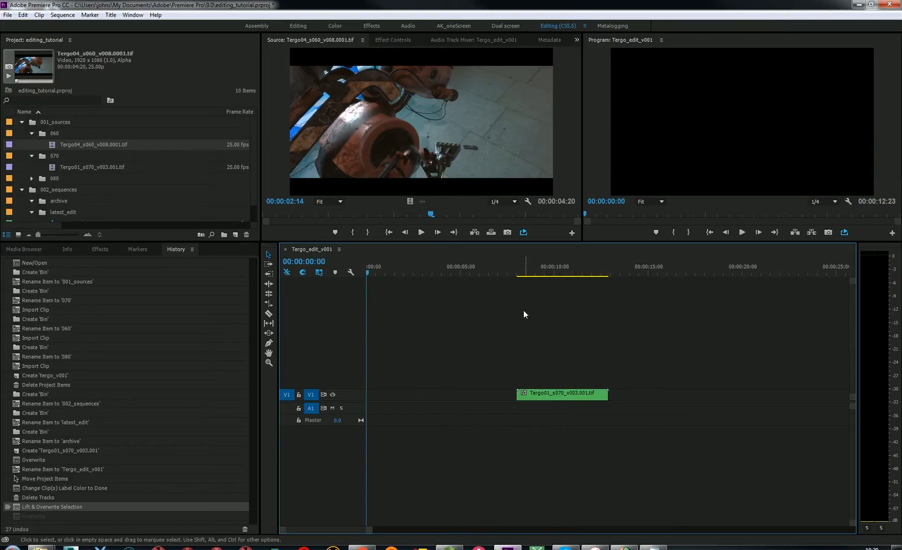
{"action": "left_click", "coordinate": [474, 232]}
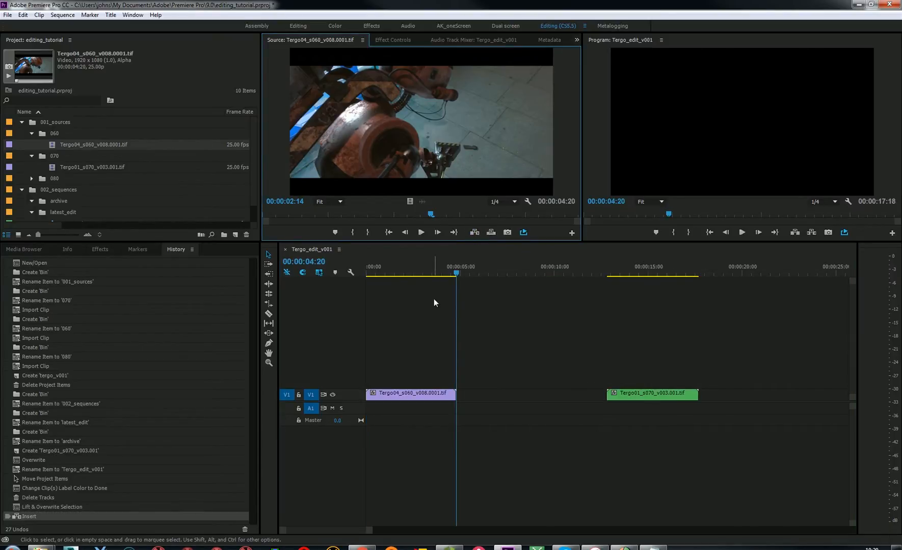
{"action": "left_click", "coordinate": [377, 274]}
{"action": "left_click_drag", "start_coordinate": [397, 276], "coordinate": [352, 280]}
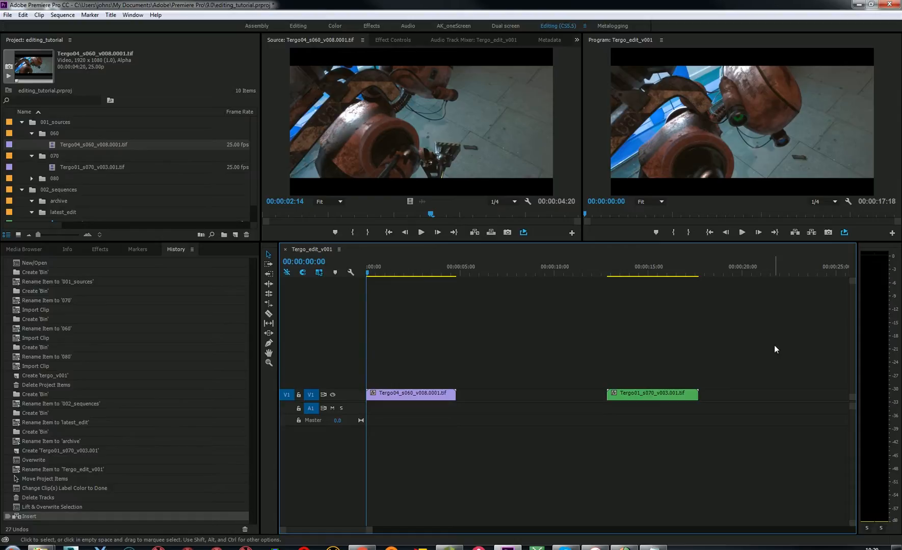
{"action": "key", "text": "ctrl+z"}
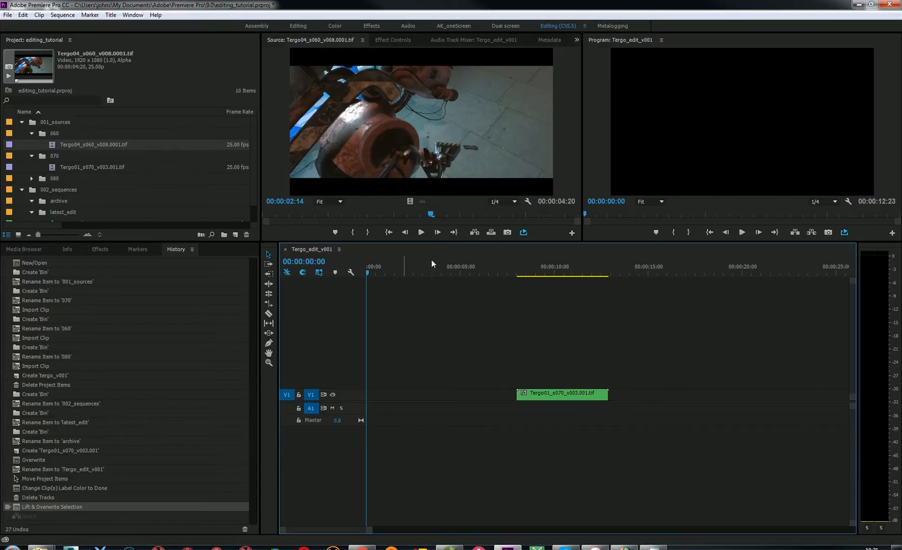
Try Overwrite edits of the Tergo04_s060 clip at the sequence start and at 00:00:07:03, undoing each one
{"action": "left_click", "coordinate": [493, 233]}
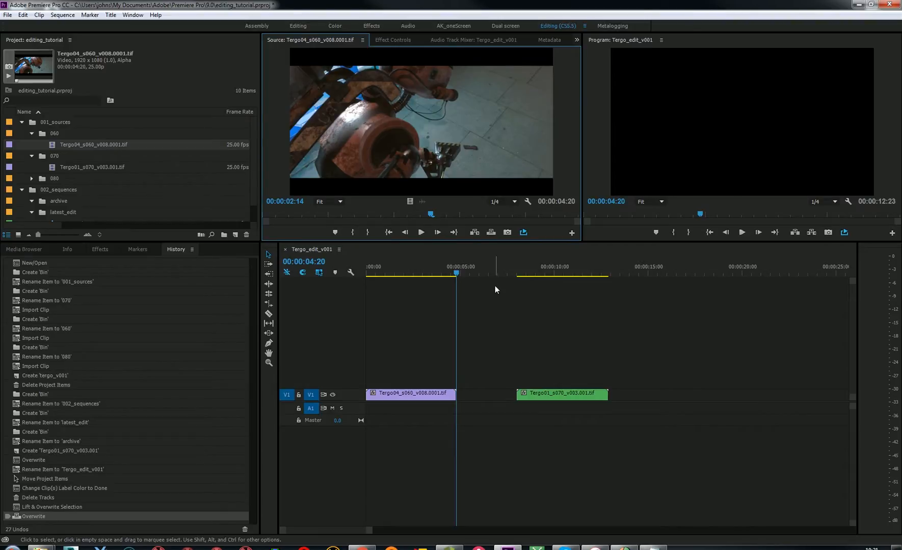
{"action": "key", "text": "ctrl+z"}
{"action": "left_click", "coordinate": [518, 274]}
{"action": "left_click_drag", "start_coordinate": [520, 275], "coordinate": [500, 279]}
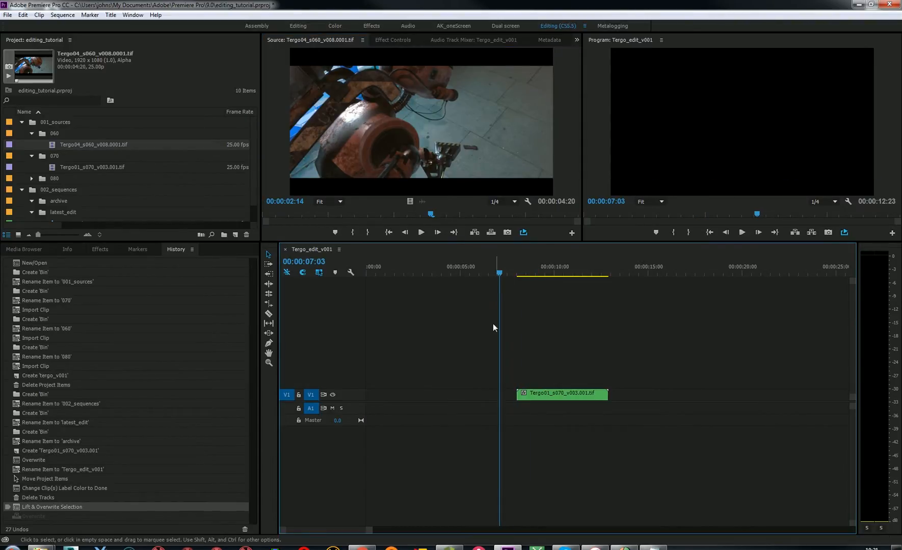
{"action": "left_click", "coordinate": [492, 232]}
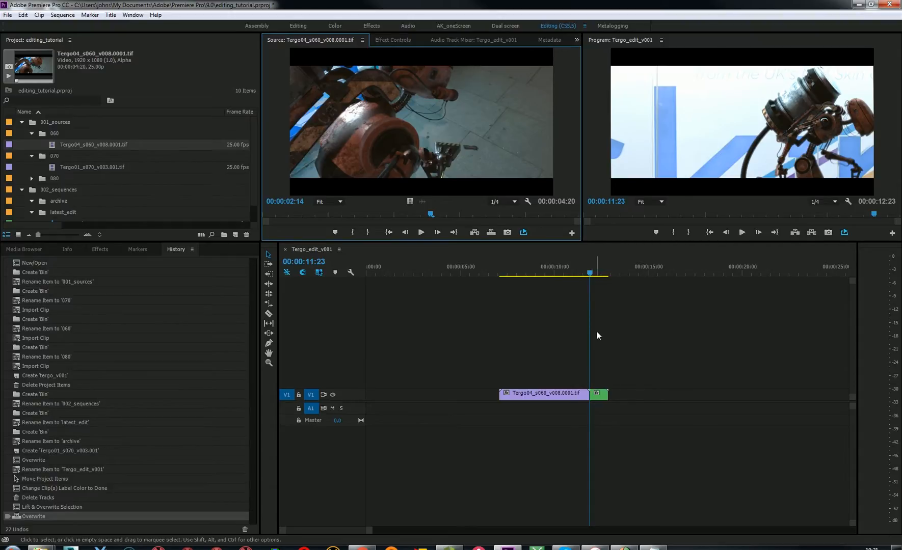
{"action": "left_click_drag", "start_coordinate": [591, 273], "coordinate": [562, 276]}
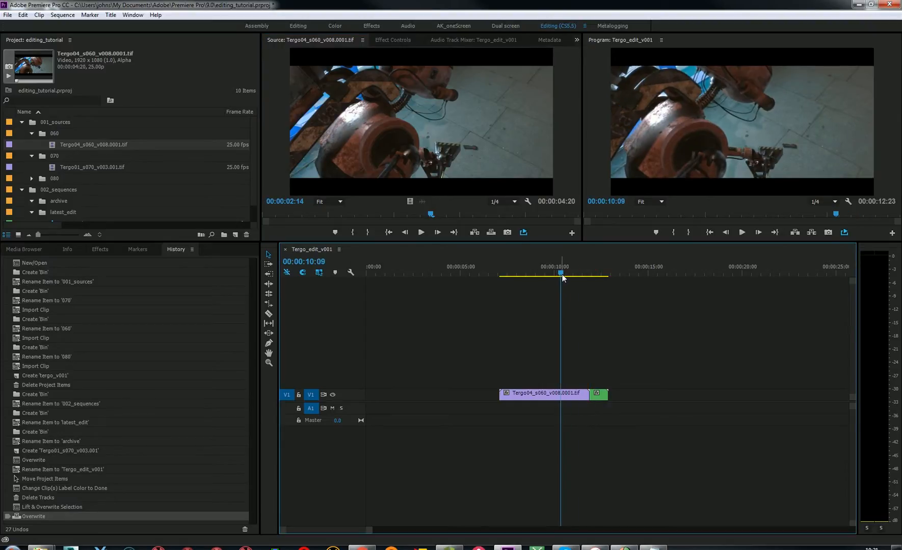
{"action": "key", "text": "ctrl+z"}
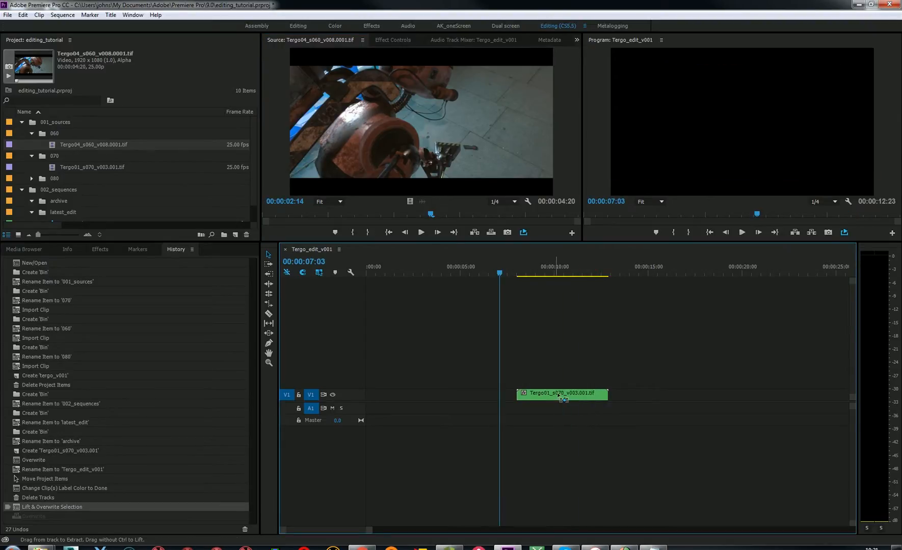
Place the Tergo04_s060_v008.0001.tif clip at the very start of V1 and set its label to Done
{"action": "left_click", "coordinate": [568, 309]}
{"action": "left_click_drag", "start_coordinate": [428, 109], "coordinate": [365, 390]}
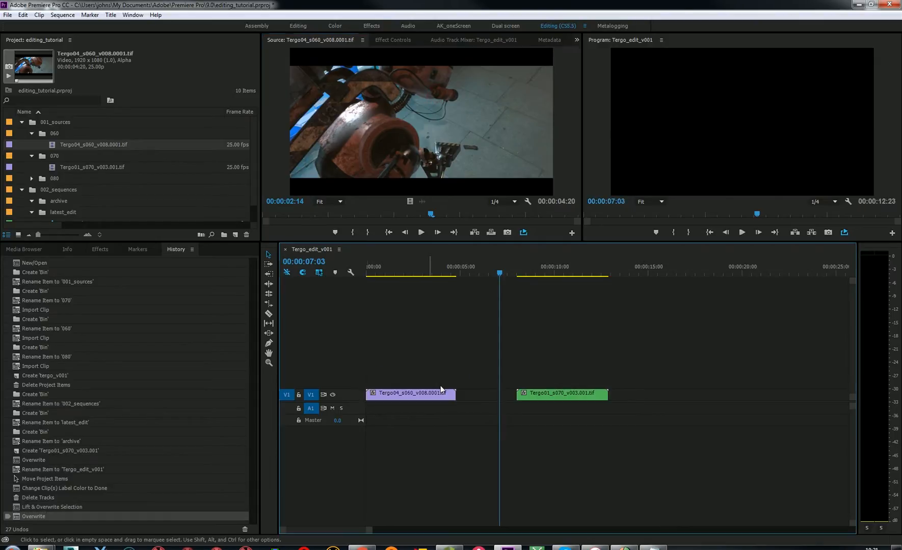
{"action": "left_click", "coordinate": [423, 396]}
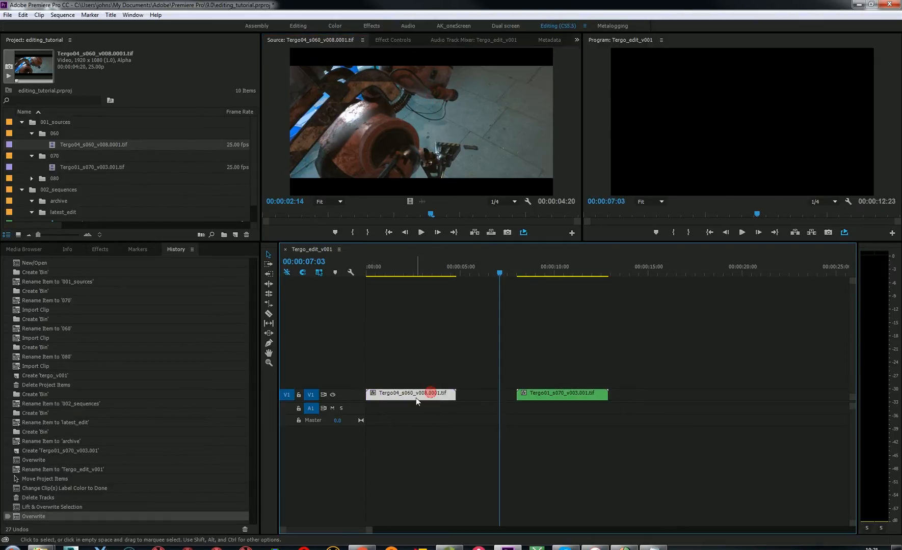
{"action": "right_click", "coordinate": [416, 398]}
{"action": "mouse_move", "coordinate": [513, 345]}
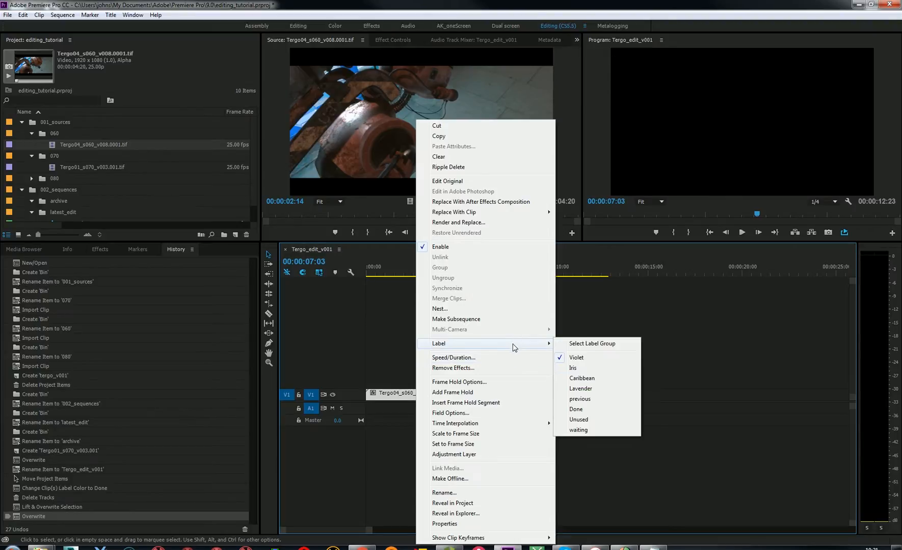
{"action": "left_click", "coordinate": [578, 409]}
{"action": "left_click", "coordinate": [547, 328]}
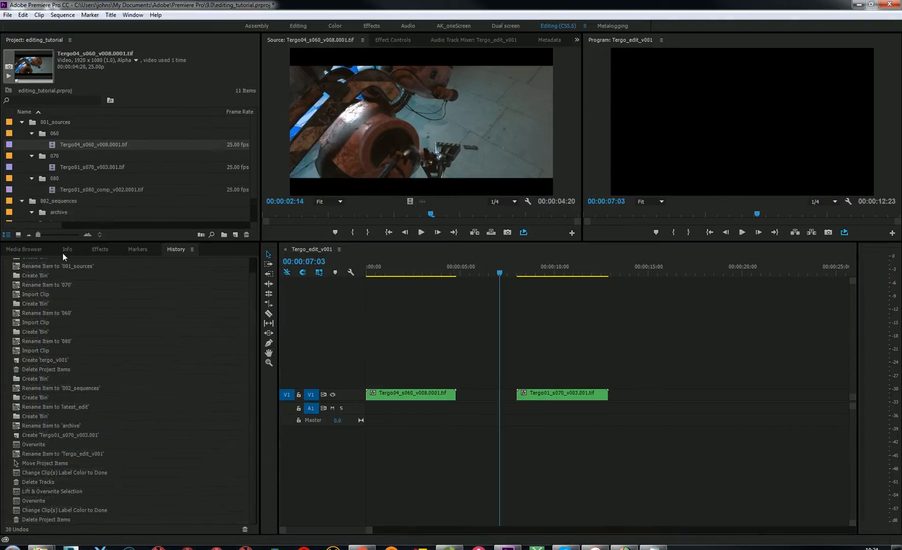
Open Tergo01_s080_comp_v002.0001.tif in the Source monitor and place it on V1 at about 14 seconds, after the Tergo01_s070 clip
{"action": "left_click", "coordinate": [52, 190]}
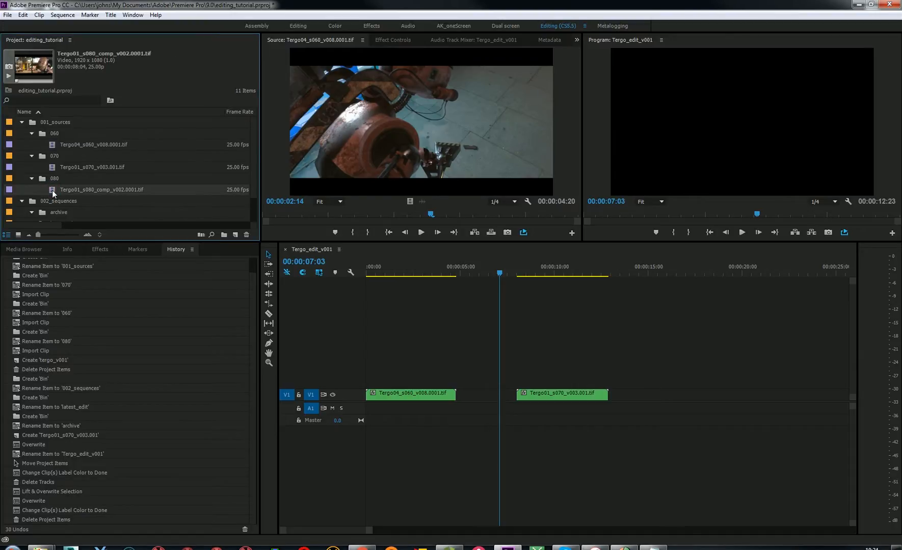
{"action": "double_click", "coordinate": [52, 189]}
{"action": "left_click_drag", "start_coordinate": [53, 190], "coordinate": [628, 401]}
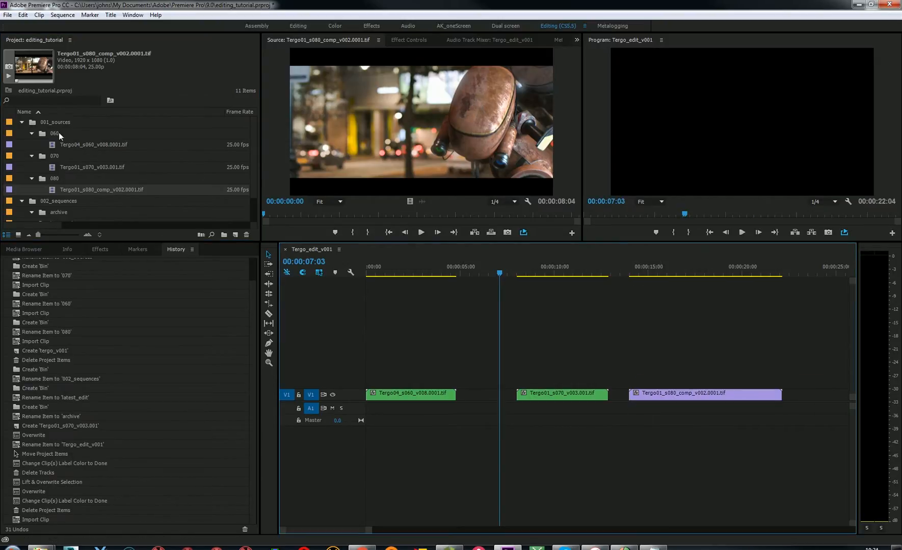
Preview the Tergo01_s080_comp clip in the sequence at 00:00:15:13 and set its label to Done
{"action": "left_click_drag", "start_coordinate": [631, 273], "coordinate": [658, 274]}
{"action": "right_click", "coordinate": [687, 398]}
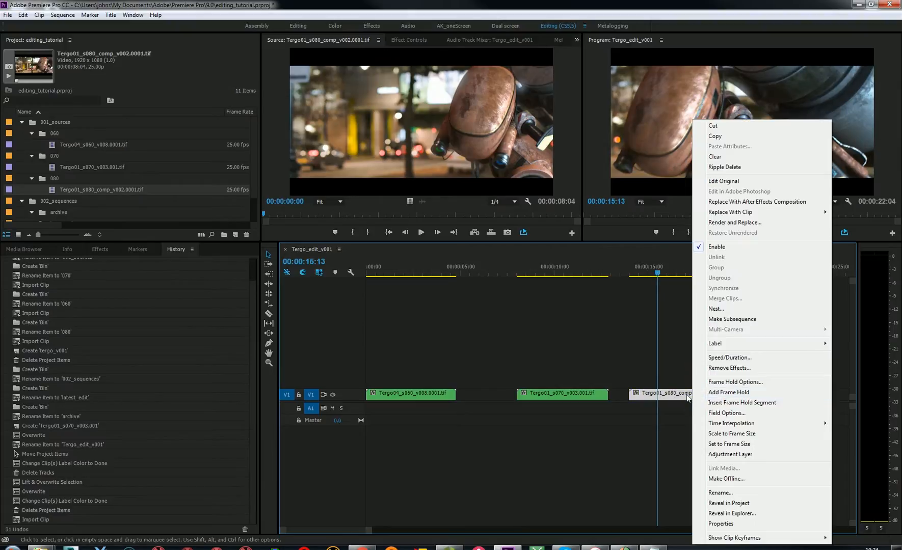
{"action": "mouse_move", "coordinate": [718, 344]}
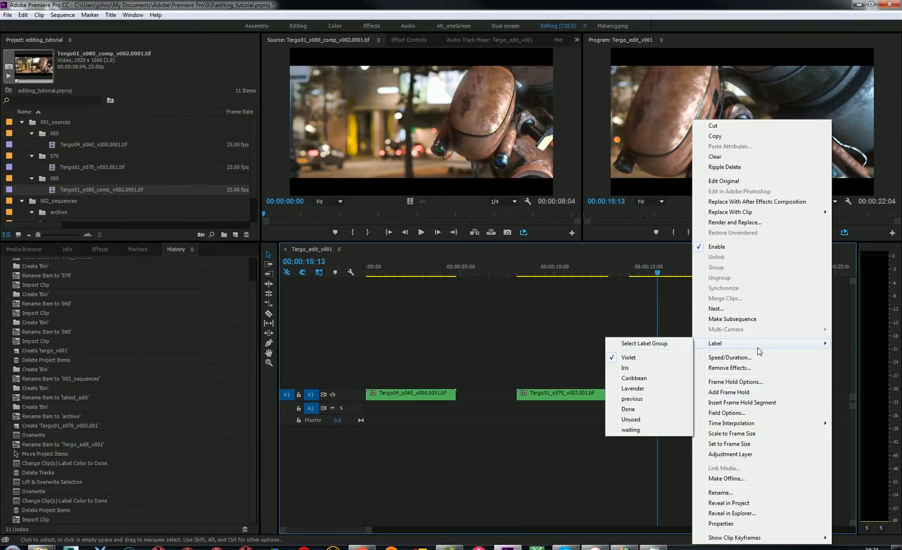
{"action": "left_click", "coordinate": [651, 400]}
{"action": "left_click", "coordinate": [699, 333]}
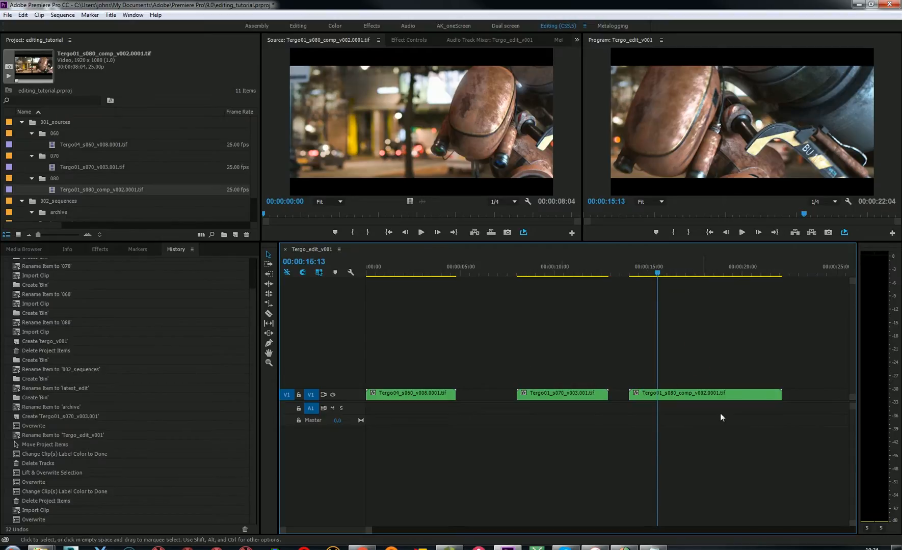
Move the Tergo01_s070_v003.001.tif clip along V1 so it starts exactly where the Tergo04_s060 clip ends
{"action": "left_click_drag", "start_coordinate": [438, 263], "coordinate": [622, 276]}
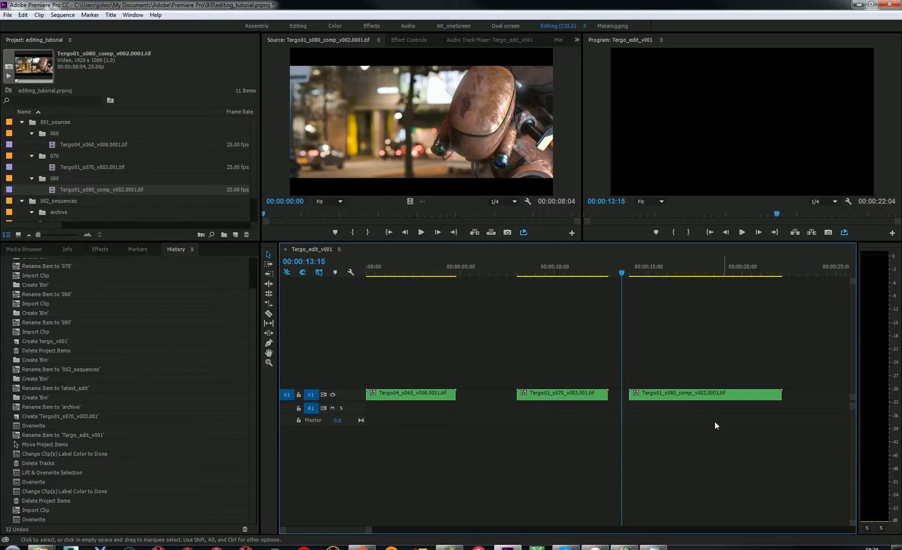
{"action": "left_click", "coordinate": [559, 393]}
{"action": "left_click_drag", "start_coordinate": [540, 398], "coordinate": [488, 399]}
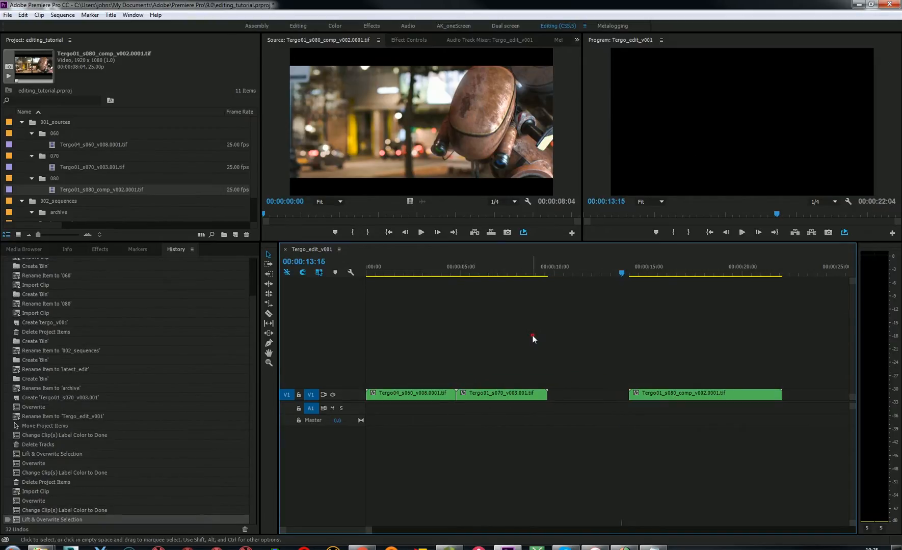
Turn off snapping, try moving the Tergo01_s070 clip slightly later along V1, and undo the move
{"action": "left_click", "coordinate": [304, 272]}
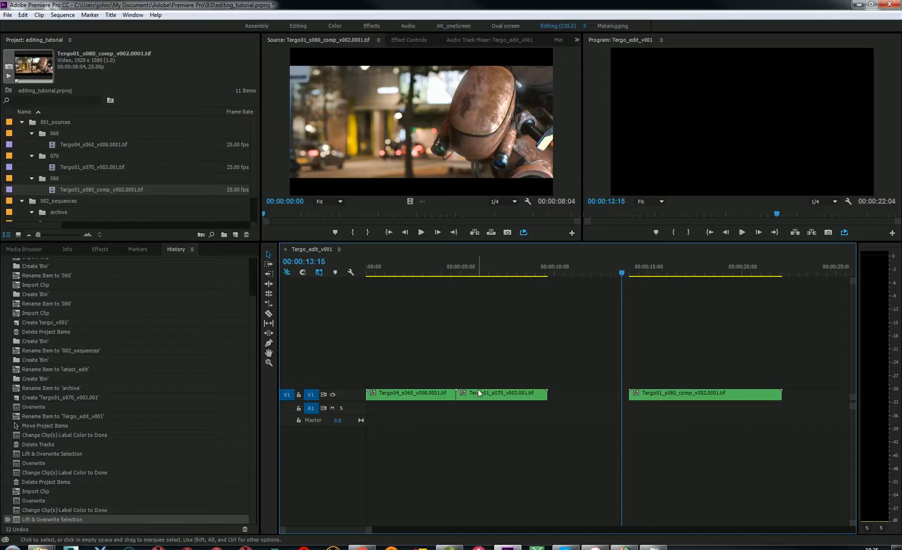
{"action": "left_click_drag", "start_coordinate": [496, 394], "coordinate": [512, 394]}
{"action": "key", "text": "ctrl+z"}
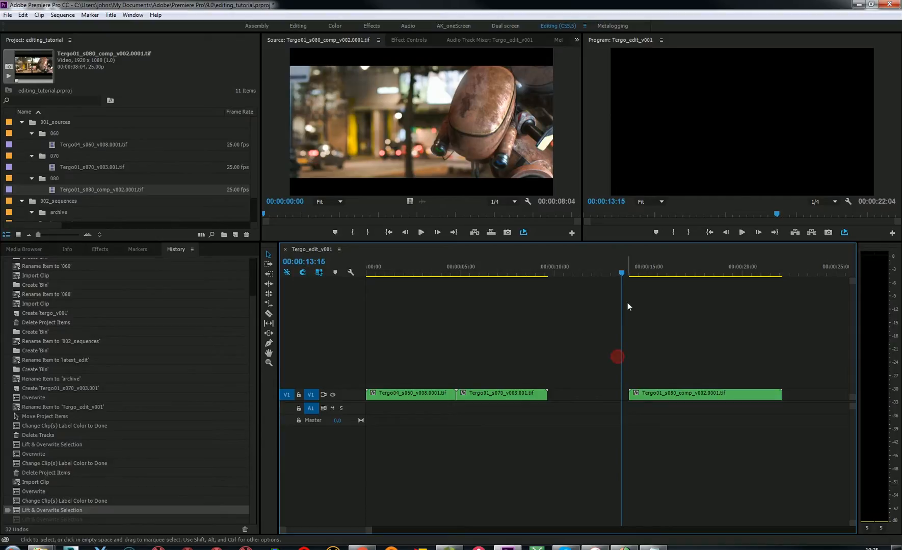
Set the playhead to 00:00:08:09 and move the Tergo01_s080_comp clip directly against the end of the Tergo01_s070 clip
{"action": "left_click_drag", "start_coordinate": [620, 271], "coordinate": [521, 280]}
{"action": "left_click_drag", "start_coordinate": [659, 395], "coordinate": [581, 397]}
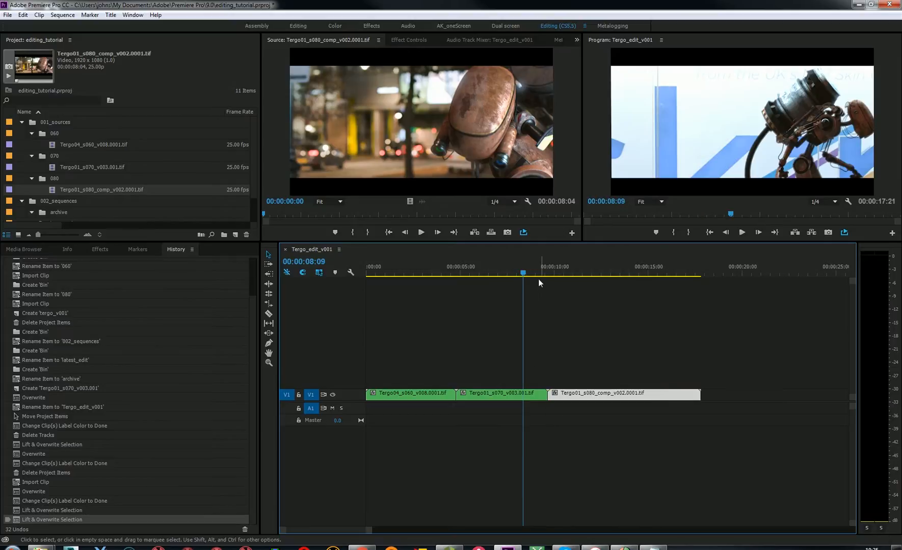
Scrub and play the sequence across both cuts to check how the three Tergo shots follow one another
{"action": "left_click_drag", "start_coordinate": [535, 279], "coordinate": [404, 289]}
{"action": "key", "text": "space"}
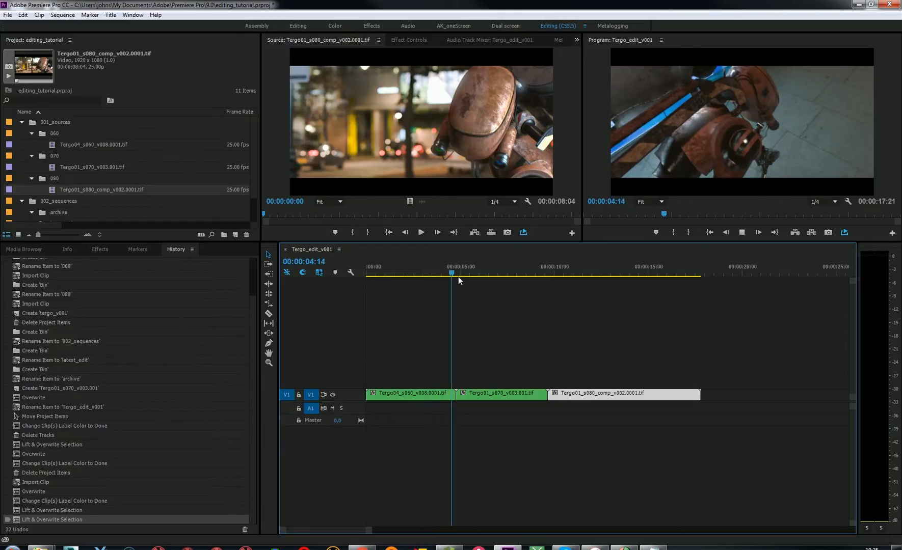
{"action": "left_click_drag", "start_coordinate": [472, 273], "coordinate": [534, 288]}
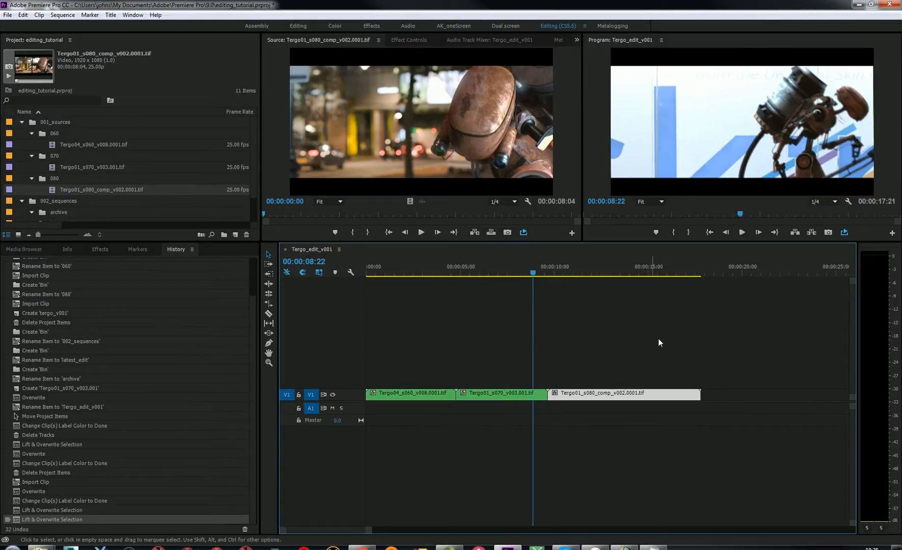
{"action": "left_click", "coordinate": [522, 273]}
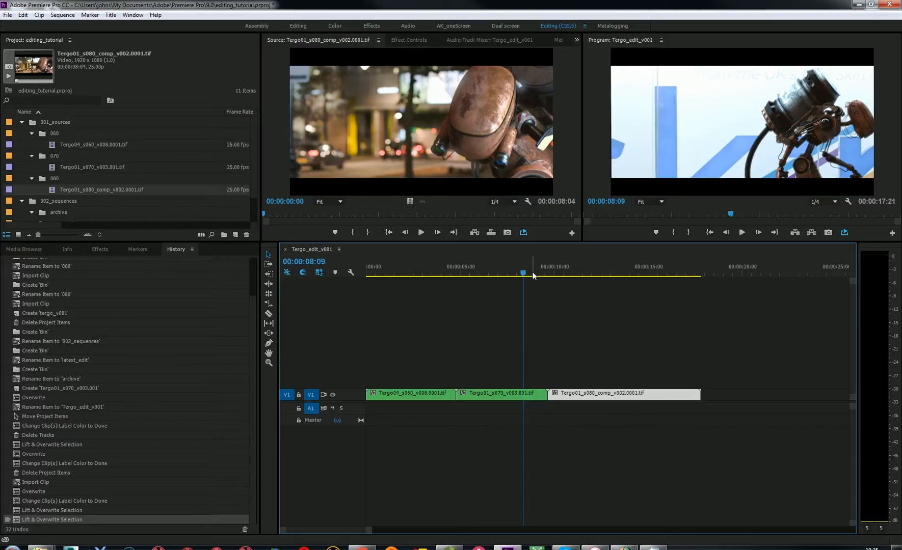
{"action": "mouse_move", "coordinate": [523, 274]}
{"action": "left_mouse_down"}
{"action": "mouse_move", "coordinate": [548, 274]}
{"action": "mouse_move", "coordinate": [518, 275]}
{"action": "left_mouse_up"}
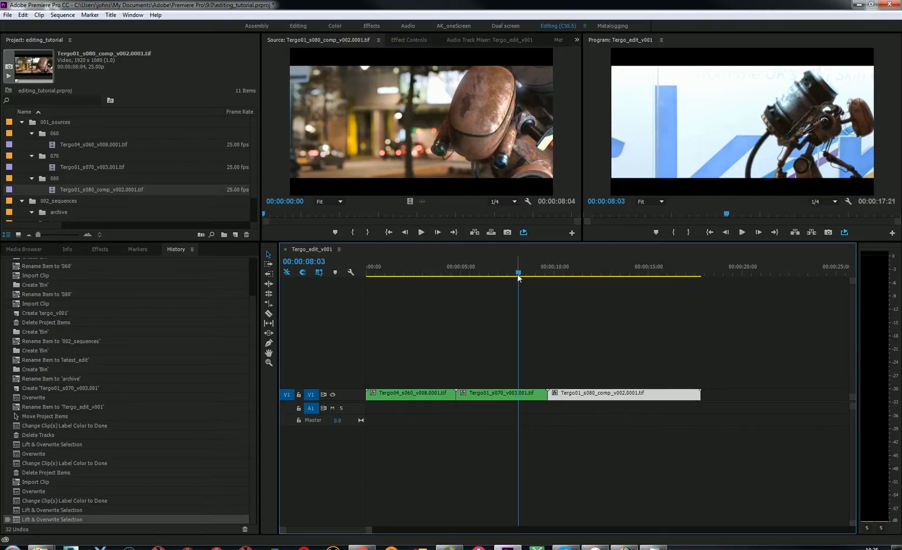
{"action": "left_click_drag", "start_coordinate": [519, 274], "coordinate": [445, 271]}
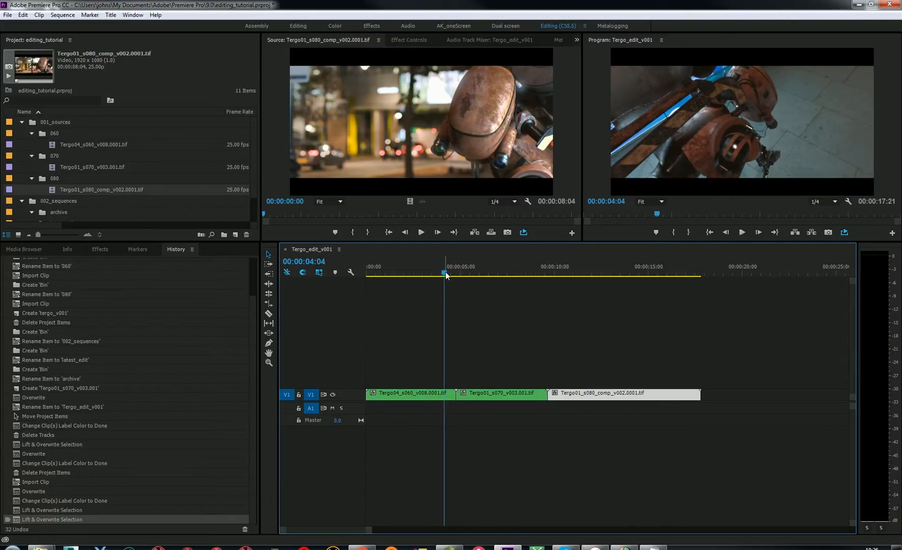
{"action": "left_click_drag", "start_coordinate": [445, 271], "coordinate": [524, 274]}
{"action": "left_click", "coordinate": [579, 334]}
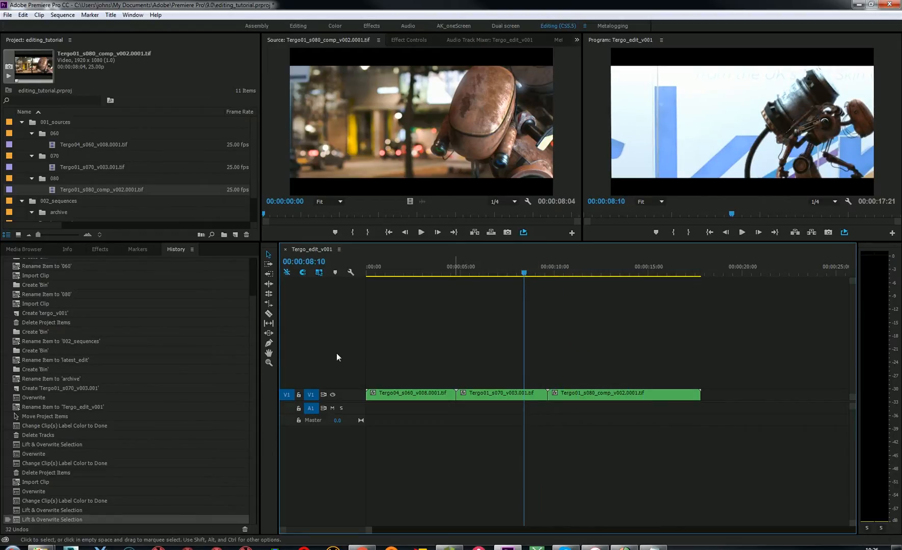
{"action": "key", "text": "space"}
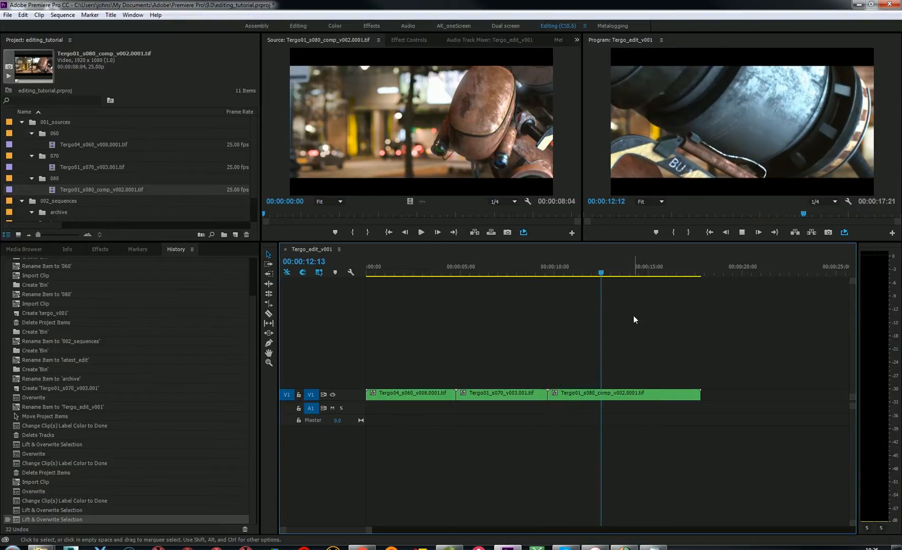
Look up the shortcut assigned to Render In to Out among the Sequence keyboard commands, and leave the shortcut settings without changing anything
{"action": "left_click_drag", "start_coordinate": [600, 278], "coordinate": [535, 289]}
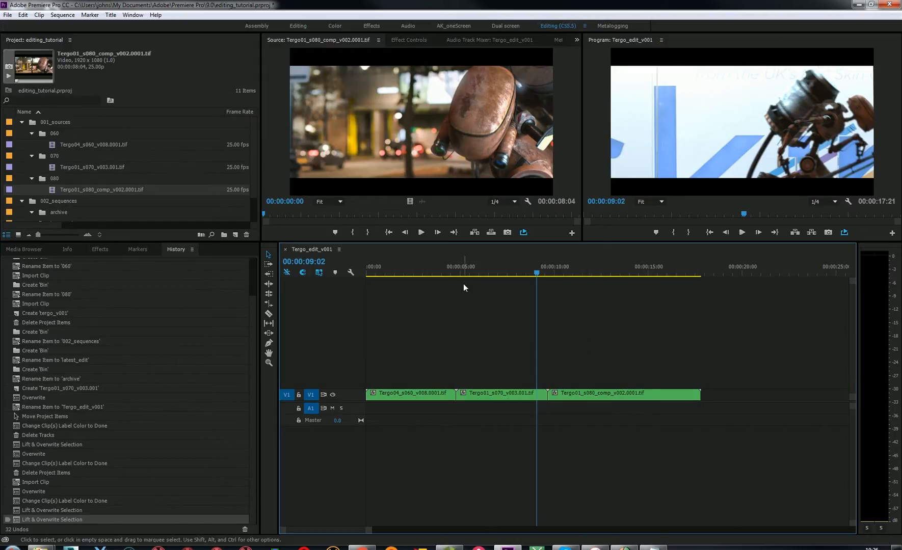
{"action": "left_click", "coordinate": [66, 15]}
{"action": "mouse_move", "coordinate": [89, 15]}
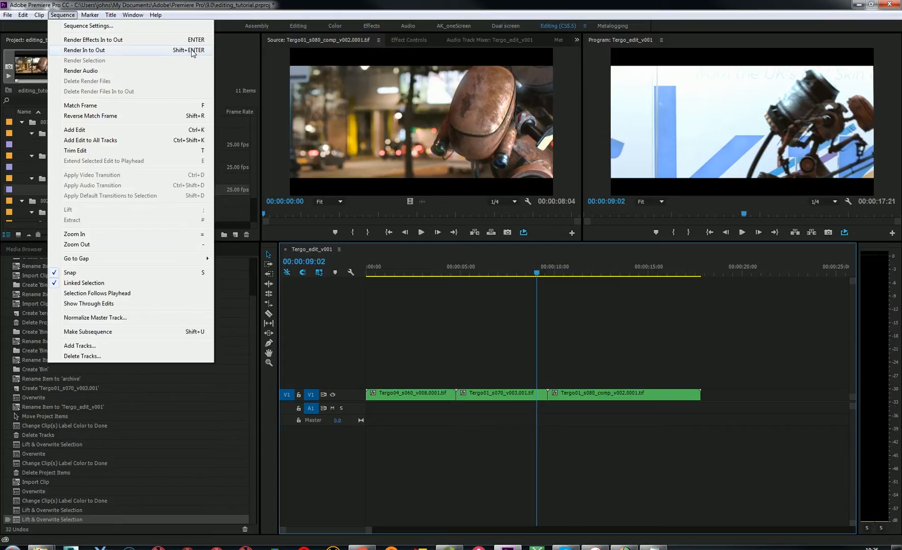
{"action": "left_click", "coordinate": [184, 8]}
{"action": "left_click", "coordinate": [24, 15]}
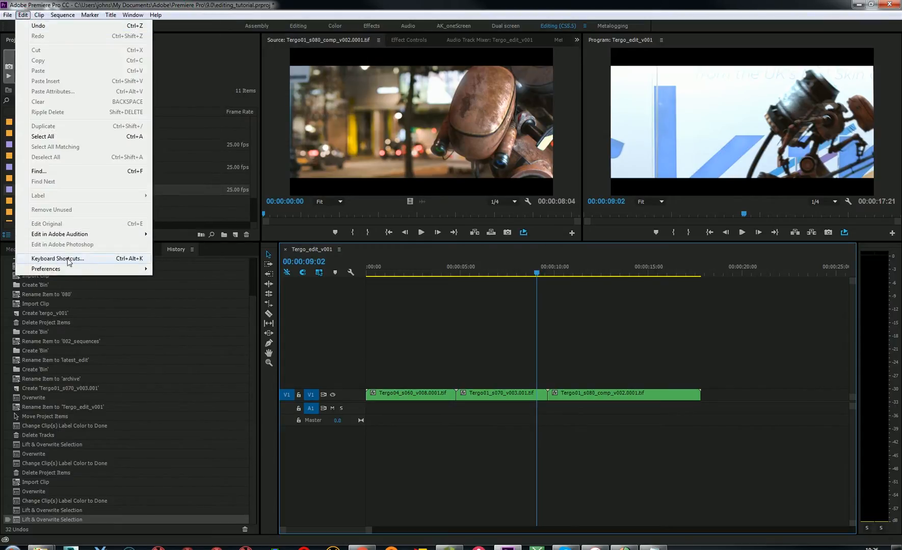
{"action": "left_click", "coordinate": [81, 259]}
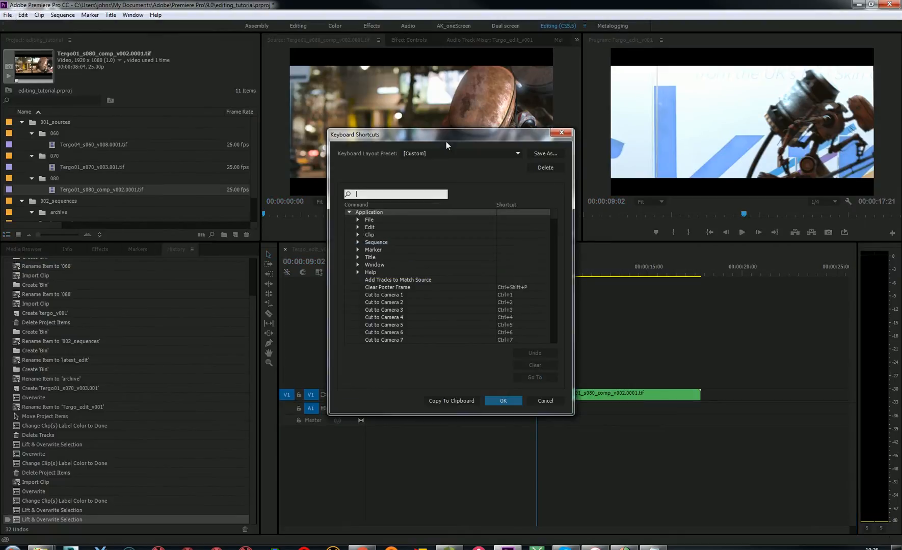
{"action": "left_click_drag", "start_coordinate": [446, 141], "coordinate": [446, 129]}
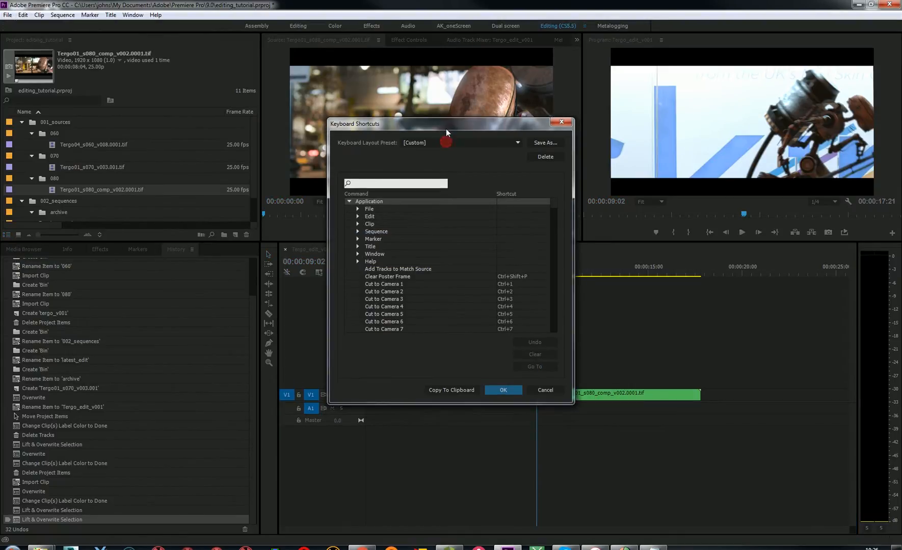
{"action": "left_click", "coordinate": [357, 229]}
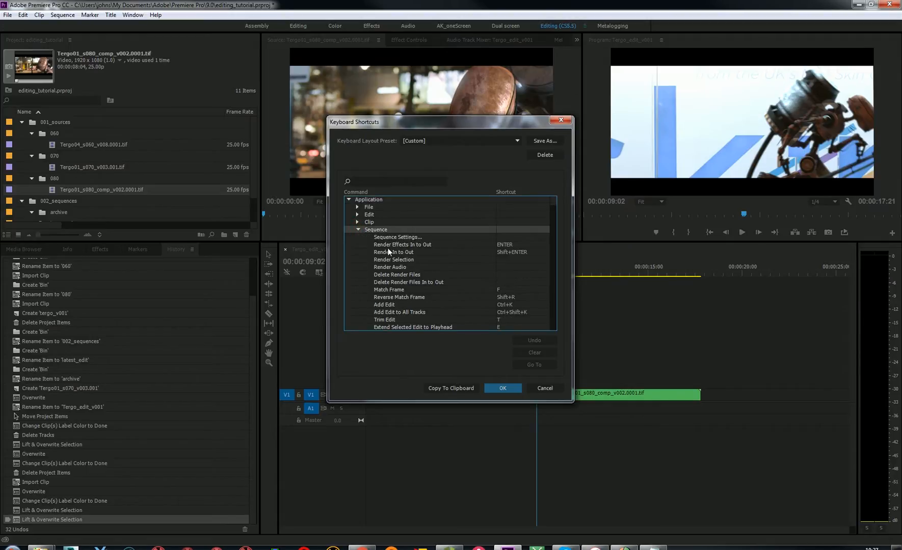
{"action": "left_click", "coordinate": [400, 253]}
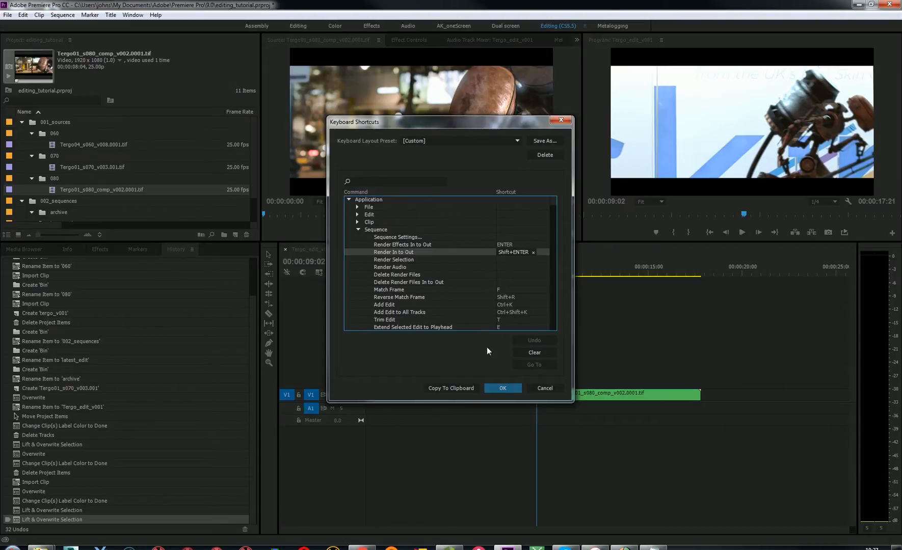
{"action": "left_click", "coordinate": [552, 389]}
Render the video previews for the whole Tergo_edit_v001 sequence
{"action": "left_click_drag", "start_coordinate": [546, 271], "coordinate": [410, 280]}
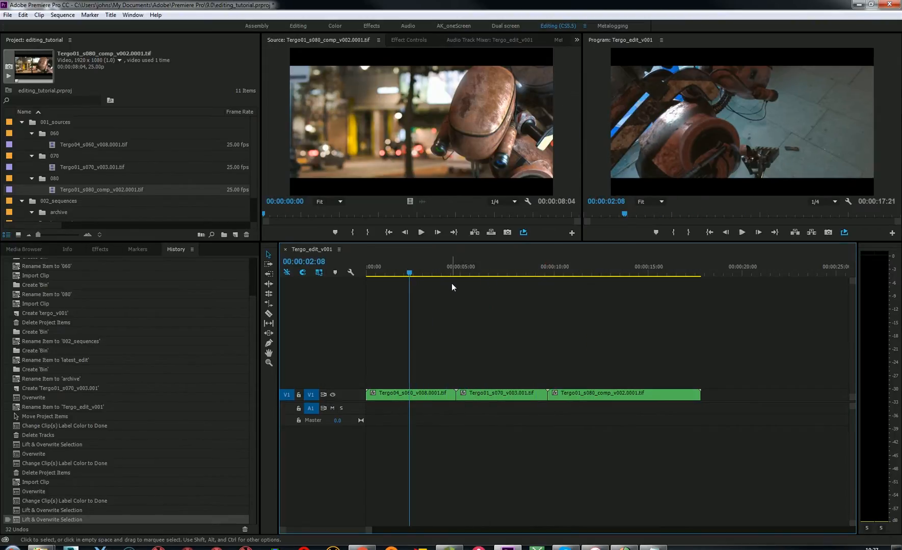
{"action": "key", "text": "Return"}
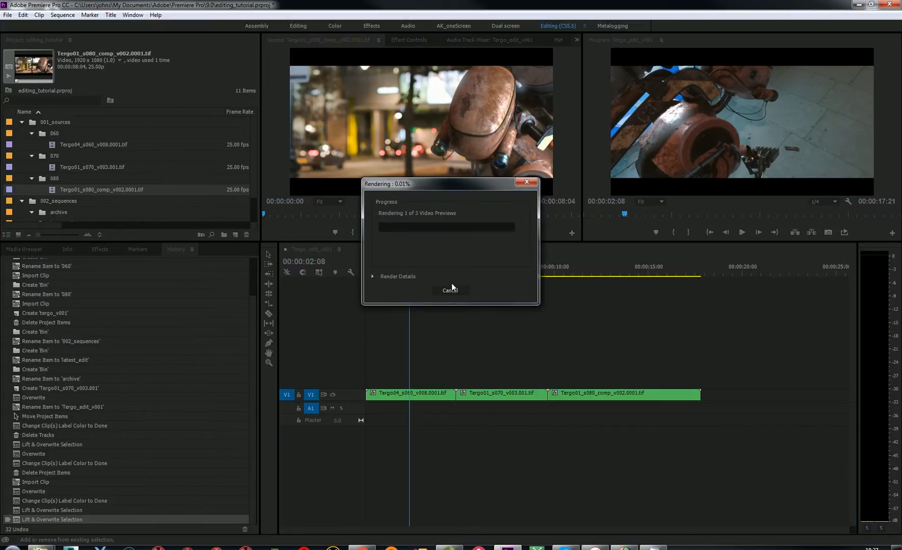
{"action": "left_click_drag", "start_coordinate": [469, 189], "coordinate": [484, 147]}
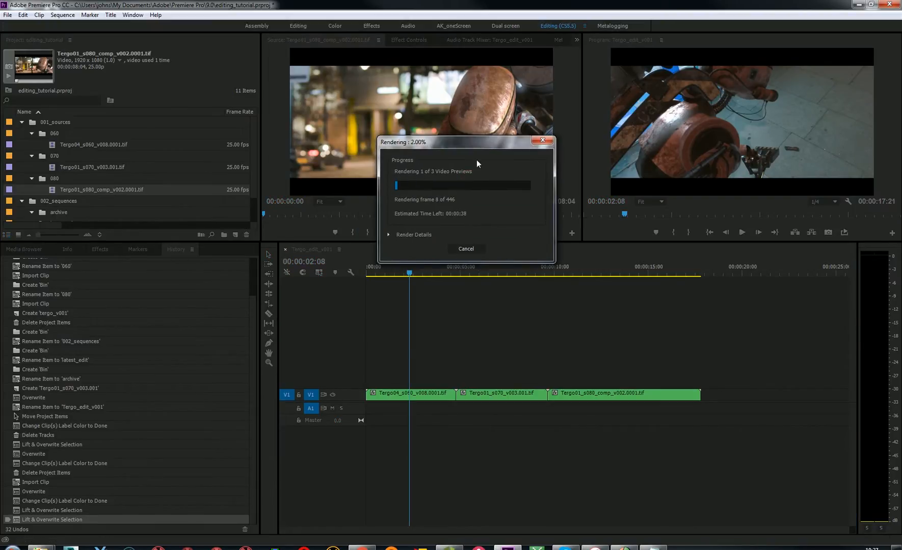
{"action": "left_click_drag", "start_coordinate": [466, 145], "coordinate": [465, 142]}
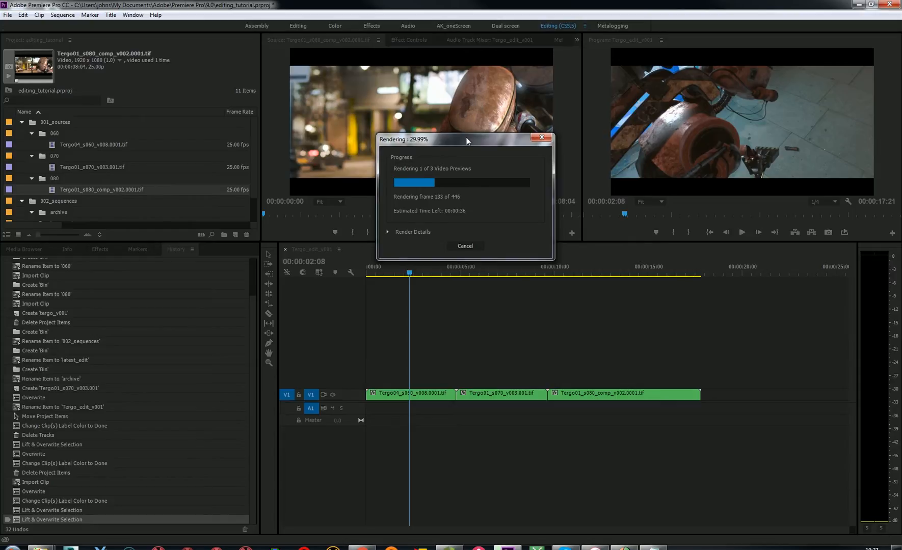
{"action": "left_click_drag", "start_coordinate": [467, 141], "coordinate": [477, 97]}
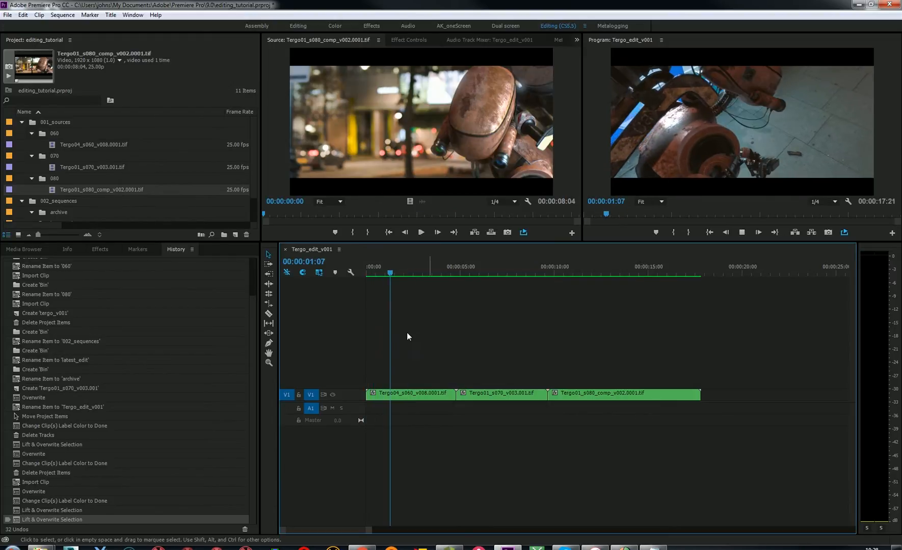
Play the rendered sequence from the start, then scrub back over the cut between Tergo04_s060 and Tergo01_s070 and replay from there
{"action": "left_click_drag", "start_coordinate": [406, 271], "coordinate": [363, 275]}
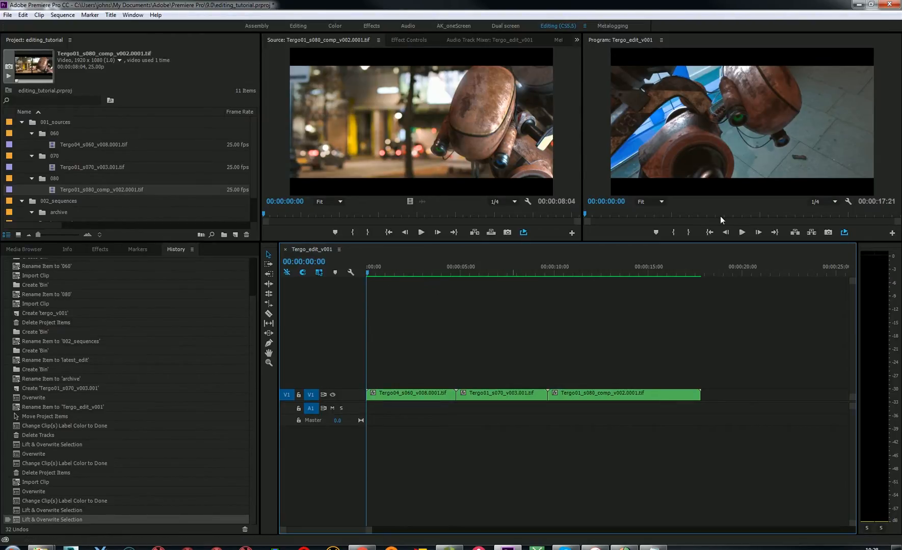
{"action": "left_click", "coordinate": [742, 233]}
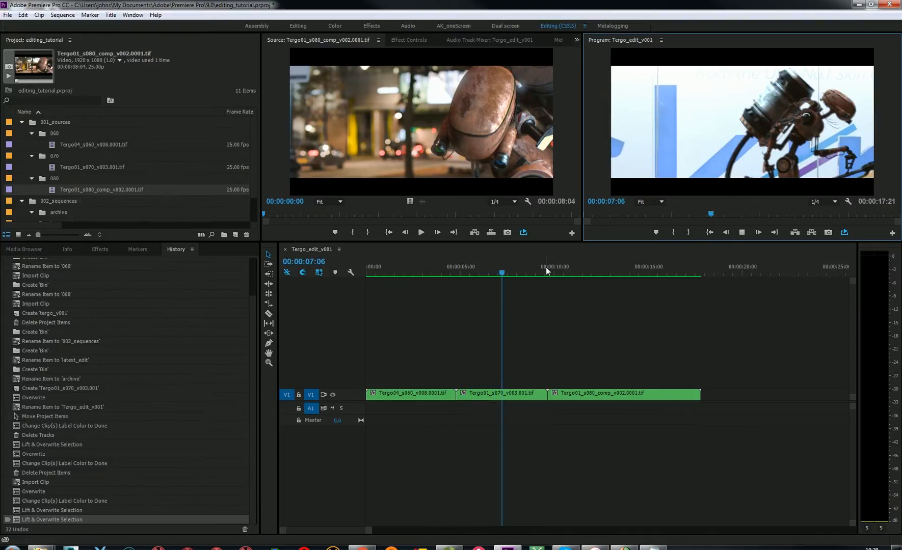
{"action": "key", "text": "space"}
{"action": "left_click_drag", "start_coordinate": [514, 274], "coordinate": [447, 274]}
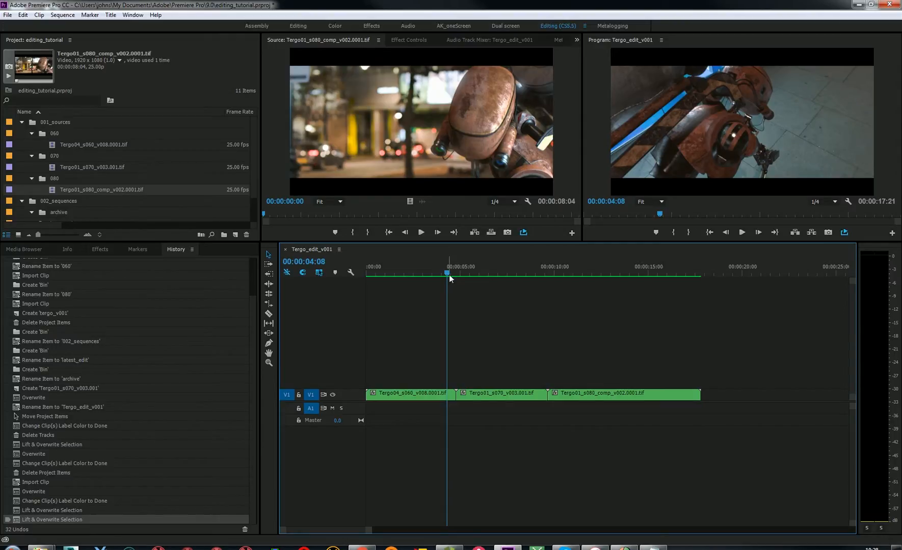
{"action": "left_click_drag", "start_coordinate": [447, 274], "coordinate": [485, 275]}
{"action": "left_click_drag", "start_coordinate": [485, 274], "coordinate": [456, 292]}
{"action": "key", "text": "space"}
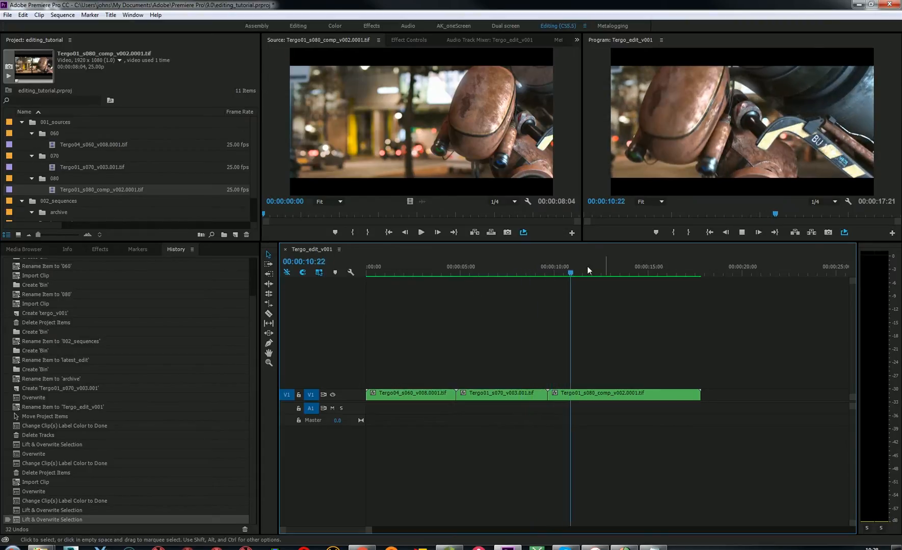
Scrub between the Tergo04_s060 and Tergo01_s070 clips to compare the robot's action on both sides of their cut
{"action": "left_click", "coordinate": [491, 270]}
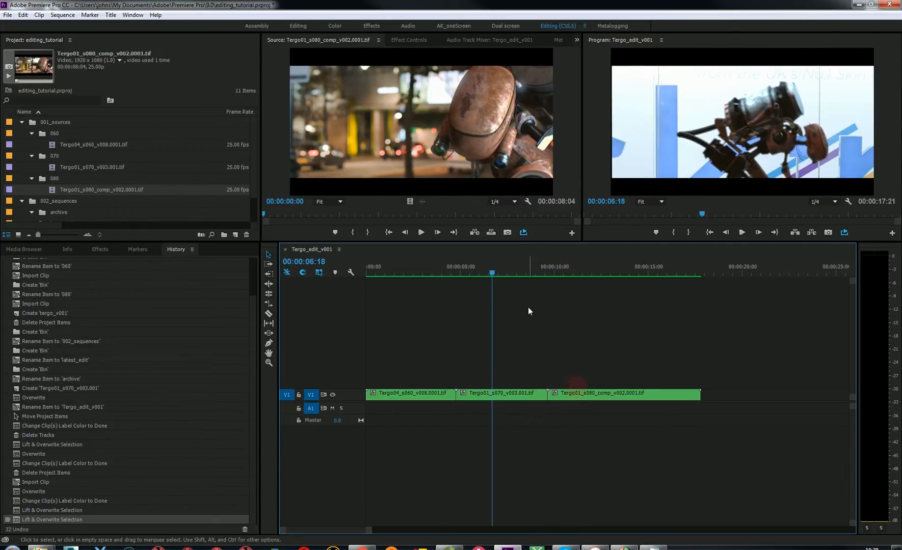
{"action": "left_click", "coordinate": [408, 273]}
{"action": "left_click_drag", "start_coordinate": [409, 275], "coordinate": [516, 321]}
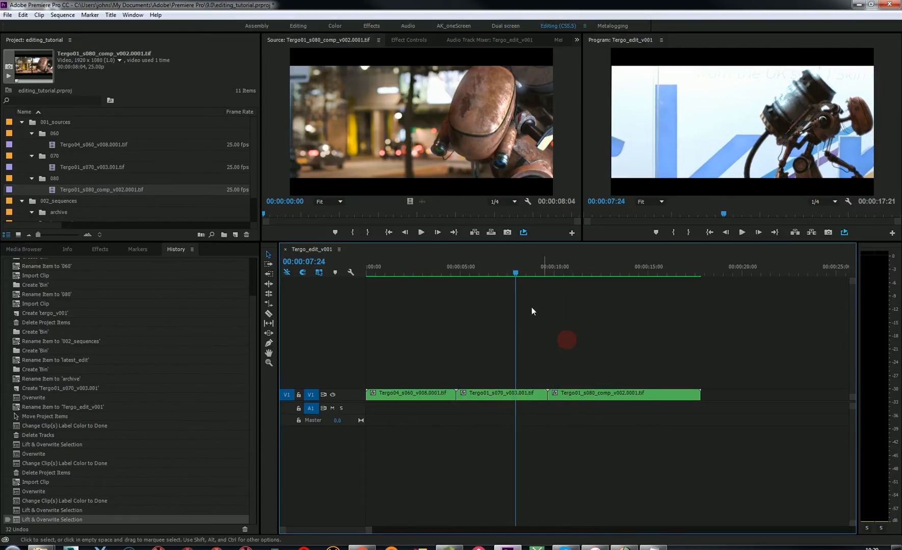
{"action": "left_click_drag", "start_coordinate": [479, 268], "coordinate": [417, 272]}
{"action": "left_click", "coordinate": [550, 338]}
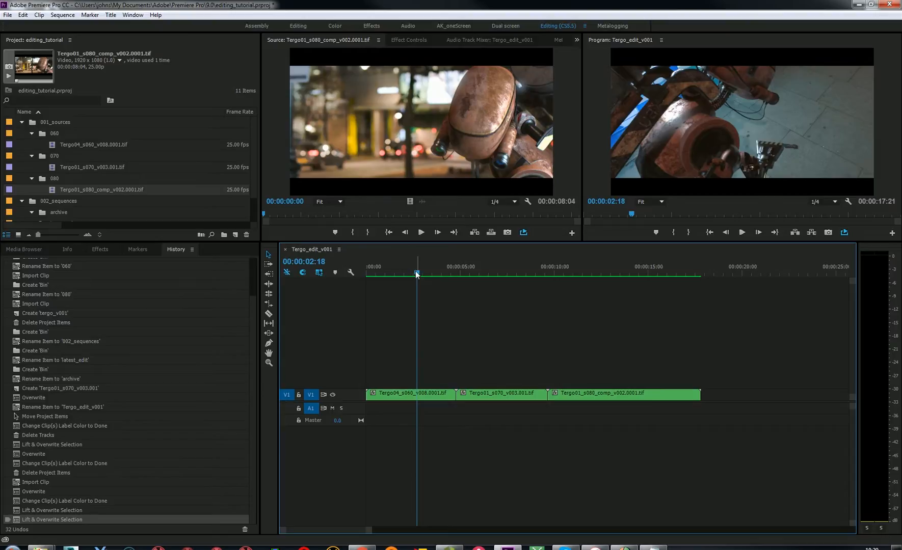
{"action": "left_click_drag", "start_coordinate": [417, 273], "coordinate": [420, 271]}
{"action": "left_click", "coordinate": [502, 310]}
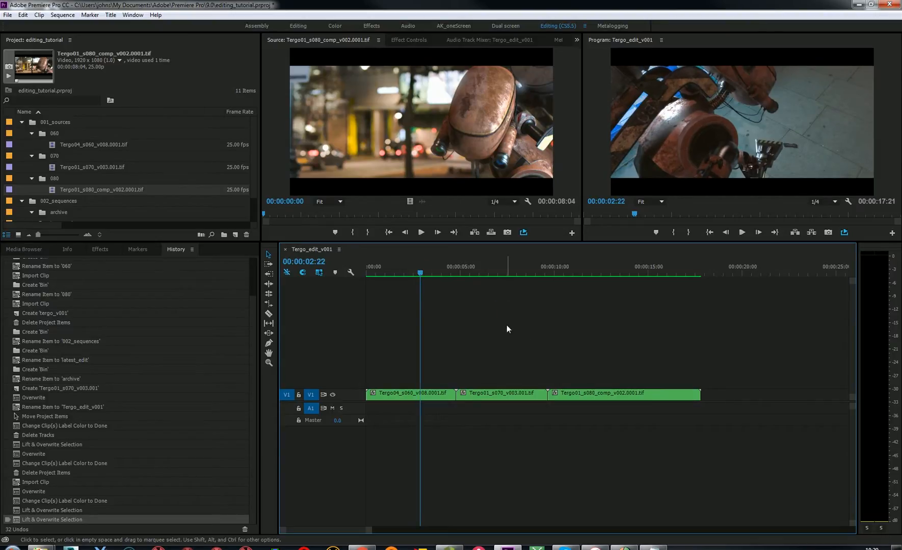
{"action": "key", "text": "equal"}
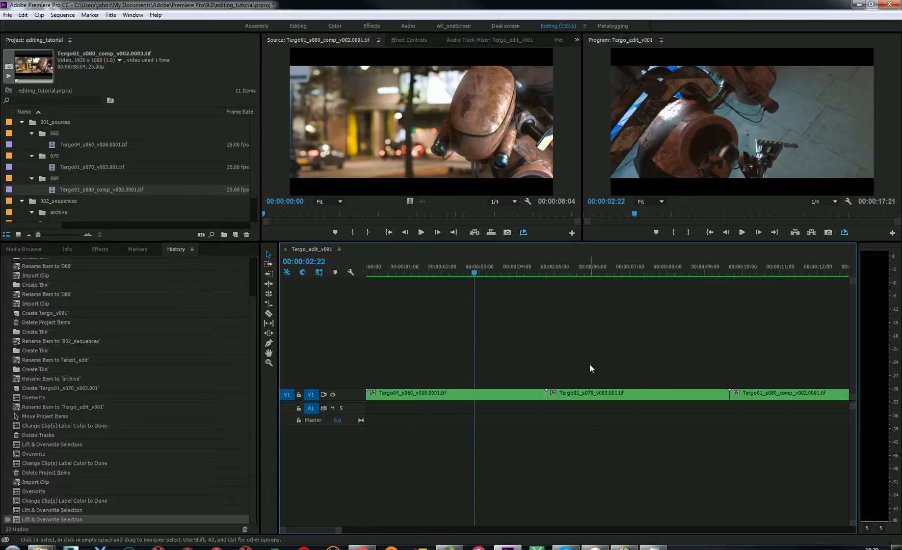
{"action": "key", "text": "minus"}
{"action": "left_click_drag", "start_coordinate": [430, 271], "coordinate": [444, 273]}
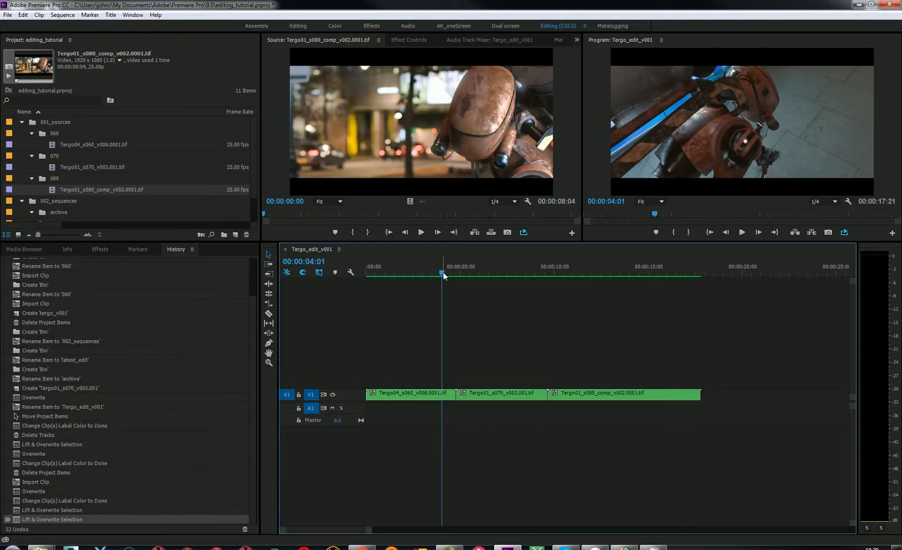
{"action": "left_click_drag", "start_coordinate": [443, 276], "coordinate": [460, 279]}
{"action": "left_click", "coordinate": [459, 273]}
{"action": "left_click_drag", "start_coordinate": [460, 273], "coordinate": [489, 276]}
{"action": "key", "text": "space"}
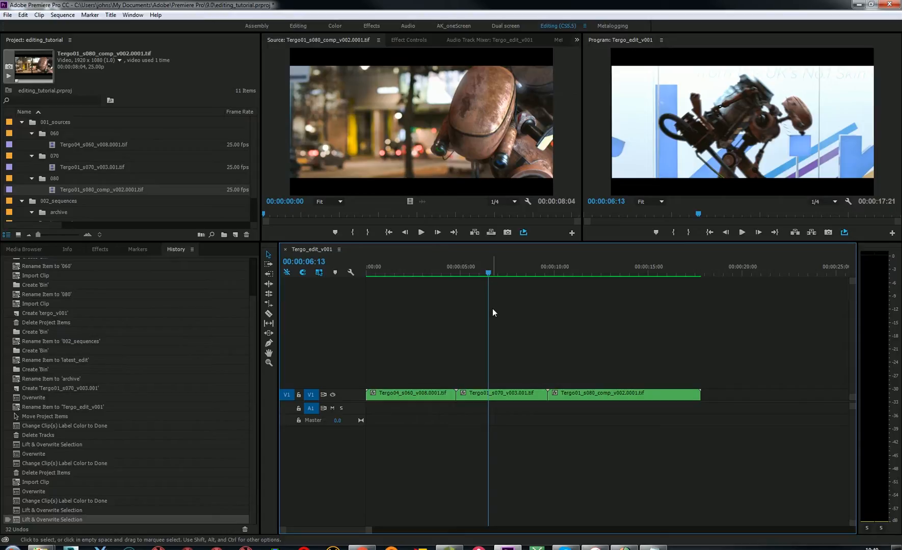
Step back frame by frame inside the Tergo01_s070 clip, and jump across the following edit points to the sequence end
{"action": "key", "text": "Left"}
{"action": "key", "text": "Left"}
{"action": "key", "text": "Left"}
{"action": "key", "text": "Left"}
{"action": "key", "text": "Left"}
{"action": "key", "text": "Left"}
{"action": "key", "text": "Left"}
{"action": "key", "text": "Left"}
{"action": "key", "text": "Left"}
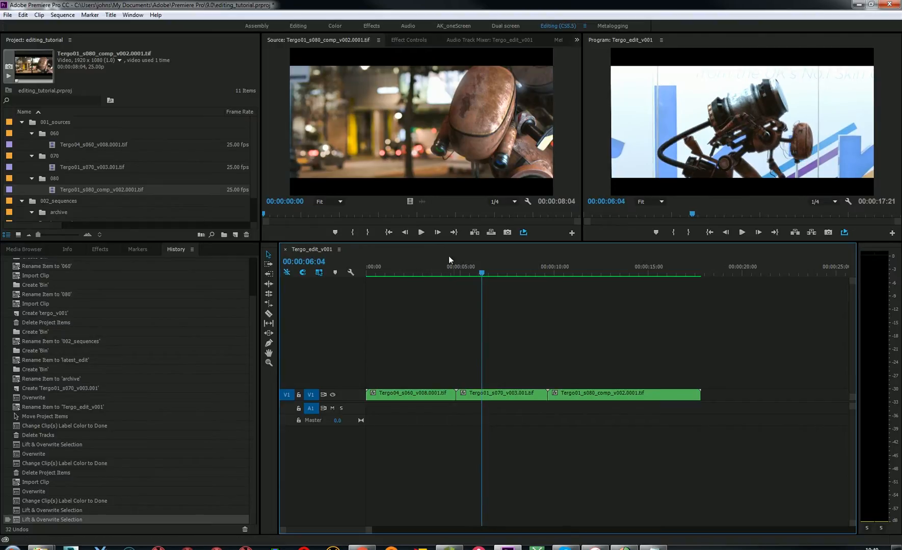
{"action": "left_click", "coordinate": [483, 273]}
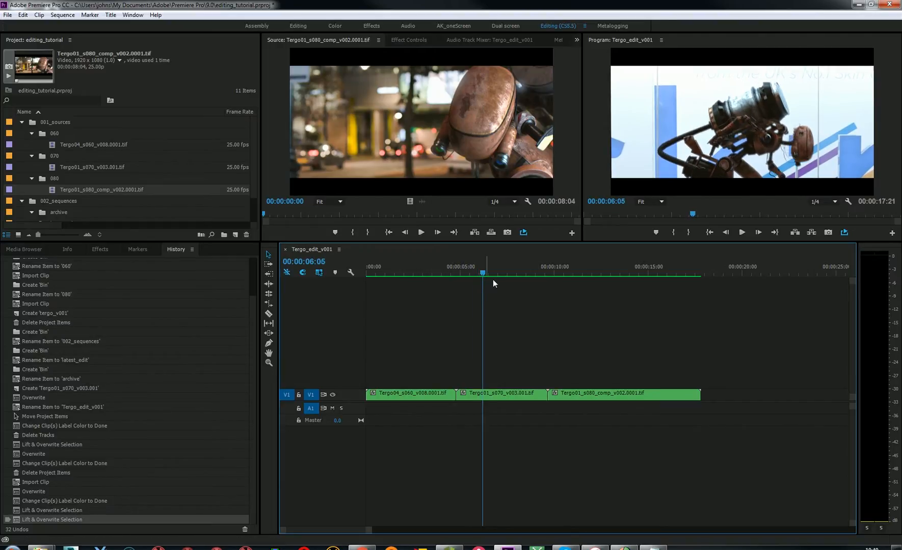
{"action": "key", "text": "Down"}
{"action": "key", "text": "Down"}
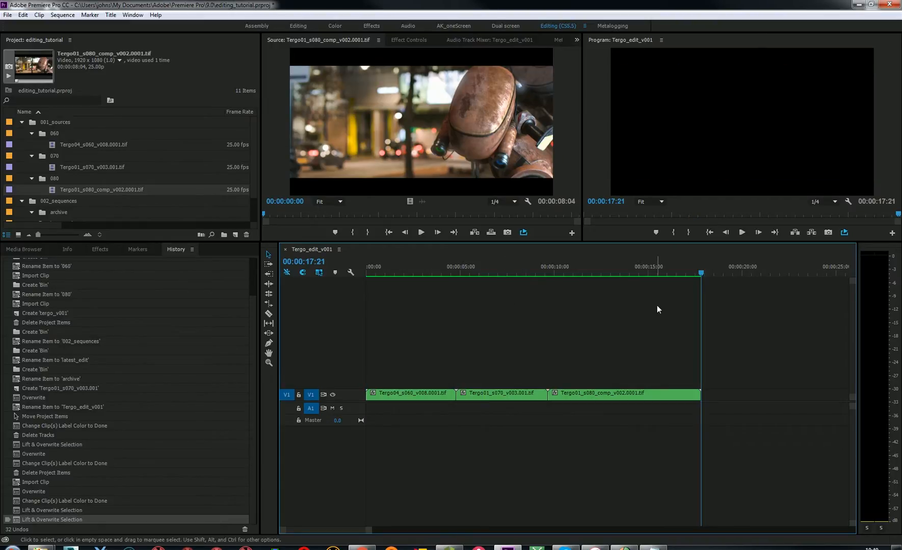
Find the new starting frame at 00:00:06:12 and trim the beginning of the Tergo01_s070 clip on V1 to it
{"action": "mouse_move", "coordinate": [507, 275]}
{"action": "left_mouse_down"}
{"action": "mouse_move", "coordinate": [476, 278]}
{"action": "mouse_move", "coordinate": [489, 276]}
{"action": "left_mouse_up"}
{"action": "key", "text": "space"}
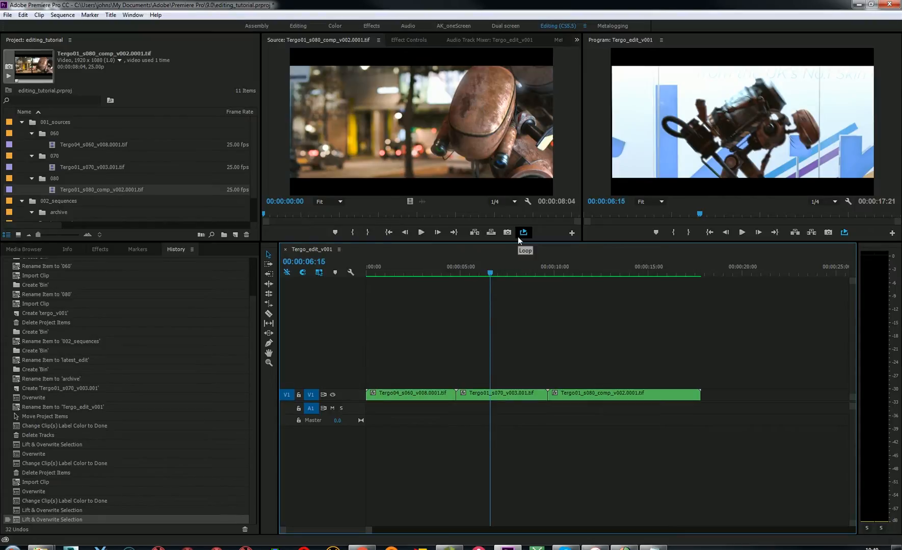
{"action": "key", "text": "Left"}
{"action": "key", "text": "Left"}
{"action": "key", "text": "Left"}
{"action": "key", "text": "Left"}
{"action": "key", "text": "Left"}
{"action": "key", "text": "Left"}
{"action": "key", "text": "Left"}
{"action": "key", "text": "Left"}
{"action": "key", "text": "Left"}
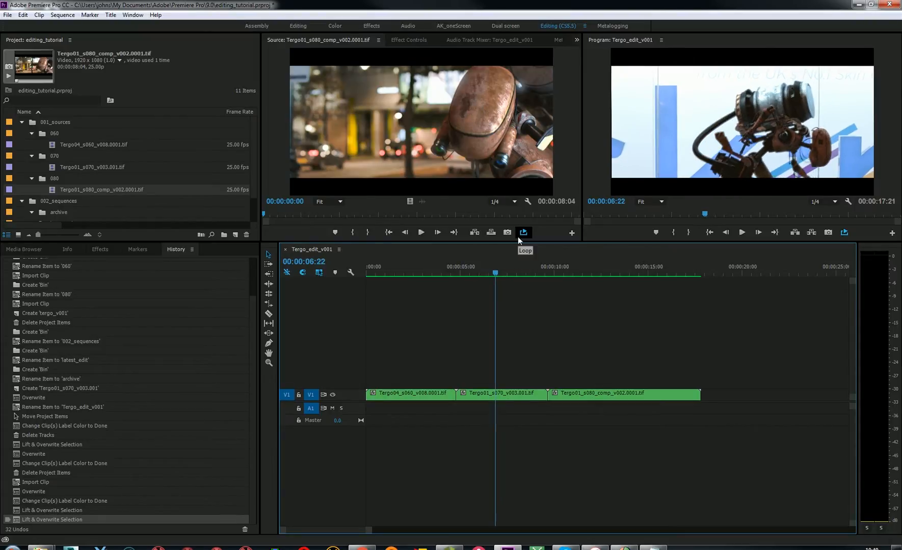
{"action": "key", "text": "Left"}
{"action": "key", "text": "Left"}
{"action": "key", "text": "Left"}
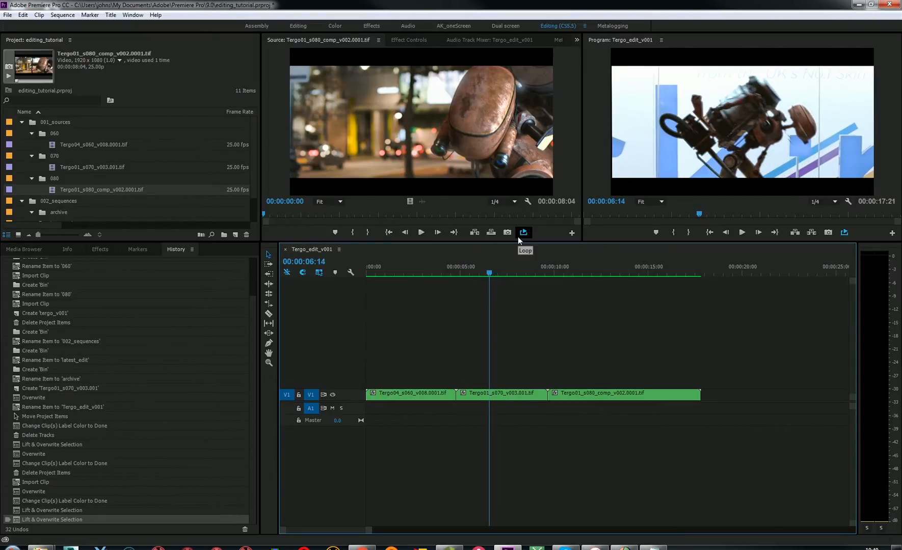
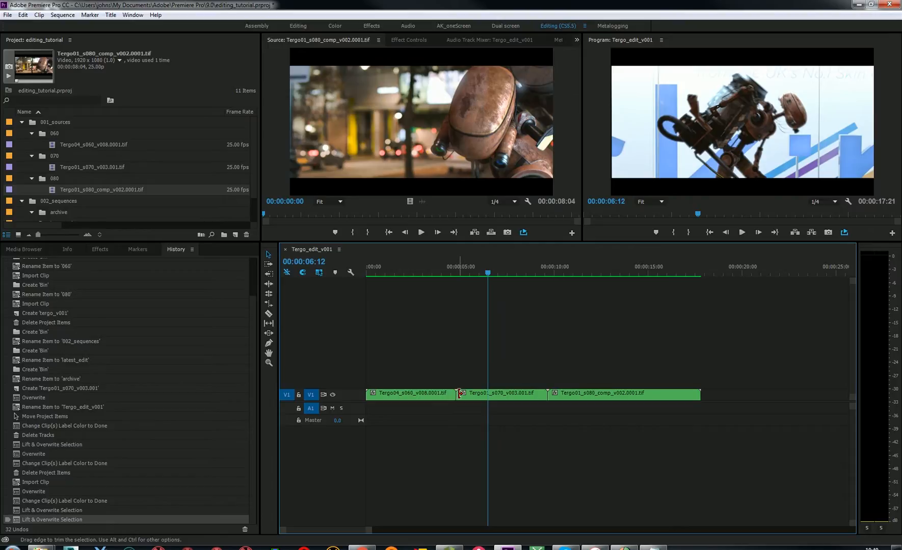
{"action": "left_click_drag", "start_coordinate": [460, 393], "coordinate": [491, 394]}
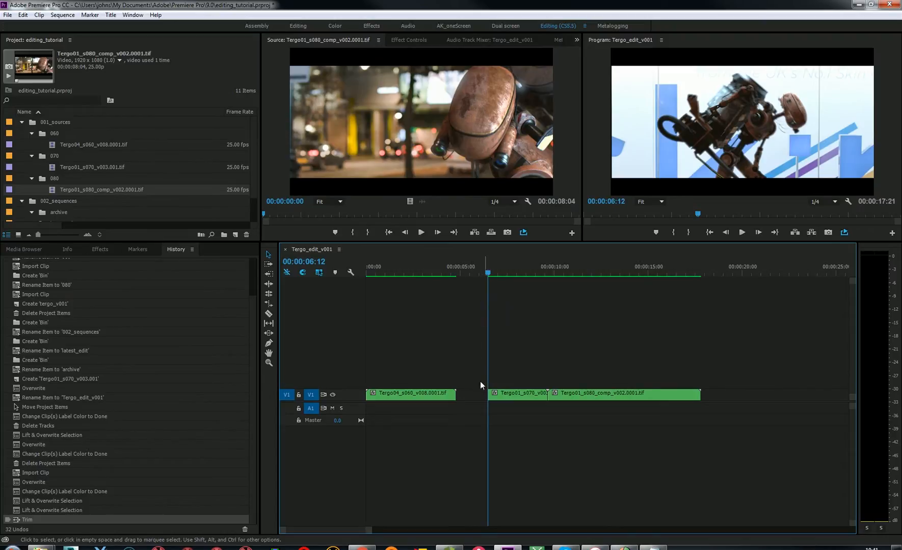
{"action": "mouse_move", "coordinate": [488, 274]}
{"action": "left_mouse_down"}
{"action": "mouse_move", "coordinate": [473, 272]}
{"action": "mouse_move", "coordinate": [487, 274]}
{"action": "left_mouse_up"}
{"action": "key", "text": "Left"}
{"action": "key", "text": "Left"}
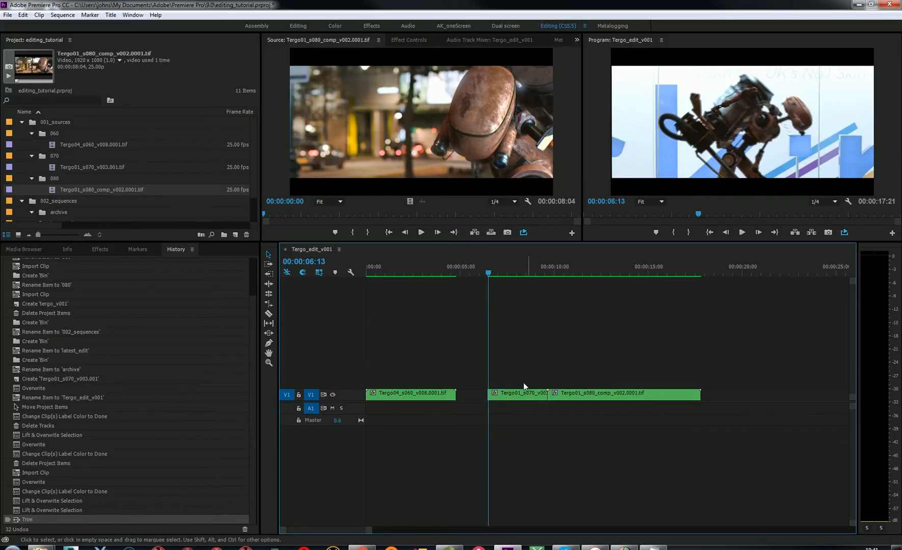
Try closing the V1 gap by moving the Tergo01_s070 and Tergo01_s080 clips together against Tergo04_s060, and undo the move
{"action": "left_click", "coordinate": [503, 399]}
{"action": "left_click", "coordinate": [453, 271]}
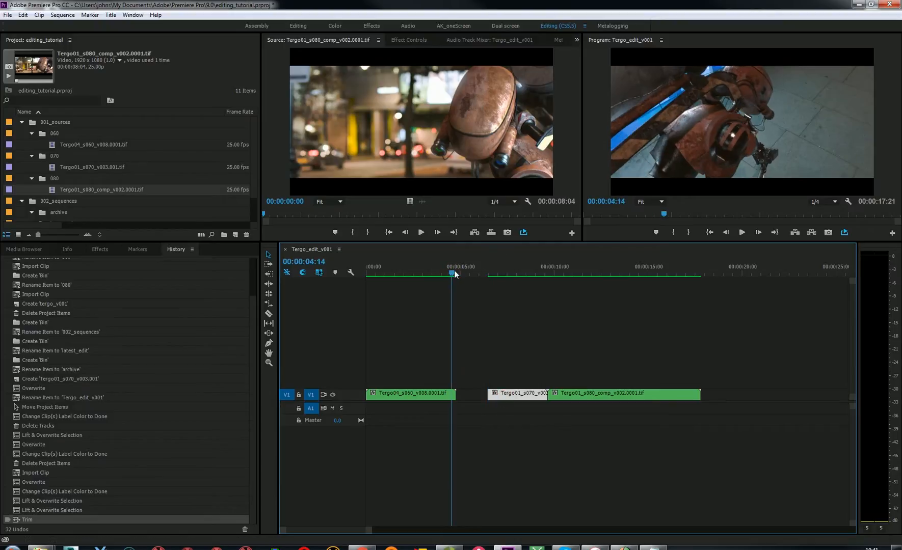
{"action": "left_click", "coordinate": [487, 315]}
{"action": "left_click", "coordinate": [451, 273]}
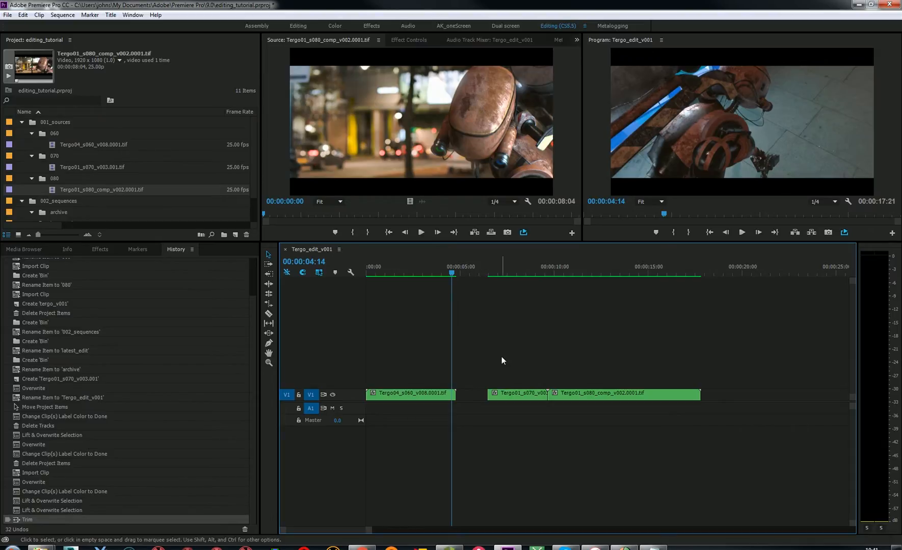
{"action": "left_click_drag", "start_coordinate": [482, 349], "coordinate": [716, 422]}
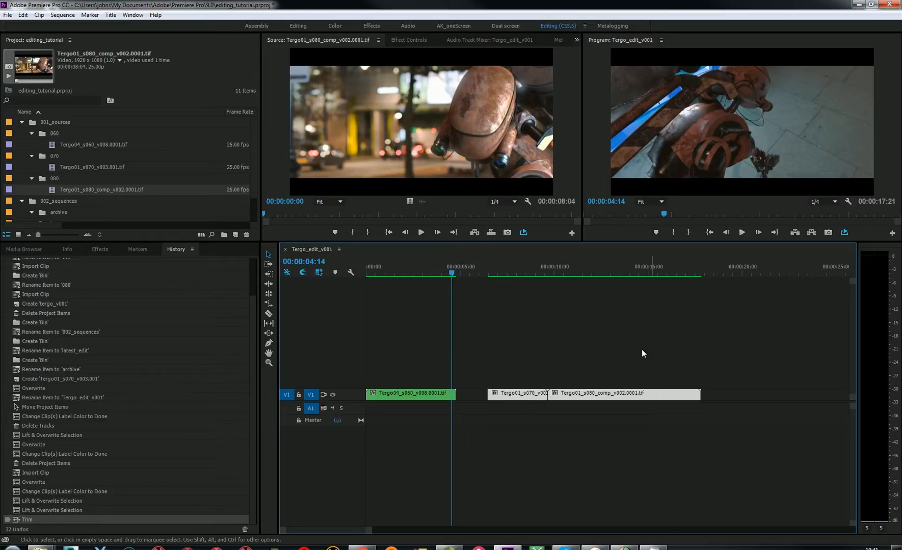
{"action": "left_click_drag", "start_coordinate": [520, 397], "coordinate": [494, 397]}
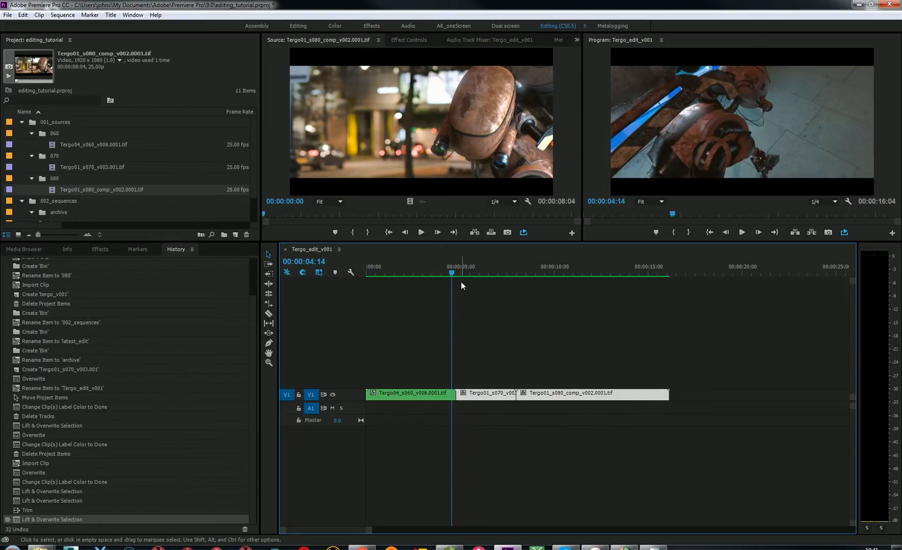
{"action": "mouse_move", "coordinate": [452, 272]}
{"action": "left_mouse_down"}
{"action": "mouse_move", "coordinate": [431, 271]}
{"action": "mouse_move", "coordinate": [468, 272]}
{"action": "mouse_move", "coordinate": [448, 273]}
{"action": "left_mouse_up"}
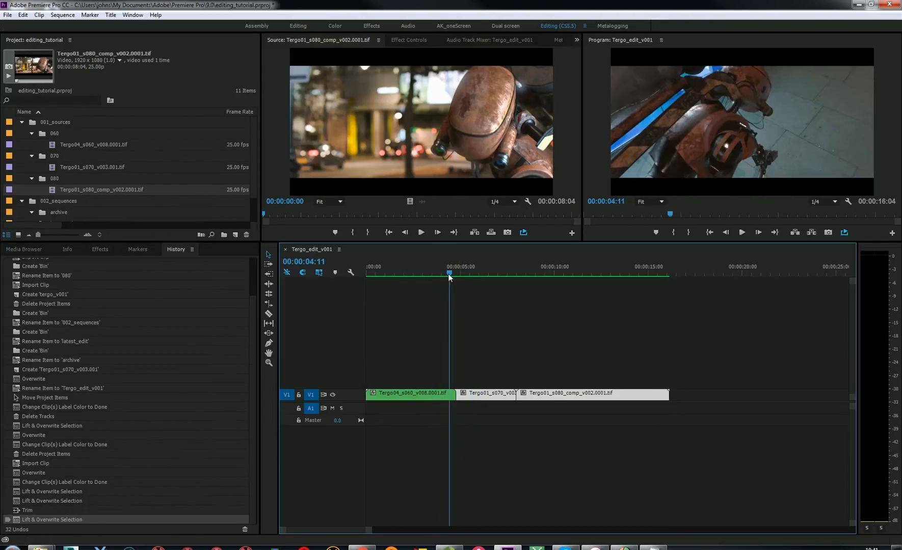
{"action": "key", "text": "ctrl+z"}
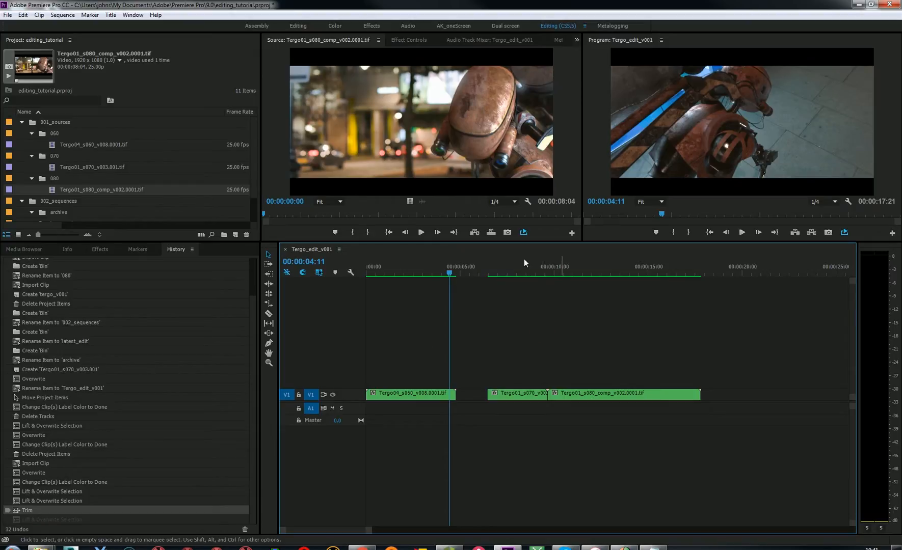
Select every clip after the gap on V1 with the Track Select Forward tool and move them against the end of Tergo04_s060
{"action": "left_click", "coordinate": [268, 265]}
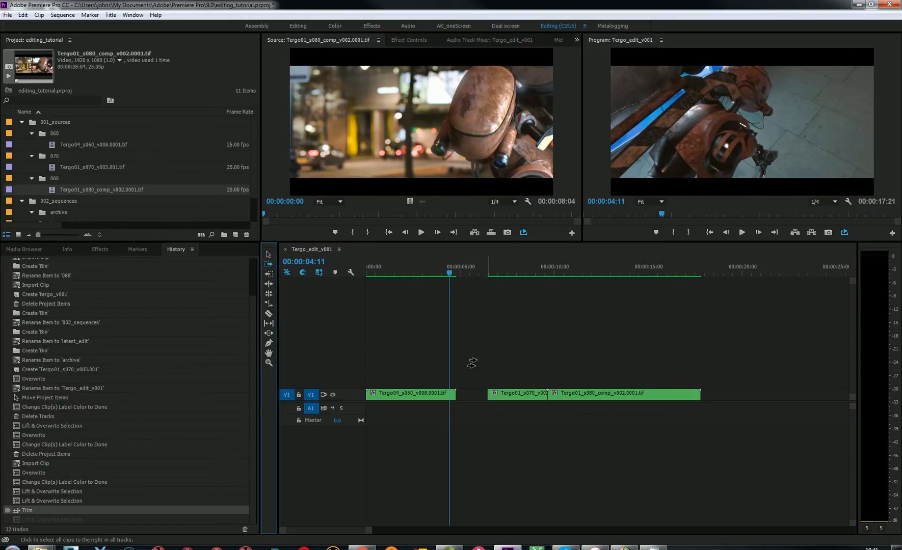
{"action": "left_click", "coordinate": [478, 378]}
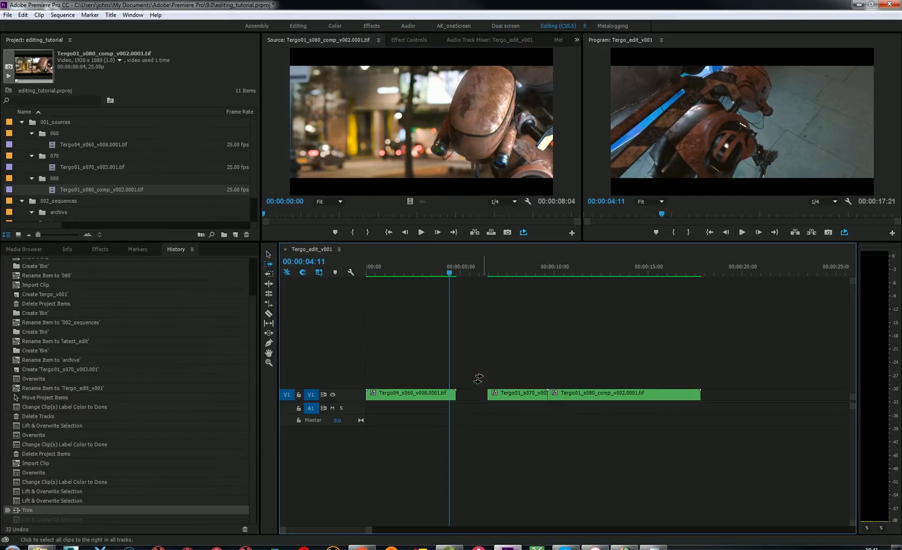
{"action": "left_click", "coordinate": [483, 390]}
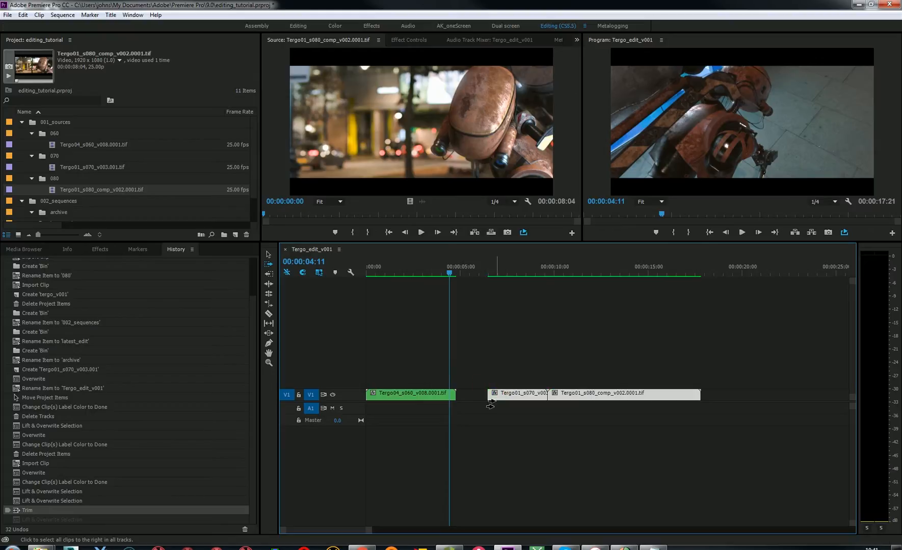
{"action": "left_click", "coordinate": [488, 378]}
{"action": "left_click", "coordinate": [487, 392]}
{"action": "mouse_move", "coordinate": [523, 392]}
{"action": "left_mouse_down"}
{"action": "mouse_move", "coordinate": [499, 394]}
{"action": "mouse_move", "coordinate": [508, 393]}
{"action": "left_mouse_up"}
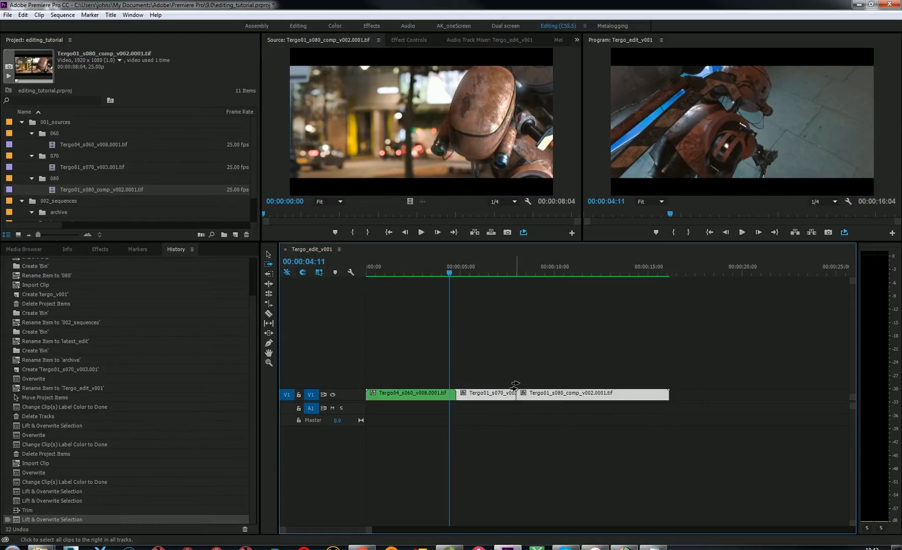
Undo the last move and reposition the s070 and s080 clips together directly after the s060 clip, parking the playhead at 00:00:08:09
{"action": "key", "text": "ctrl+z"}
{"action": "left_click", "coordinate": [268, 254]}
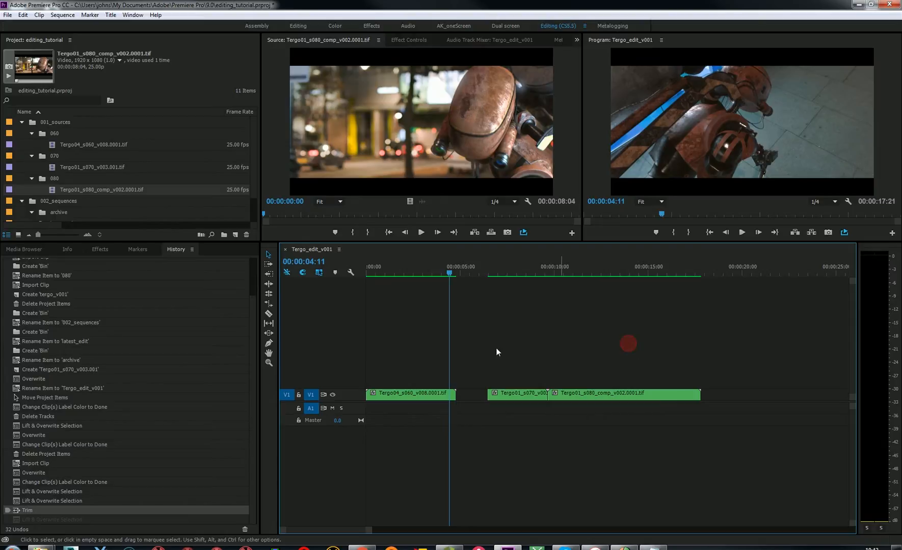
{"action": "mouse_move", "coordinate": [448, 270]}
{"action": "left_mouse_down"}
{"action": "mouse_move", "coordinate": [427, 273]}
{"action": "mouse_move", "coordinate": [452, 275]}
{"action": "left_mouse_up"}
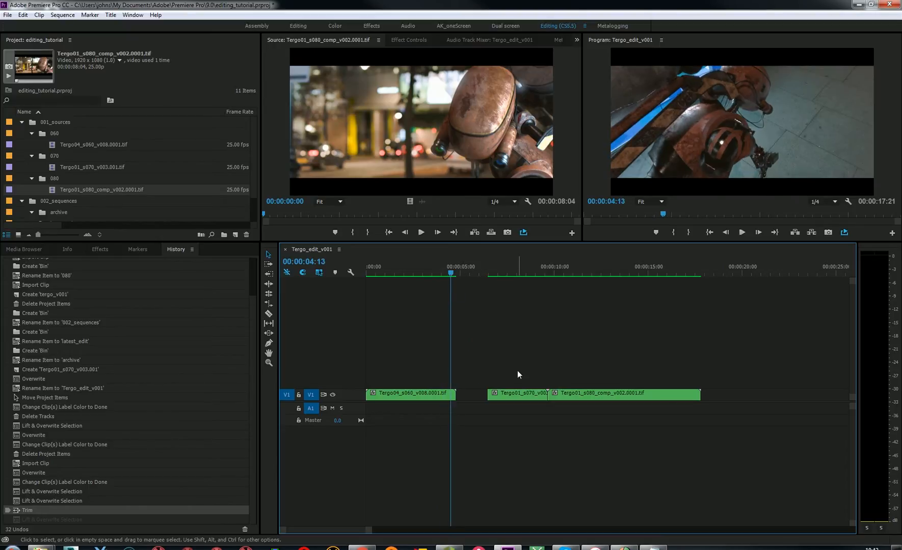
{"action": "left_click_drag", "start_coordinate": [520, 271], "coordinate": [527, 273]}
{"action": "left_click_drag", "start_coordinate": [624, 350], "coordinate": [483, 398]}
{"action": "left_click", "coordinate": [483, 354]}
{"action": "left_click", "coordinate": [448, 276]}
{"action": "left_click_drag", "start_coordinate": [448, 276], "coordinate": [522, 287]}
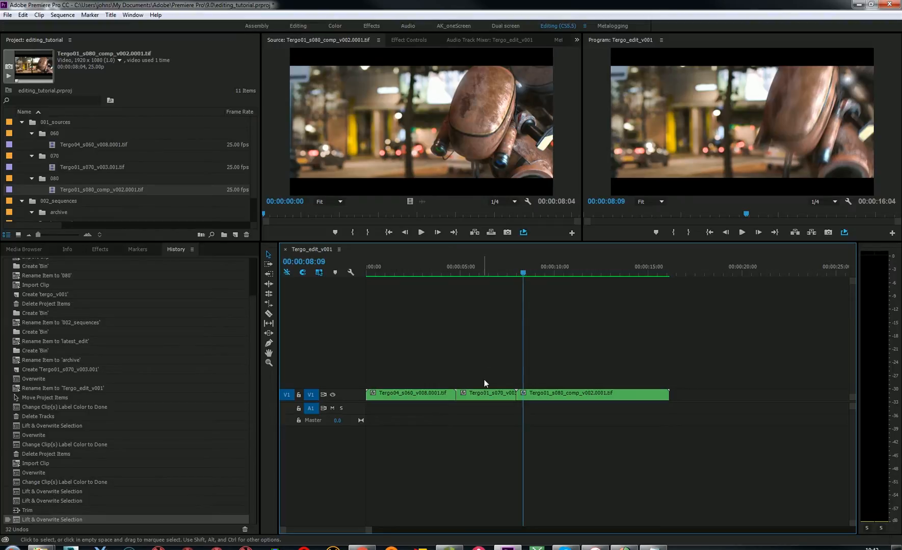
Try trimming the start of the s080 clip to the playhead and moving it against the s070 clip, and undo both edits
{"action": "left_click_drag", "start_coordinate": [517, 394], "coordinate": [520, 393]}
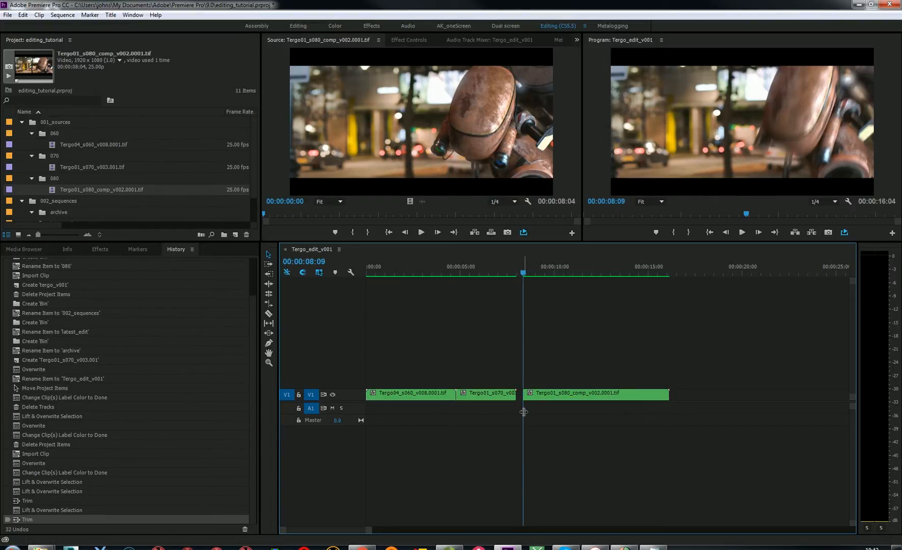
{"action": "left_click", "coordinate": [542, 397]}
{"action": "left_click_drag", "start_coordinate": [542, 397], "coordinate": [529, 395]}
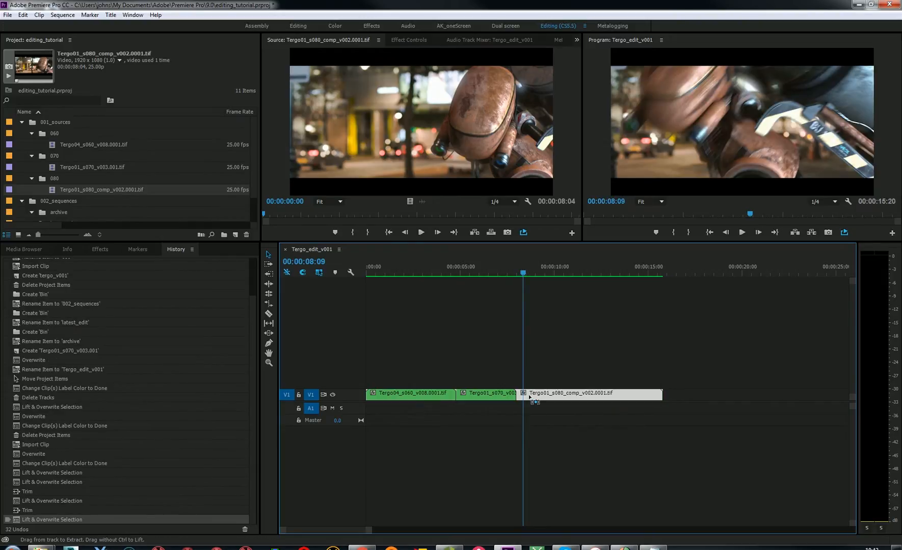
{"action": "key", "text": "ctrl+z"}
{"action": "key", "text": "ctrl+z"}
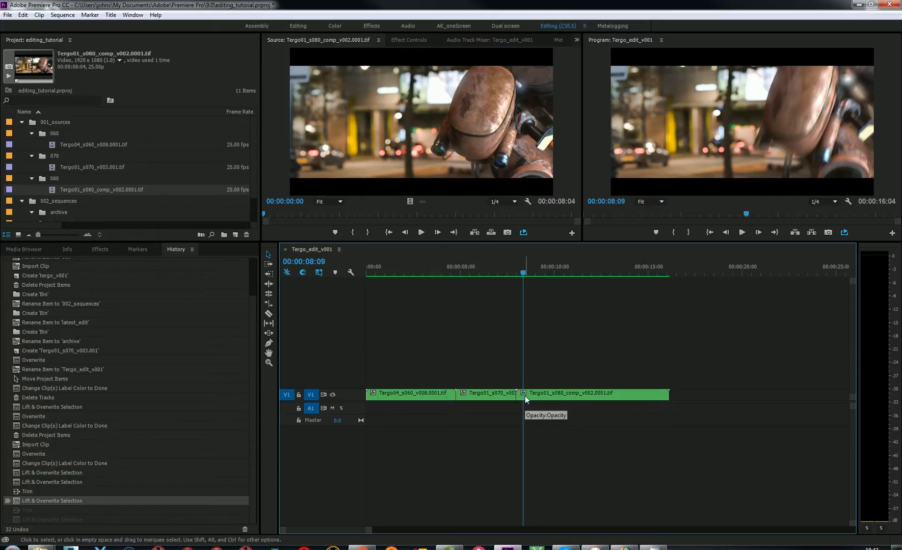
Cut the s080 clip at 00:00:08:09 with the Razor tool and delete its short leading piece
{"action": "key", "text": "equal"}
{"action": "key", "text": "equal"}
{"action": "key", "text": "minus"}
{"action": "key", "text": "minus"}
{"action": "key", "text": "equal"}
{"action": "key", "text": "equal"}
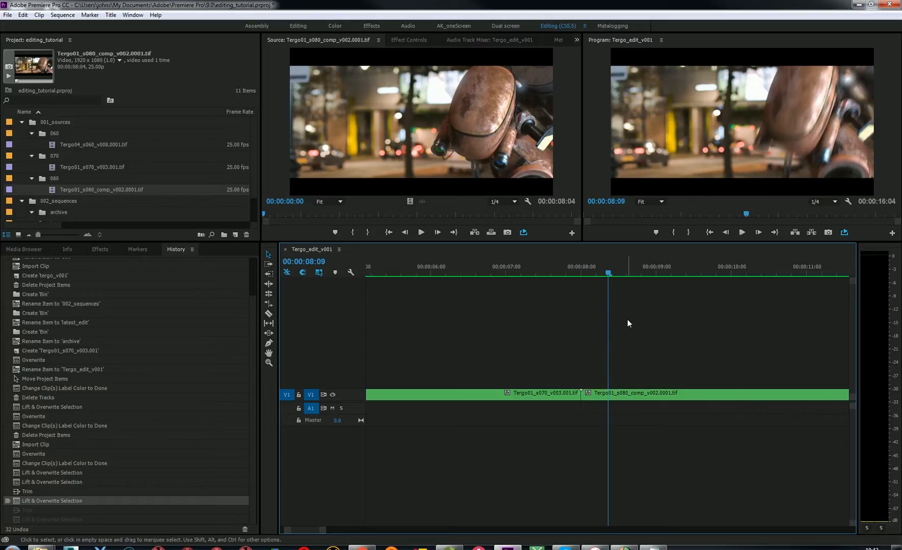
{"action": "key", "text": "c"}
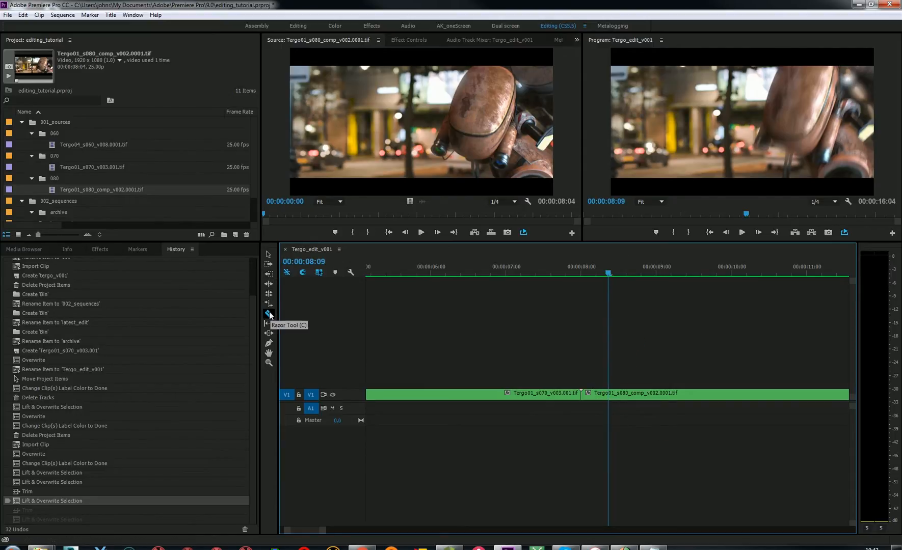
{"action": "left_click", "coordinate": [609, 395]}
{"action": "key", "text": "v"}
{"action": "left_click", "coordinate": [595, 394]}
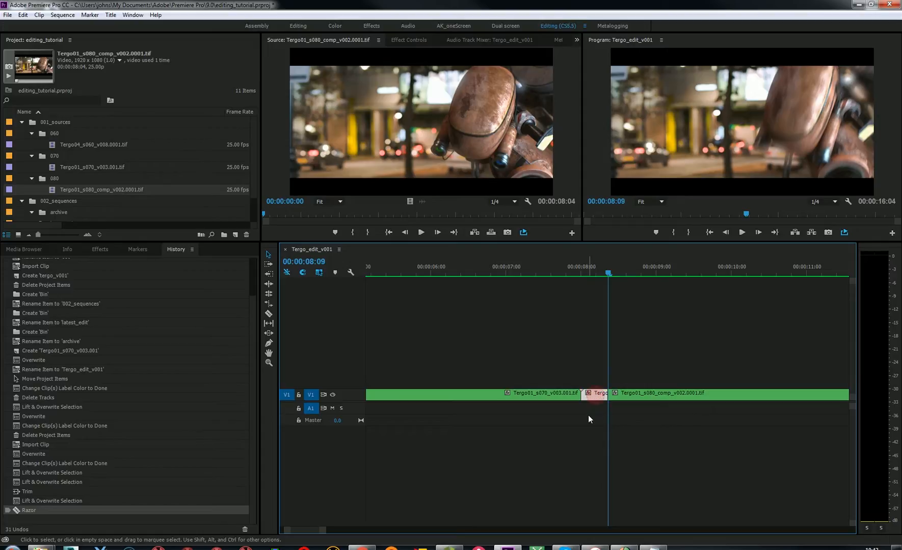
{"action": "left_click_drag", "start_coordinate": [594, 397], "coordinate": [711, 383]}
{"action": "key", "text": "ctrl+z"}
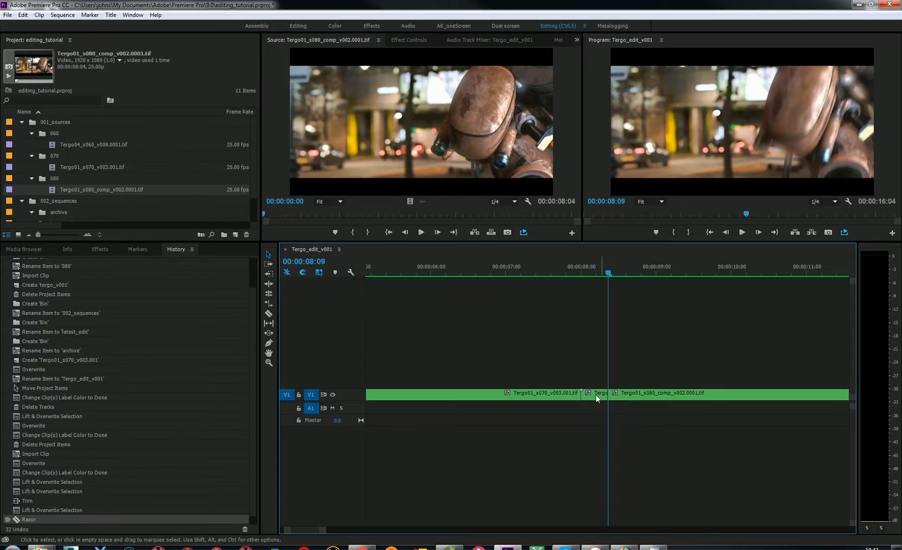
{"action": "key", "text": "Delete"}
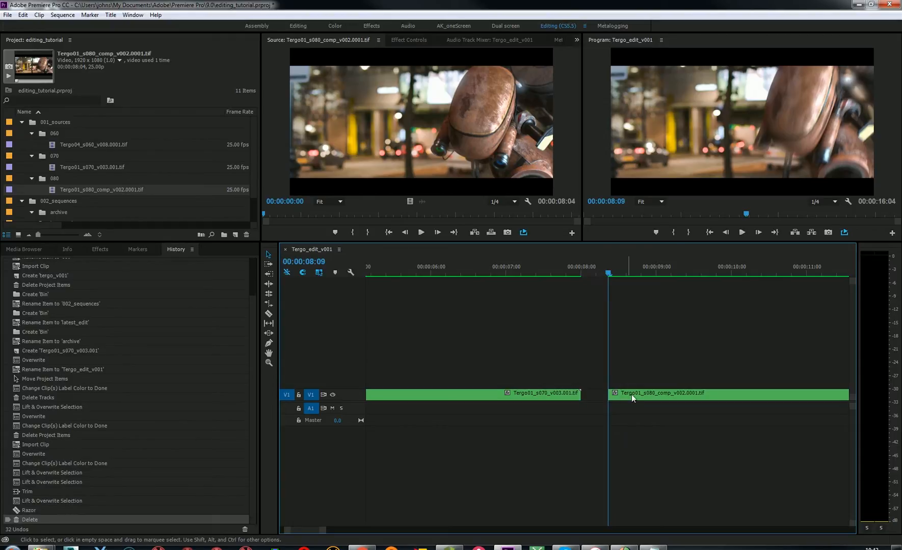
Move the remaining s080 clip against the end of the s070 clip and scrub through the edit
{"action": "left_click_drag", "start_coordinate": [662, 394], "coordinate": [638, 399]}
{"action": "left_click_drag", "start_coordinate": [548, 266], "coordinate": [549, 286]}
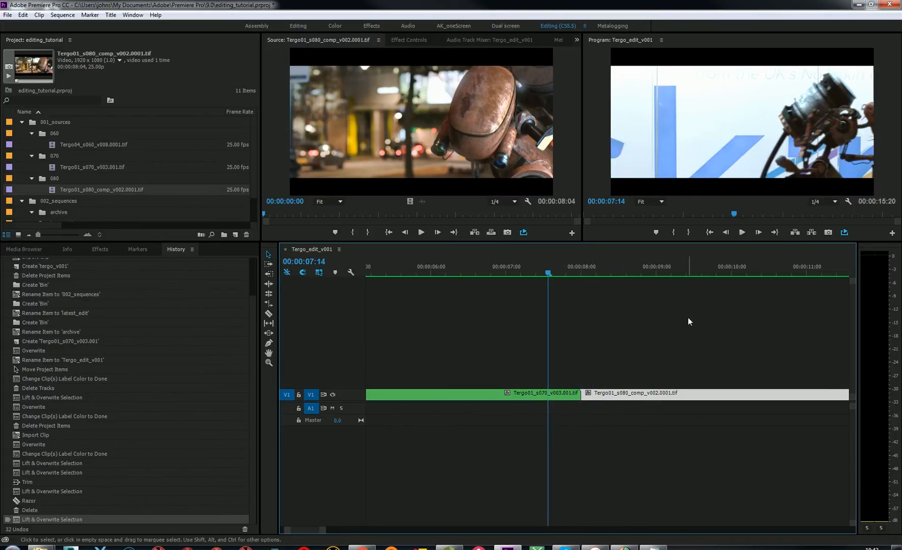
{"action": "key", "text": "minus"}
{"action": "key", "text": "minus"}
{"action": "key", "text": "minus"}
{"action": "left_click_drag", "start_coordinate": [448, 273], "coordinate": [469, 278]}
{"action": "left_click", "coordinate": [525, 344]}
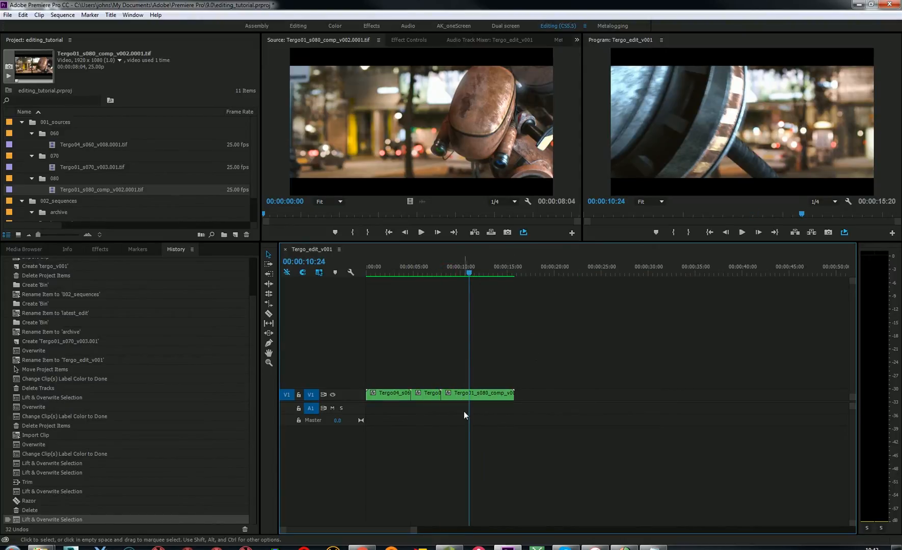
Play the sequence from about 00:00:03:13 into the s080 shot to review the cuts
{"action": "left_click", "coordinate": [571, 367]}
{"action": "mouse_move", "coordinate": [463, 272]}
{"action": "left_mouse_down"}
{"action": "mouse_move", "coordinate": [387, 275]}
{"action": "mouse_move", "coordinate": [400, 275]}
{"action": "left_mouse_up"}
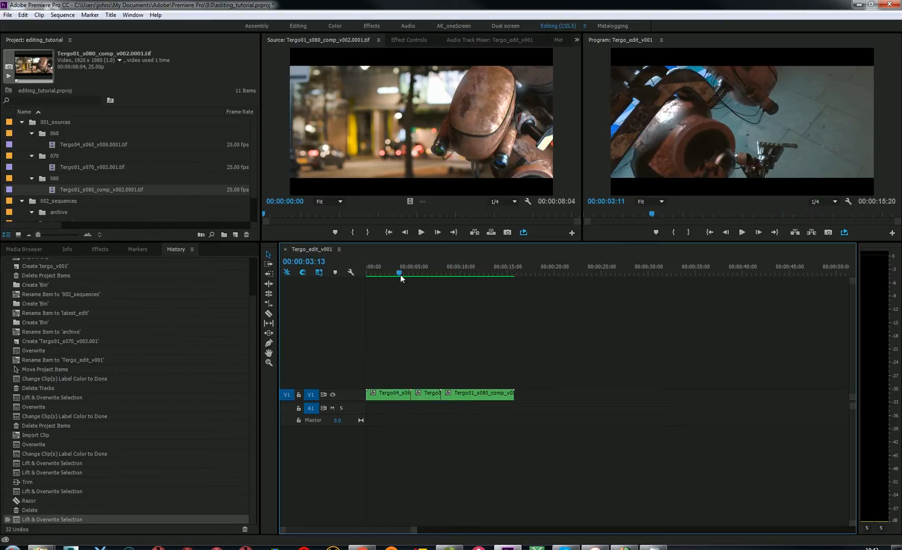
{"action": "key", "text": "space"}
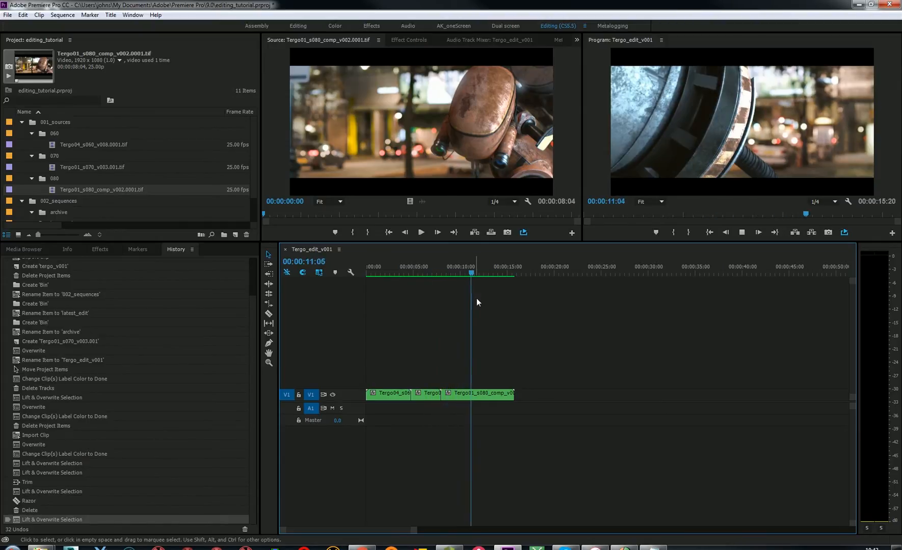
{"action": "key", "text": "space"}
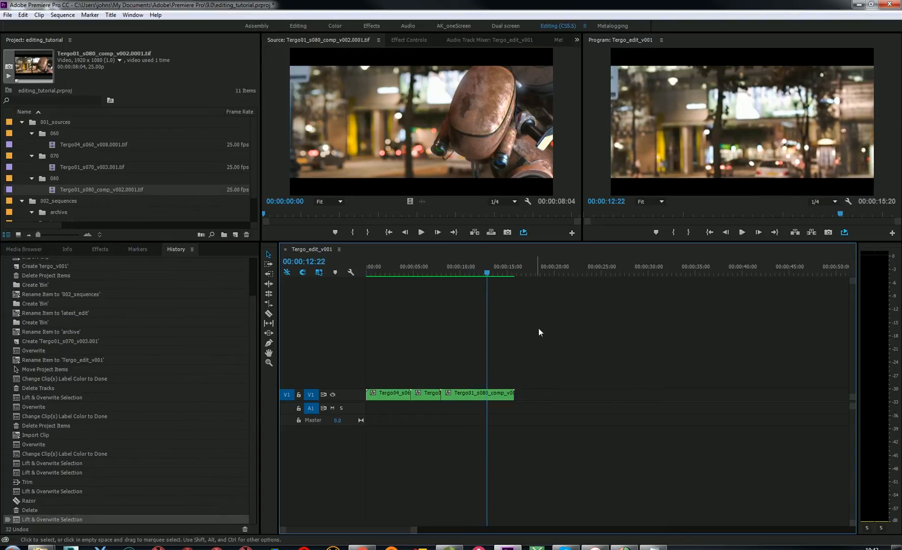
Park the playhead at 00:00:12:09, where the robot has left the frame in the s080 clip
{"action": "left_click_drag", "start_coordinate": [486, 271], "coordinate": [480, 274]}
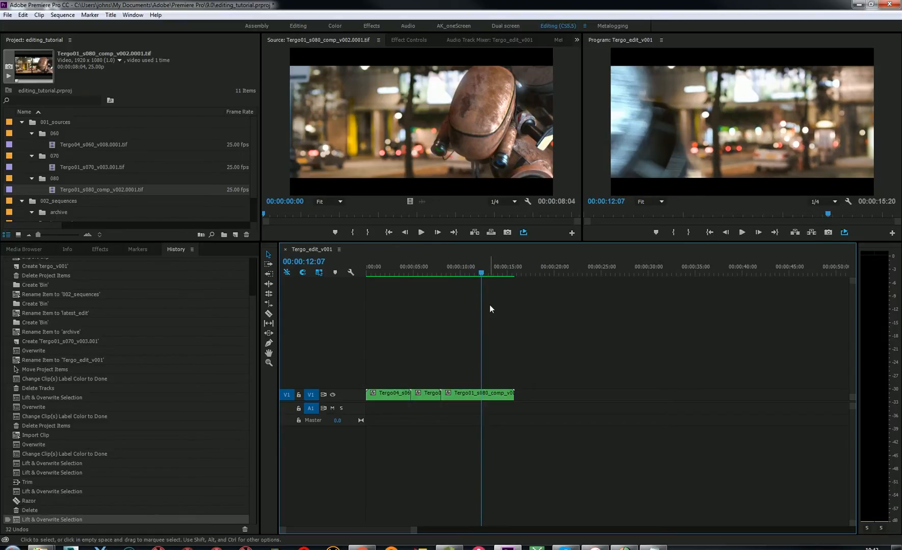
{"action": "key", "text": "Right"}
{"action": "key", "text": "Right"}
Try removing the s080 footage after the playhead, first by trimming and then by cutting and deleting, undoing both attempts
{"action": "left_click_drag", "start_coordinate": [512, 393], "coordinate": [482, 404]}
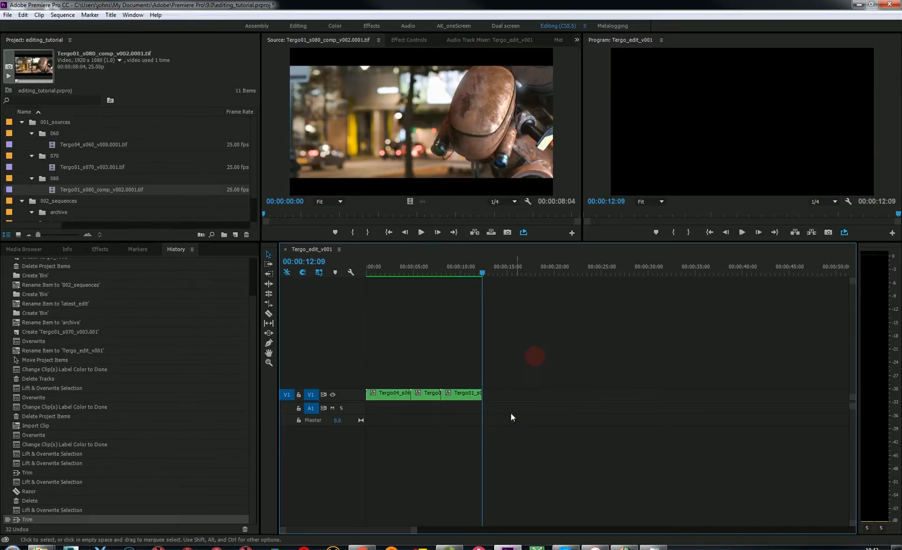
{"action": "key", "text": "ctrl+z"}
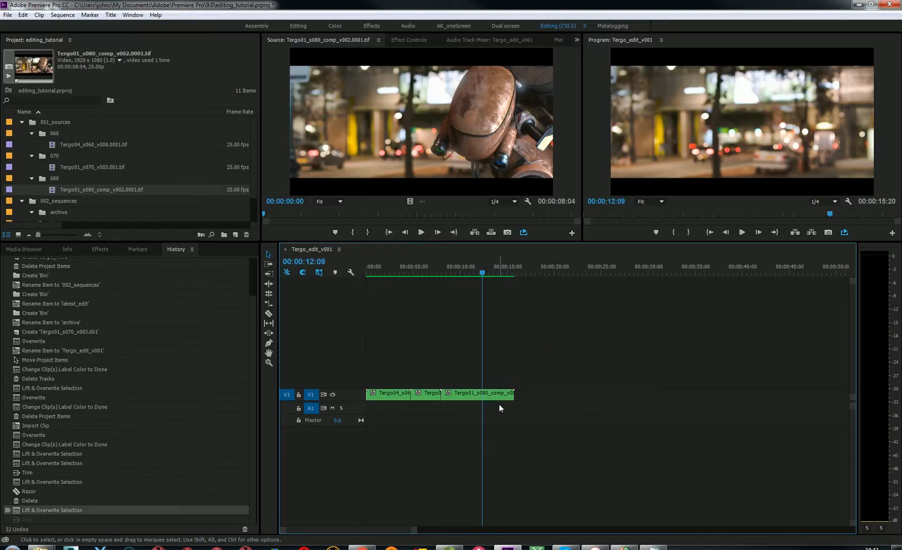
{"action": "key", "text": "equal"}
{"action": "key", "text": "c"}
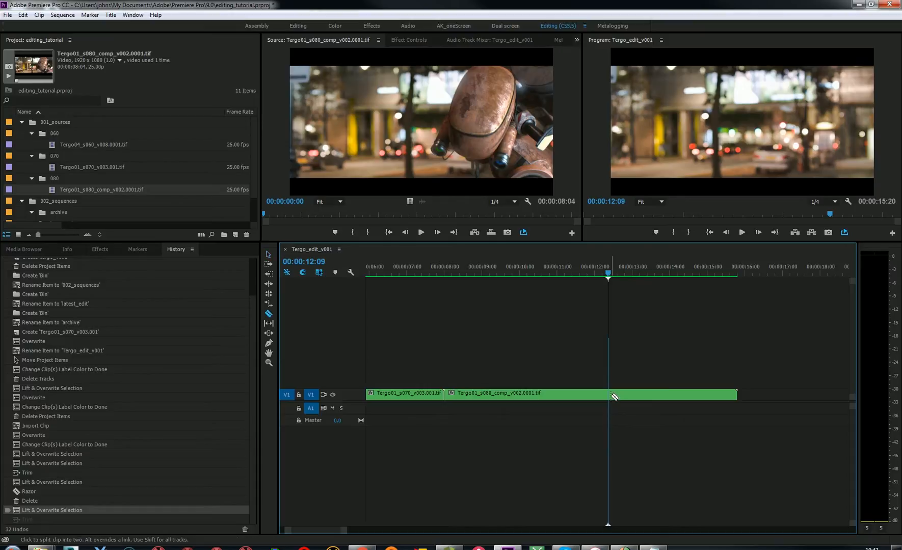
{"action": "left_click", "coordinate": [610, 395]}
{"action": "key", "text": "v"}
{"action": "left_click", "coordinate": [661, 397]}
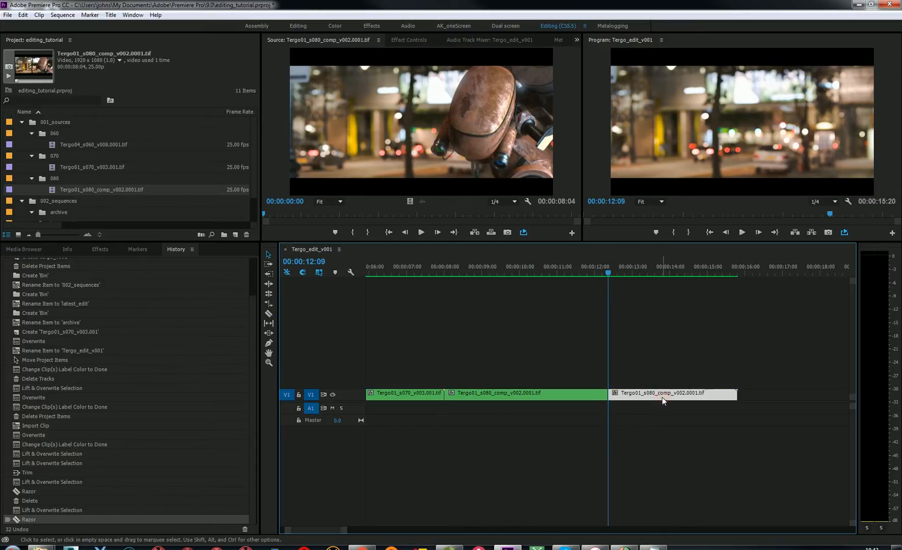
{"action": "key", "text": "Delete"}
{"action": "key", "text": "ctrl+z"}
{"action": "key", "text": "ctrl+z"}
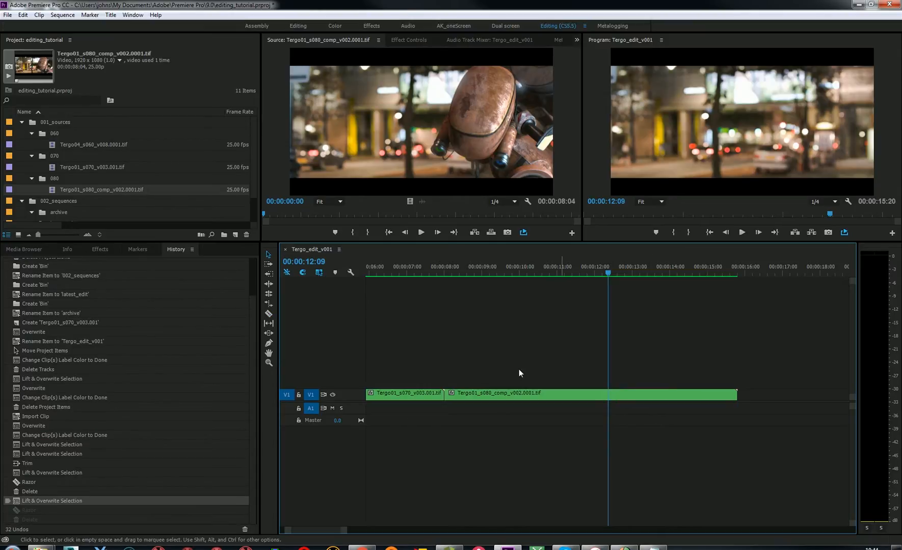
Trim the end of the s080 clip back to the playhead at 00:00:12:09
{"action": "left_click_drag", "start_coordinate": [736, 395], "coordinate": [608, 396]}
{"action": "key", "text": "minus"}
{"action": "key", "text": "minus"}
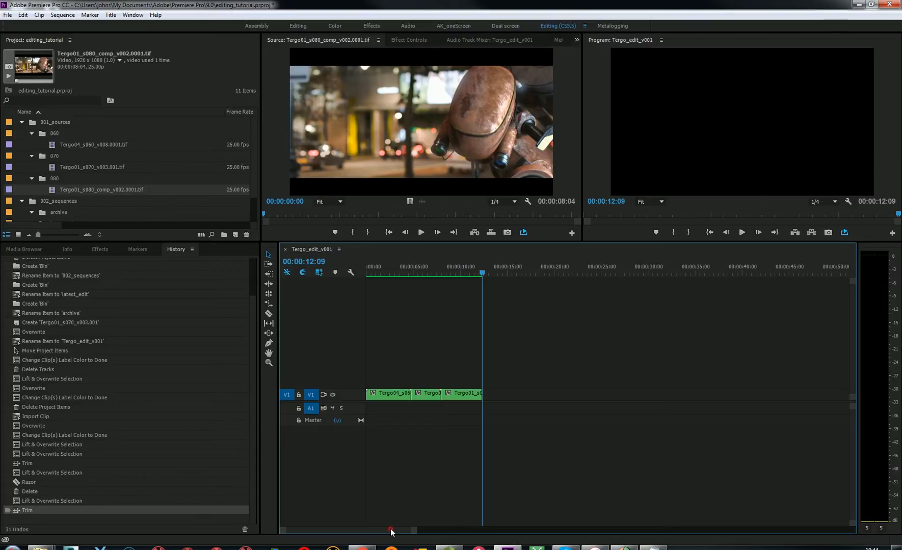
{"action": "left_click", "coordinate": [527, 343]}
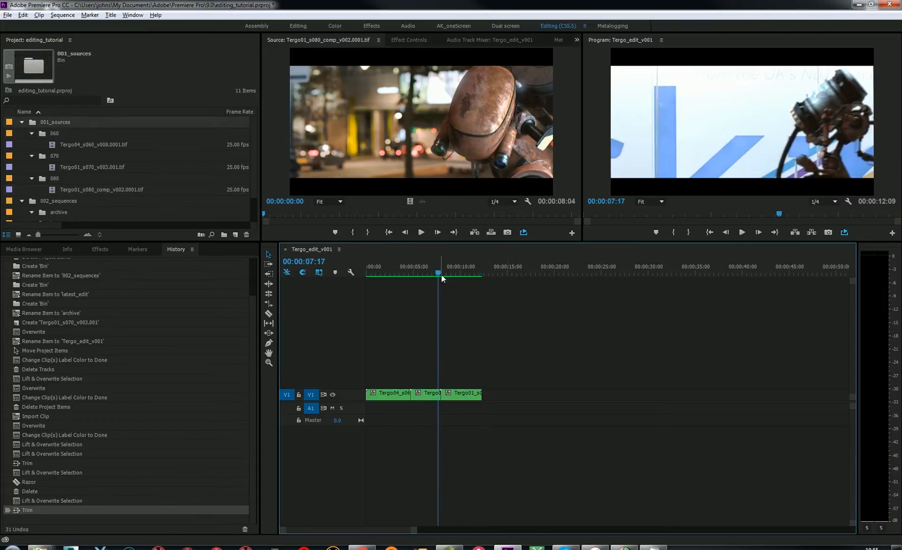
Scrub across the cut between the s070 and s080 clips and leave the playhead at 00:00:07:00
{"action": "mouse_move", "coordinate": [441, 275]}
{"action": "left_mouse_down"}
{"action": "mouse_move", "coordinate": [403, 273]}
{"action": "mouse_move", "coordinate": [445, 274]}
{"action": "left_mouse_up"}
{"action": "key", "text": "Left"}
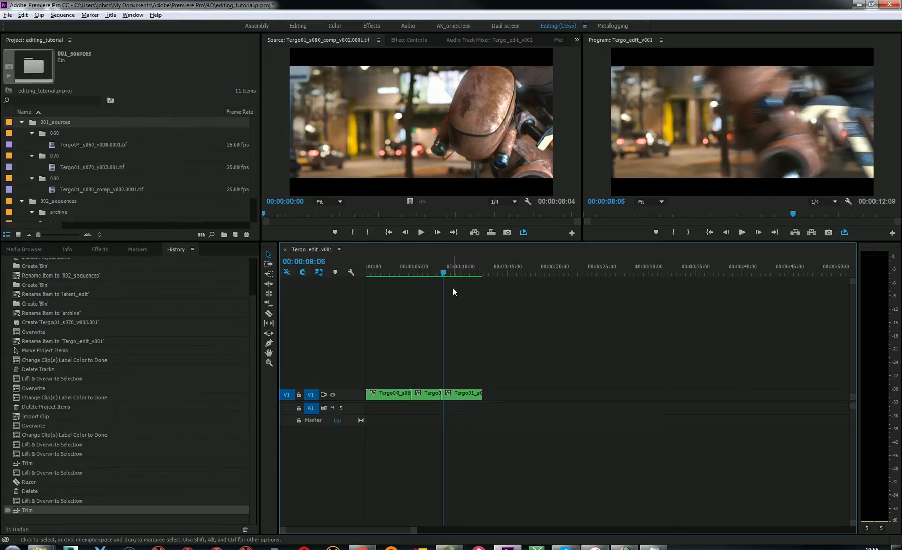
{"action": "left_click", "coordinate": [433, 267]}
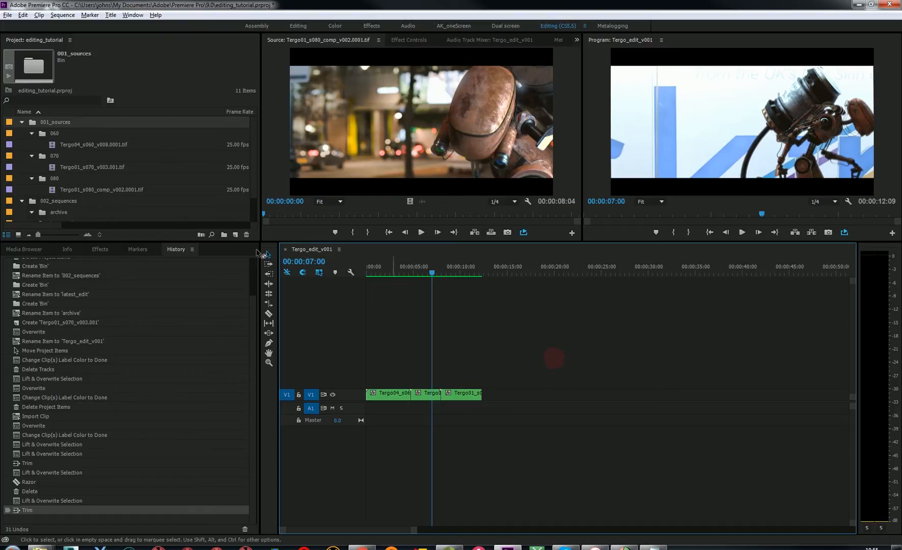
Collapse the 060, 070 and 080 bins inside 001_sources
{"action": "left_click", "coordinate": [32, 134]}
{"action": "left_click", "coordinate": [31, 145]}
{"action": "left_click", "coordinate": [32, 156]}
Create a new bin named 040 inside the 001_sources bin
{"action": "left_click", "coordinate": [54, 123]}
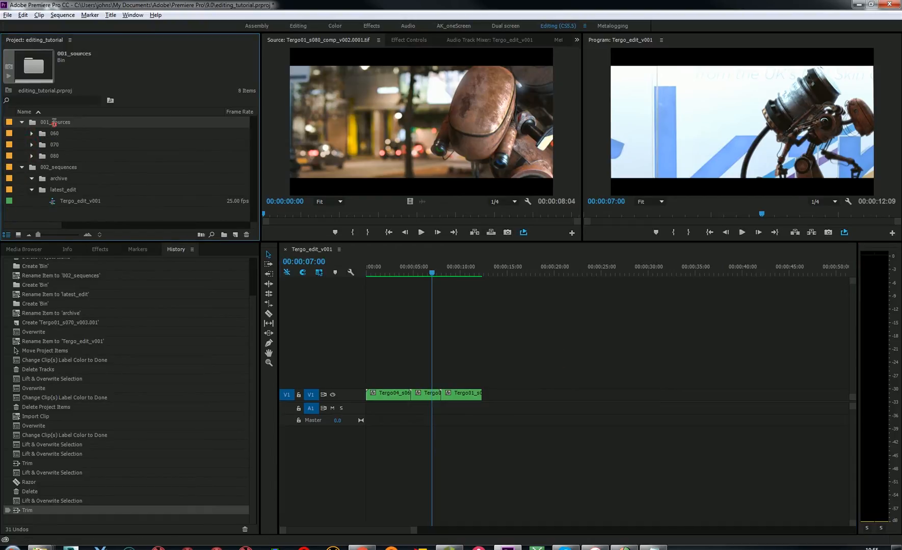
{"action": "left_click", "coordinate": [30, 123]}
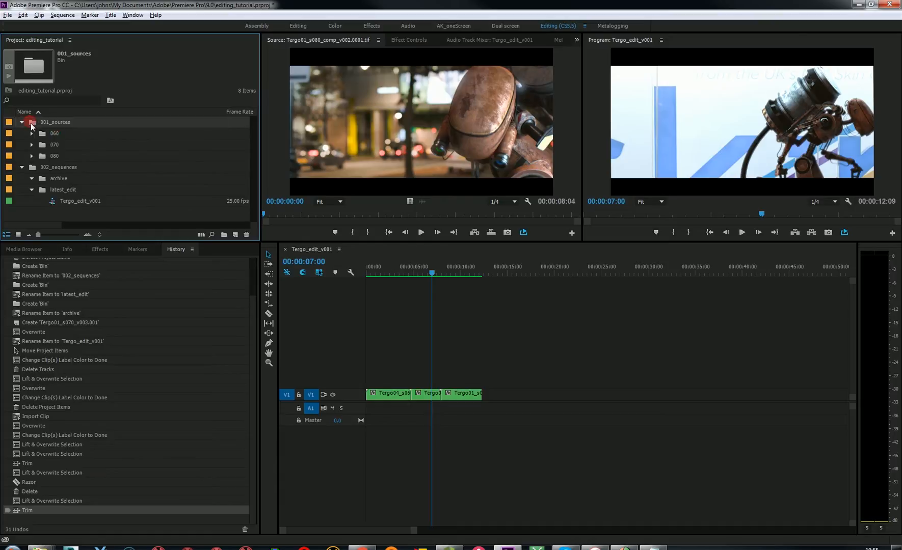
{"action": "left_click", "coordinate": [224, 235]}
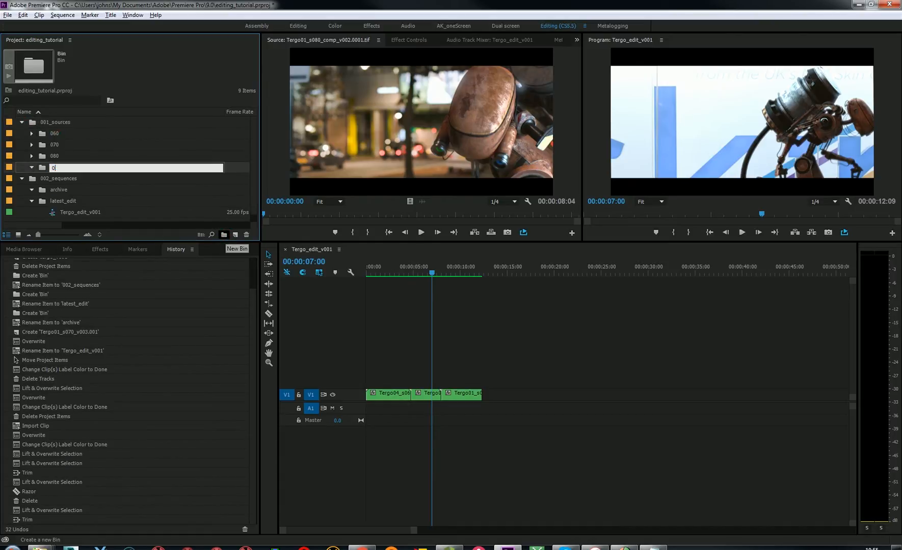
{"action": "key", "text": "Tab"}
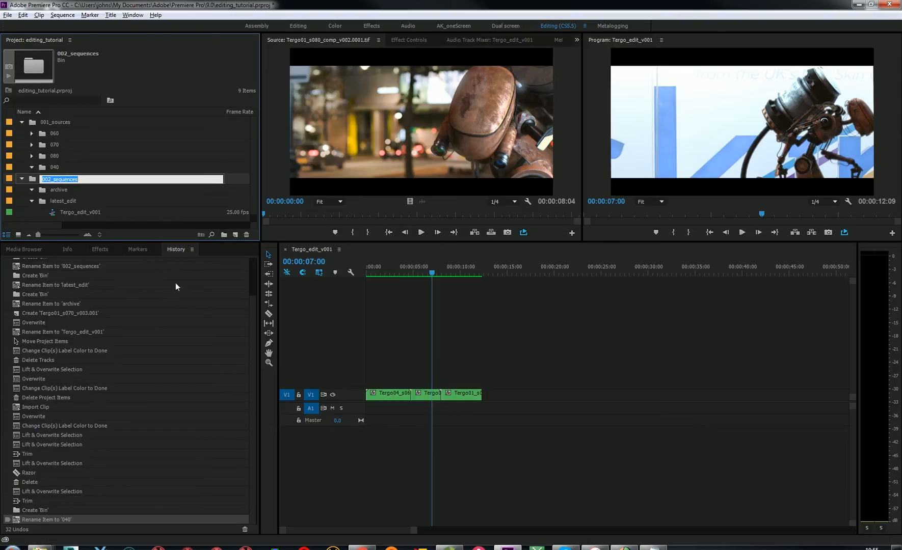
Import Tergo01_s040_comp_v002.0001.tif from the Tergo01 s040 v002 render folder into the 040 bin as an image sequence
{"action": "left_click", "coordinate": [40, 168]}
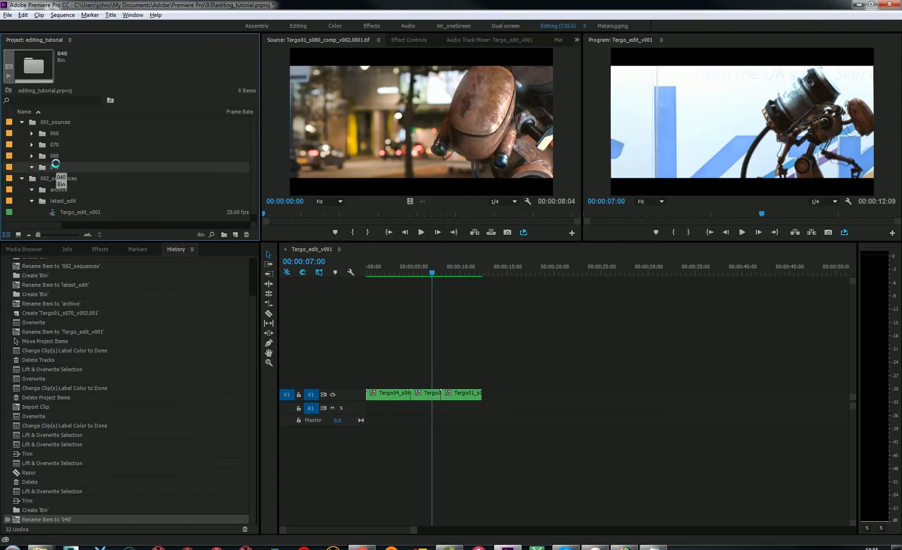
{"action": "key", "text": "ctrl+i"}
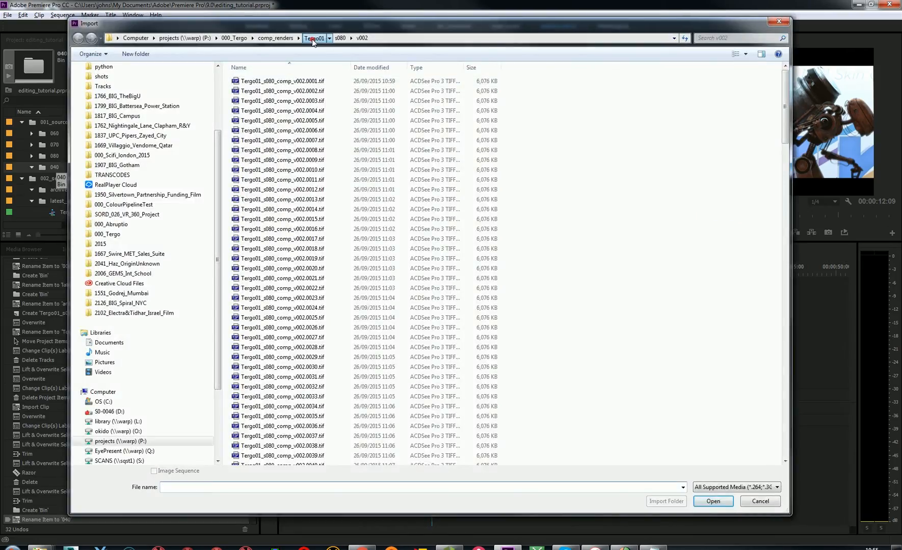
{"action": "left_click", "coordinate": [313, 38]}
{"action": "double_click", "coordinate": [249, 121]}
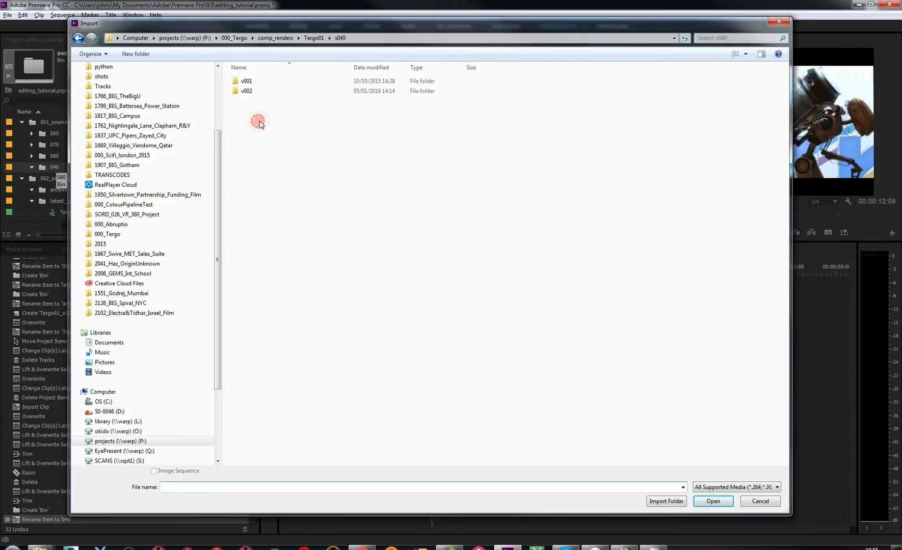
{"action": "double_click", "coordinate": [253, 91]}
{"action": "left_click", "coordinate": [303, 82]}
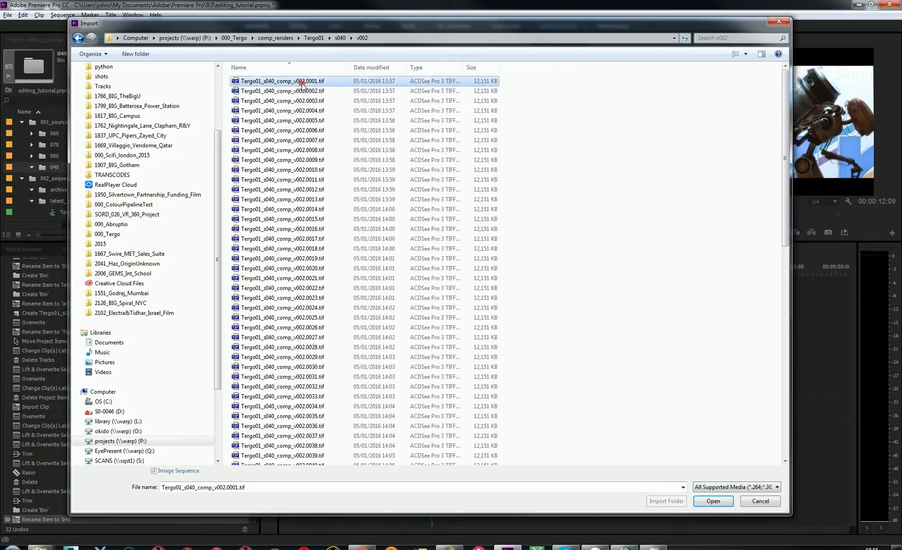
{"action": "left_click", "coordinate": [217, 468]}
{"action": "left_click", "coordinate": [713, 502]}
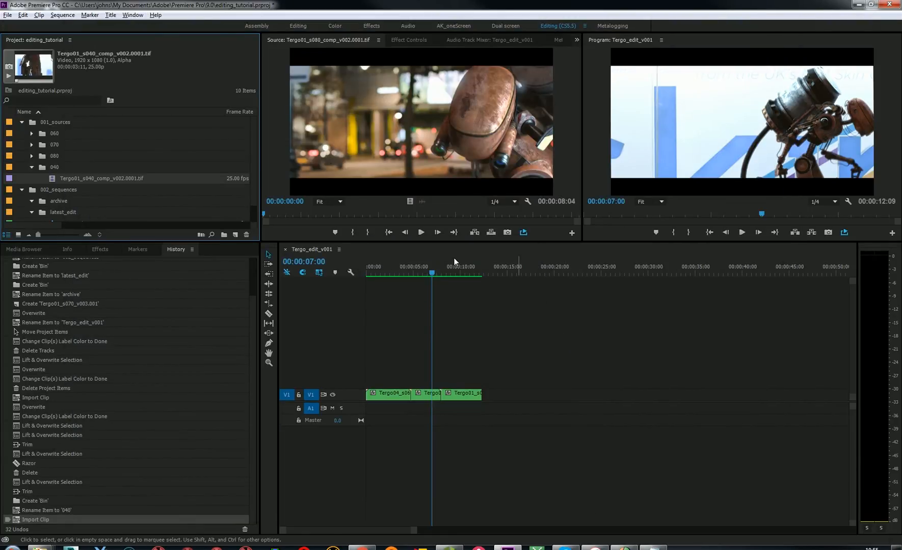
Import Tergo01_s040_comp_v002.0001.tif a second time into the 040 bin as an image sequence
{"action": "left_click", "coordinate": [42, 168]}
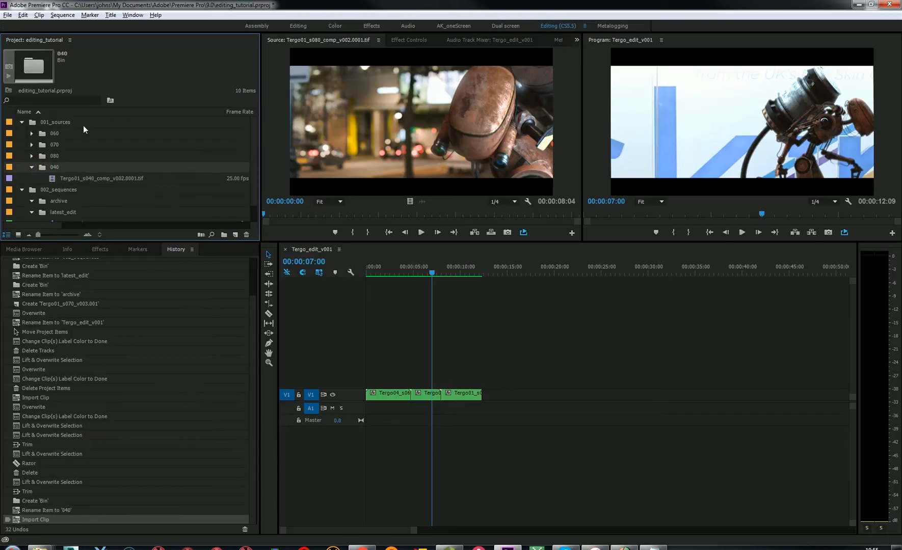
{"action": "key", "text": "ctrl+i"}
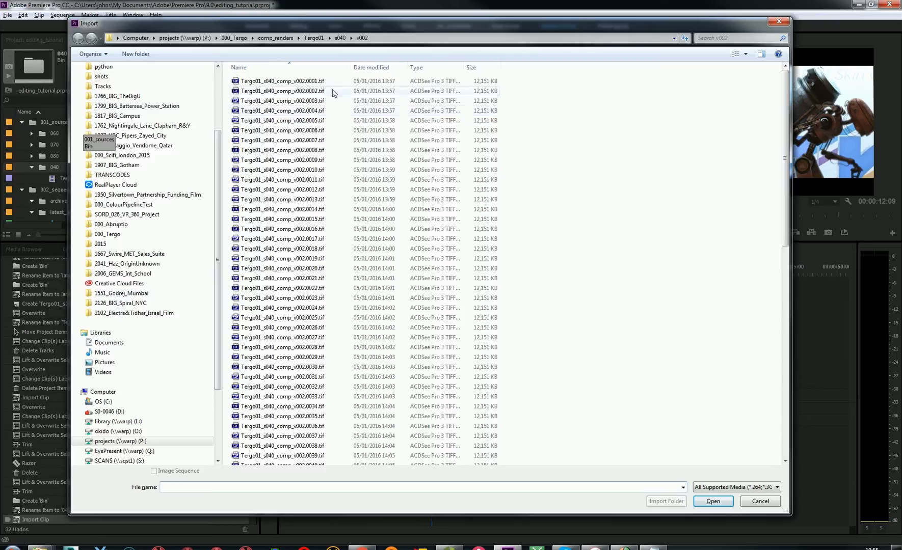
{"action": "left_click", "coordinate": [320, 81]}
{"action": "left_click", "coordinate": [170, 472]}
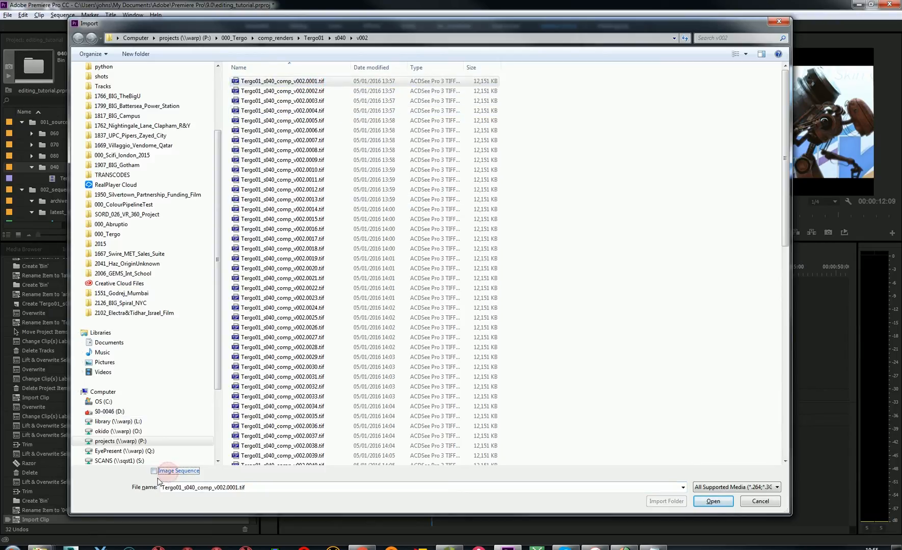
{"action": "double_click", "coordinate": [318, 81]}
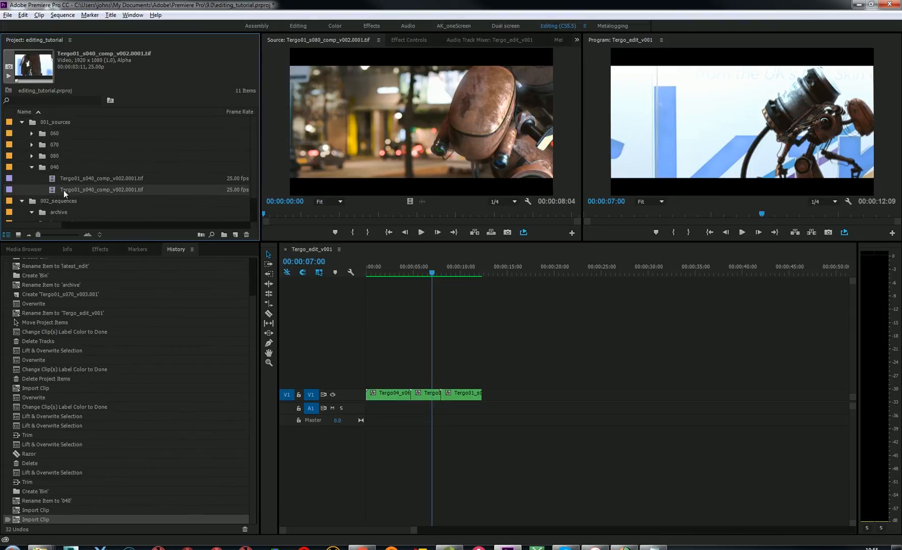
Import Tergo01_s040_comp_v002.0001.tif into the 040 bin as a single still, with the image sequence option off
{"action": "left_click", "coordinate": [53, 187]}
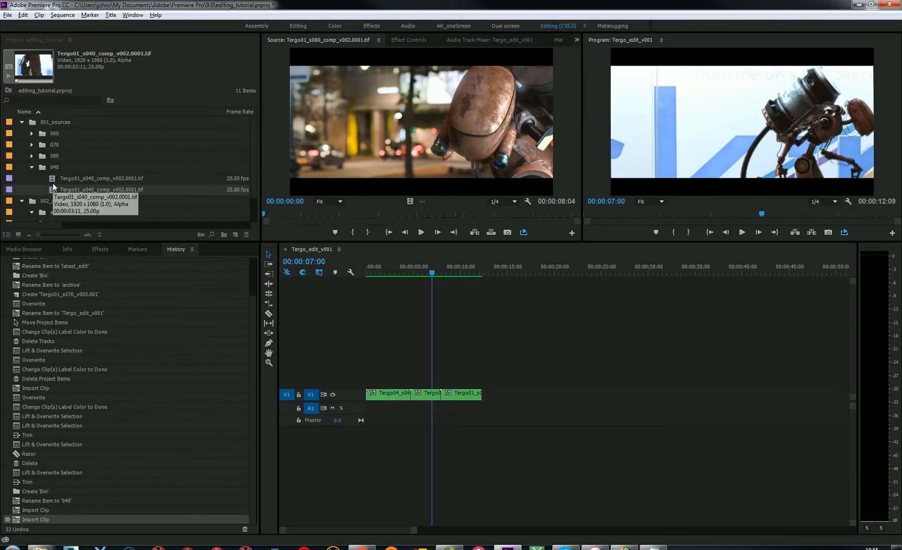
{"action": "key", "text": "ctrl+i"}
{"action": "left_click", "coordinate": [300, 81]}
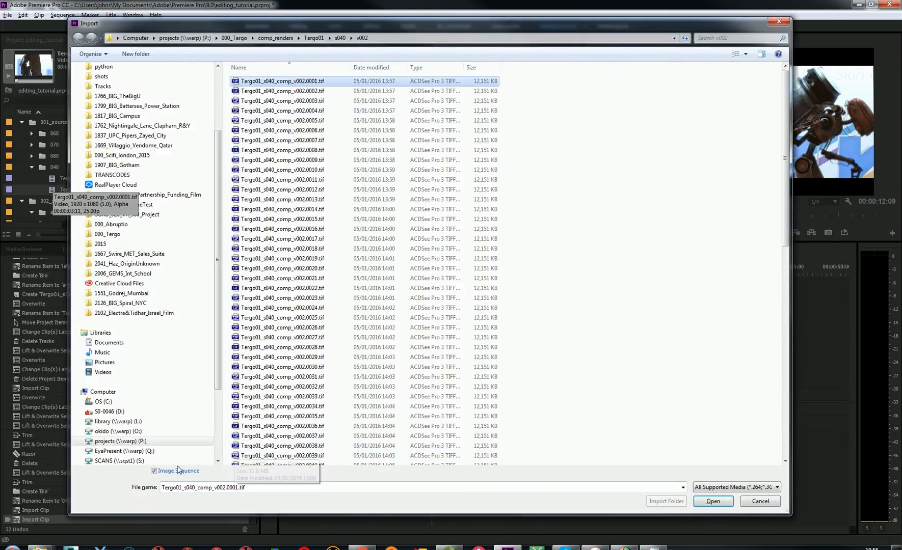
{"action": "left_click", "coordinate": [154, 470]}
{"action": "left_click", "coordinate": [713, 502]}
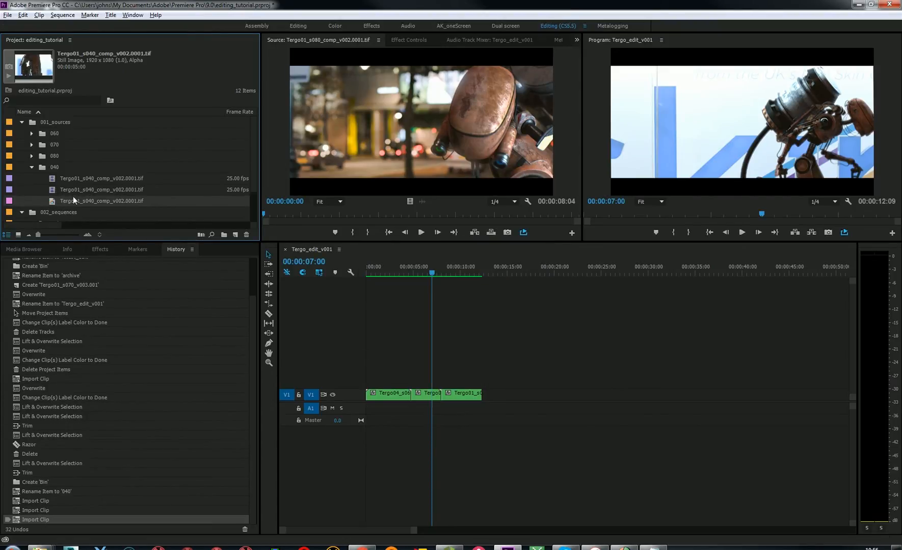
Compare the s040 still with the s040 image sequence by opening and scrubbing each in the source monitor
{"action": "left_click", "coordinate": [54, 189]}
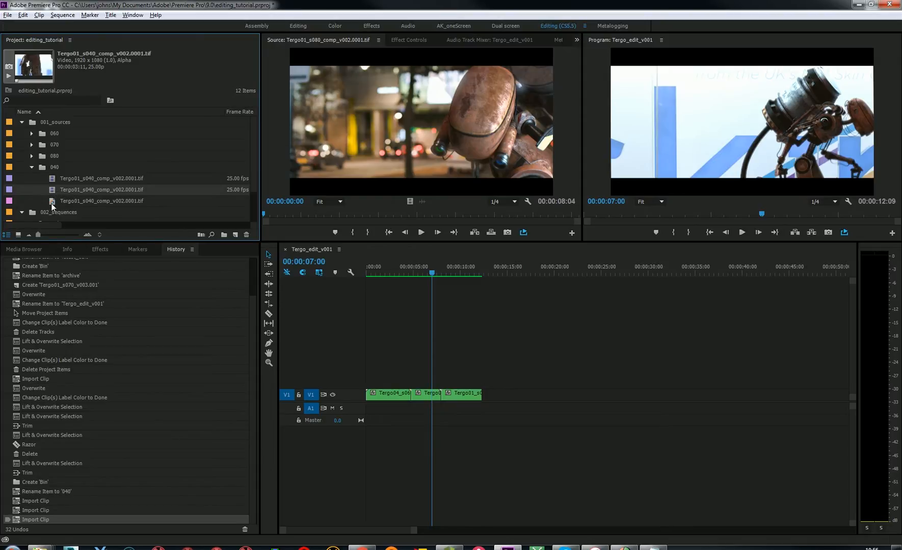
{"action": "left_click", "coordinate": [53, 202]}
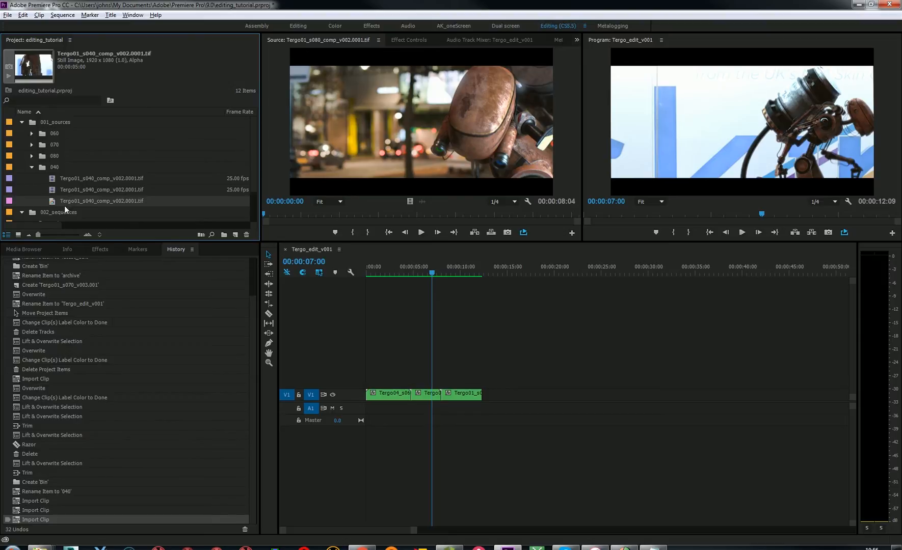
{"action": "double_click", "coordinate": [51, 204]}
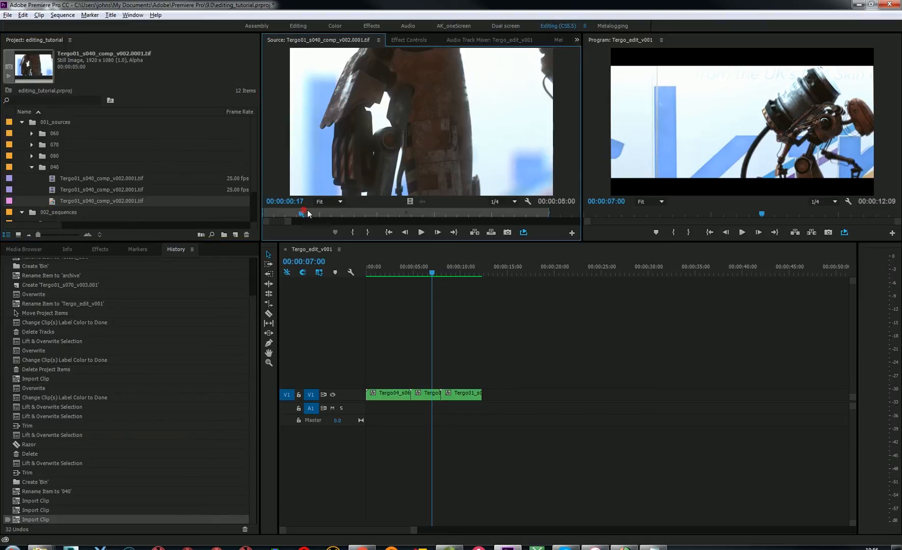
{"action": "left_click", "coordinate": [289, 214]}
{"action": "left_click_drag", "start_coordinate": [419, 207], "coordinate": [315, 220]}
{"action": "double_click", "coordinate": [52, 191]}
{"action": "left_click_drag", "start_coordinate": [289, 211], "coordinate": [395, 214]}
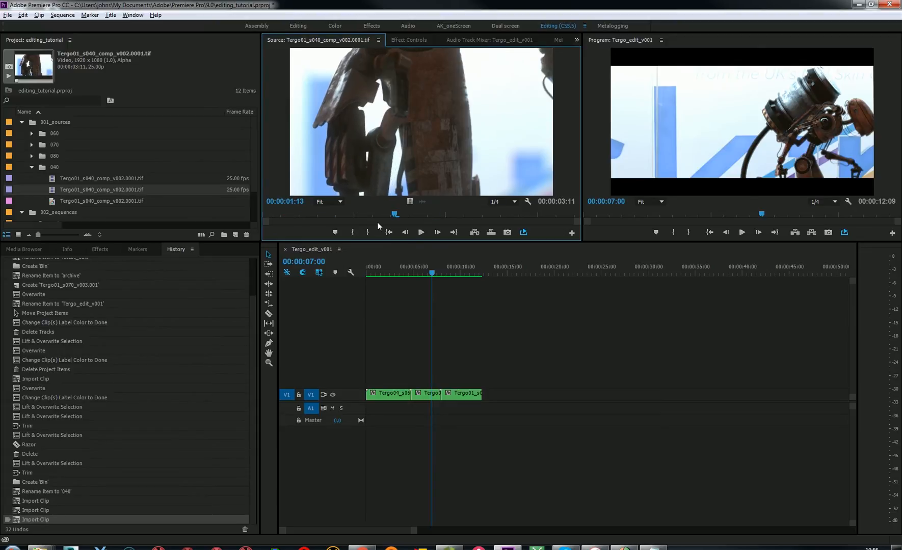
Delete the duplicate s040 image sequence and the s040 still from the 040 bin
{"action": "left_click", "coordinate": [21, 211]}
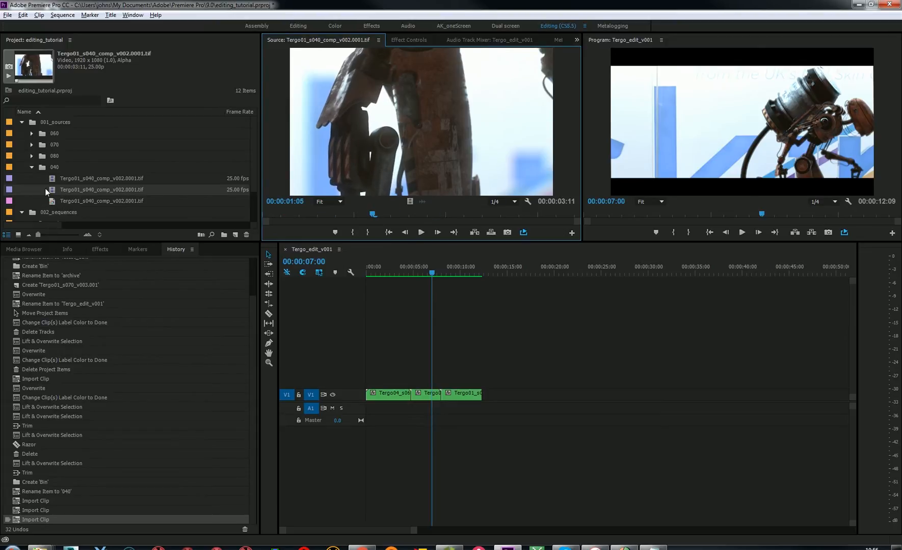
{"action": "left_click", "coordinate": [54, 202], "text": "shift"}
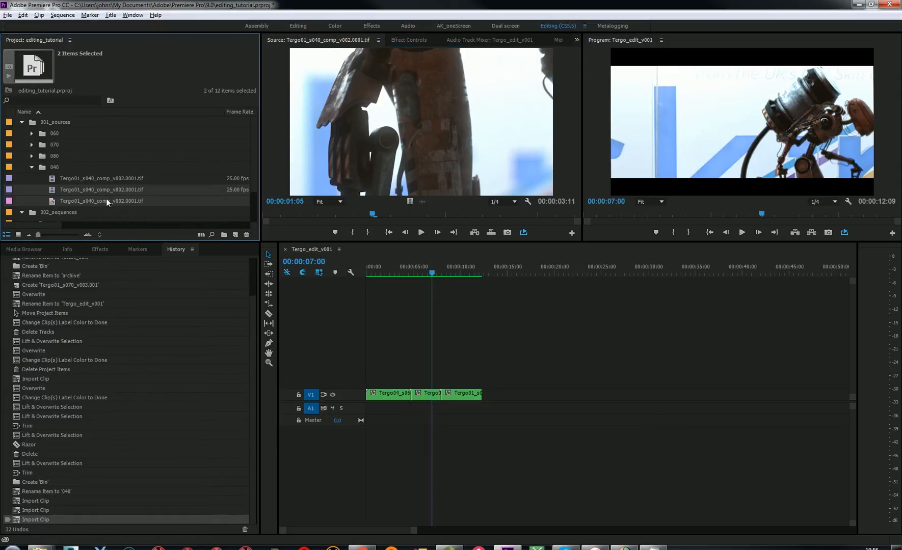
{"action": "key", "text": "Delete"}
Load the remaining s040 image sequence in the source monitor and move the sequence playhead to 00:00:00:00
{"action": "left_click", "coordinate": [56, 178]}
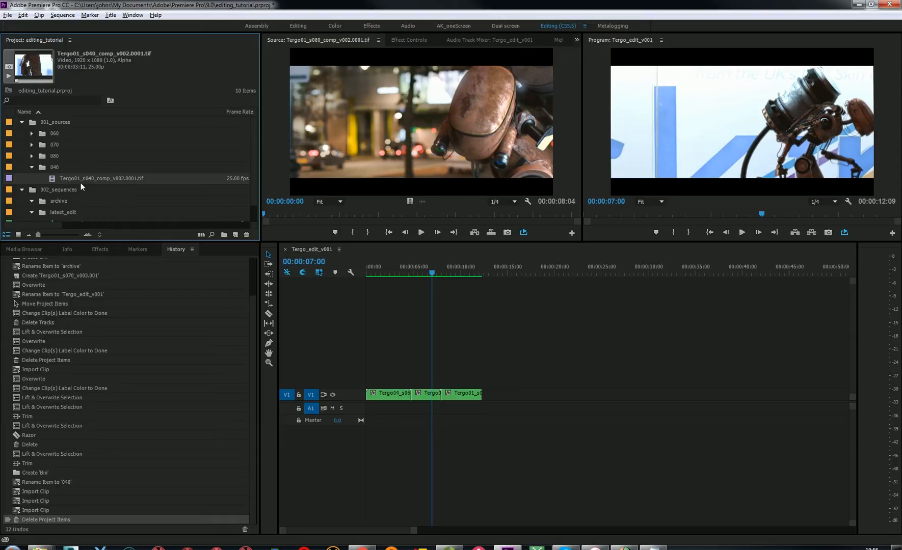
{"action": "left_click_drag", "start_coordinate": [54, 179], "coordinate": [397, 121]}
{"action": "left_click_drag", "start_coordinate": [431, 272], "coordinate": [328, 280]}
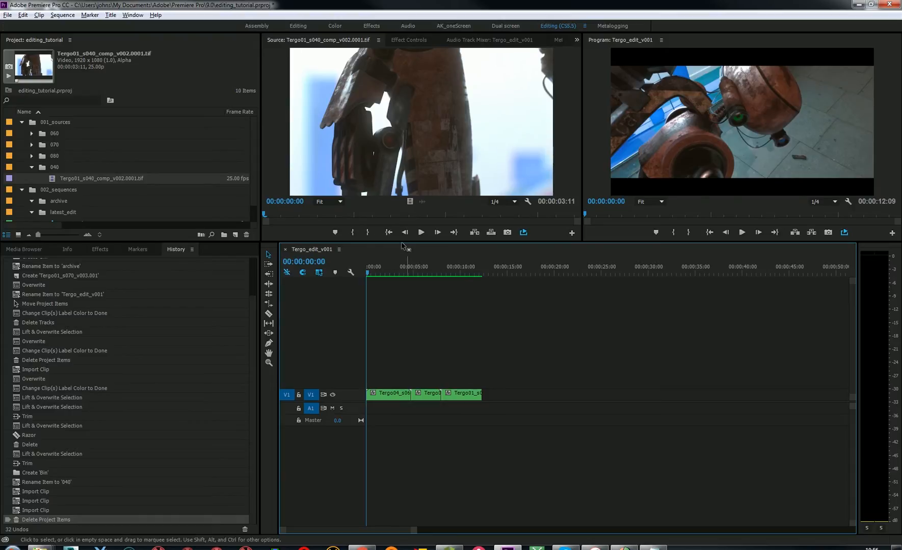
Try overwriting the start of track V1 with the s040 clip in two ways, undoing each overwrite
{"action": "left_click_drag", "start_coordinate": [407, 125], "coordinate": [369, 416]}
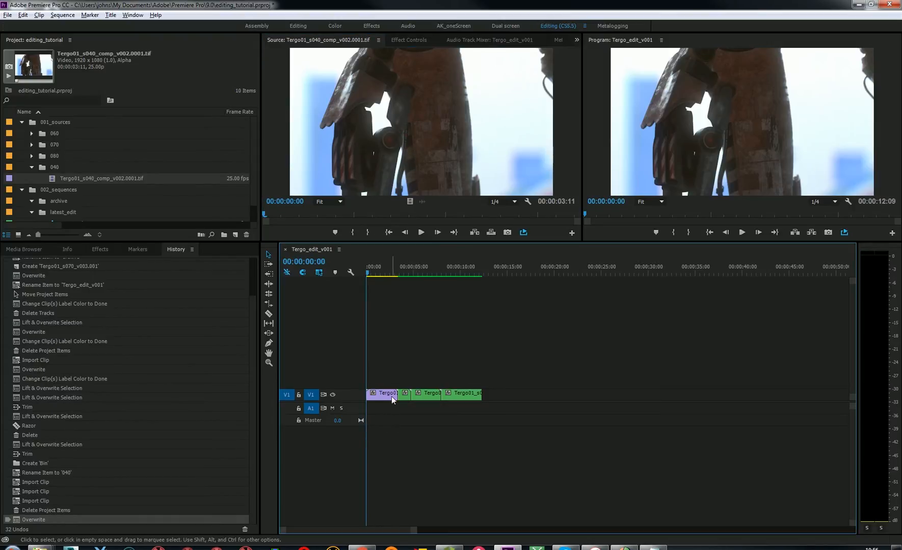
{"action": "key", "text": "ctrl+z"}
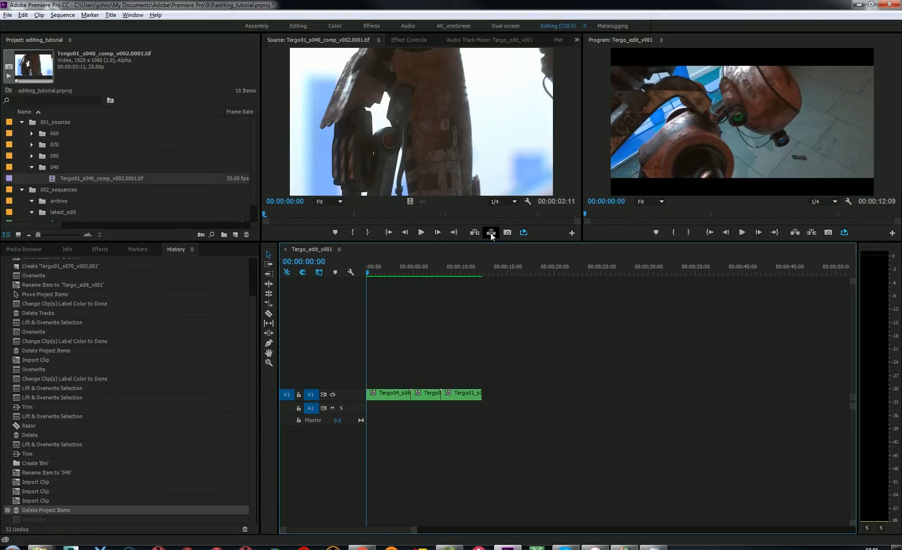
{"action": "left_click", "coordinate": [490, 232]}
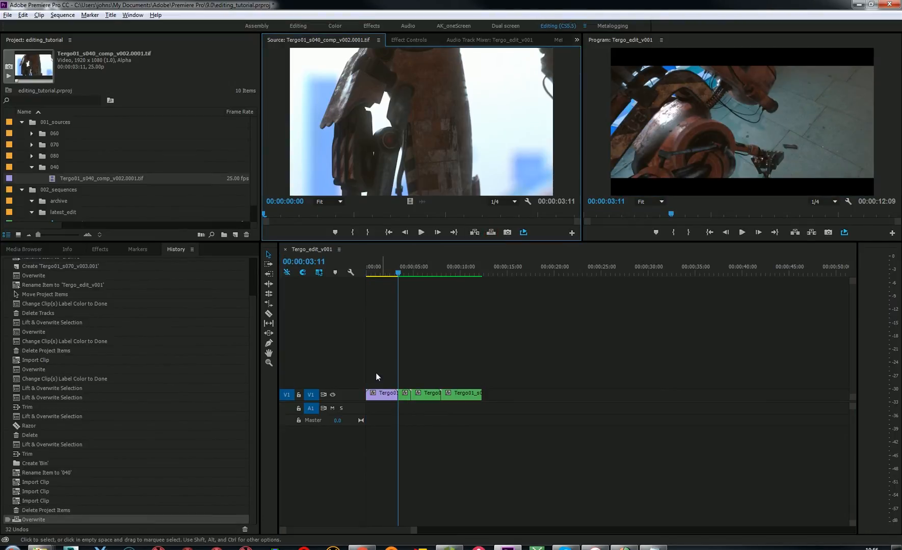
{"action": "key", "text": "ctrl+z"}
Insert the s040 clip at 00:00:00:00 on V1 ahead of the existing clips and set its label to Done
{"action": "left_click_drag", "start_coordinate": [374, 276], "coordinate": [333, 279]}
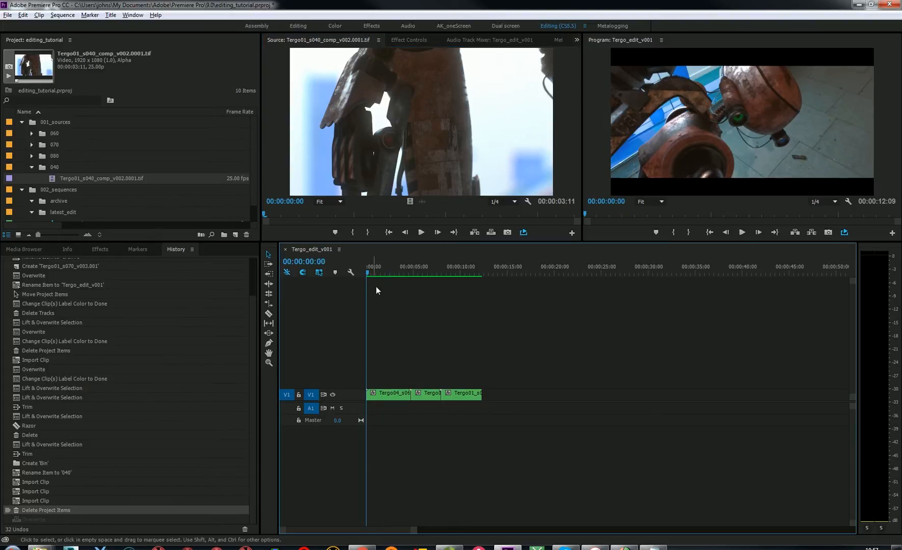
{"action": "left_click", "coordinate": [474, 232]}
{"action": "left_click_drag", "start_coordinate": [396, 271], "coordinate": [384, 397]}
{"action": "right_click", "coordinate": [384, 397]}
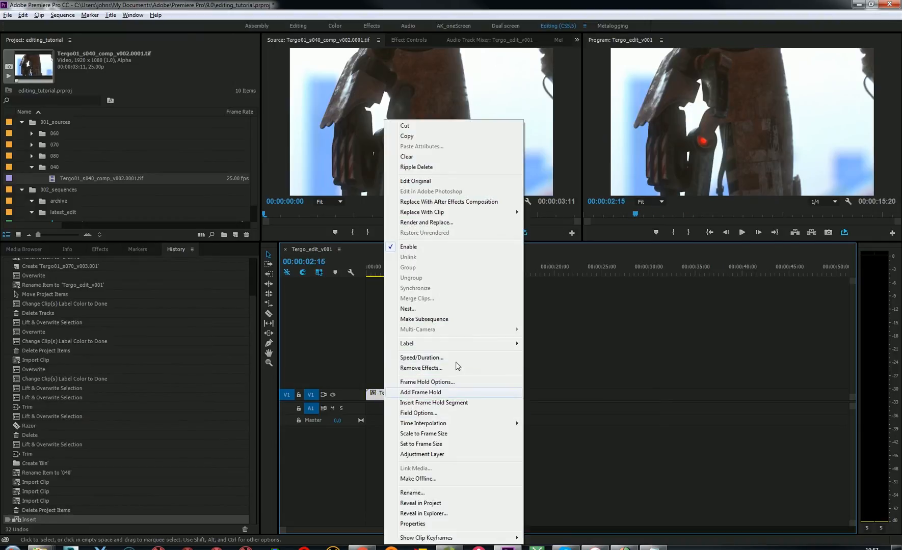
{"action": "mouse_move", "coordinate": [455, 344]}
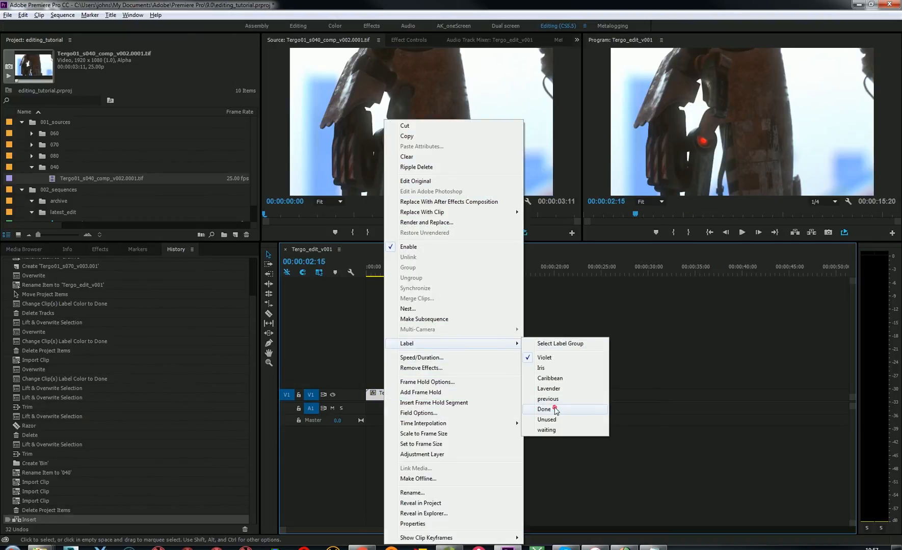
{"action": "left_click", "coordinate": [557, 409]}
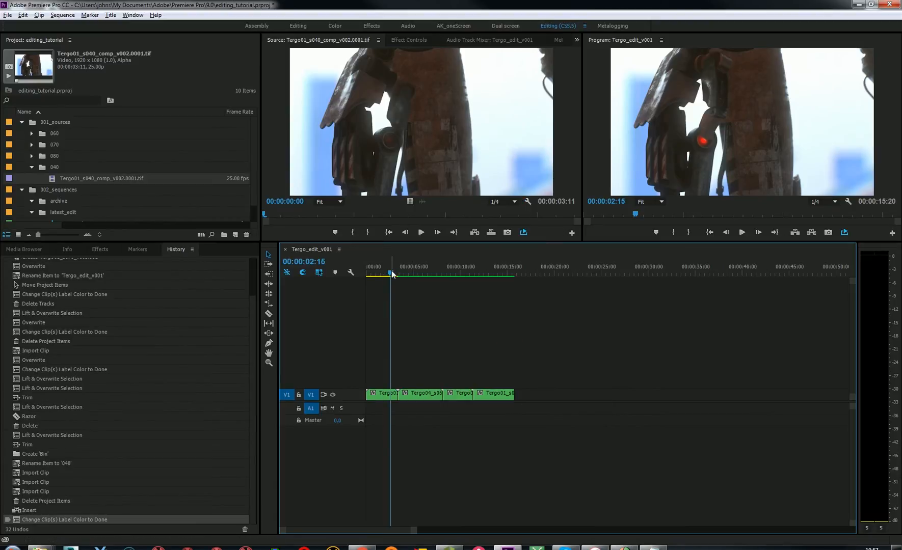
Scrub and step frame by frame near the end of the s040 clip, leaving the playhead at 00:00:02:22
{"action": "key", "text": "equal"}
{"action": "key", "text": "equal"}
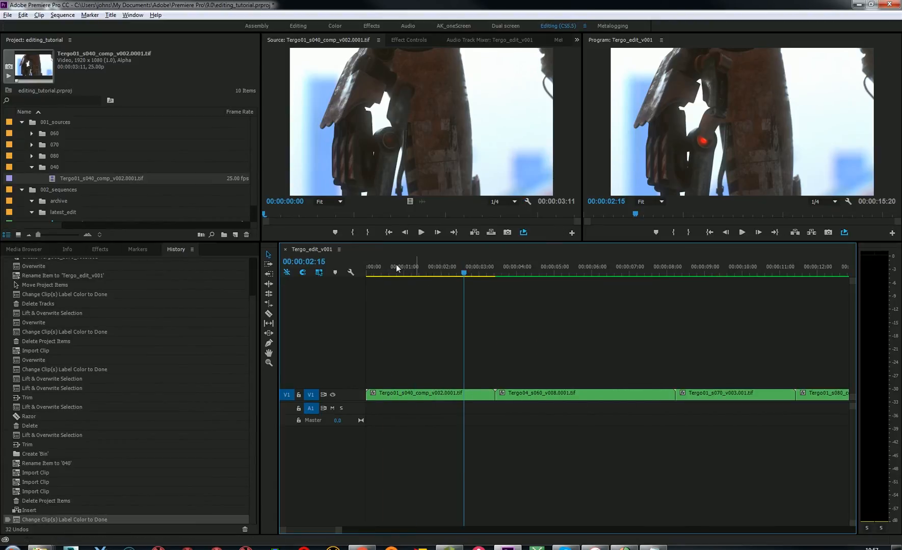
{"action": "mouse_move", "coordinate": [464, 272]}
{"action": "left_mouse_down"}
{"action": "mouse_move", "coordinate": [505, 276]}
{"action": "mouse_move", "coordinate": [447, 284]}
{"action": "mouse_move", "coordinate": [494, 285]}
{"action": "mouse_move", "coordinate": [454, 289]}
{"action": "mouse_move", "coordinate": [465, 289]}
{"action": "left_mouse_up"}
{"action": "left_click", "coordinate": [466, 273]}
{"action": "mouse_move", "coordinate": [465, 273]}
{"action": "left_mouse_down"}
{"action": "mouse_move", "coordinate": [452, 274]}
{"action": "mouse_move", "coordinate": [460, 276]}
{"action": "left_mouse_up"}
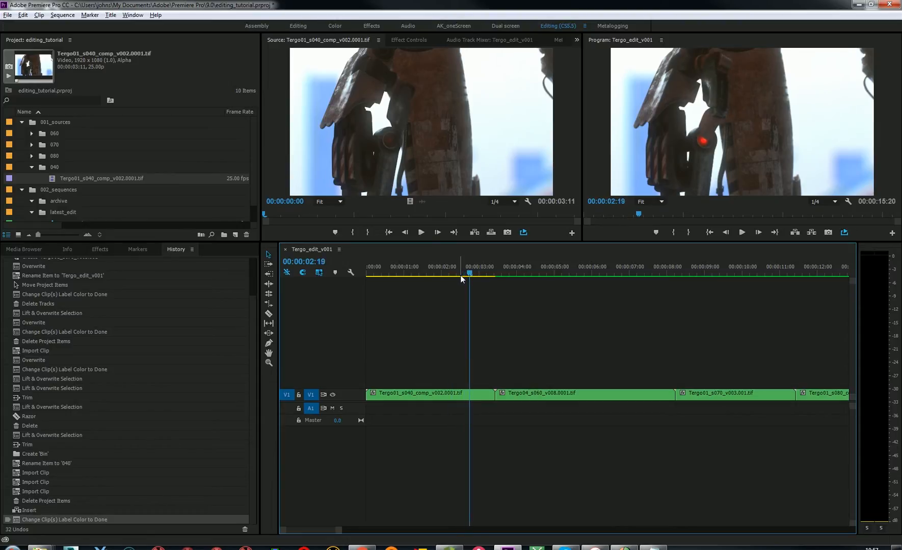
{"action": "key", "text": "Right"}
{"action": "key", "text": "Right"}
{"action": "key", "text": "Right"}
{"action": "key", "text": "Left"}
{"action": "key", "text": "Right"}
{"action": "key", "text": "Left"}
{"action": "key", "text": "Left"}
{"action": "key", "text": "Left"}
{"action": "key", "text": "Left"}
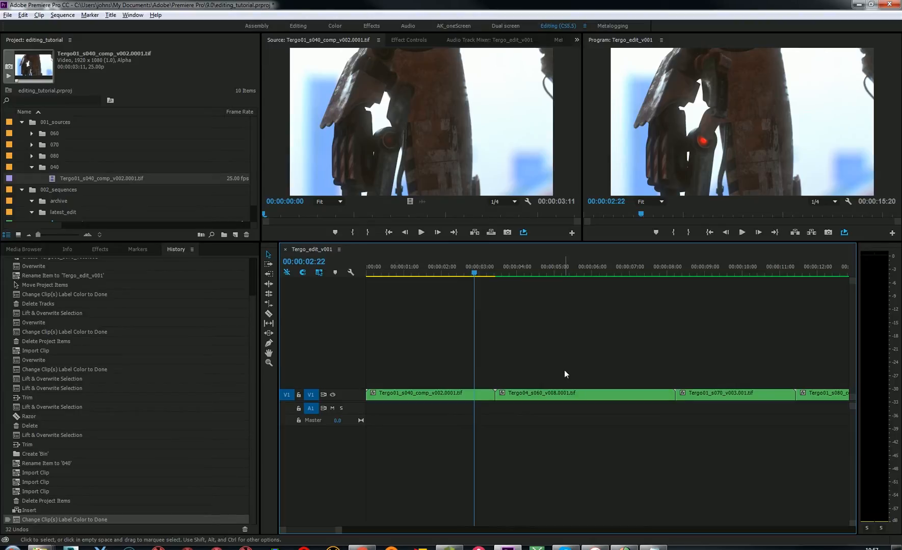
Move the s060, s070 and s080 clips together back to 00:00:02:22, overwriting the tail of the s040 clip
{"action": "key", "text": "minus"}
{"action": "left_click_drag", "start_coordinate": [458, 355], "coordinate": [657, 426]}
{"action": "left_click_drag", "start_coordinate": [472, 399], "coordinate": [461, 399]}
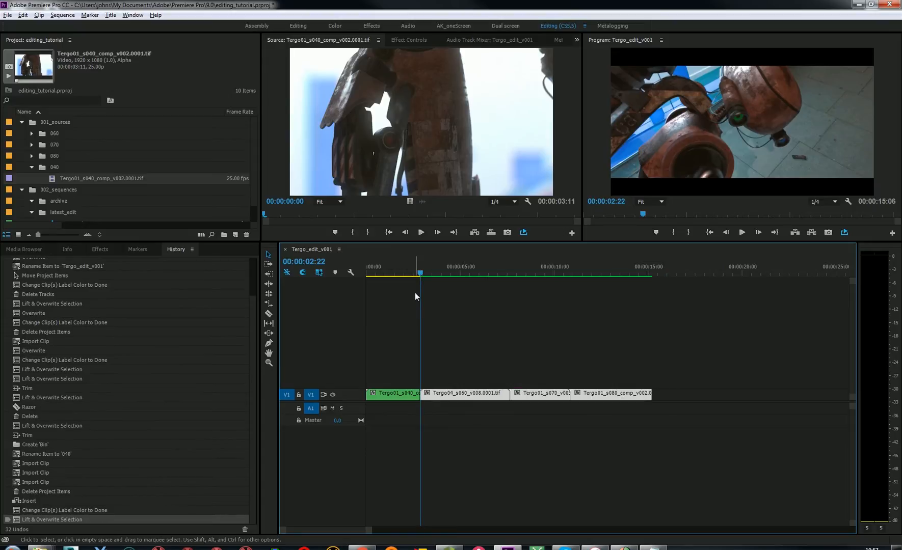
Scrub across the cut between s040 and s060 and leave the playhead at 00:00:04:17 in the s060 clip
{"action": "left_click_drag", "start_coordinate": [401, 275], "coordinate": [415, 273]}
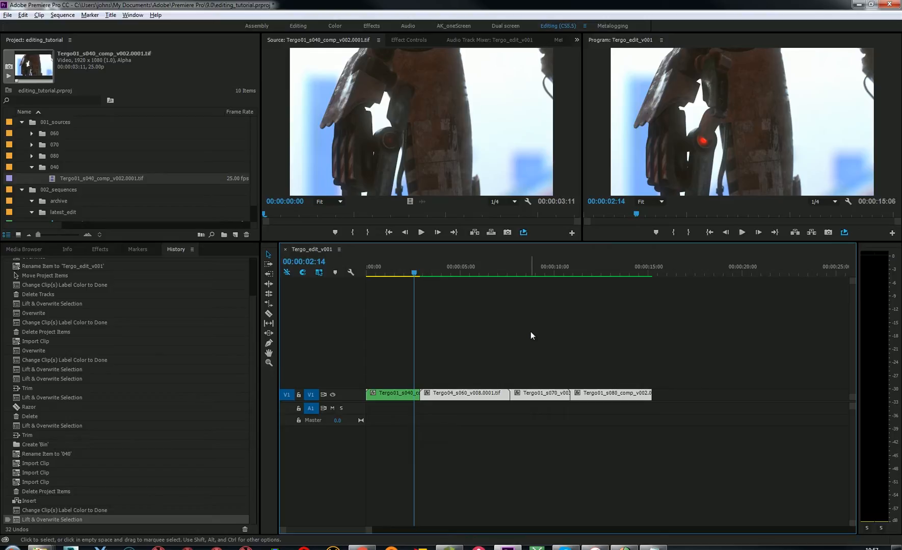
{"action": "left_click", "coordinate": [508, 353]}
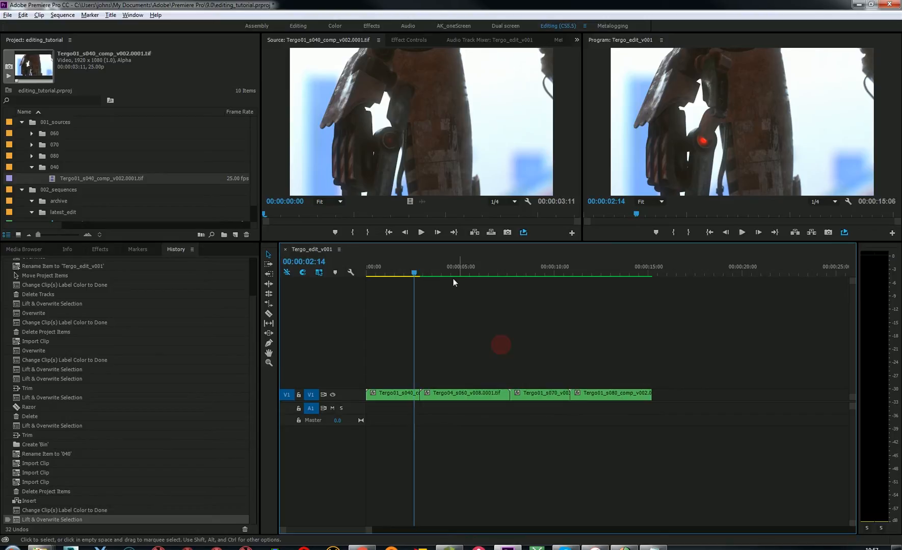
{"action": "left_click", "coordinate": [422, 269]}
{"action": "left_click_drag", "start_coordinate": [424, 270], "coordinate": [455, 276]}
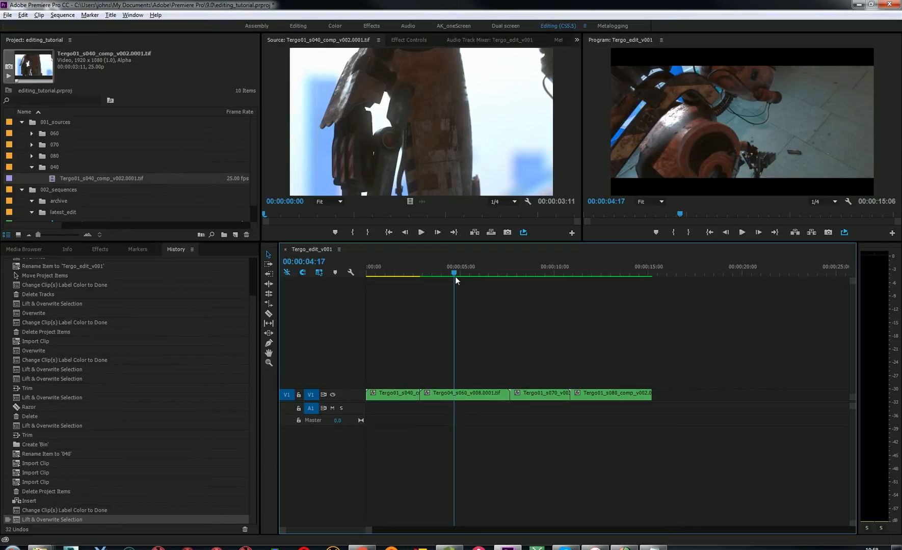
{"action": "key", "text": "equal"}
{"action": "key", "text": "equal"}
{"action": "key", "text": "minus"}
{"action": "key", "text": "minus"}
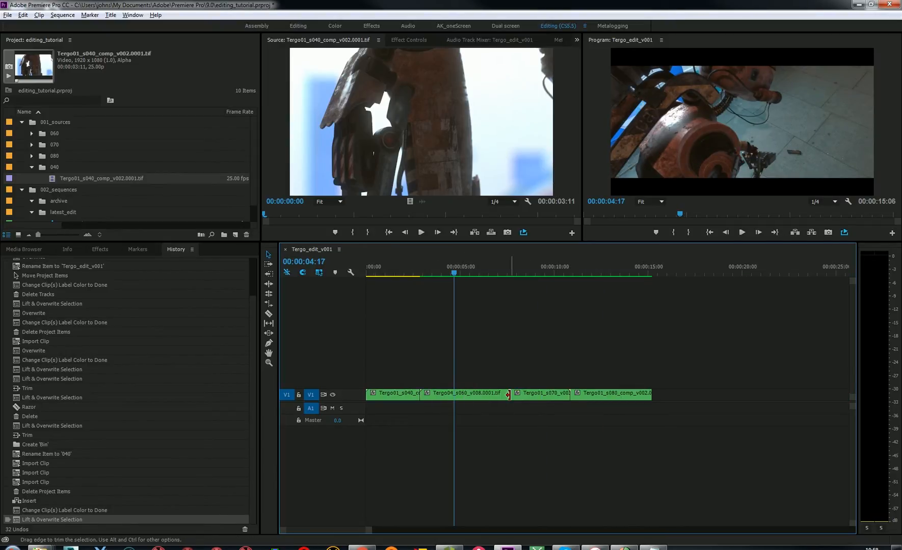
Try trimming the s060 clip's head to the playhead and then shortening its tail, undoing each trim
{"action": "left_click_drag", "start_coordinate": [422, 394], "coordinate": [454, 394]}
{"action": "key", "text": "ctrl+z"}
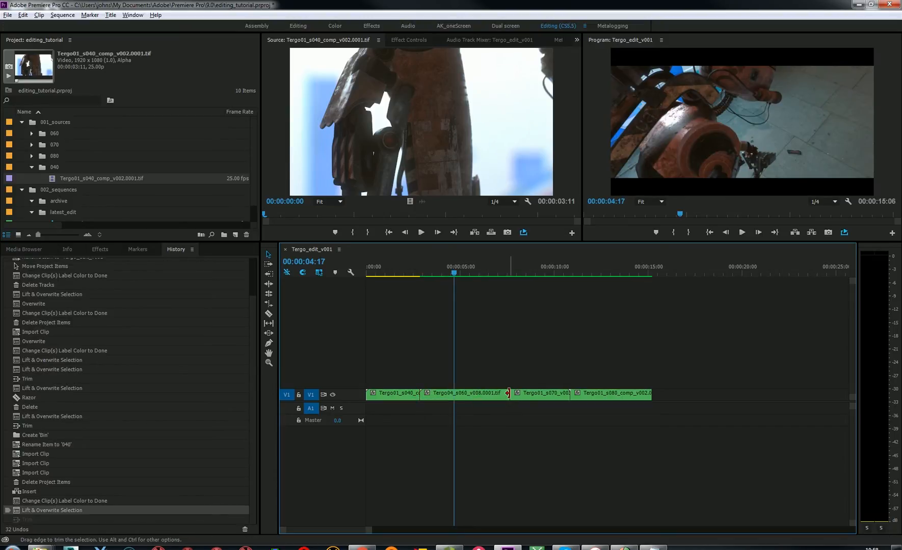
{"action": "left_click_drag", "start_coordinate": [510, 395], "coordinate": [484, 396]}
{"action": "key", "text": "ctrl+z"}
Razor the s060 clip into three pieces, cutting at 00:00:04:17 and about three-quarters of the way along it
{"action": "key", "text": "c"}
{"action": "left_click", "coordinate": [453, 395]}
{"action": "left_click", "coordinate": [488, 395]}
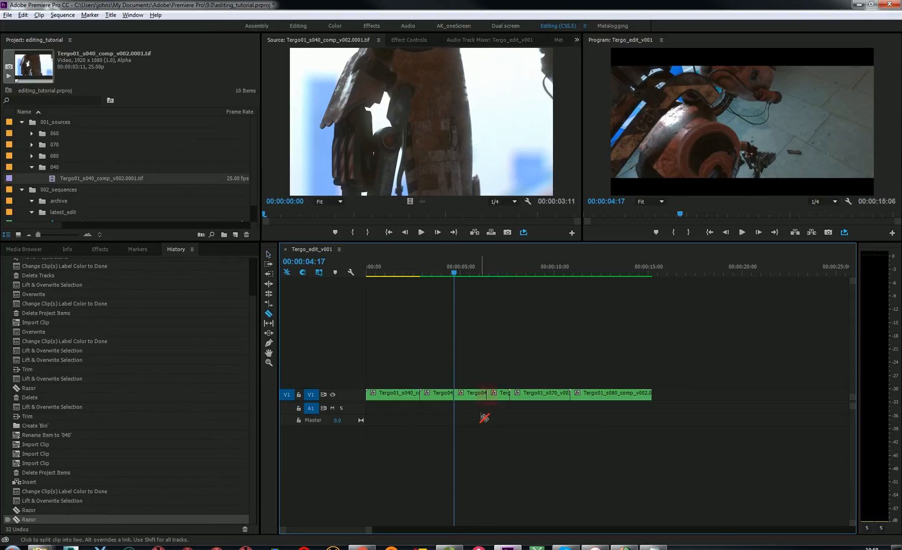
Move the first s060 piece after s080, place the last piece directly after s040, and butt the middle piece against it
{"action": "key", "text": "v"}
{"action": "left_click_drag", "start_coordinate": [441, 397], "coordinate": [674, 405]}
{"action": "left_click_drag", "start_coordinate": [497, 396], "coordinate": [427, 397]}
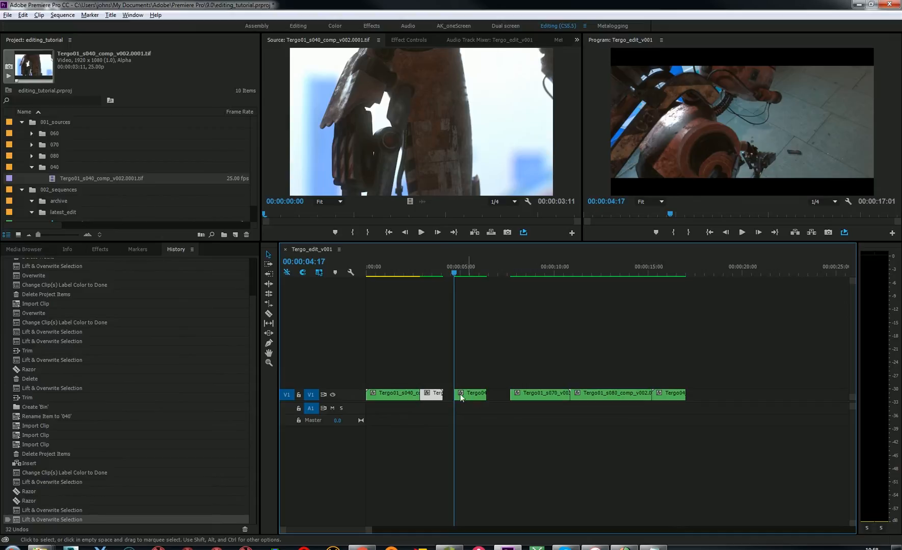
{"action": "left_click_drag", "start_coordinate": [470, 395], "coordinate": [458, 396]}
{"action": "left_click_drag", "start_coordinate": [729, 363], "coordinate": [533, 413]}
{"action": "left_click", "coordinate": [535, 388]}
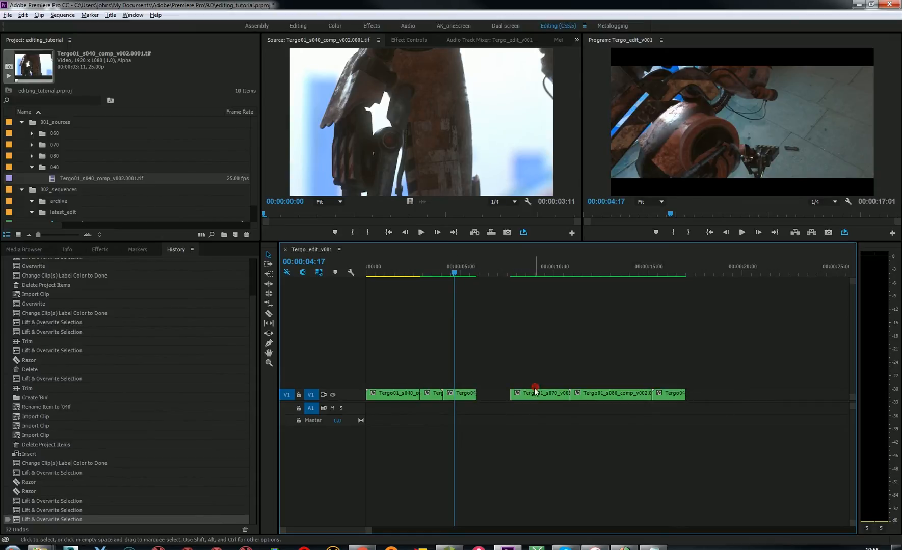
{"action": "left_click_drag", "start_coordinate": [765, 366], "coordinate": [515, 411]}
{"action": "left_click", "coordinate": [501, 368]}
Undo the moves of the s060 pieces and both razor cuts
{"action": "key", "text": "ctrl+z"}
{"action": "key", "text": "ctrl+z"}
{"action": "key", "text": "ctrl+z"}
{"action": "key", "text": "ctrl+z"}
{"action": "key", "text": "ctrl+z"}
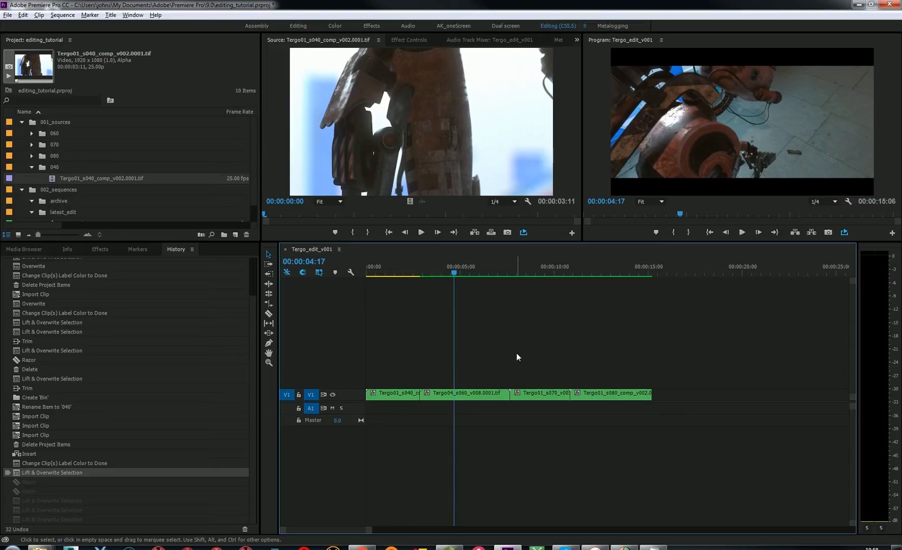
Scrub the sequence and step through frames just after the cut between s040 and s060 to examine where s060 starts
{"action": "left_click", "coordinate": [461, 394]}
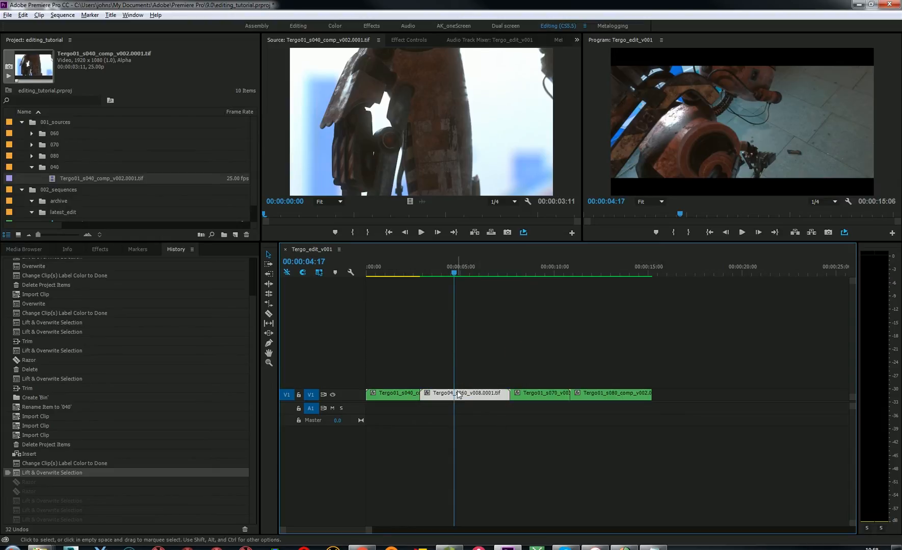
{"action": "mouse_move", "coordinate": [48, 181]}
{"action": "left_mouse_down"}
{"action": "mouse_move", "coordinate": [351, 247]}
{"action": "mouse_move", "coordinate": [453, 408]}
{"action": "mouse_move", "coordinate": [428, 403]}
{"action": "mouse_move", "coordinate": [444, 393]}
{"action": "mouse_move", "coordinate": [366, 383]}
{"action": "mouse_move", "coordinate": [53, 177]}
{"action": "left_mouse_up"}
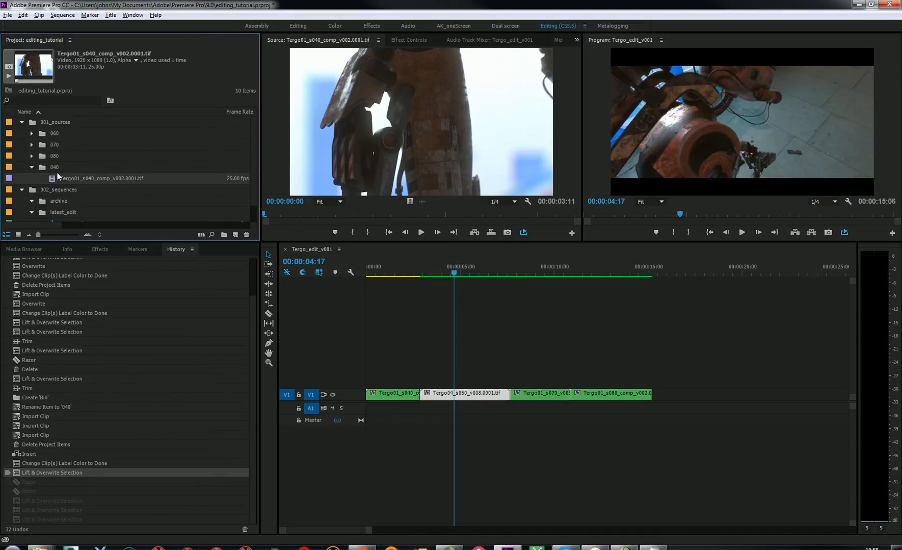
{"action": "left_click_drag", "start_coordinate": [438, 271], "coordinate": [667, 276]}
{"action": "left_click", "coordinate": [693, 339]}
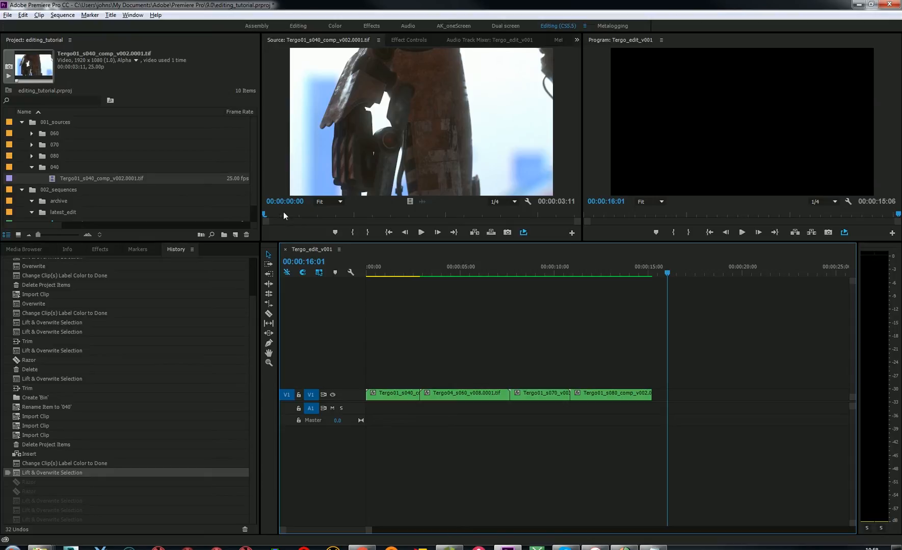
{"action": "left_click", "coordinate": [412, 270]}
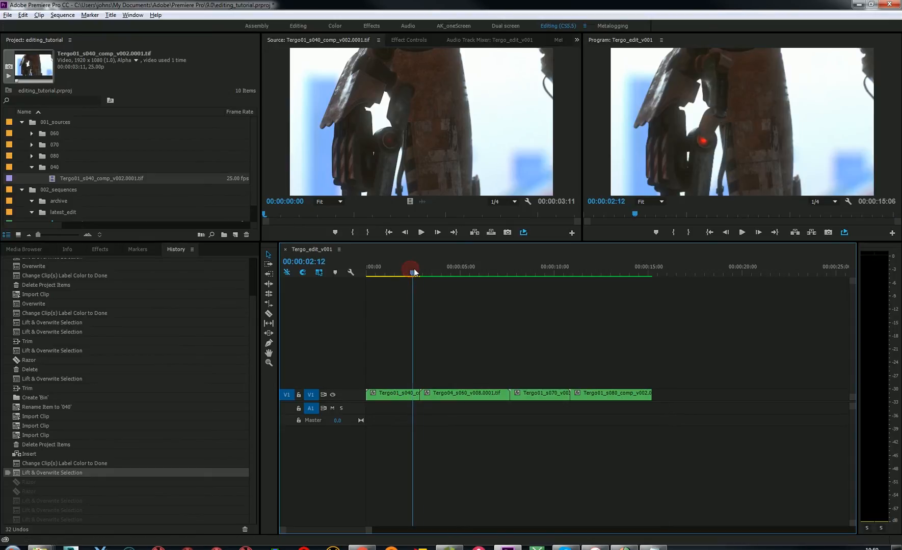
{"action": "left_click", "coordinate": [428, 271]}
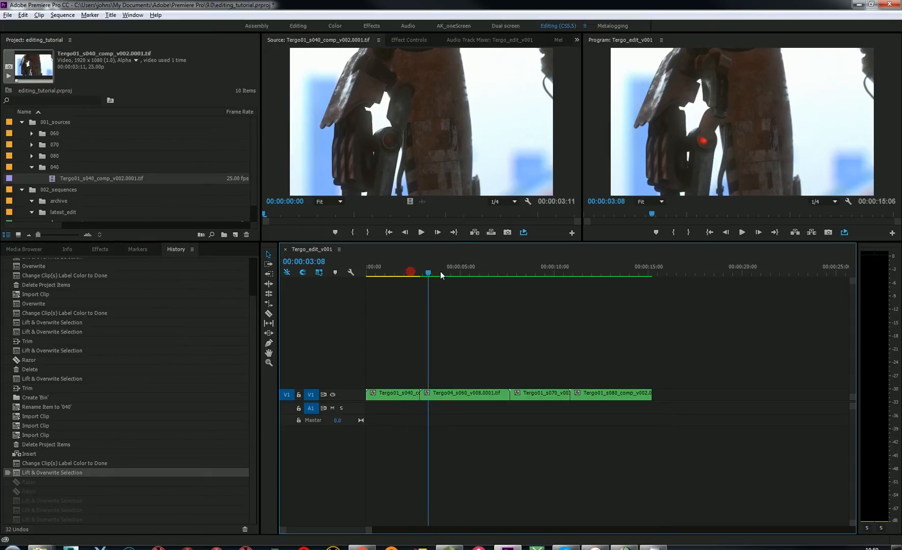
{"action": "key", "text": "shift+Right"}
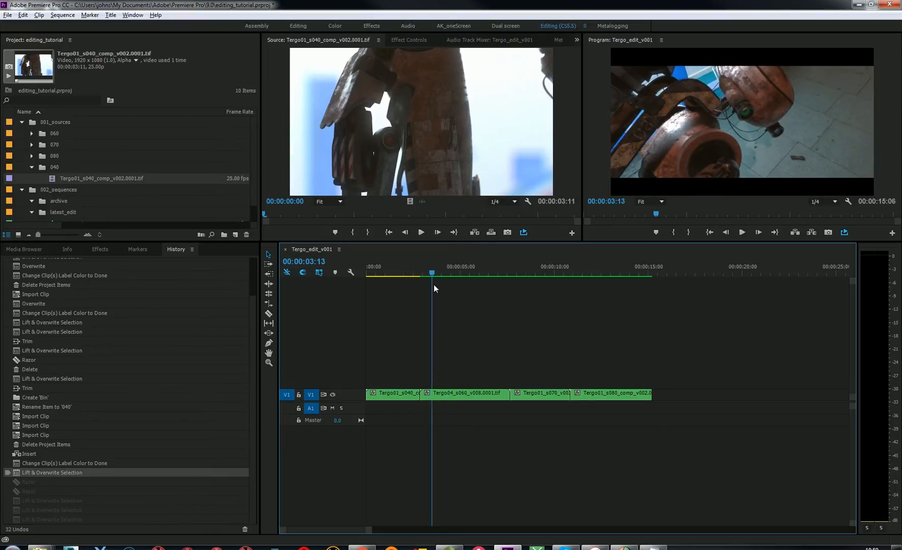
{"action": "key", "text": "Left"}
{"action": "key", "text": "Left"}
{"action": "key", "text": "Left"}
{"action": "key", "text": "Left"}
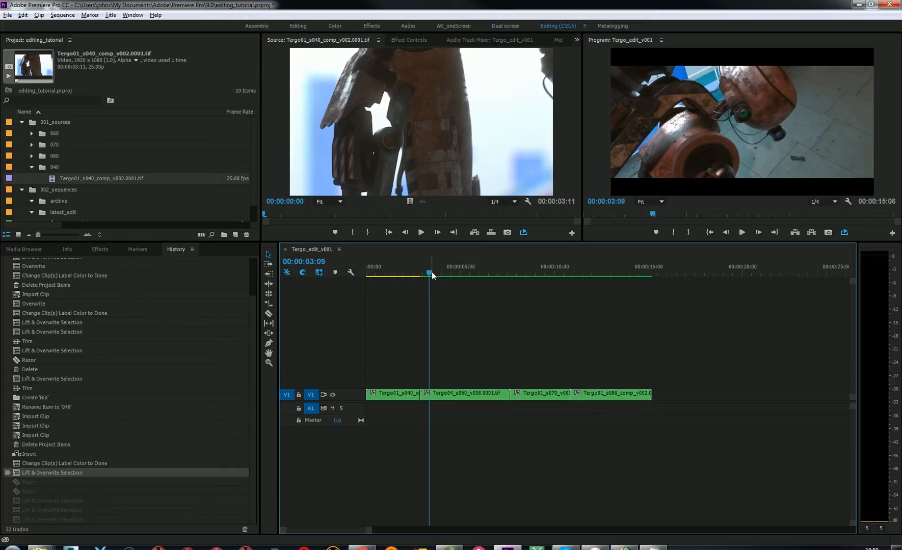
{"action": "left_click", "coordinate": [433, 272]}
{"action": "key", "text": "Right"}
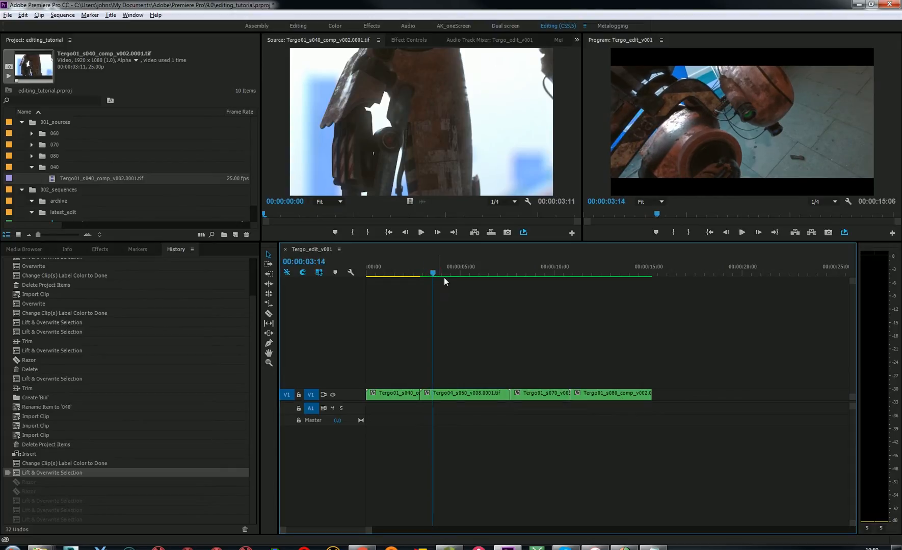
Mark the s040 source clip's in point at 00:00:00:10 and its out point at 00:00:02:21
{"action": "mouse_move", "coordinate": [280, 217]}
{"action": "left_mouse_down"}
{"action": "mouse_move", "coordinate": [352, 216]}
{"action": "mouse_move", "coordinate": [276, 218]}
{"action": "mouse_move", "coordinate": [301, 219]}
{"action": "mouse_move", "coordinate": [300, 202]}
{"action": "mouse_move", "coordinate": [281, 202]}
{"action": "mouse_move", "coordinate": [289, 206]}
{"action": "left_mouse_up"}
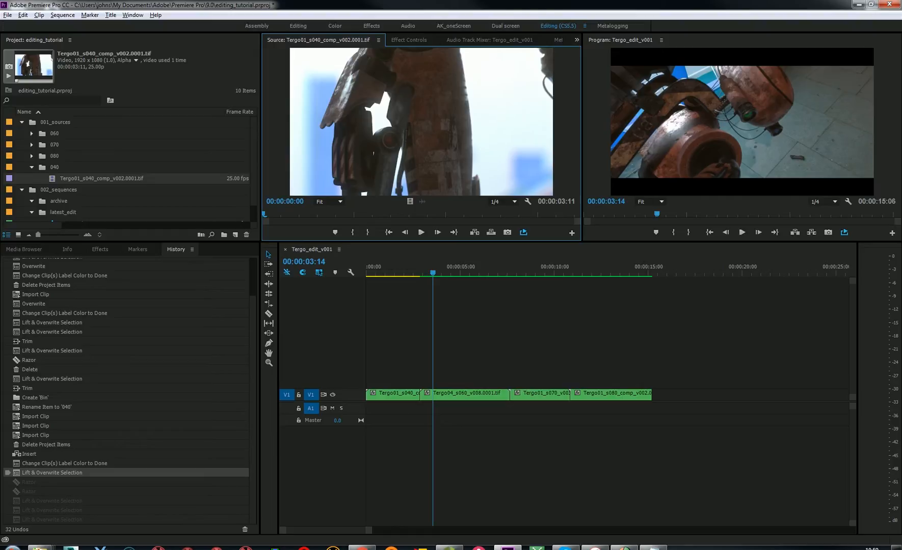
{"action": "left_click", "coordinate": [293, 202]}
{"action": "type", "text": "10"}
{"action": "key", "text": "Return"}
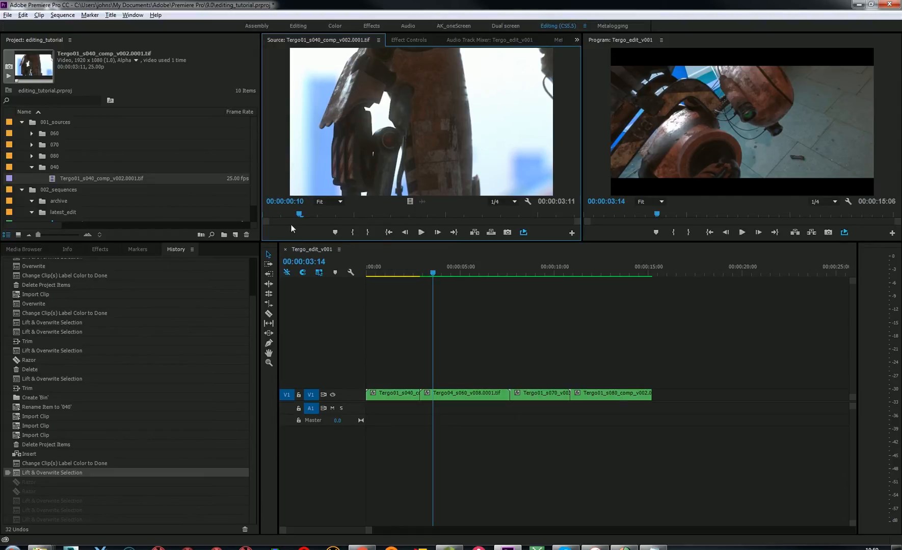
{"action": "left_click", "coordinate": [352, 233]}
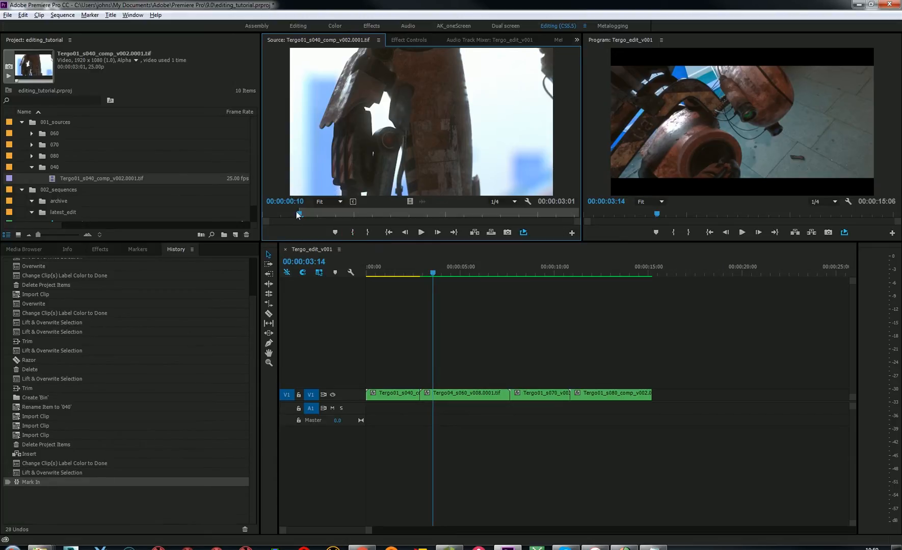
{"action": "left_click_drag", "start_coordinate": [303, 214], "coordinate": [524, 223]}
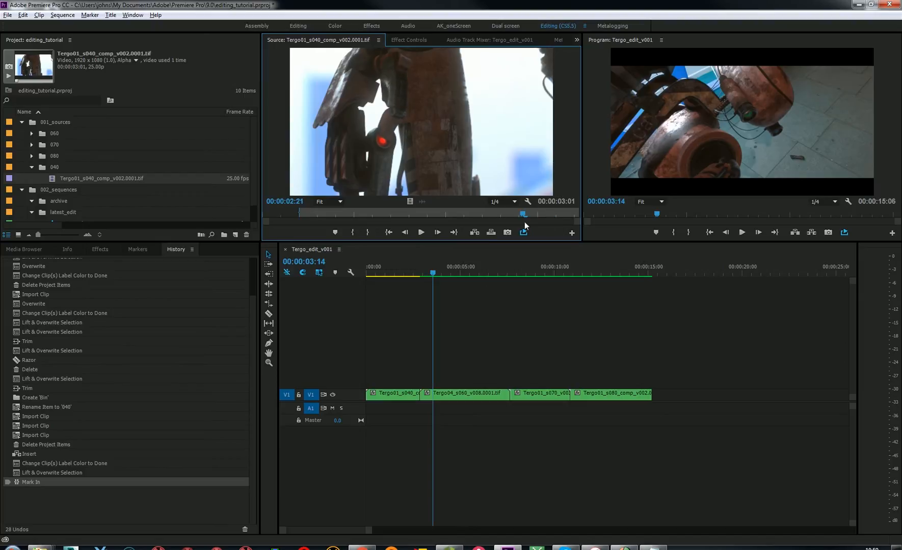
{"action": "left_click", "coordinate": [368, 233]}
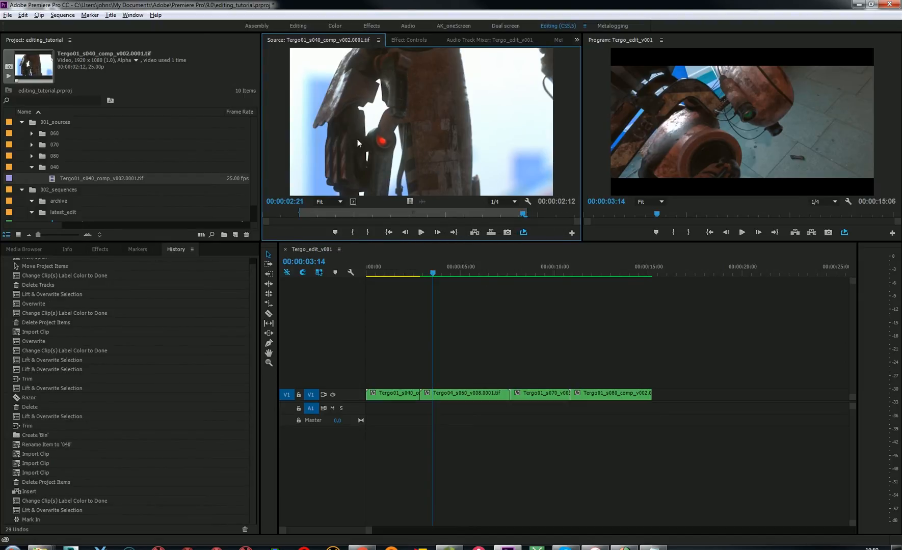
Try placing the marked s040 range directly after the s080 clip, scrub over it, and undo the placement
{"action": "left_click_drag", "start_coordinate": [392, 108], "coordinate": [661, 400]}
{"action": "left_click_drag", "start_coordinate": [647, 270], "coordinate": [670, 274]}
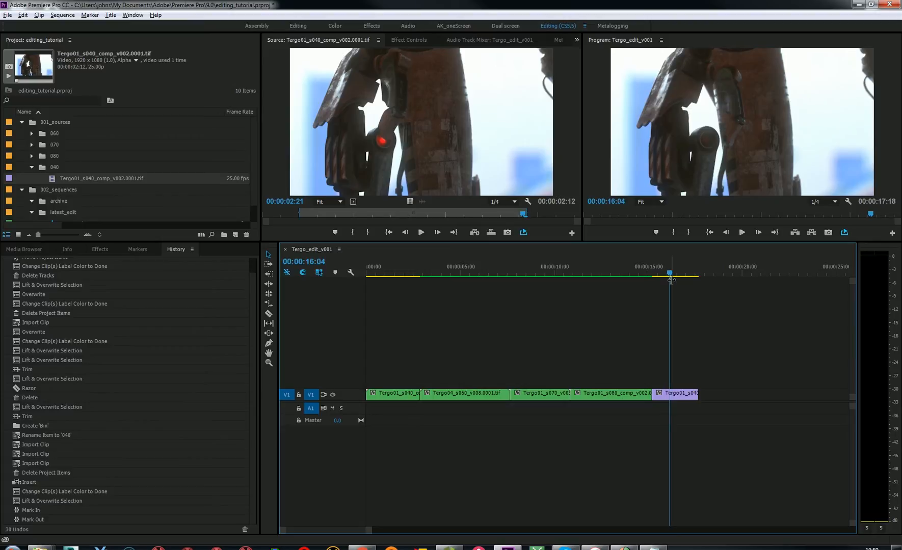
{"action": "key", "text": "ctrl+z"}
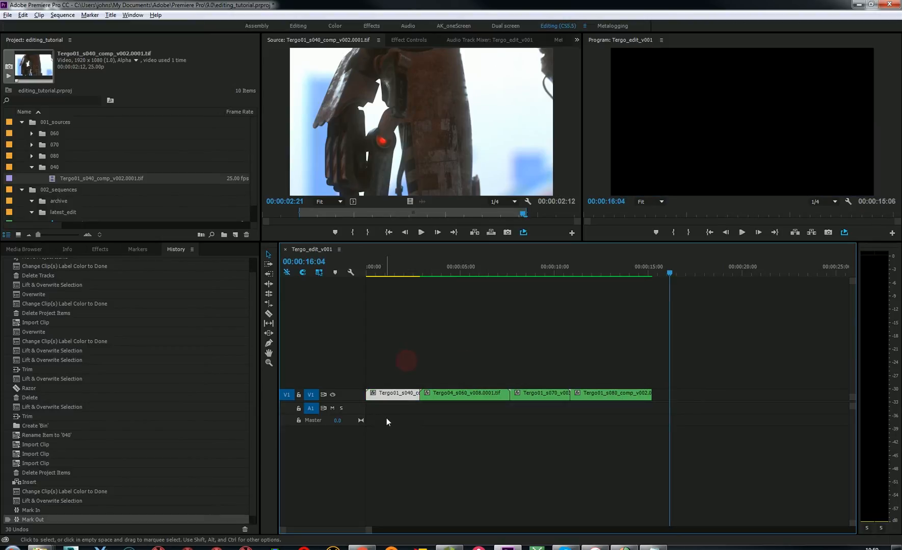
Delete the s040 clip from the sequence and move the remaining three clips to the sequence start
{"action": "left_click", "coordinate": [387, 274]}
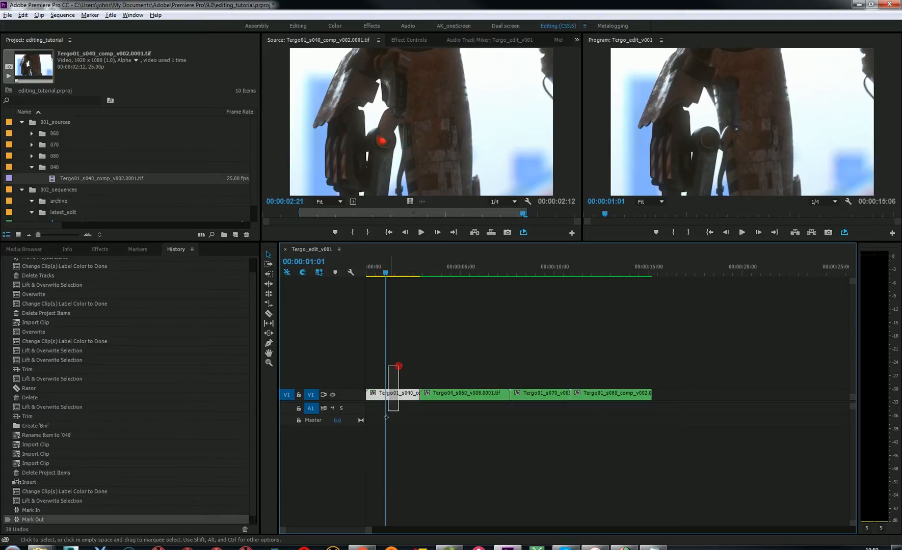
{"action": "key", "text": "Delete"}
{"action": "left_click_drag", "start_coordinate": [388, 274], "coordinate": [351, 283]}
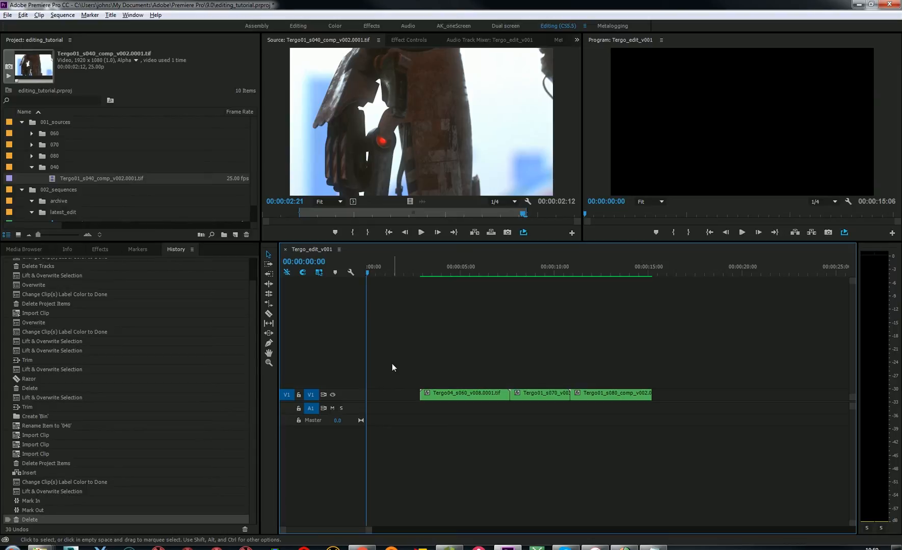
{"action": "left_click_drag", "start_coordinate": [671, 356], "coordinate": [392, 400]}
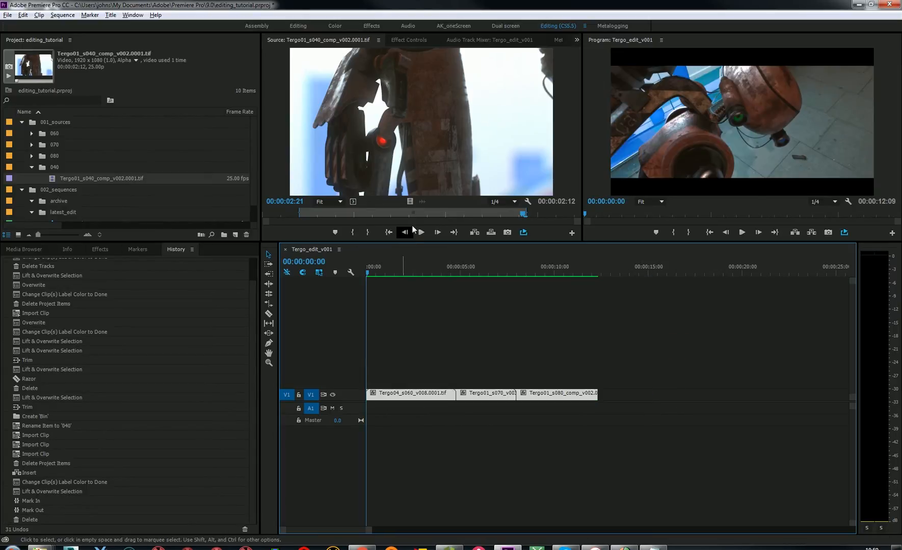
Insert the marked s040 range at the sequence start, ahead of s060, and set its label color to Done
{"action": "left_click", "coordinate": [474, 232]}
{"action": "mouse_move", "coordinate": [411, 265]}
{"action": "left_mouse_down"}
{"action": "mouse_move", "coordinate": [396, 264]}
{"action": "mouse_move", "coordinate": [426, 265]}
{"action": "mouse_move", "coordinate": [393, 265]}
{"action": "left_mouse_up"}
{"action": "right_click", "coordinate": [383, 395]}
{"action": "mouse_move", "coordinate": [461, 348]}
{"action": "left_click", "coordinate": [569, 410]}
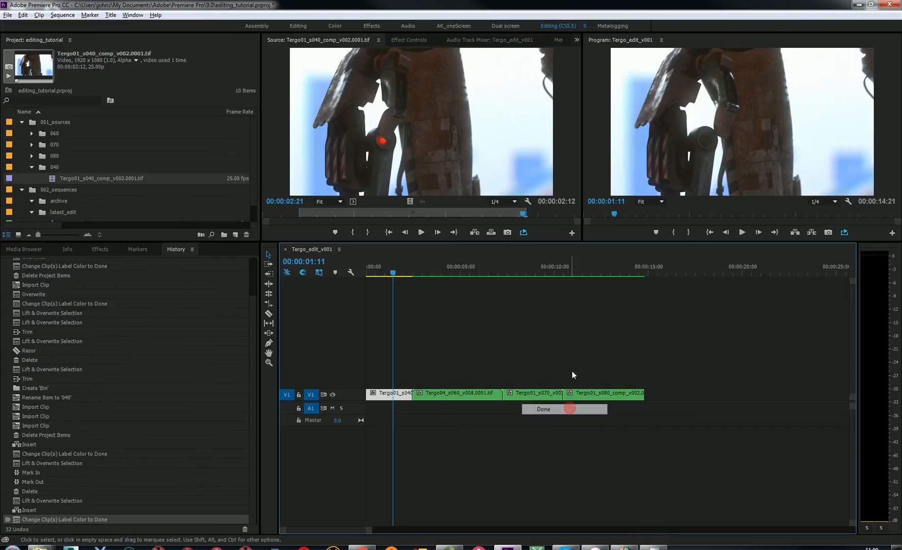
Render the sequence preview, play it, and return to the cut between s040 and s060
{"action": "left_click_drag", "start_coordinate": [393, 270], "coordinate": [412, 277]}
{"action": "left_click", "coordinate": [454, 328]}
{"action": "key", "text": "Return"}
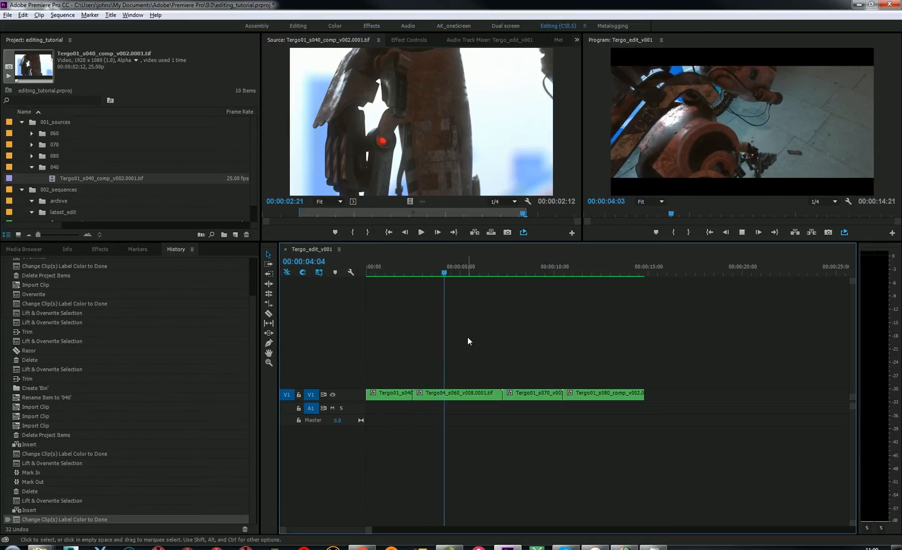
{"action": "left_click_drag", "start_coordinate": [418, 273], "coordinate": [417, 274]}
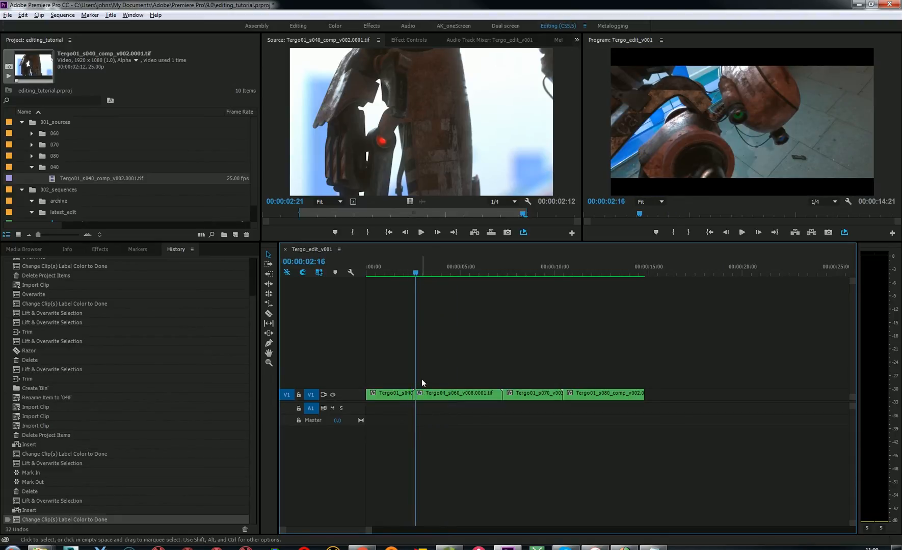
Trim the head of the s060 clip to 00:00:03:03
{"action": "key", "text": "equal"}
{"action": "key", "text": "equal"}
{"action": "key", "text": "equal"}
{"action": "mouse_move", "coordinate": [686, 274]}
{"action": "left_mouse_down"}
{"action": "mouse_move", "coordinate": [636, 277]}
{"action": "mouse_move", "coordinate": [713, 276]}
{"action": "mouse_move", "coordinate": [664, 284]}
{"action": "mouse_move", "coordinate": [689, 282]}
{"action": "mouse_move", "coordinate": [680, 283]}
{"action": "left_mouse_up"}
{"action": "left_click_drag", "start_coordinate": [589, 391], "coordinate": [680, 395]}
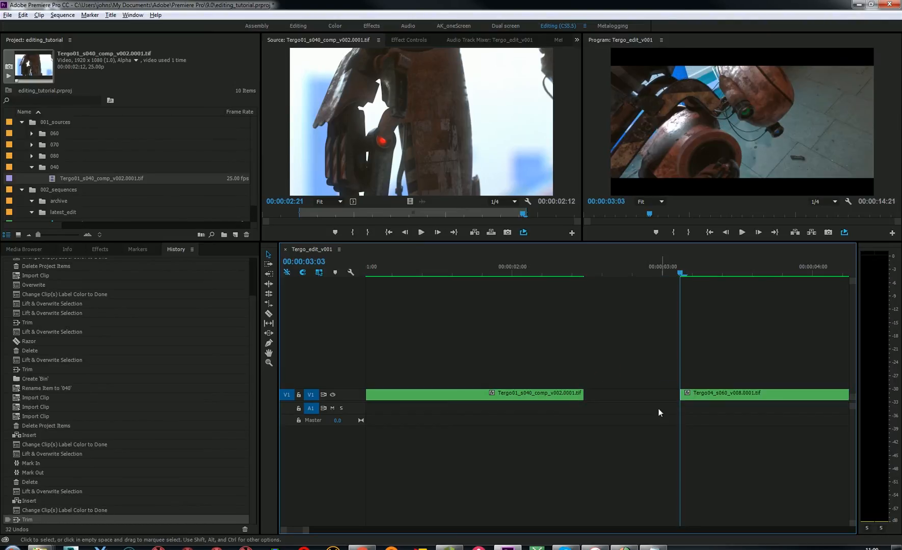
Move s060 and all clips after it together with Track Select Forward to close the gap after s040
{"action": "key", "text": "a"}
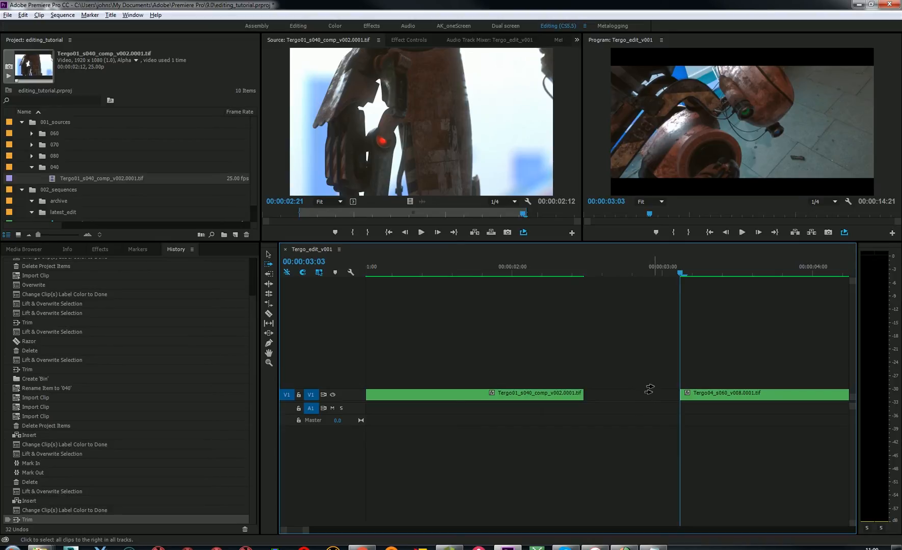
{"action": "left_click", "coordinate": [657, 388]}
{"action": "left_click_drag", "start_coordinate": [714, 395], "coordinate": [657, 403]}
{"action": "key", "text": "backslash"}
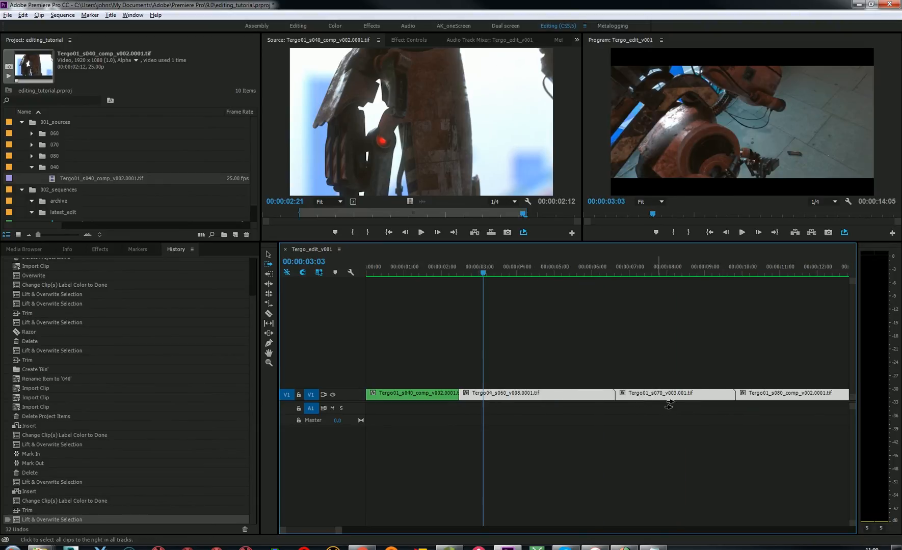
Slip the s060 clip's content to an earlier part of its footage, keeping its place, and review it at 00:00:03:16
{"action": "left_click", "coordinate": [269, 254]}
{"action": "left_click", "coordinate": [569, 365]}
{"action": "key", "text": "equal"}
{"action": "left_click_drag", "start_coordinate": [593, 271], "coordinate": [574, 269]}
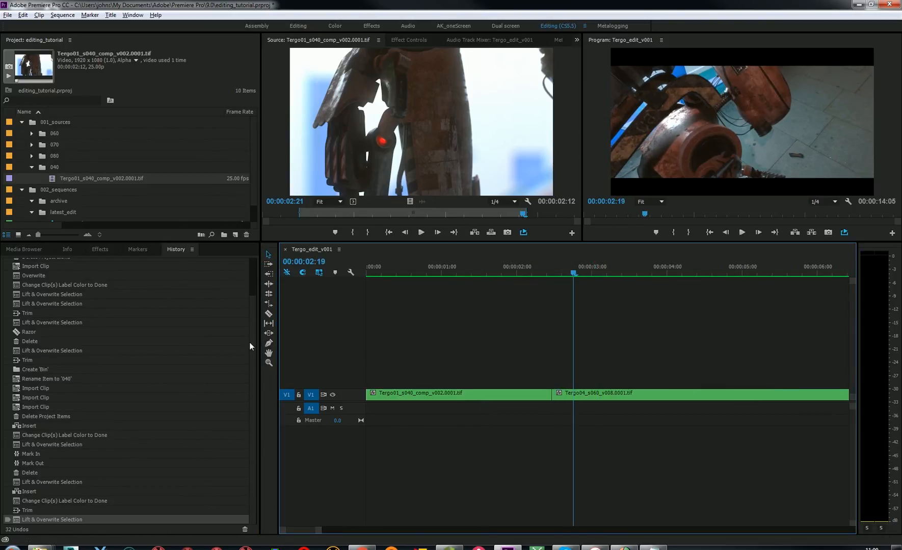
{"action": "left_click", "coordinate": [275, 323]}
{"action": "left_click_drag", "start_coordinate": [604, 392], "coordinate": [638, 401]}
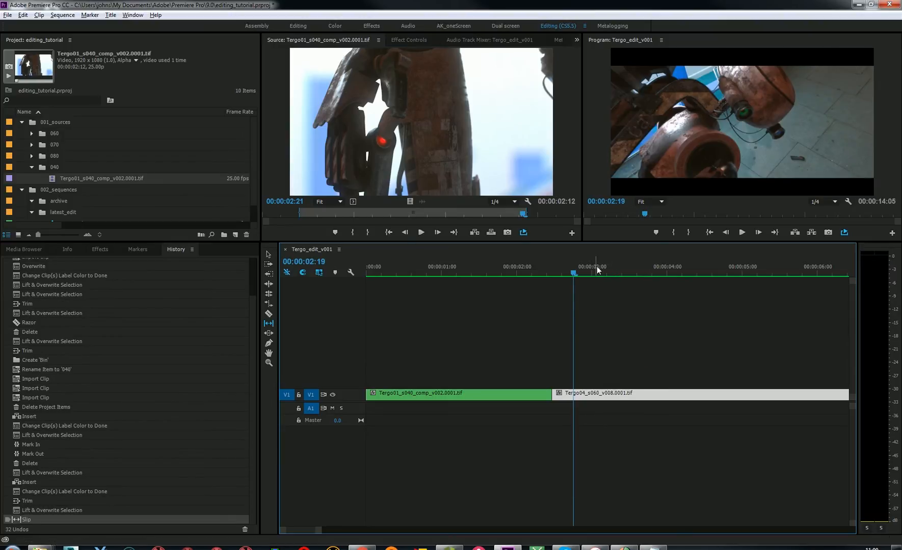
{"action": "left_click", "coordinate": [640, 270]}
{"action": "left_click", "coordinate": [269, 254]}
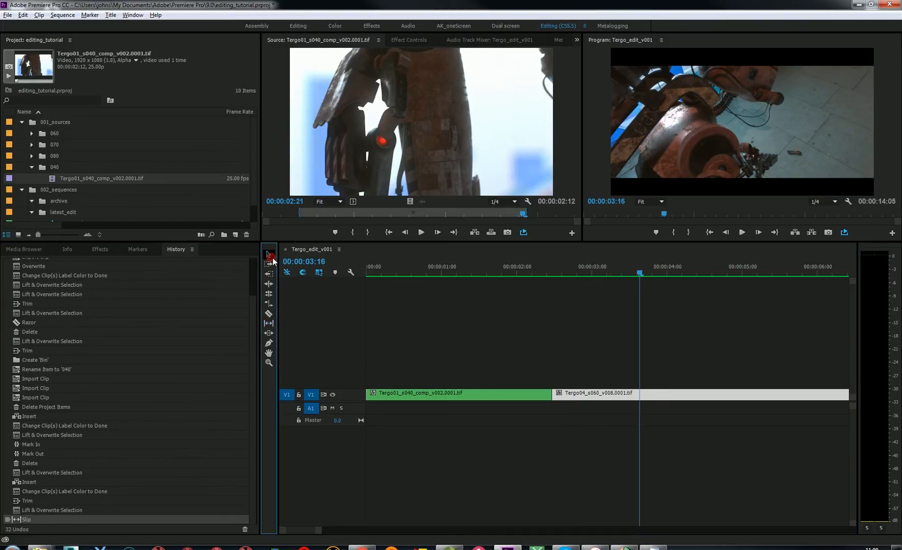
{"action": "left_click", "coordinate": [684, 364]}
{"action": "key", "text": "minus"}
{"action": "key", "text": "minus"}
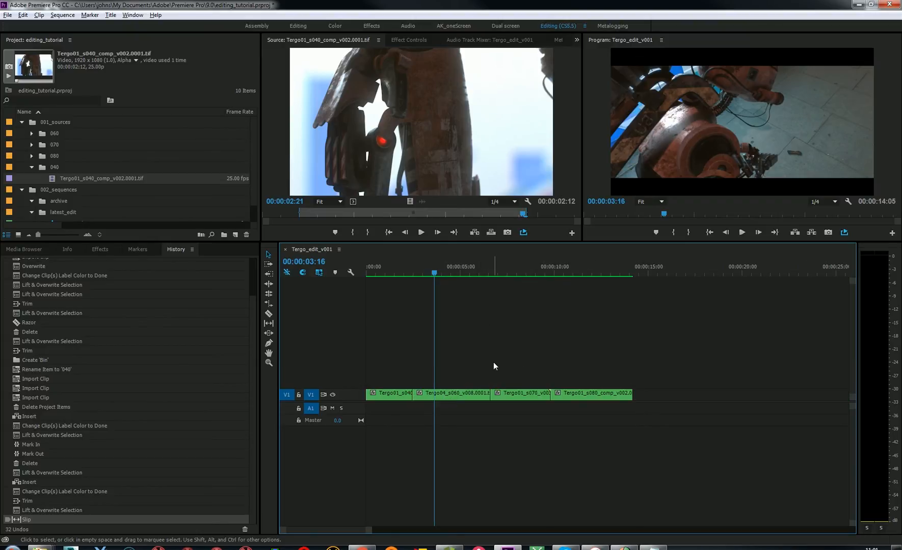
{"action": "key", "text": "equal"}
{"action": "key", "text": "equal"}
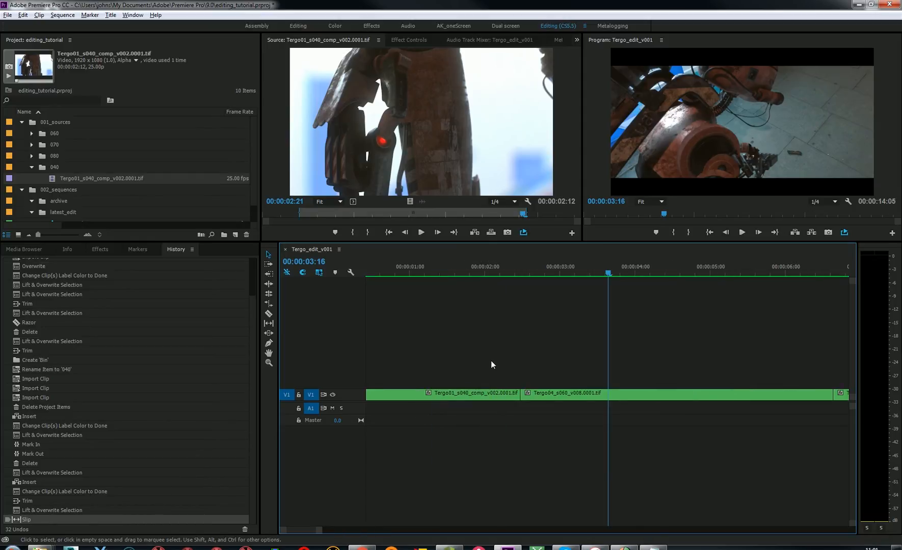
{"action": "key", "text": "minus"}
{"action": "key", "text": "minus"}
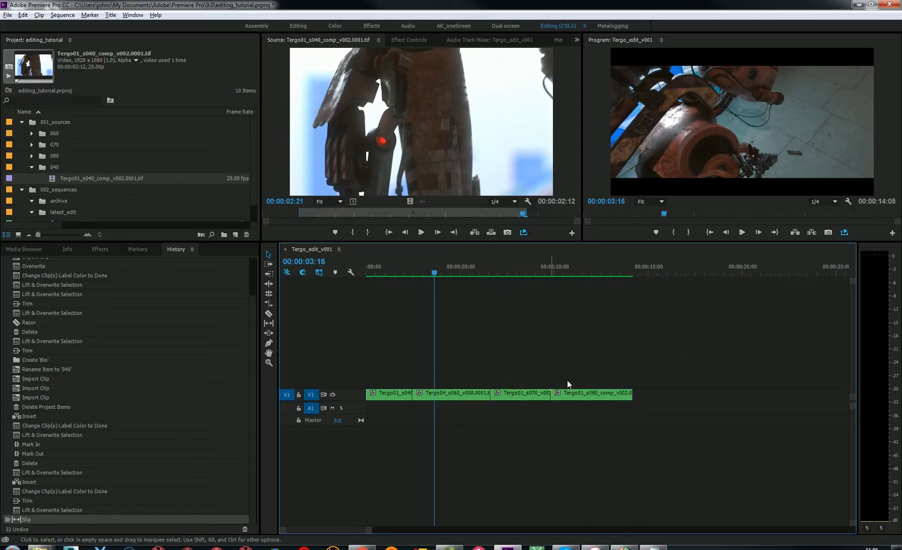
Rate-stretch the end of the s080 clip to about 00:00:20:19, slowing it to 39.93% speed
{"action": "left_click", "coordinate": [268, 305]}
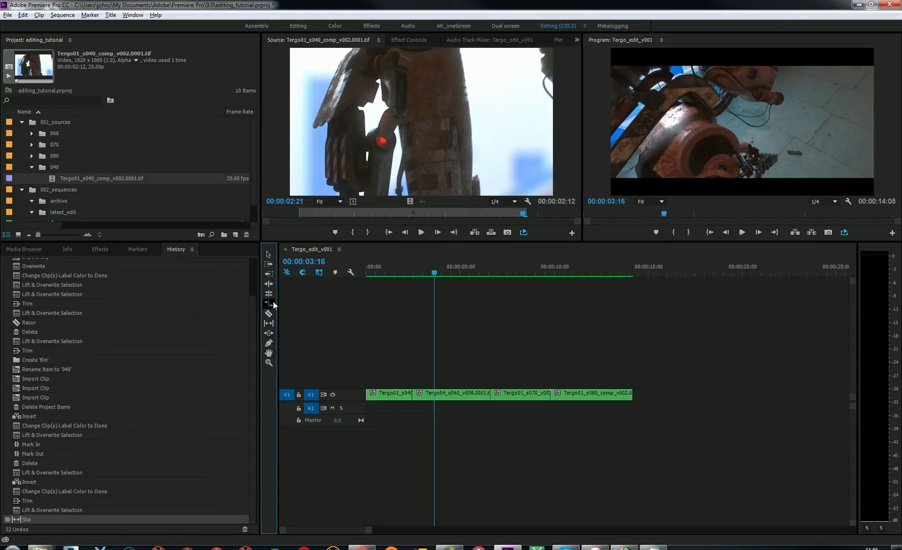
{"action": "left_click_drag", "start_coordinate": [635, 395], "coordinate": [755, 395]}
{"action": "left_click_drag", "start_coordinate": [583, 270], "coordinate": [611, 274]}
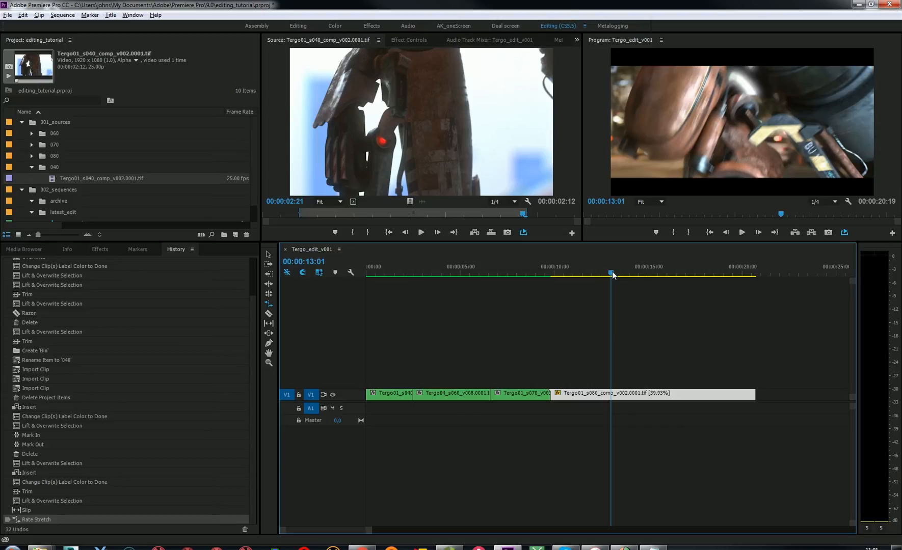
{"action": "key", "text": "equal"}
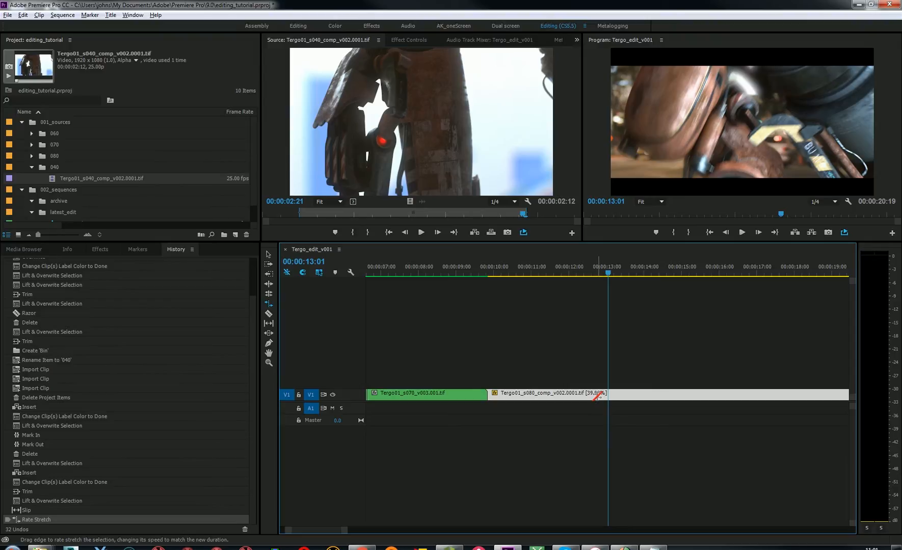
{"action": "key", "text": "v"}
{"action": "left_click", "coordinate": [590, 341]}
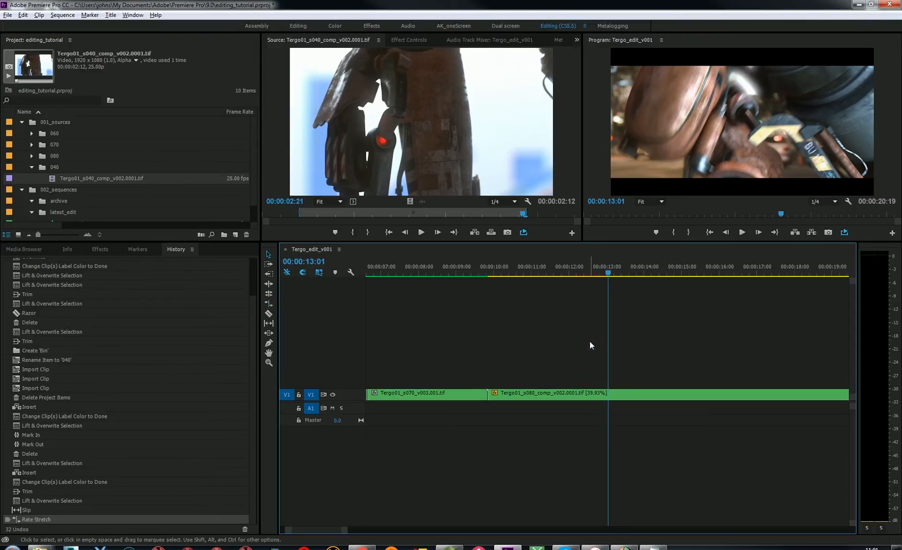
{"action": "key", "text": "backslash"}
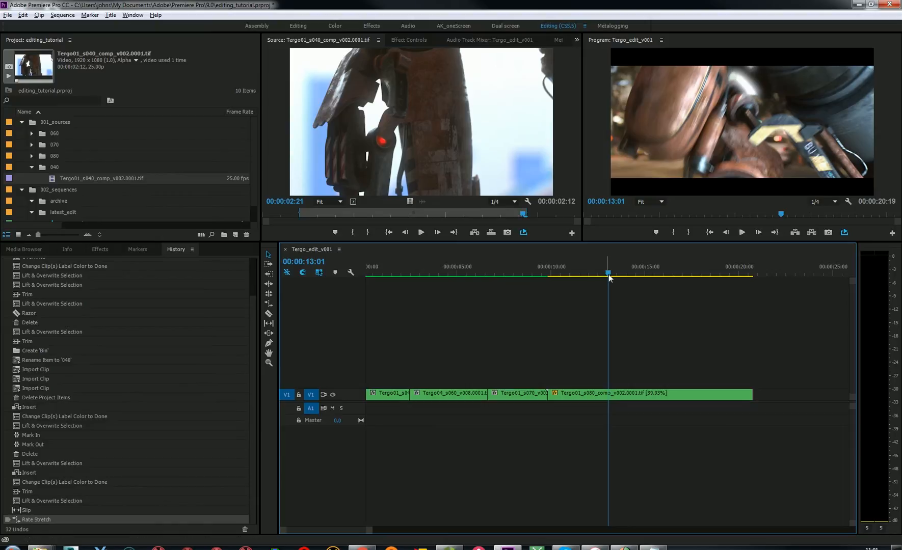
Scrub through the slowed s080 clip between about 00:00:13:00 and 00:00:15:00 to examine how its motion looks
{"action": "left_click_drag", "start_coordinate": [609, 273], "coordinate": [646, 272]}
{"action": "left_click", "coordinate": [639, 395]}
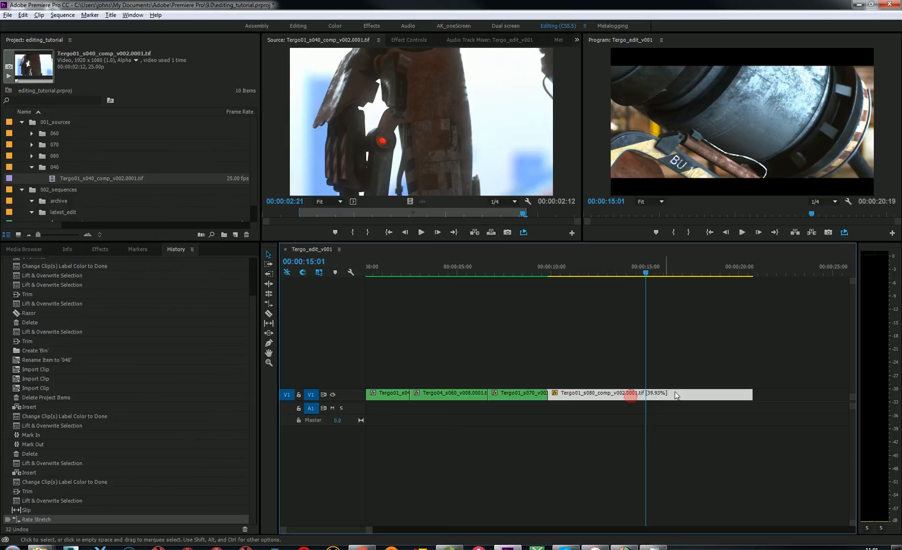
{"action": "left_click_drag", "start_coordinate": [651, 274], "coordinate": [626, 271]}
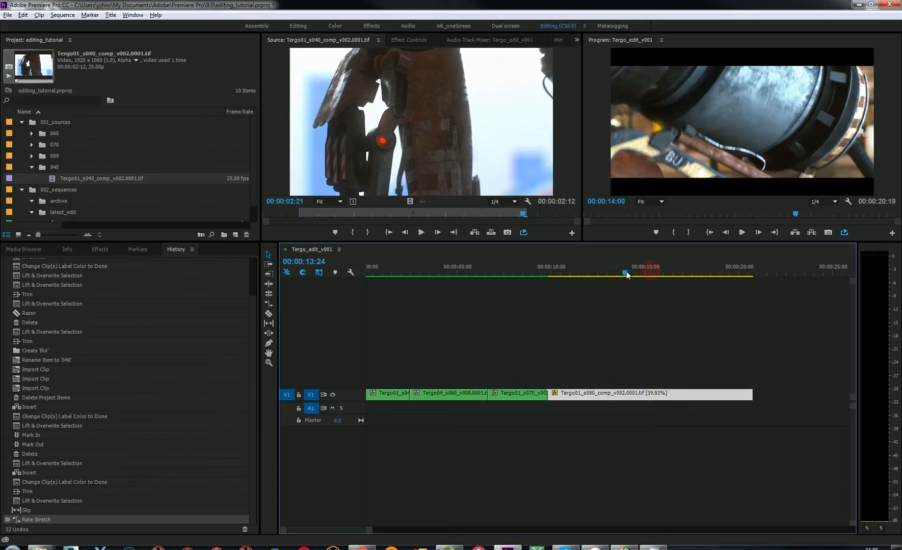
{"action": "left_click", "coordinate": [637, 336]}
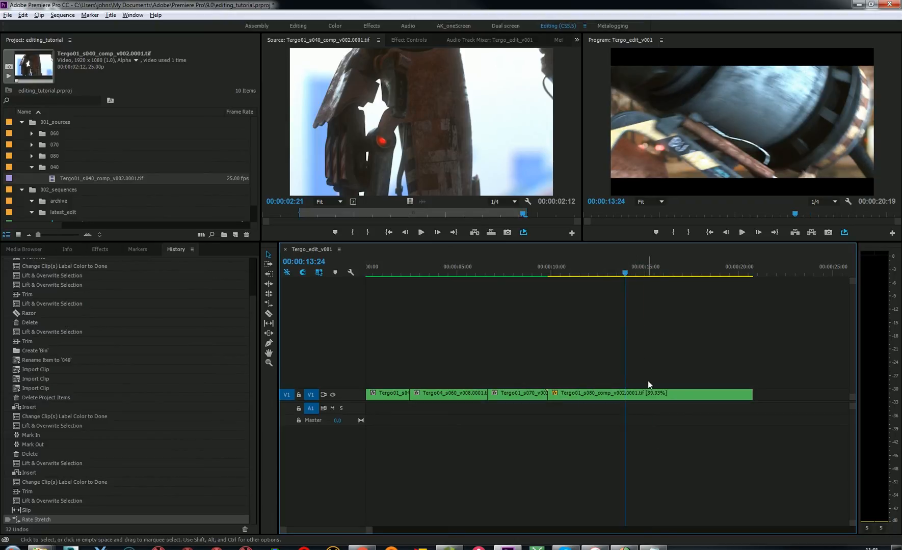
{"action": "mouse_move", "coordinate": [614, 265]}
{"action": "left_mouse_down"}
{"action": "mouse_move", "coordinate": [599, 272]}
{"action": "mouse_move", "coordinate": [616, 272]}
{"action": "left_mouse_up"}
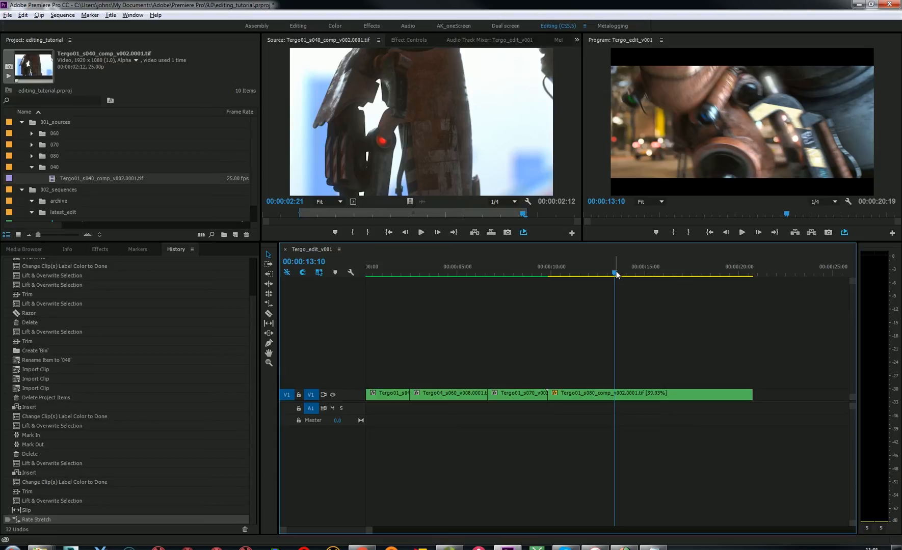
{"action": "left_click_drag", "start_coordinate": [613, 276], "coordinate": [608, 276]}
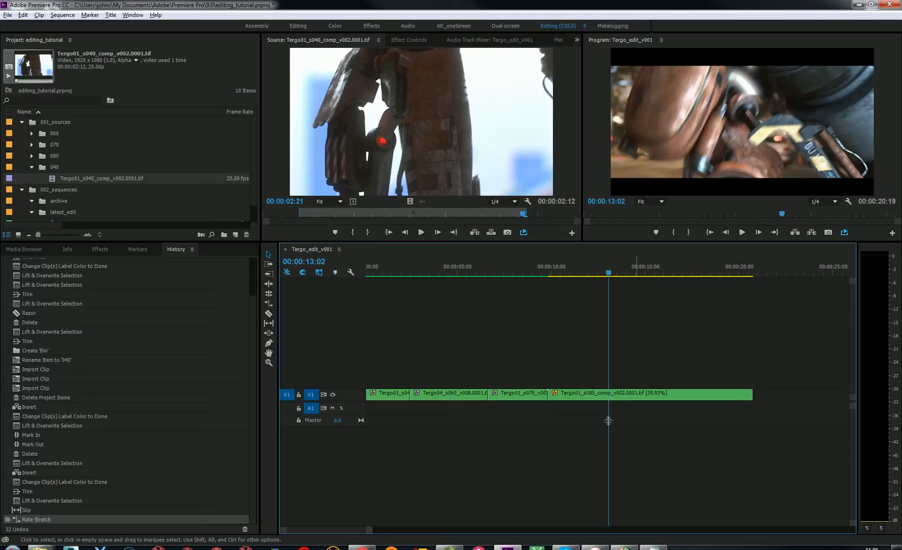
{"action": "mouse_move", "coordinate": [609, 275]}
{"action": "left_mouse_down"}
{"action": "mouse_move", "coordinate": [634, 276]}
{"action": "mouse_move", "coordinate": [622, 274]}
{"action": "left_mouse_up"}
{"action": "left_click", "coordinate": [650, 320]}
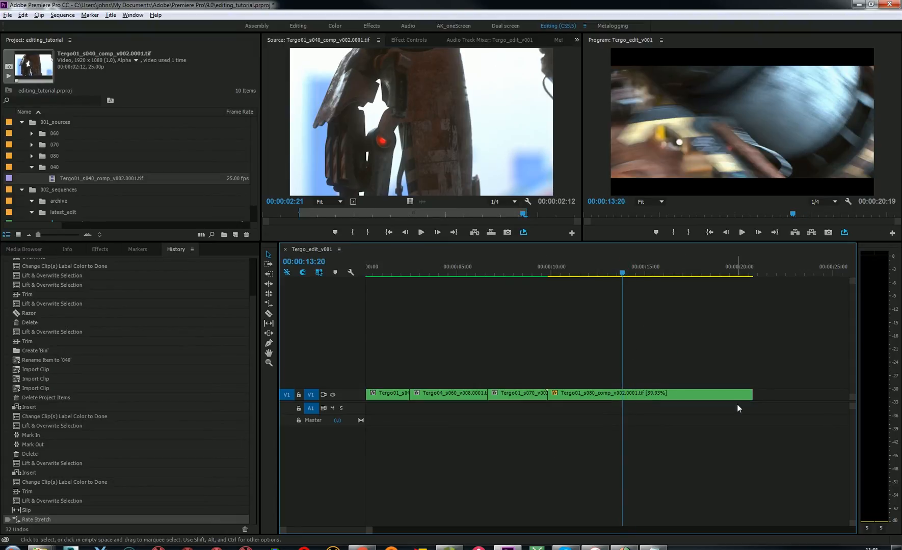
Set the s080 clip's speed to 100%
{"action": "left_click", "coordinate": [616, 394]}
{"action": "right_click", "coordinate": [637, 395]}
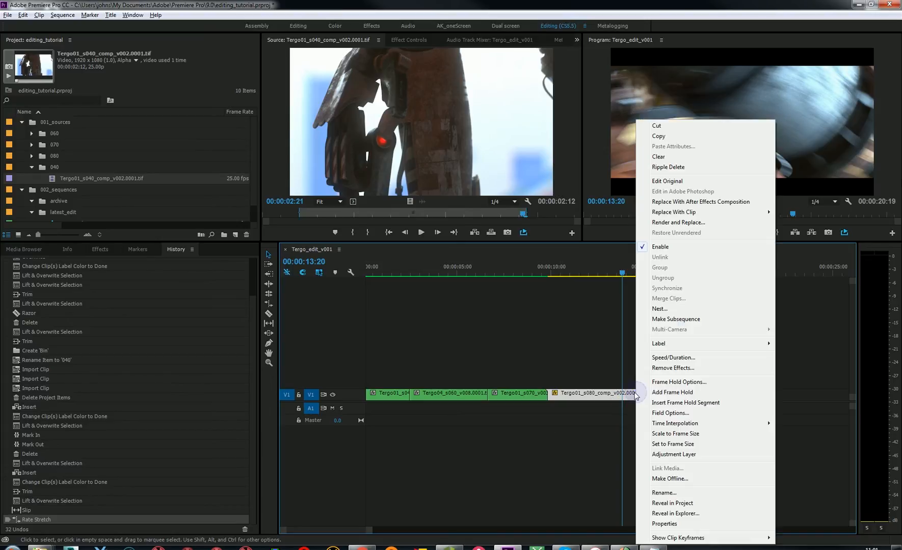
{"action": "left_click", "coordinate": [597, 354]}
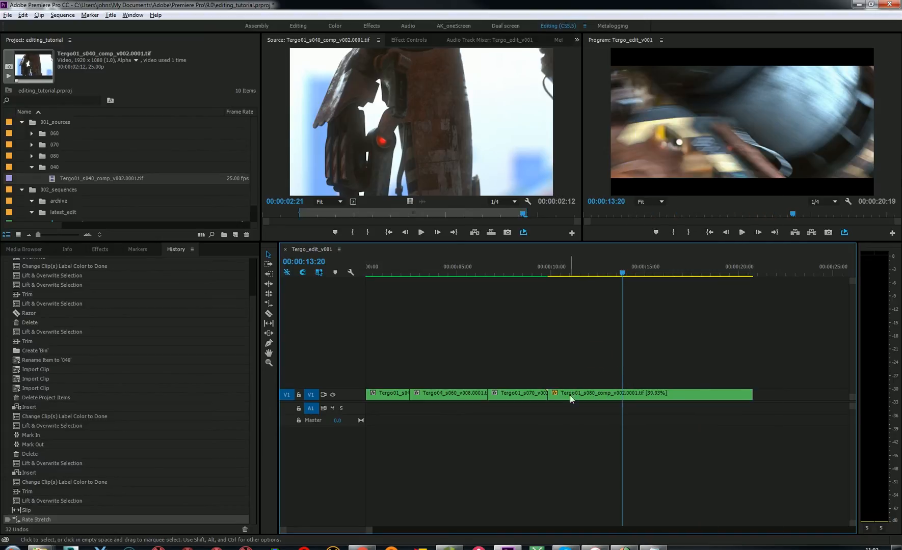
{"action": "left_click", "coordinate": [633, 394]}
{"action": "right_click", "coordinate": [631, 395]}
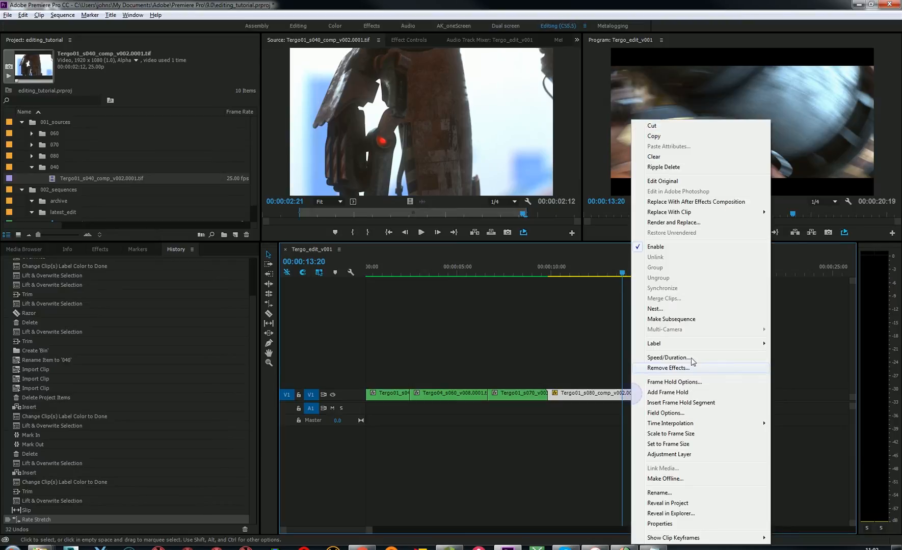
{"action": "left_click", "coordinate": [694, 358]}
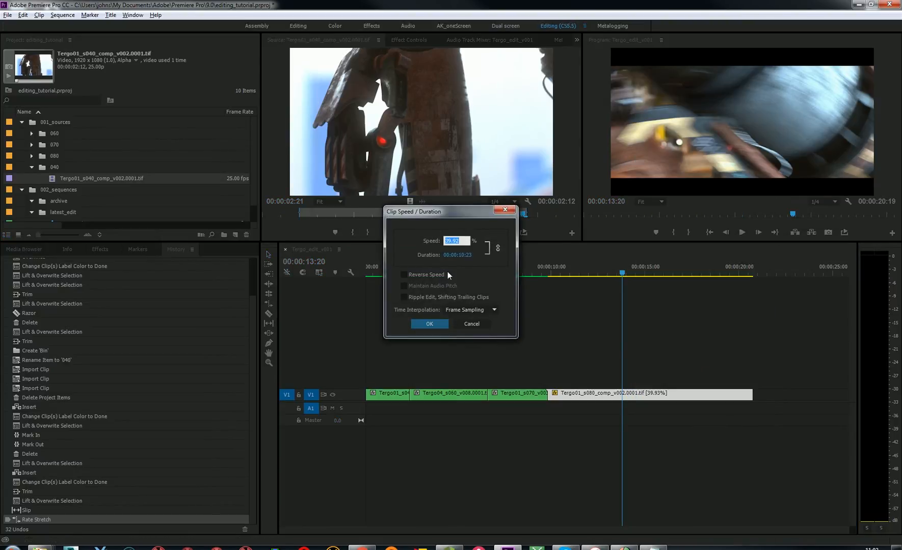
{"action": "type", "text": "100"}
{"action": "key", "text": "Return"}
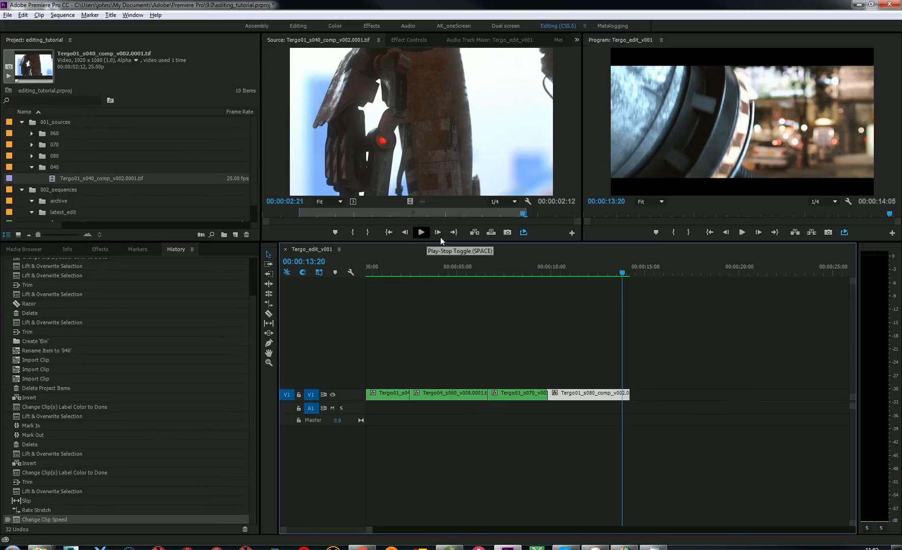
List the Blur & Sharpen video effects and set the playhead to 00:00:08:16 over the s070 clip
{"action": "left_click", "coordinate": [540, 270]}
{"action": "left_click_drag", "start_coordinate": [541, 269], "coordinate": [537, 269]}
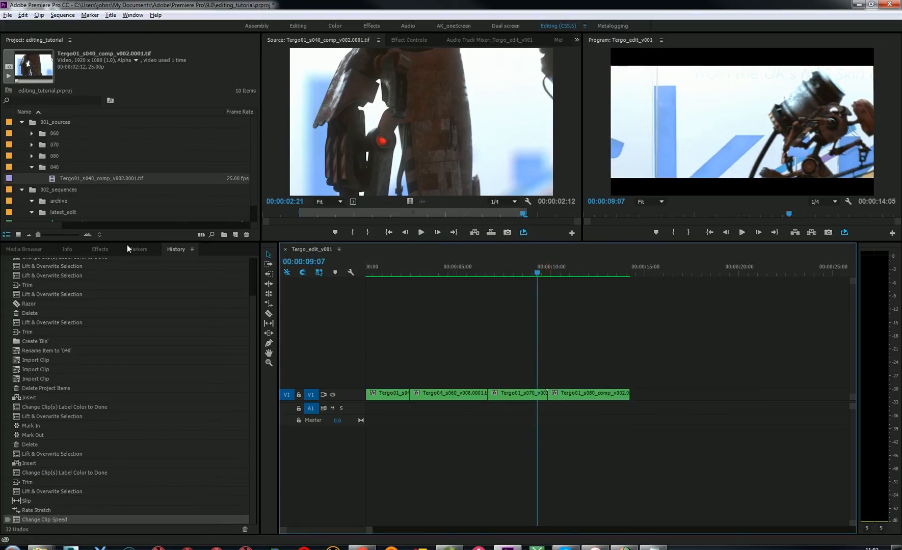
{"action": "left_click", "coordinate": [100, 248]}
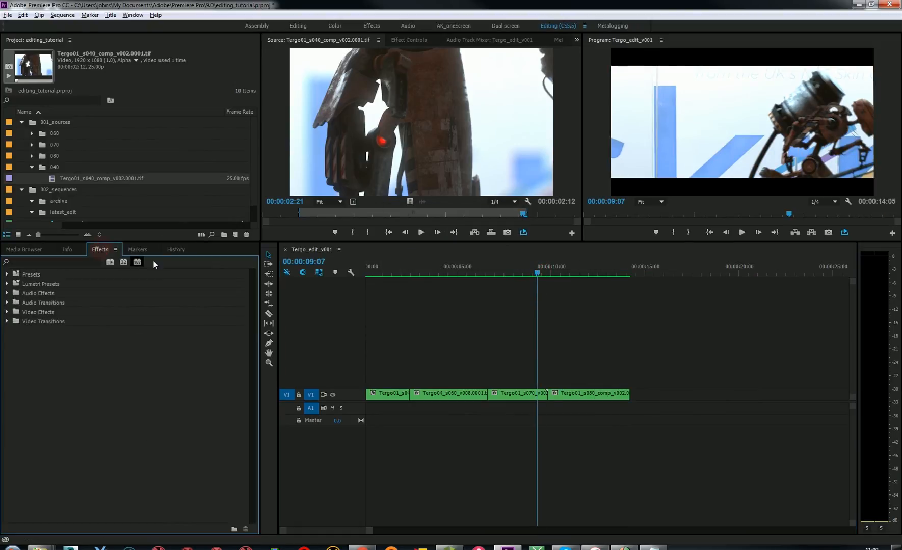
{"action": "left_click", "coordinate": [7, 312]}
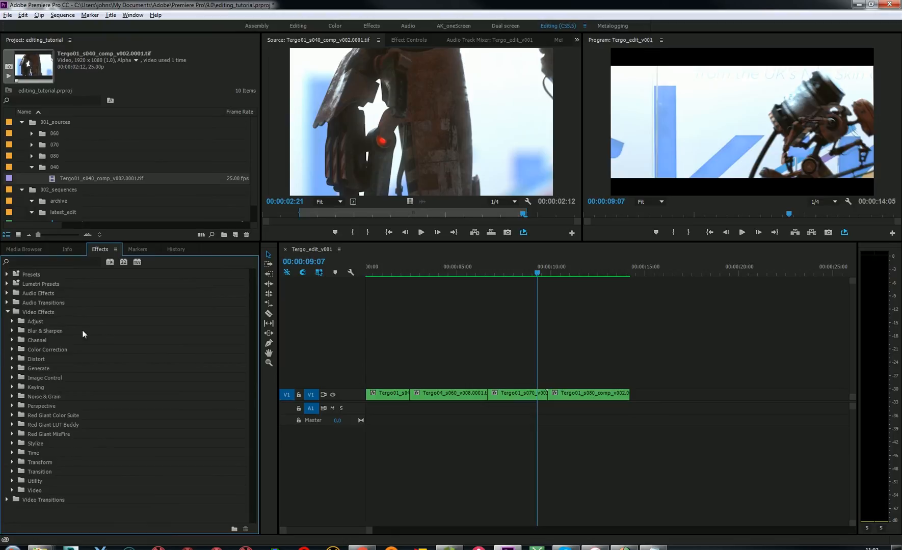
{"action": "left_click_drag", "start_coordinate": [537, 273], "coordinate": [531, 274]}
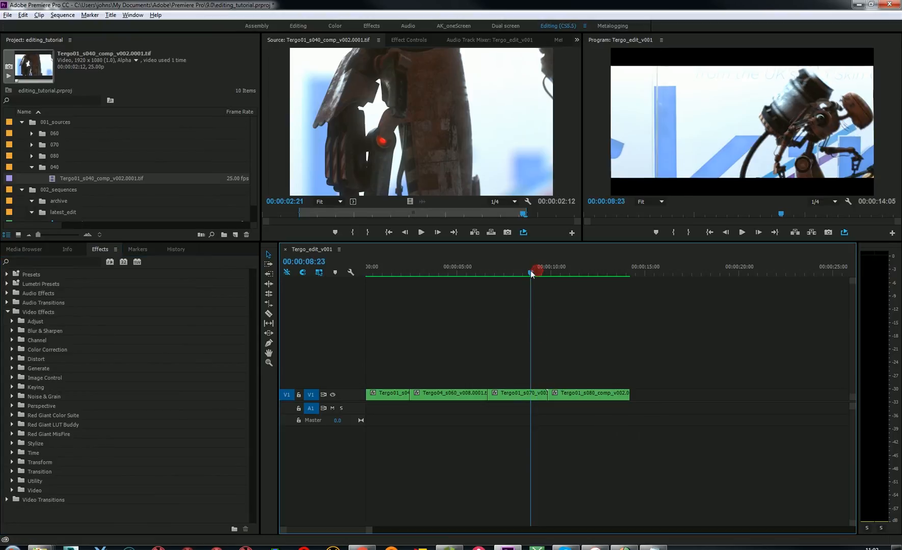
{"action": "key", "text": "equal"}
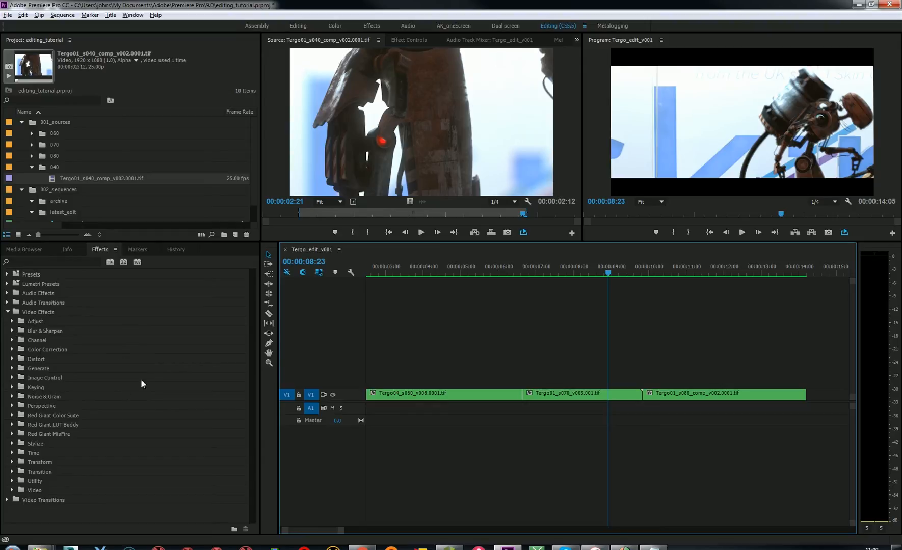
{"action": "left_click_drag", "start_coordinate": [609, 275], "coordinate": [605, 276]}
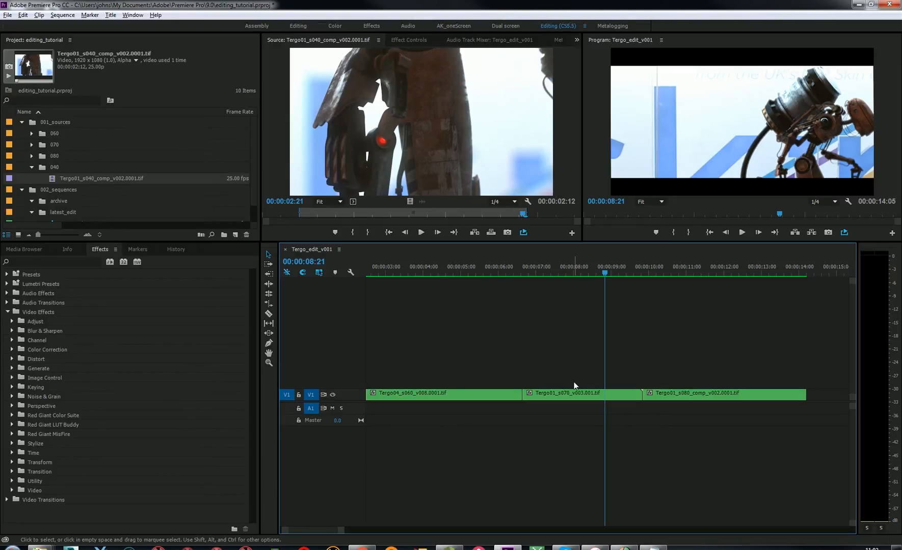
{"action": "left_click", "coordinate": [11, 331]}
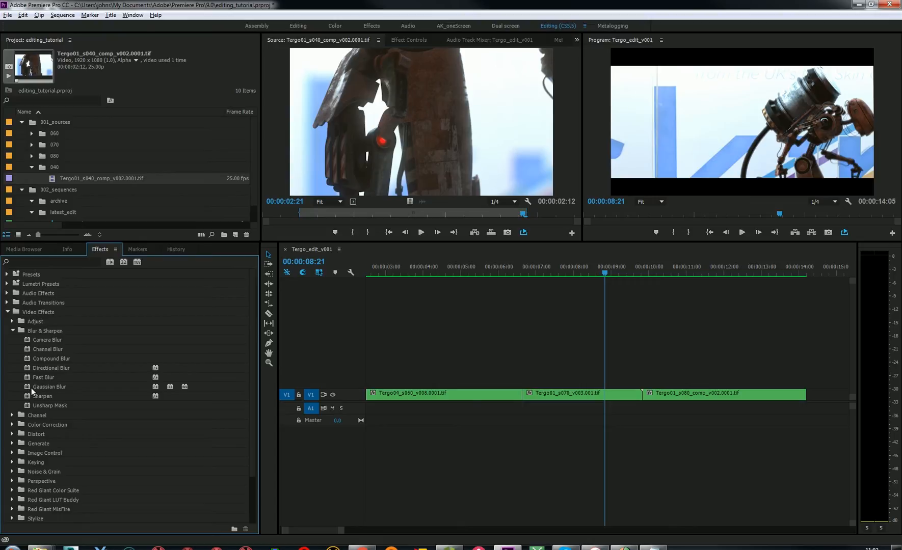
{"action": "left_click", "coordinate": [598, 271]}
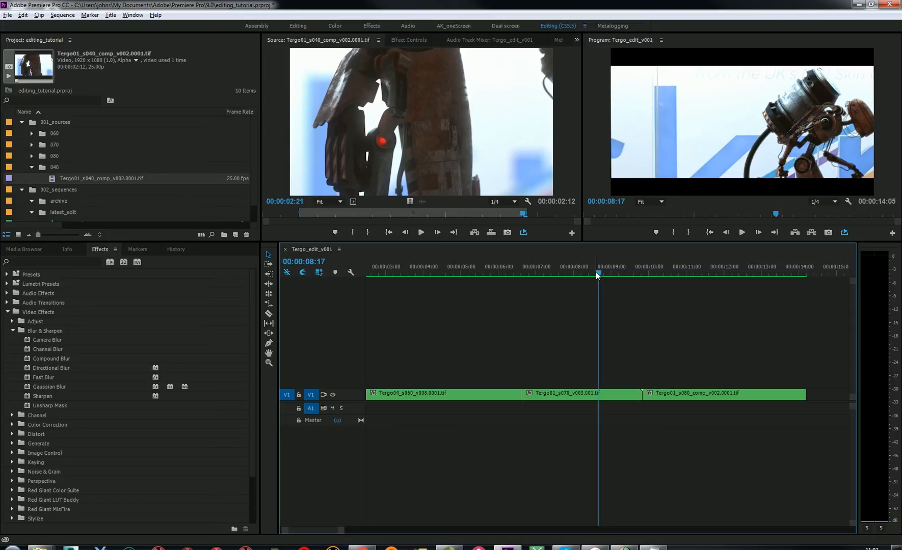
{"action": "left_click", "coordinate": [596, 272]}
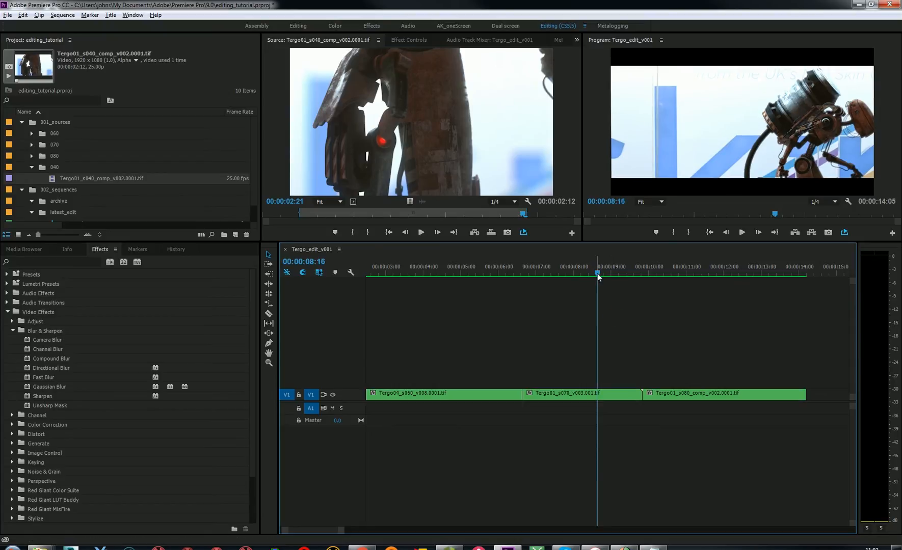
Show the s070 clip's effect controls with its Motion properties expanded
{"action": "left_click", "coordinate": [589, 393]}
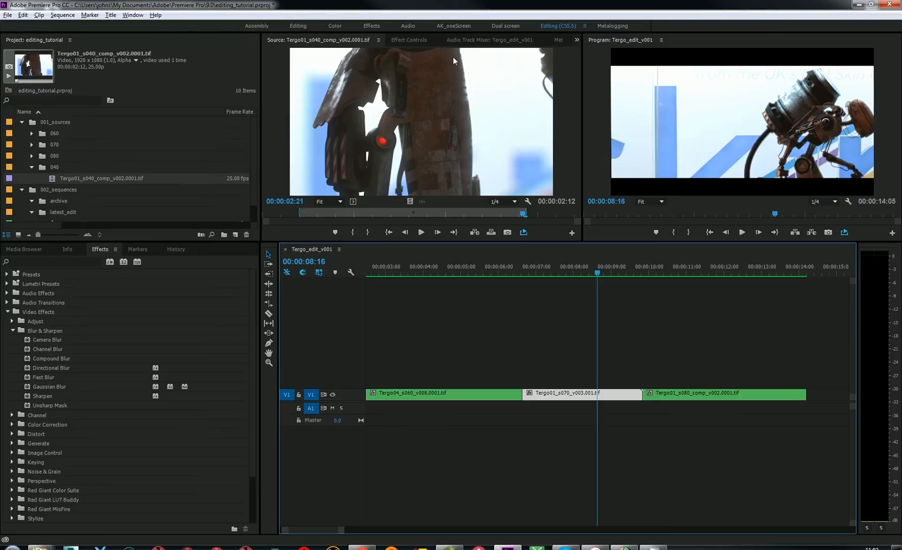
{"action": "double_click", "coordinate": [584, 395]}
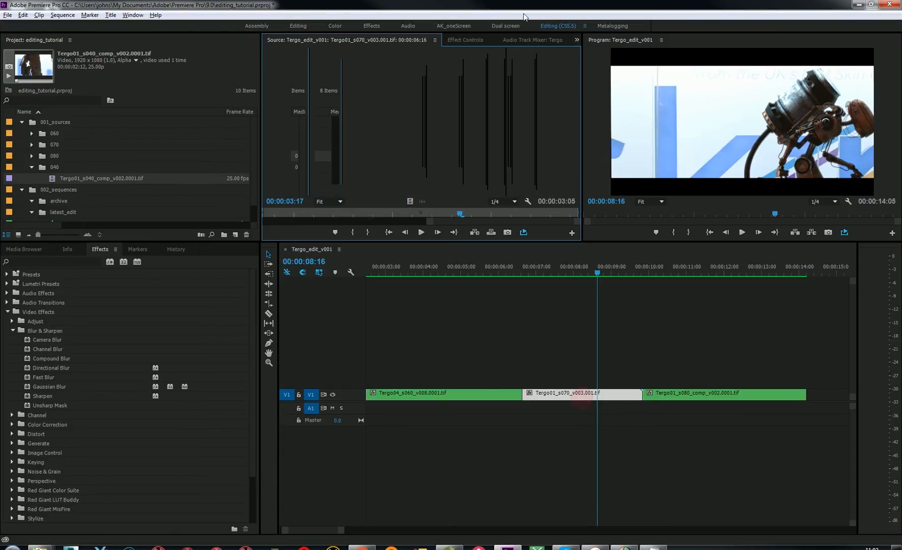
{"action": "left_click", "coordinate": [465, 40]}
{"action": "left_click", "coordinate": [269, 78]}
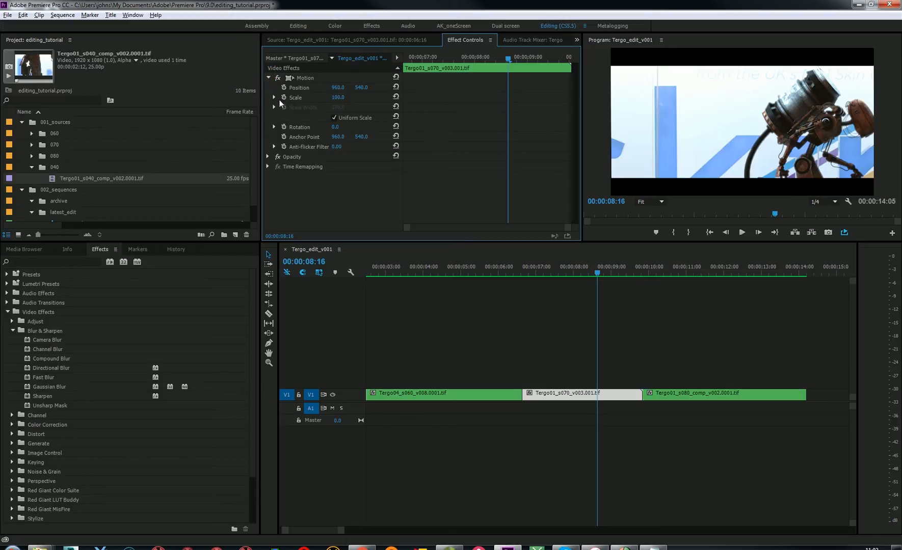
Animate the s070 clip's Scale from 100 at 00:00:06:16 to 200 at 00:00:09:02 and review the zoom
{"action": "left_click_drag", "start_coordinate": [558, 270], "coordinate": [522, 270]}
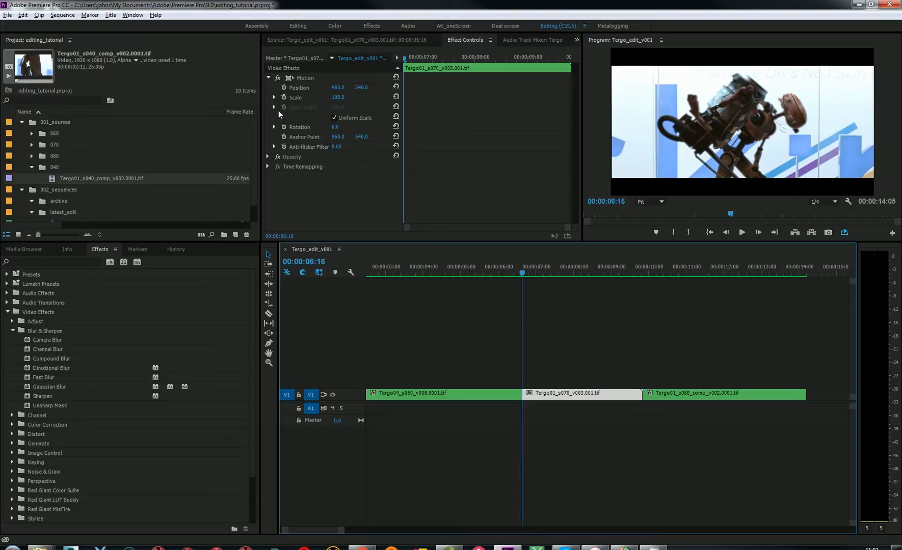
{"action": "left_click", "coordinate": [283, 97]}
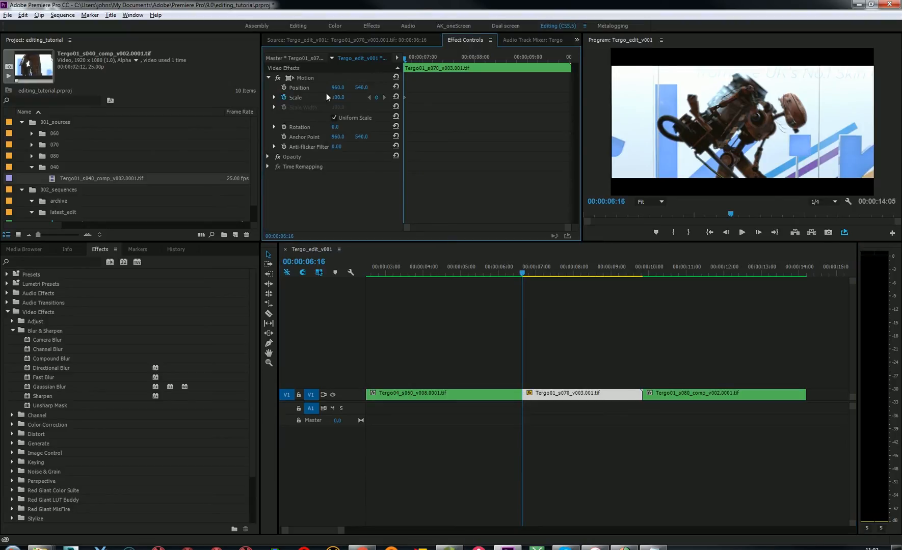
{"action": "left_click_drag", "start_coordinate": [462, 57], "coordinate": [533, 59]}
{"action": "left_click_drag", "start_coordinate": [335, 97], "coordinate": [334, 97]}
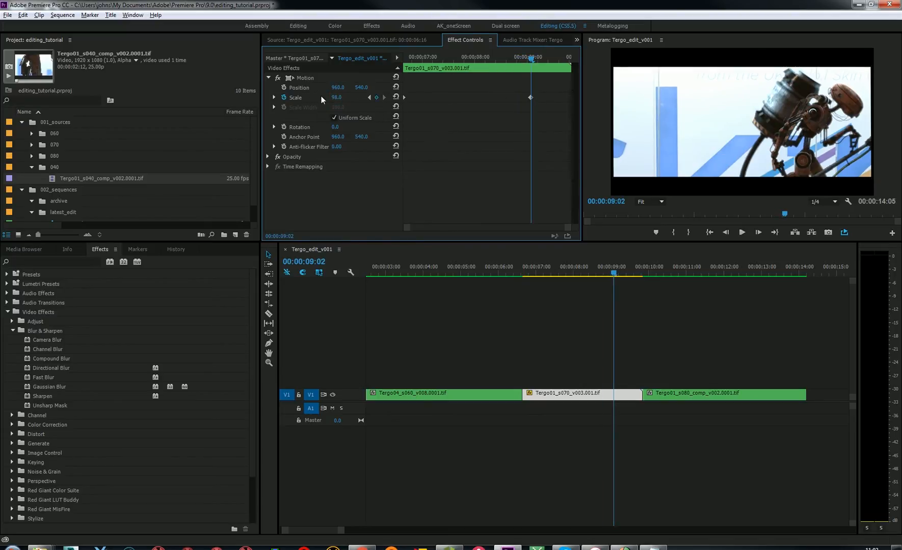
{"action": "left_click", "coordinate": [335, 97]}
{"action": "type", "text": "200"}
{"action": "key", "text": "Return"}
{"action": "left_click_drag", "start_coordinate": [537, 270], "coordinate": [609, 271]}
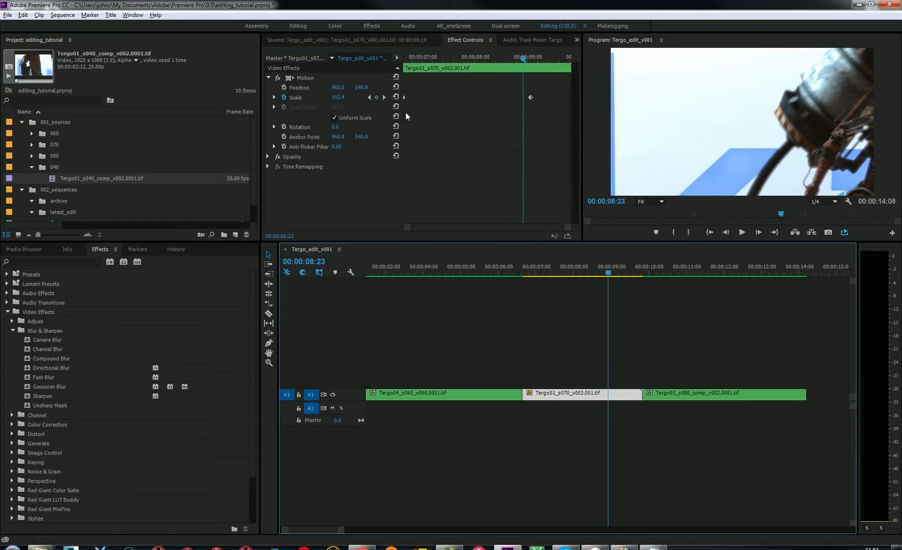
{"action": "left_click_drag", "start_coordinate": [422, 56], "coordinate": [393, 57]}
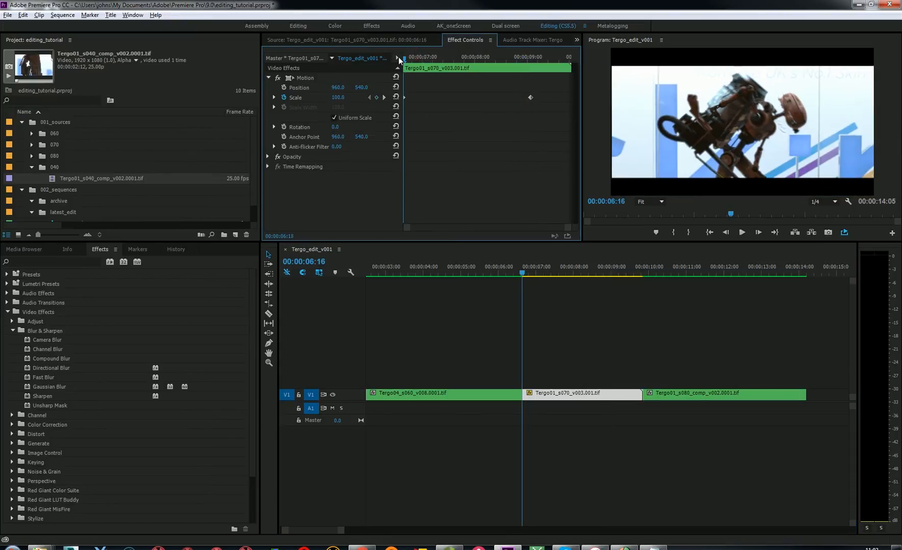
Remove the Scale keyframes from the s070 clip at 00:00:06:16, leaving no clip selected
{"action": "left_click", "coordinate": [284, 98]}
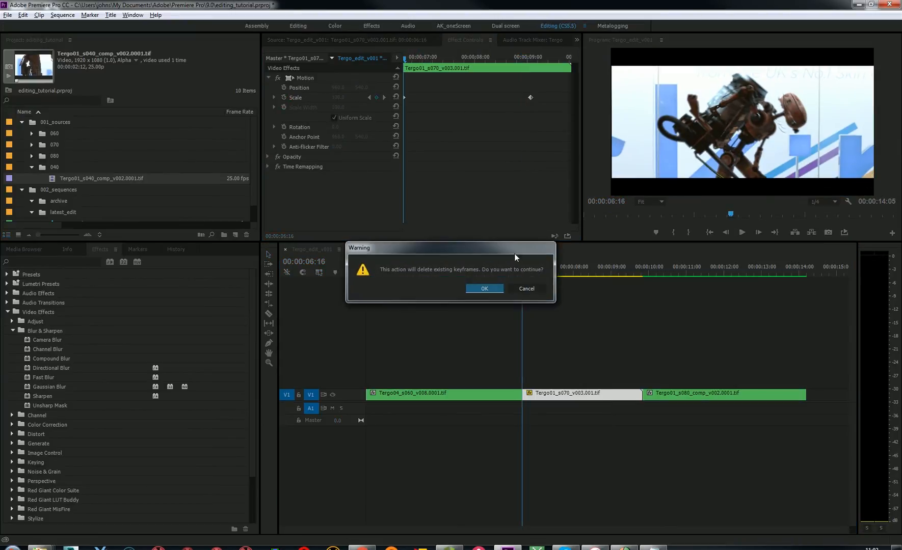
{"action": "left_click", "coordinate": [483, 287]}
{"action": "left_click", "coordinate": [669, 325]}
Apply Gaussian Blur to the s070 clip with the playhead at 00:00:08:12 and select the added effect
{"action": "left_click_drag", "start_coordinate": [557, 272], "coordinate": [593, 265]}
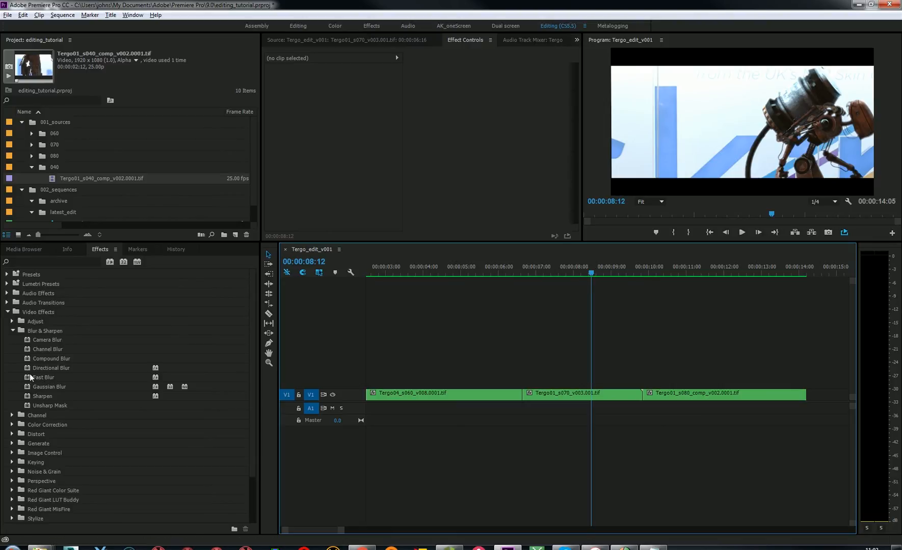
{"action": "left_click", "coordinate": [28, 389]}
{"action": "left_click_drag", "start_coordinate": [94, 386], "coordinate": [572, 397]}
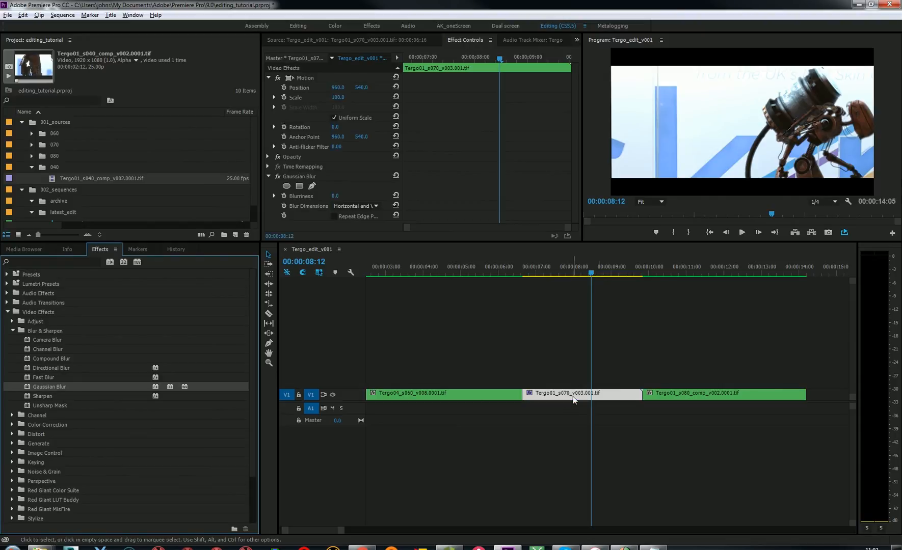
{"action": "left_click", "coordinate": [295, 178]}
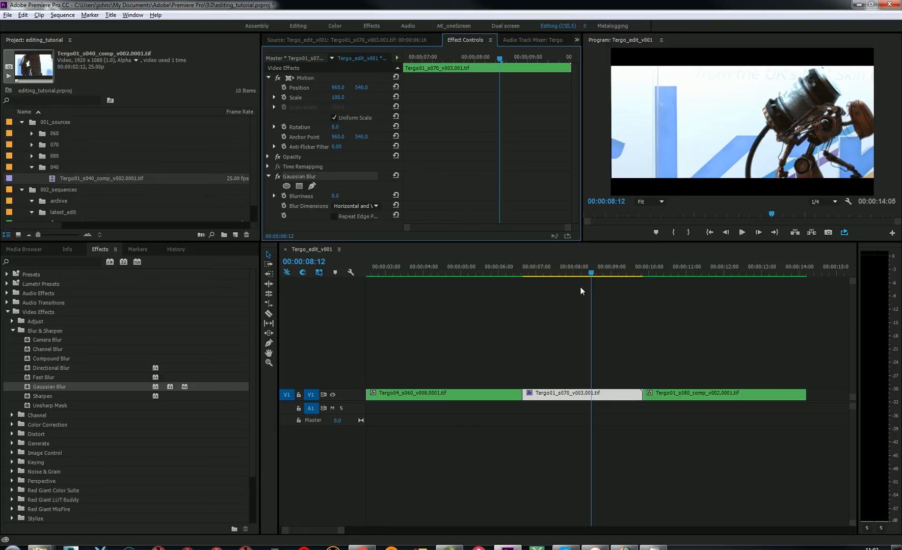
Keyframe the s070 clip's Gaussian Blur Blurriness from 0 at 00:00:08:12 to 100 at 00:00:09:21 and review the blur
{"action": "left_click", "coordinate": [590, 273]}
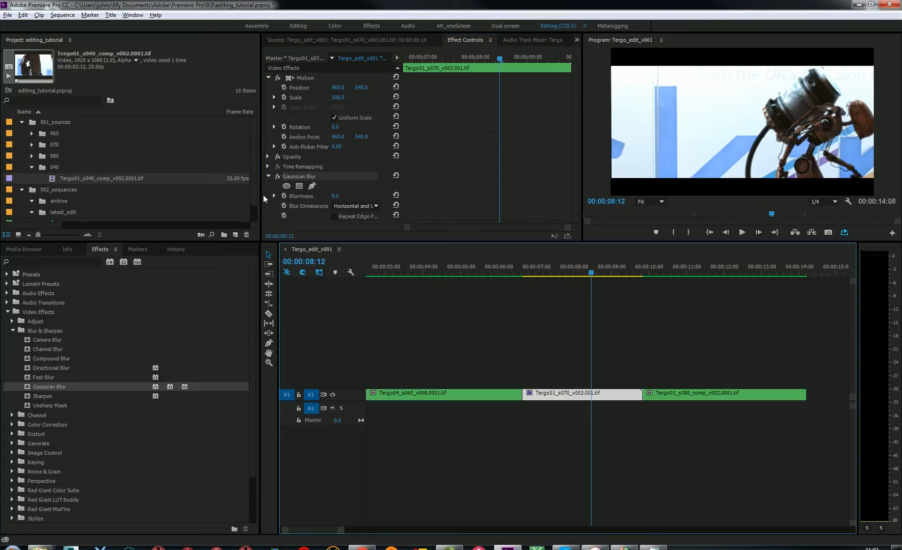
{"action": "left_click", "coordinate": [284, 196]}
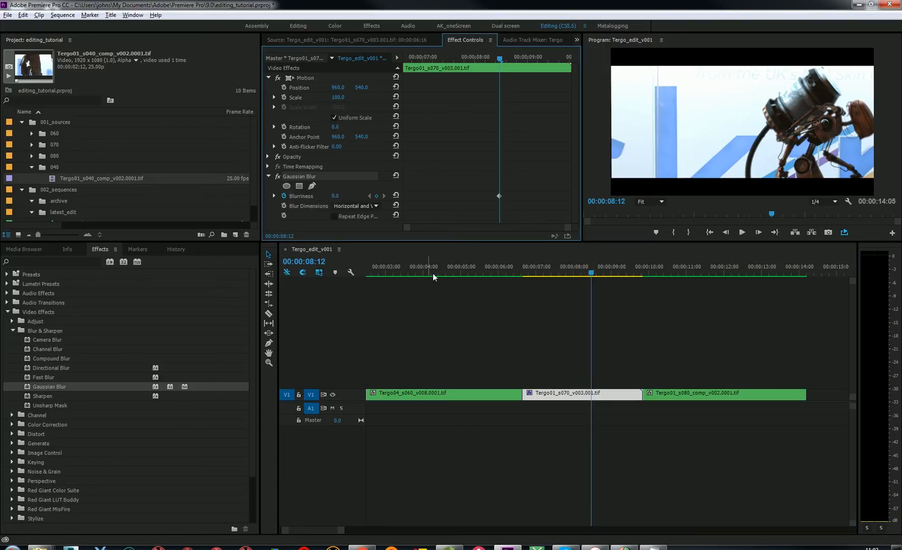
{"action": "left_click_drag", "start_coordinate": [601, 274], "coordinate": [643, 275]}
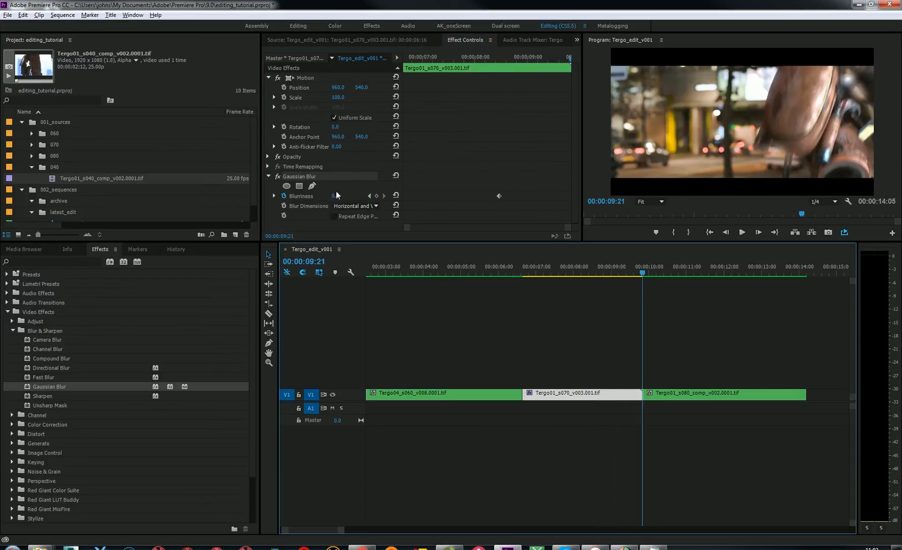
{"action": "left_click", "coordinate": [334, 197]}
{"action": "type", "text": "100"}
{"action": "key", "text": "Return"}
{"action": "left_click_drag", "start_coordinate": [598, 276], "coordinate": [625, 276]}
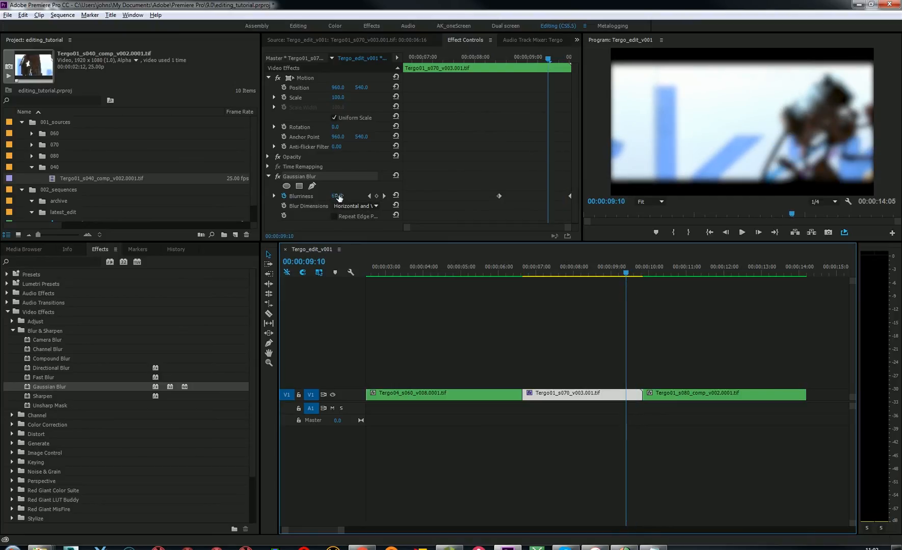
{"action": "left_click_drag", "start_coordinate": [630, 272], "coordinate": [623, 275]}
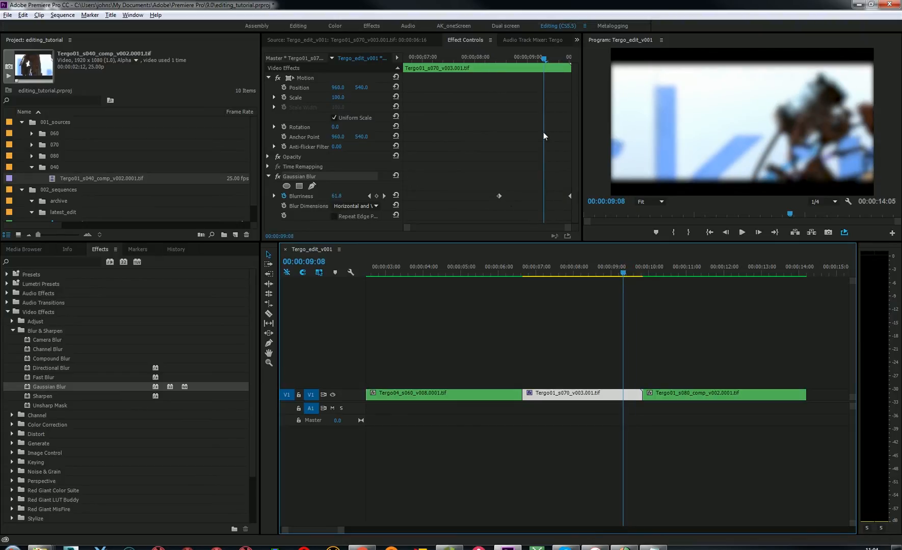
Remove the Blurriness keyframes from the s070 clip at 00:00:08:12, deselect the clip and check the unblurred footage
{"action": "left_click", "coordinate": [500, 60]}
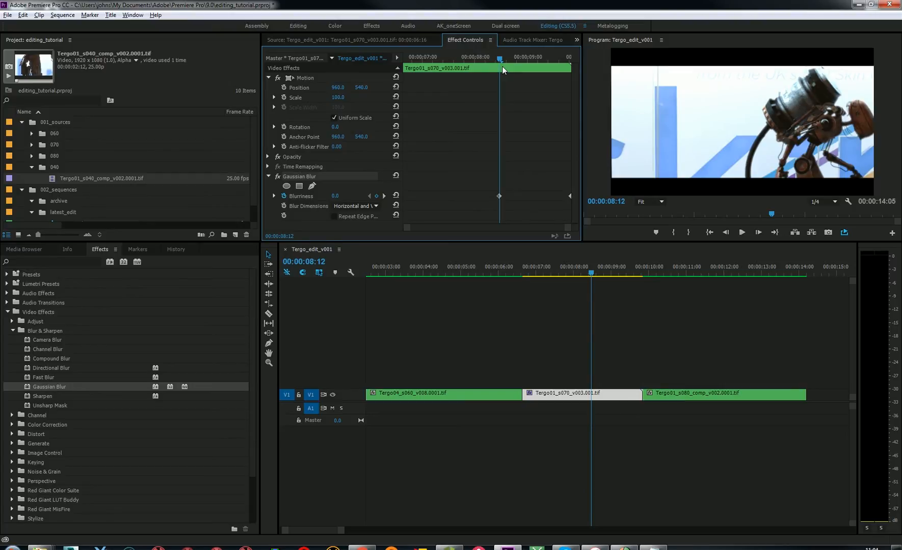
{"action": "left_click", "coordinate": [285, 196]}
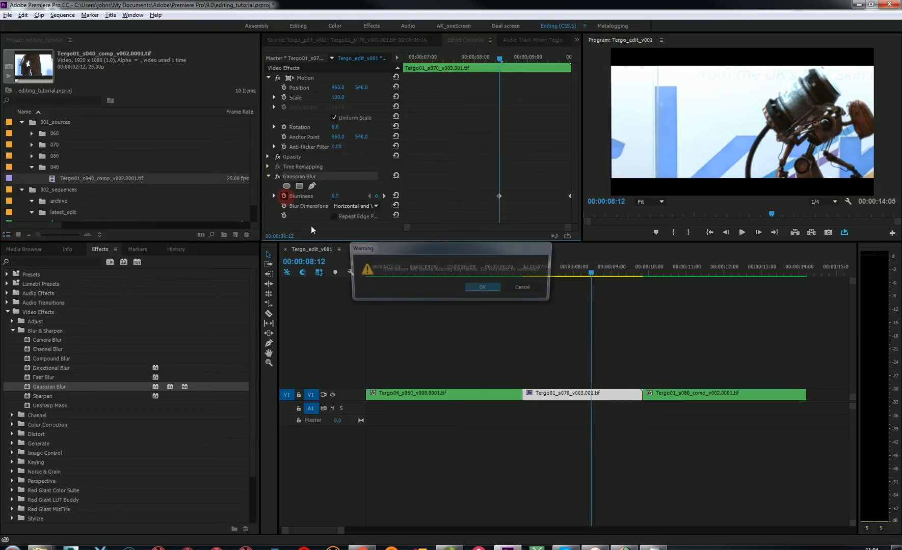
{"action": "left_click", "coordinate": [487, 289]}
{"action": "left_click", "coordinate": [647, 344]}
{"action": "left_click_drag", "start_coordinate": [563, 269], "coordinate": [616, 287]}
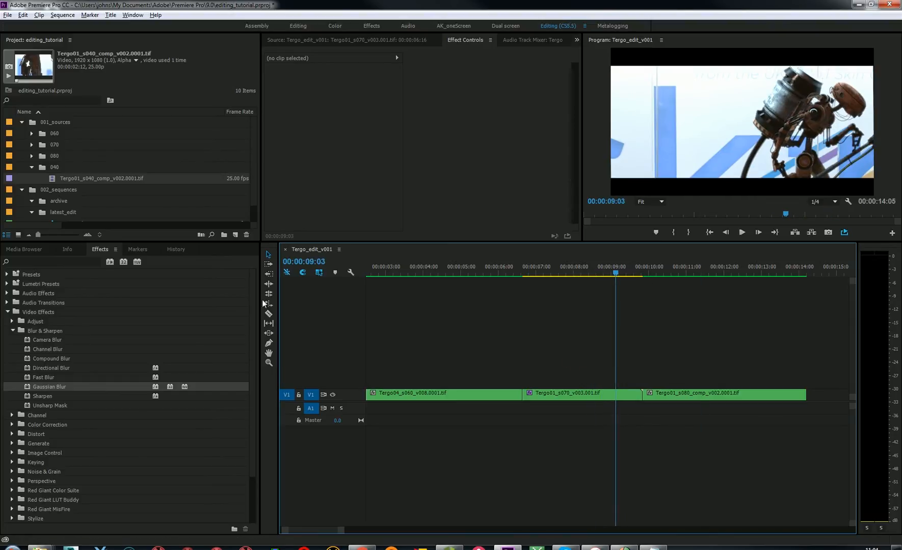
{"action": "left_click_drag", "start_coordinate": [618, 268], "coordinate": [602, 271]}
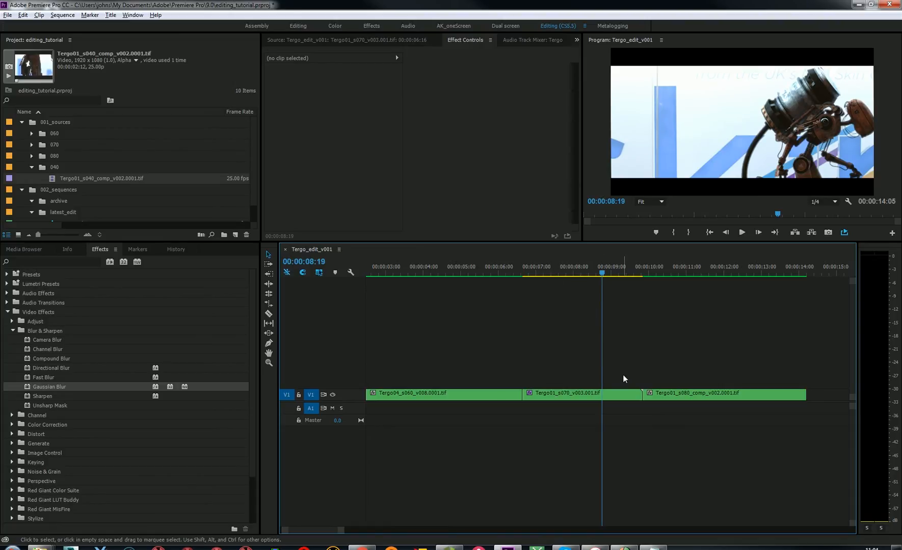
Collapse the Blur & Sharpen and Video Effects folders and expand the Video Transitions folder
{"action": "left_click", "coordinate": [14, 331]}
{"action": "left_click", "coordinate": [7, 312]}
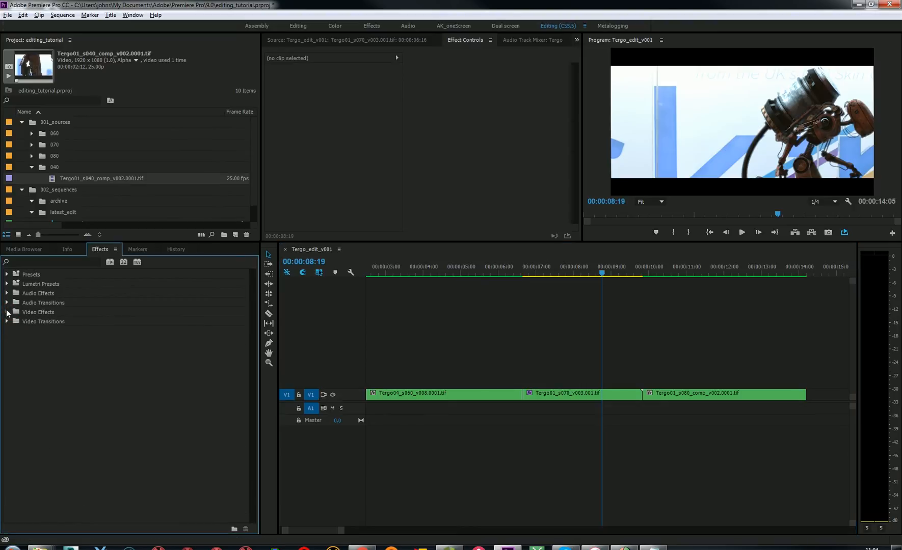
{"action": "left_click", "coordinate": [7, 321]}
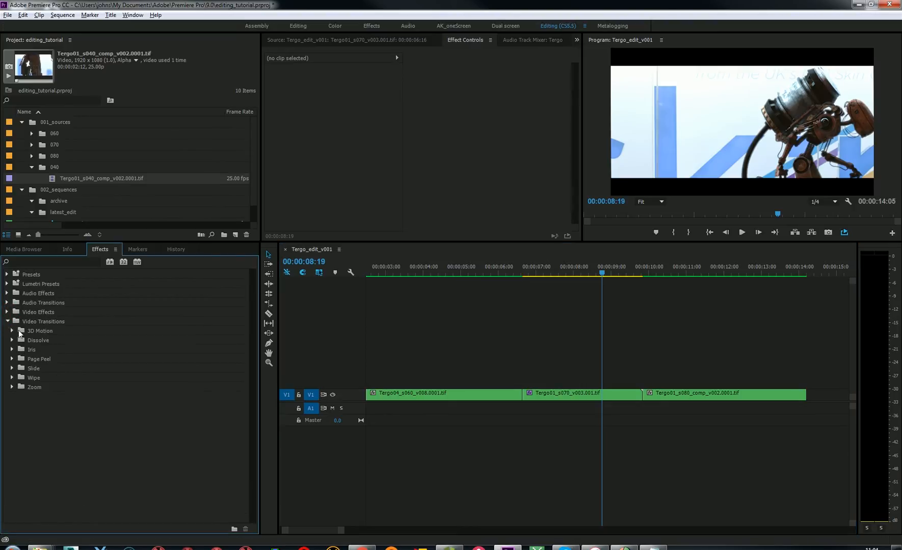
Apply the default Cross Dissolve transition to the end of the s080 clip
{"action": "left_click", "coordinate": [782, 386]}
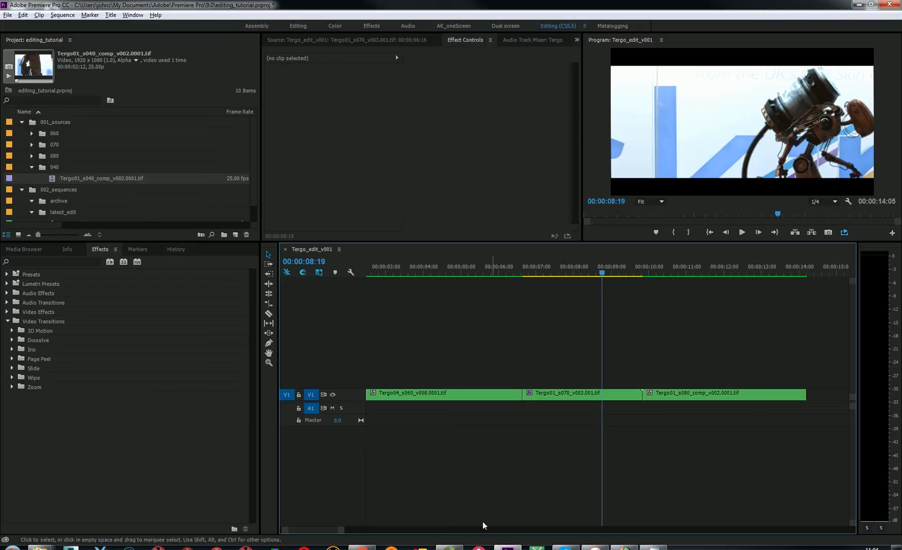
{"action": "left_click_drag", "start_coordinate": [318, 530], "coordinate": [324, 529]}
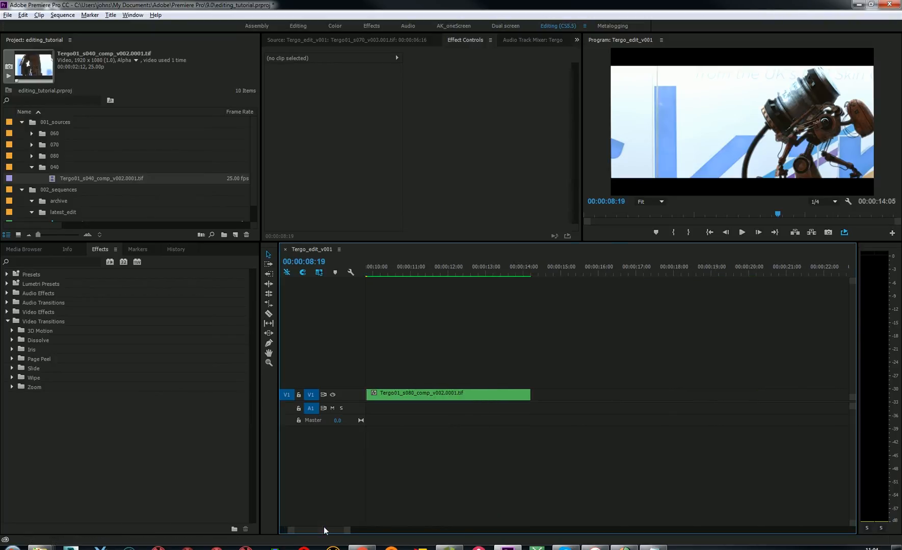
{"action": "right_click", "coordinate": [529, 394]}
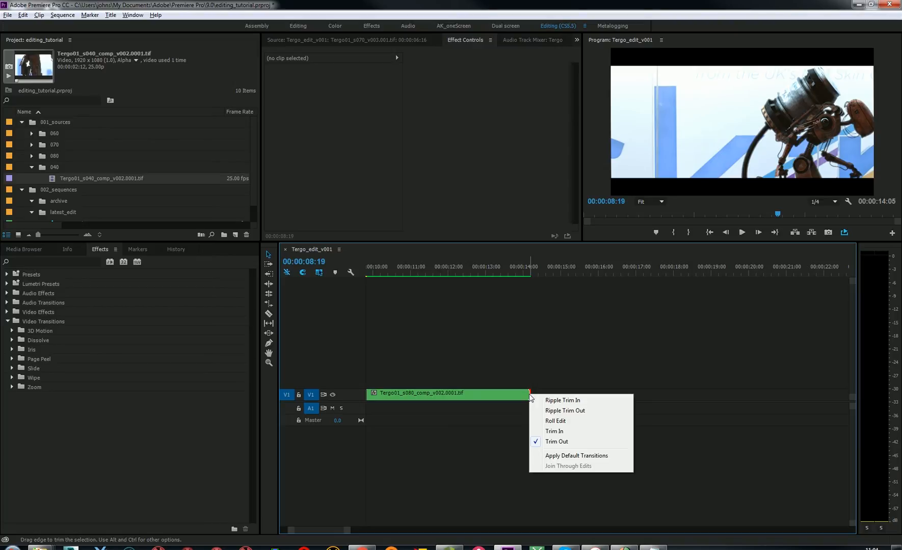
{"action": "left_click", "coordinate": [576, 350]}
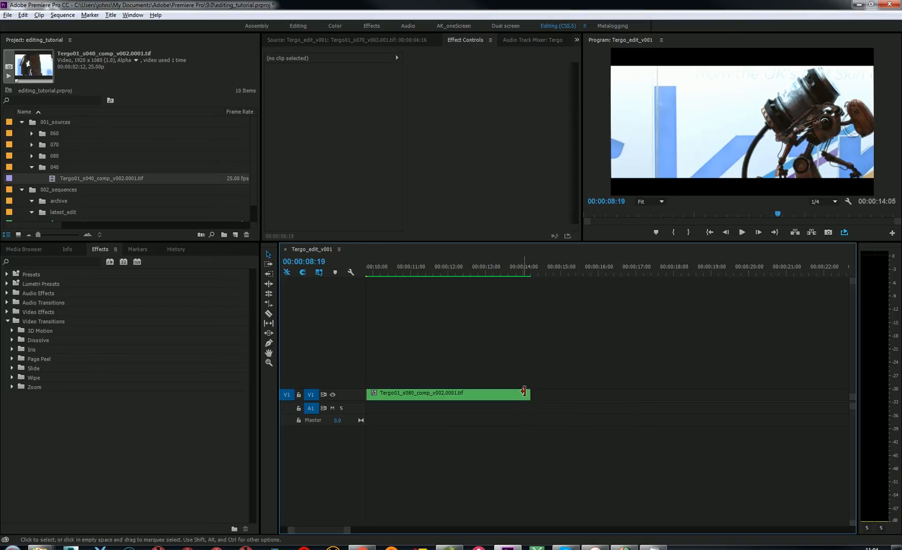
{"action": "right_click", "coordinate": [529, 393]}
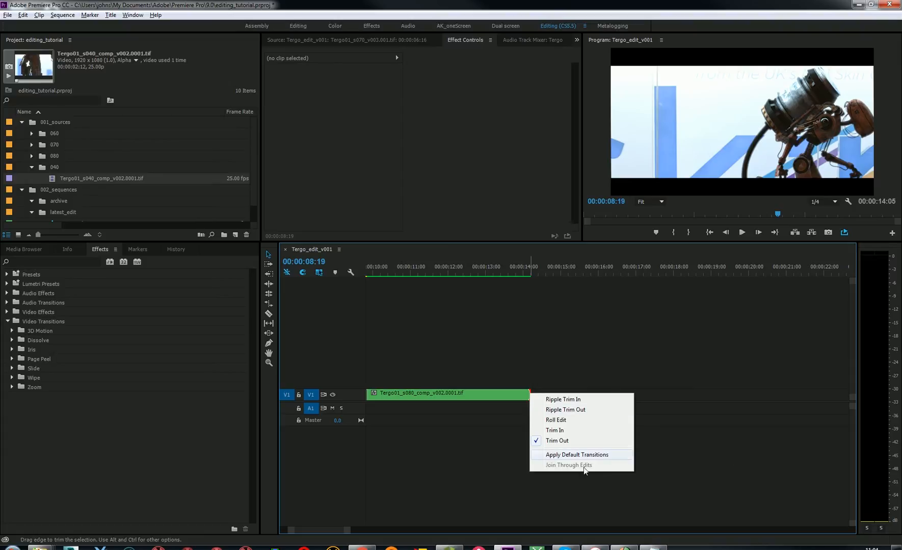
{"action": "left_click", "coordinate": [557, 369]}
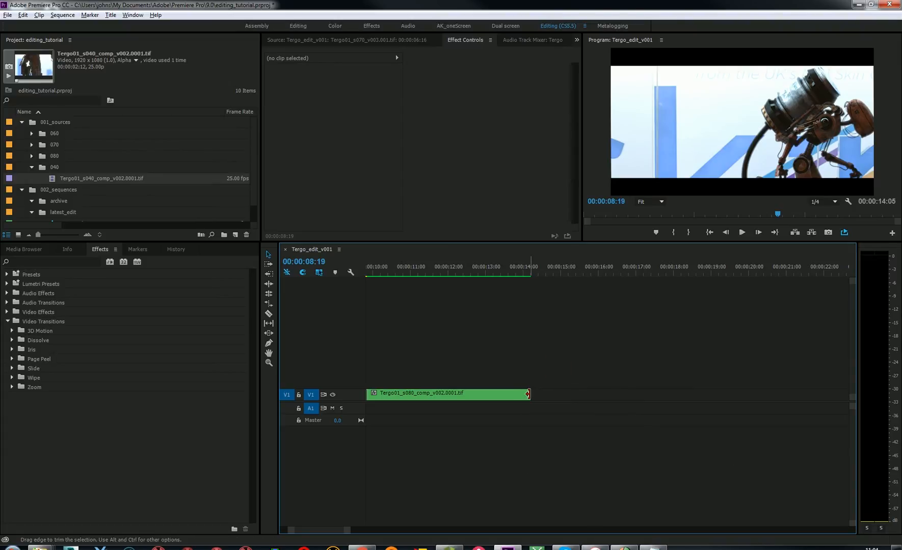
{"action": "right_click", "coordinate": [525, 394]}
{"action": "left_click", "coordinate": [582, 457]}
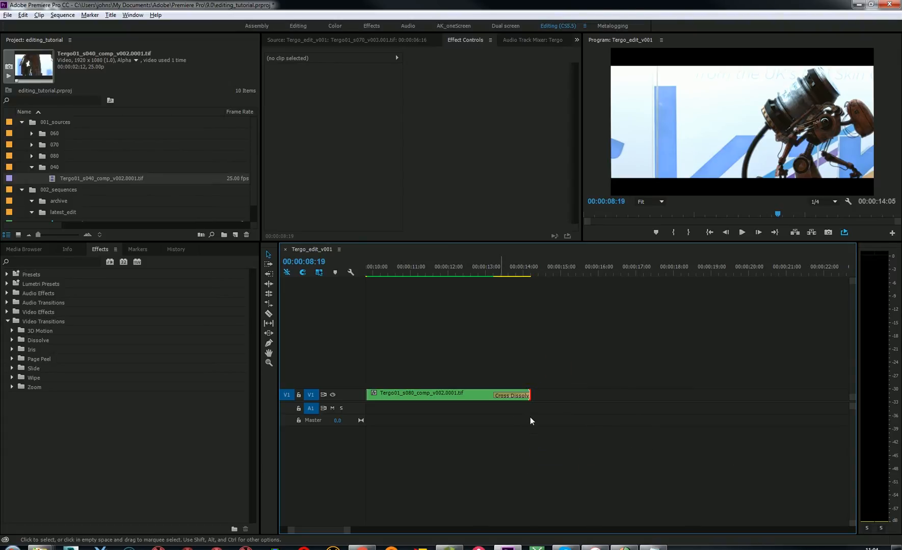
{"action": "key", "text": "equal"}
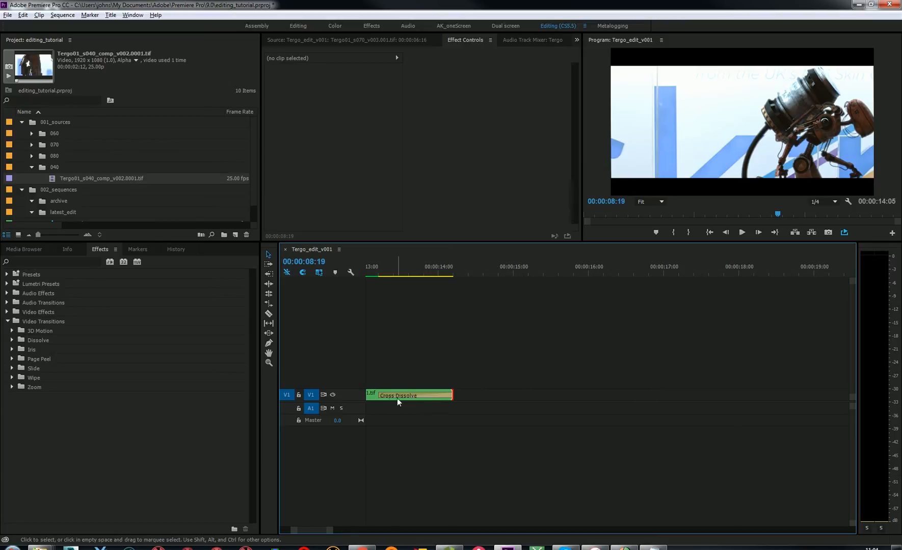
{"action": "key", "text": "minus"}
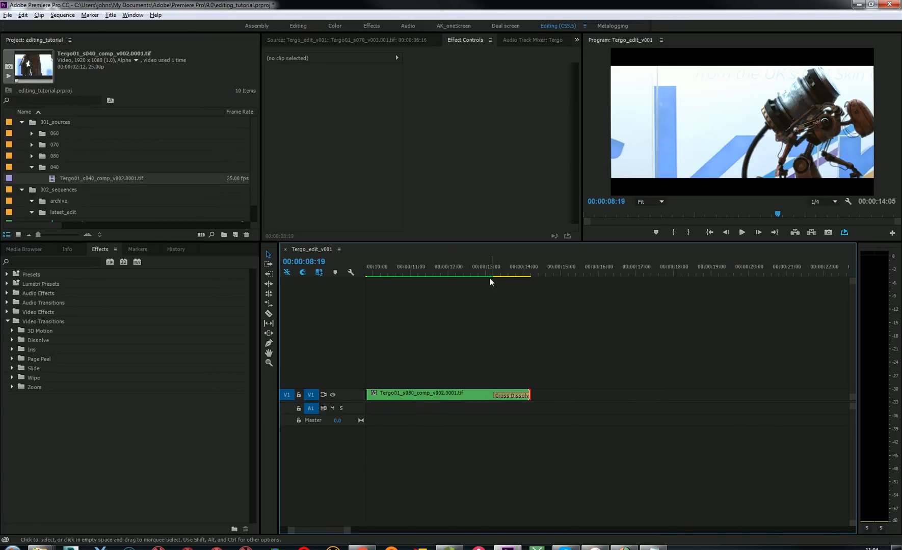
Extend the start of the s080 clip's Cross Dissolve to a duration of 00:00:03:04 and review the fade
{"action": "mouse_move", "coordinate": [489, 279]}
{"action": "left_mouse_down"}
{"action": "mouse_move", "coordinate": [537, 271]}
{"action": "mouse_move", "coordinate": [493, 275]}
{"action": "mouse_move", "coordinate": [504, 274]}
{"action": "left_mouse_up"}
{"action": "left_click_drag", "start_coordinate": [493, 395], "coordinate": [412, 394]}
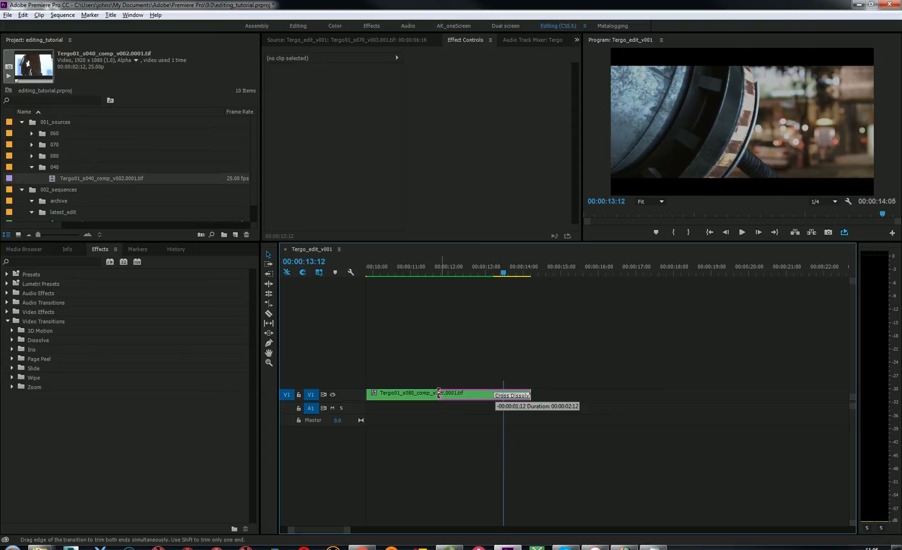
{"action": "left_click_drag", "start_coordinate": [408, 268], "coordinate": [496, 425]}
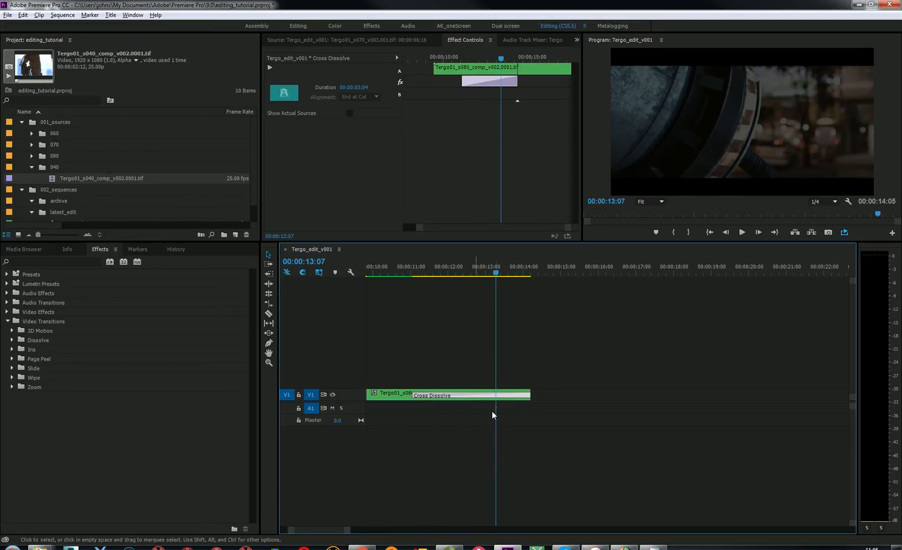
{"action": "left_click_drag", "start_coordinate": [498, 271], "coordinate": [491, 271]}
Try the s080 clip on V2 overlapping the s070 clip with both ending together, preview the dissolve, and undo the move
{"action": "key", "text": "minus"}
{"action": "key", "text": "minus"}
{"action": "left_click_drag", "start_coordinate": [468, 395], "coordinate": [423, 383]}
{"action": "left_click_drag", "start_coordinate": [440, 271], "coordinate": [458, 274]}
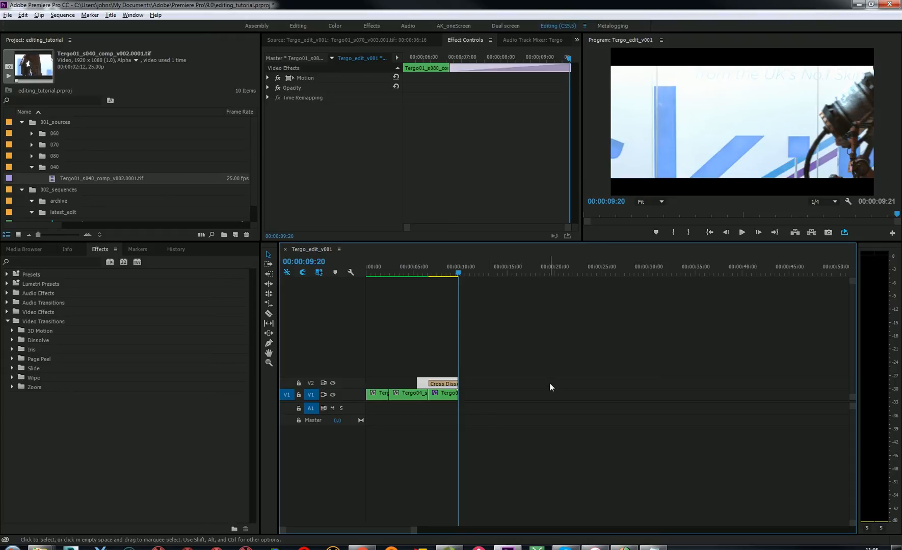
{"action": "key", "text": "ctrl+z"}
{"action": "key", "text": "equal"}
{"action": "key", "text": "equal"}
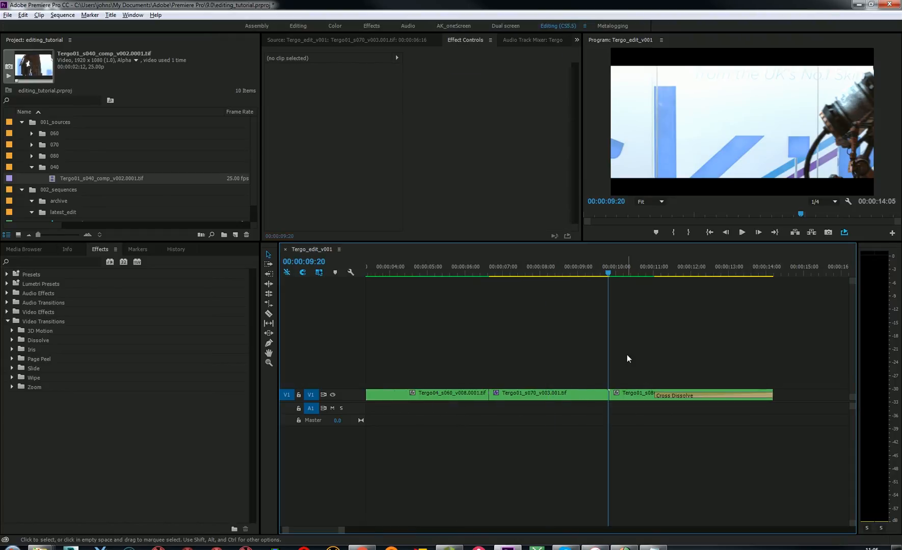
Replace the Cross Dissolve at the end of the s080 clip with a Dip to White transition and review the fade
{"action": "left_click", "coordinate": [702, 399]}
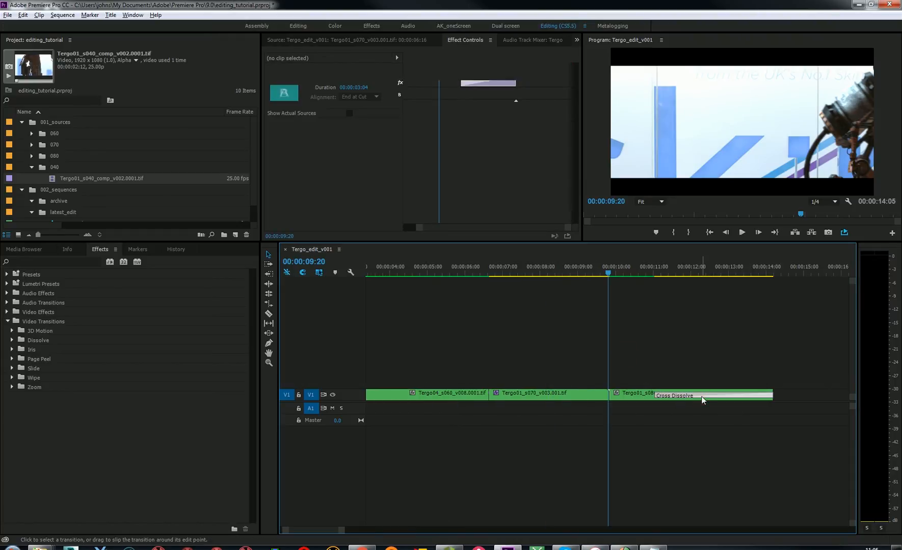
{"action": "key", "text": "Delete"}
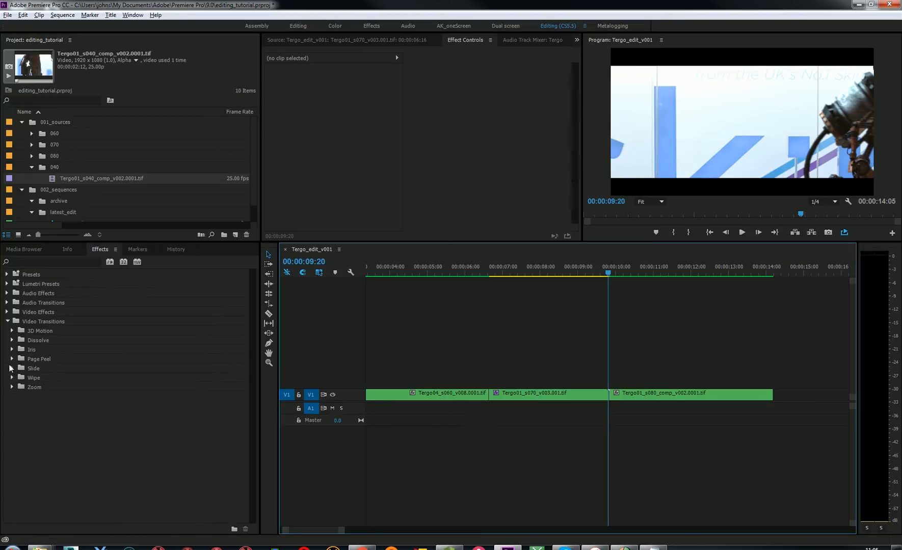
{"action": "left_click", "coordinate": [12, 340]}
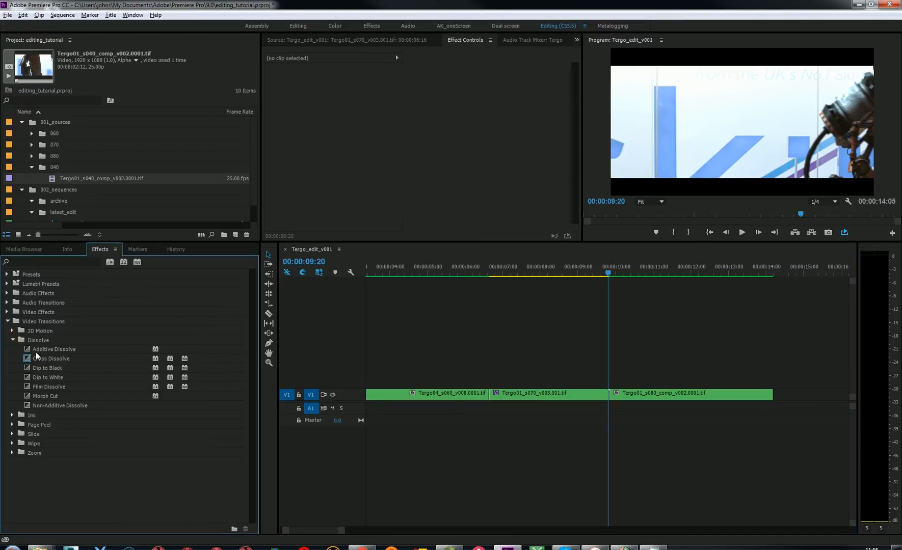
{"action": "left_click", "coordinate": [39, 351]}
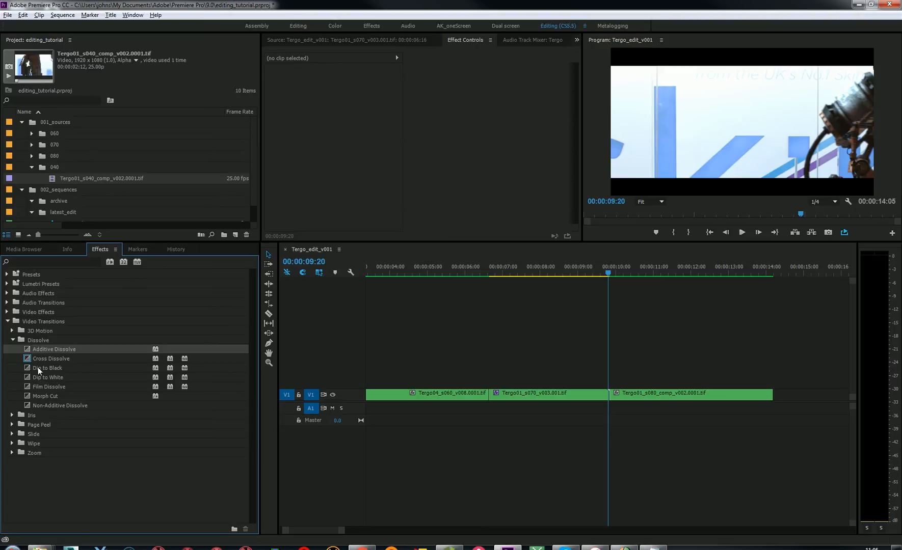
{"action": "left_click", "coordinate": [40, 367]}
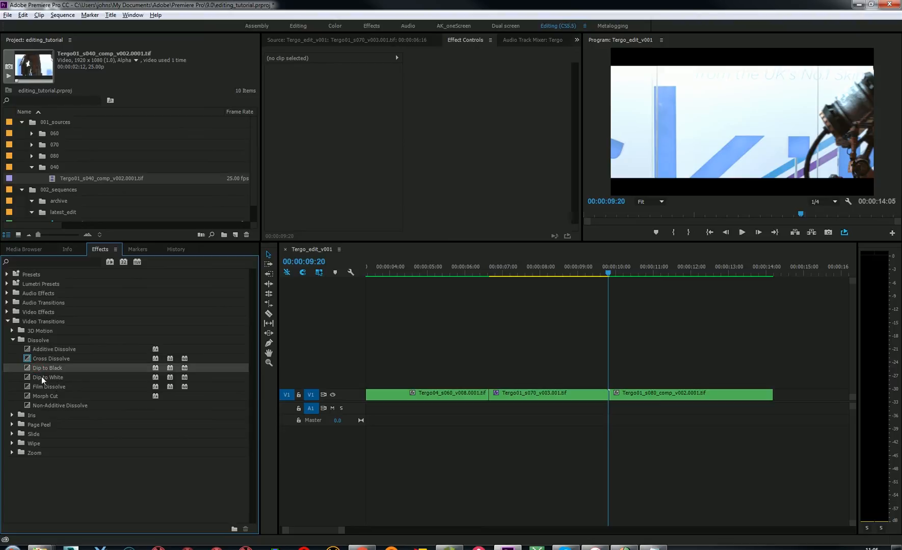
{"action": "left_click", "coordinate": [42, 377]}
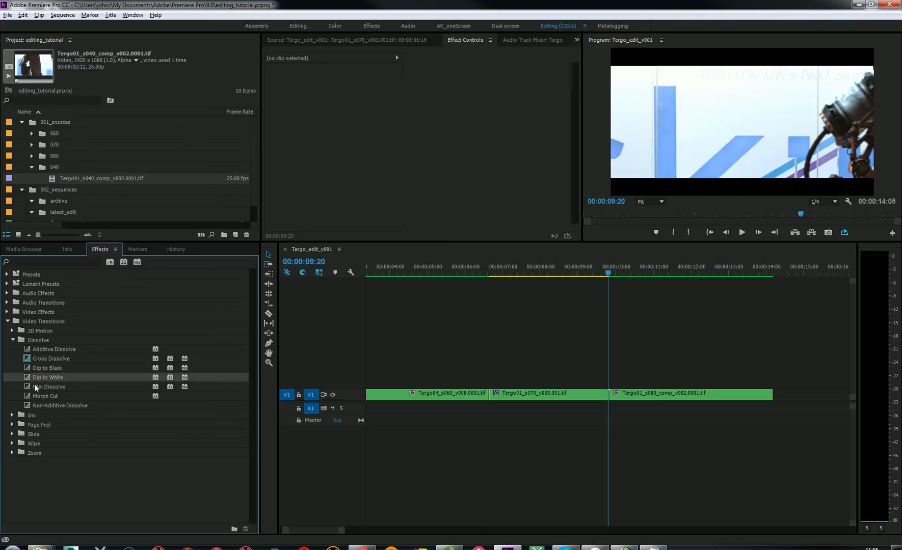
{"action": "left_click_drag", "start_coordinate": [28, 383], "coordinate": [769, 398]}
{"action": "left_click_drag", "start_coordinate": [738, 267], "coordinate": [760, 271]}
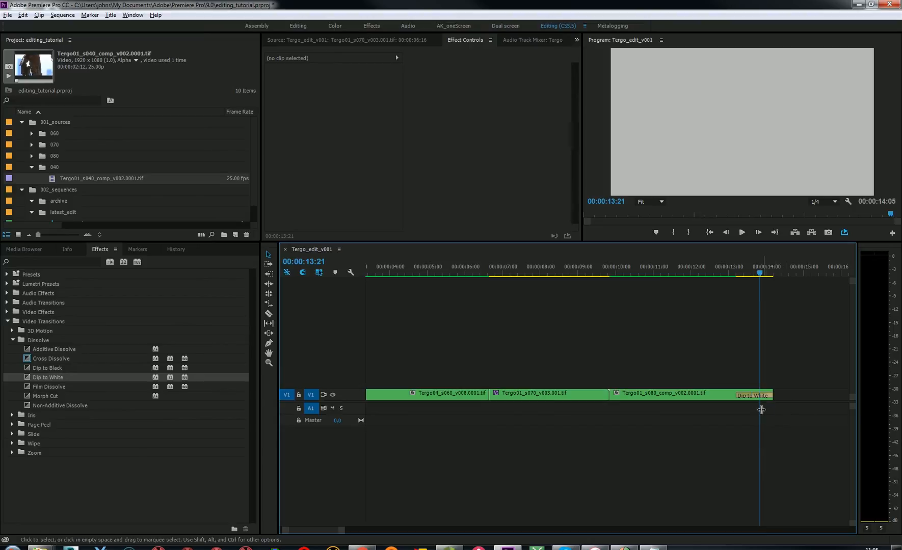
{"action": "mouse_move", "coordinate": [761, 272]}
{"action": "left_mouse_down"}
{"action": "mouse_move", "coordinate": [781, 273]}
{"action": "mouse_move", "coordinate": [758, 275]}
{"action": "mouse_move", "coordinate": [775, 276]}
{"action": "mouse_move", "coordinate": [765, 279]}
{"action": "left_mouse_up"}
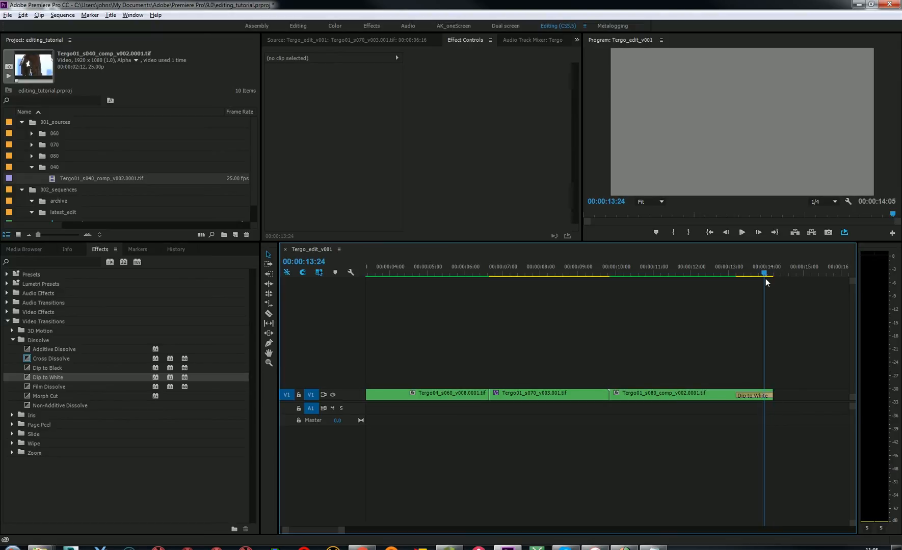
Move the s080 clip with its Dip to White from V1 straight up to V2
{"action": "left_click_drag", "start_coordinate": [688, 397], "coordinate": [691, 379]}
{"action": "left_click", "coordinate": [703, 320]}
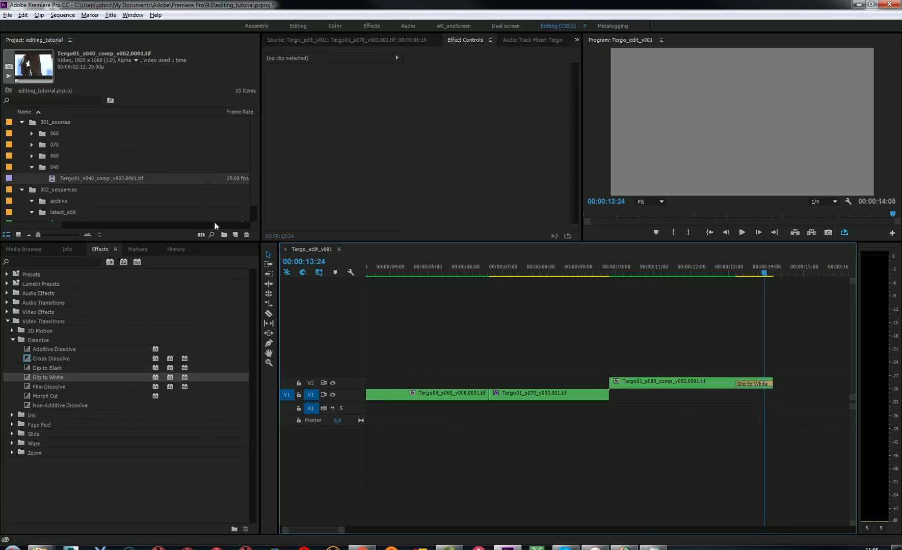
Create a white (FFFFFF) color matte at 1920 x 1080 and 25 fps, and name it white
{"action": "left_click", "coordinate": [235, 234]}
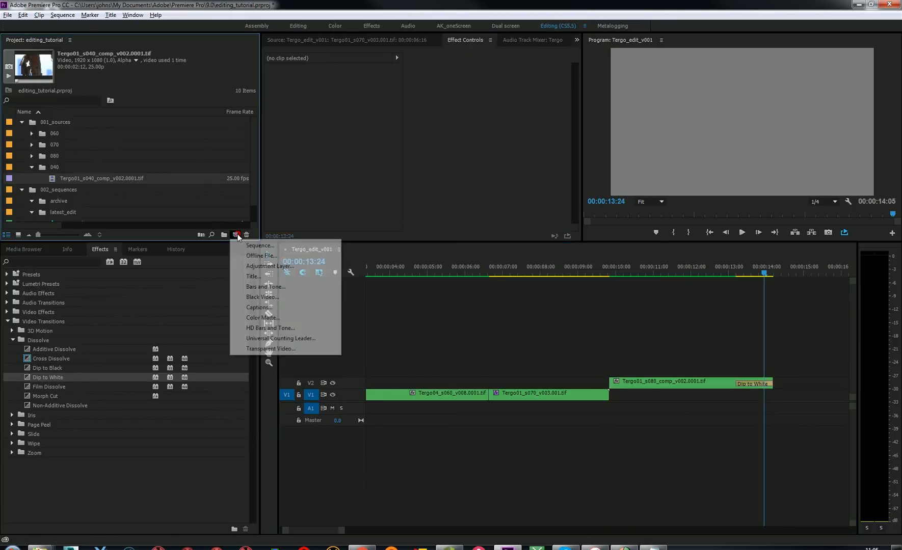
{"action": "left_click", "coordinate": [278, 319]}
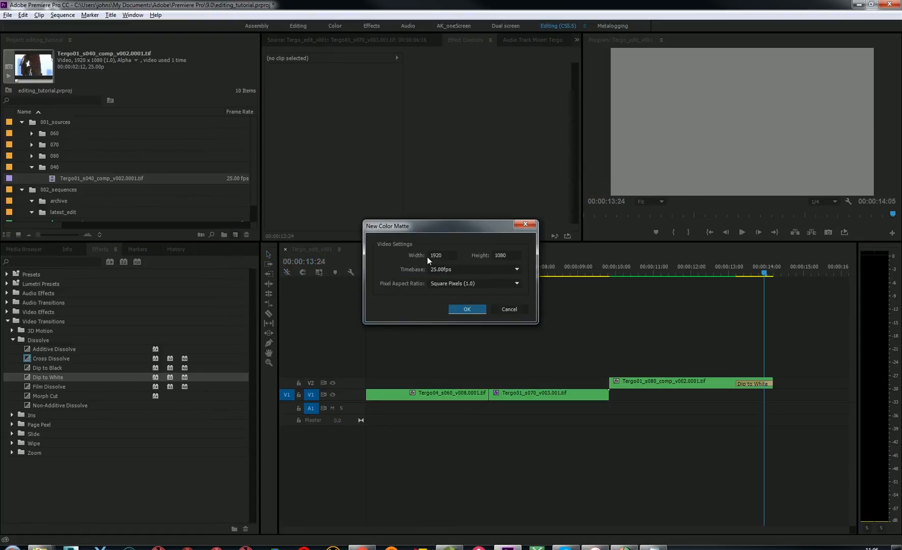
{"action": "left_click", "coordinate": [468, 309]}
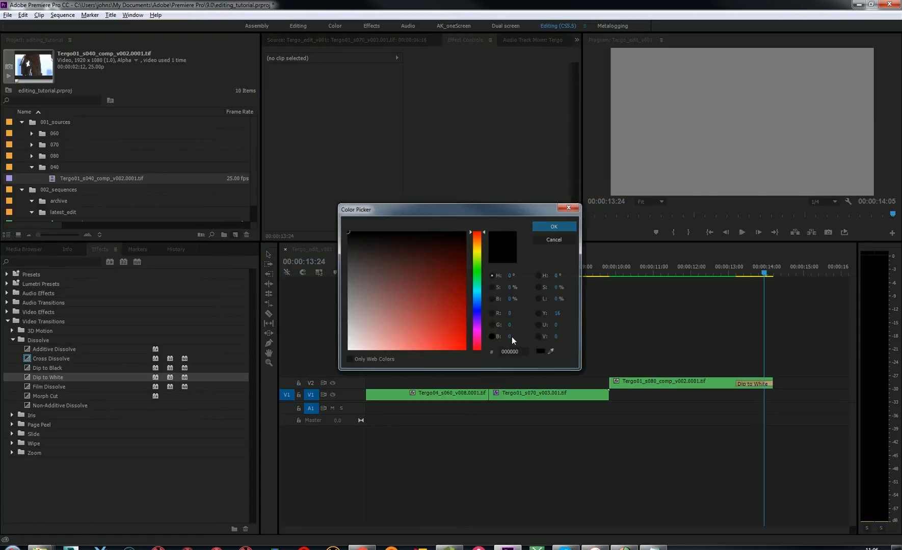
{"action": "left_click", "coordinate": [348, 349]}
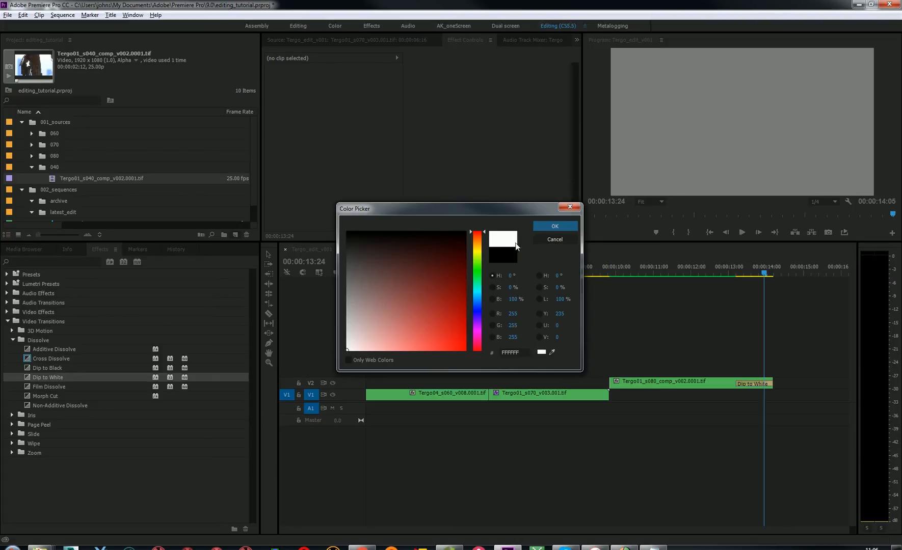
{"action": "left_click", "coordinate": [560, 228]}
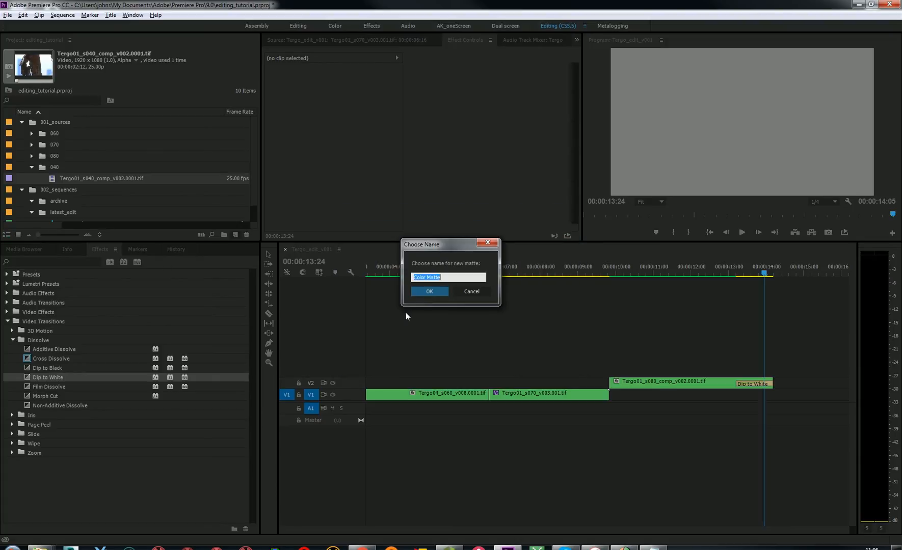
{"action": "type", "text": "white"}
{"action": "left_click", "coordinate": [429, 292]}
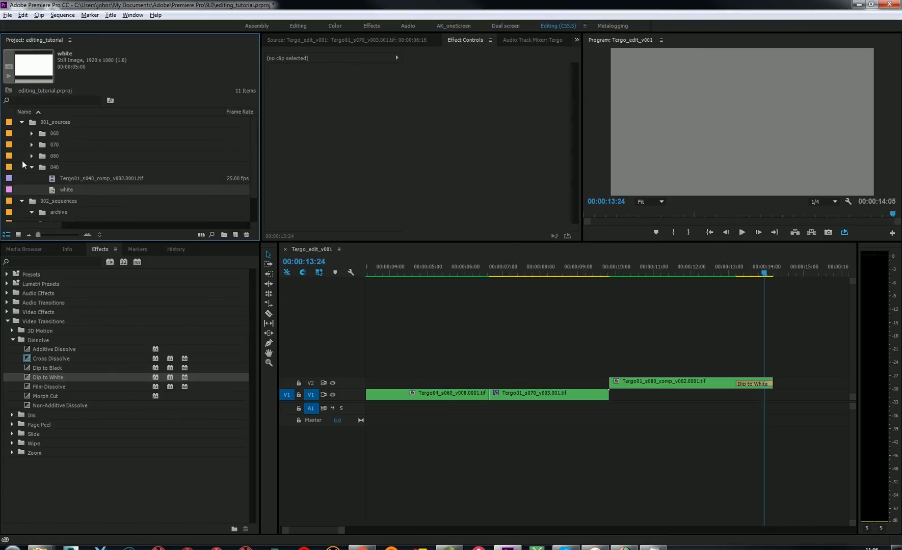
Move the white matte out of the 040 bin to the project's top level and collapse the source and sequence bins
{"action": "scroll", "coordinate": [56, 206], "scroll_direction": "down", "scroll_amount": 1}
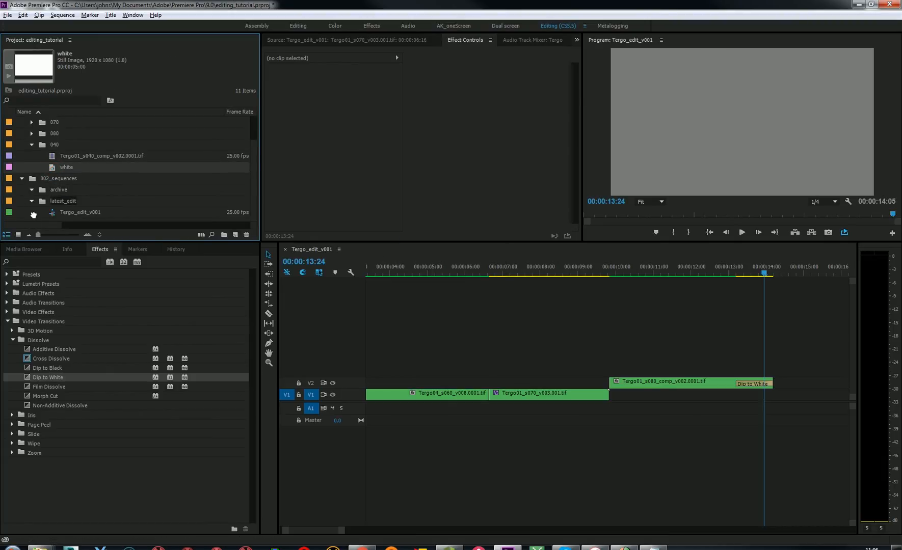
{"action": "left_click_drag", "start_coordinate": [44, 176], "coordinate": [43, 177]}
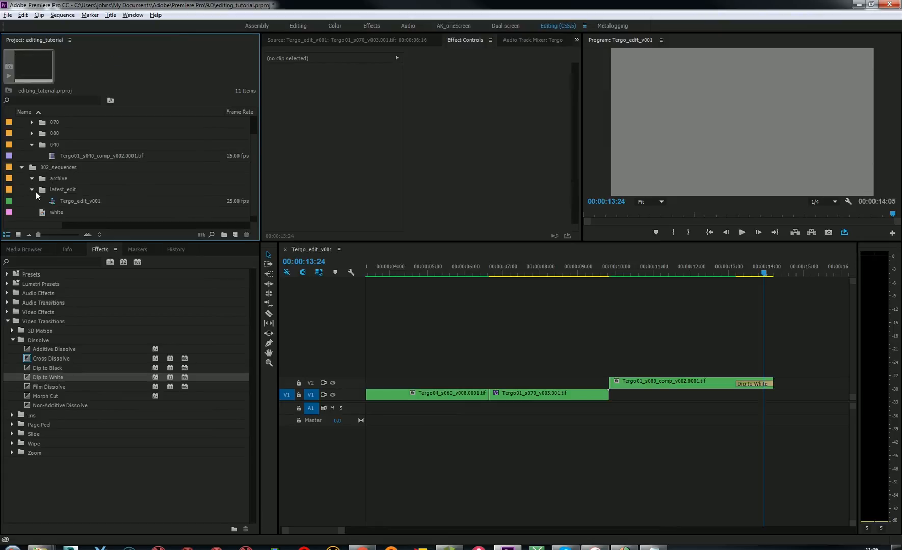
{"action": "left_click", "coordinate": [33, 189]}
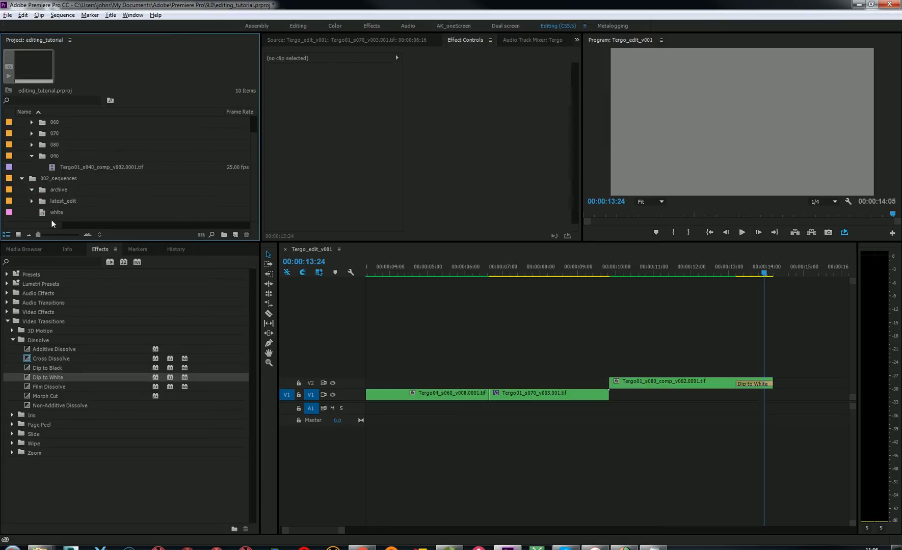
{"action": "left_click", "coordinate": [32, 156]}
{"action": "left_click", "coordinate": [23, 122]}
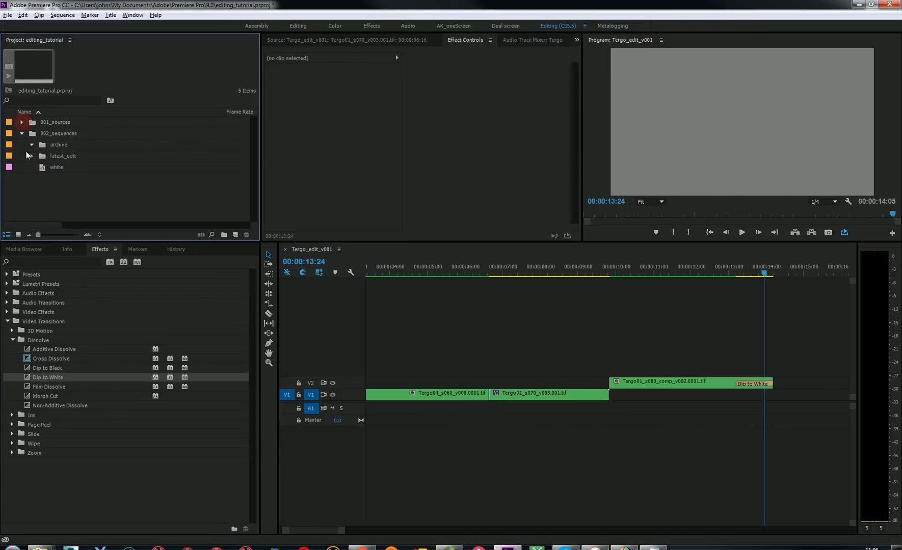
{"action": "left_click", "coordinate": [47, 169]}
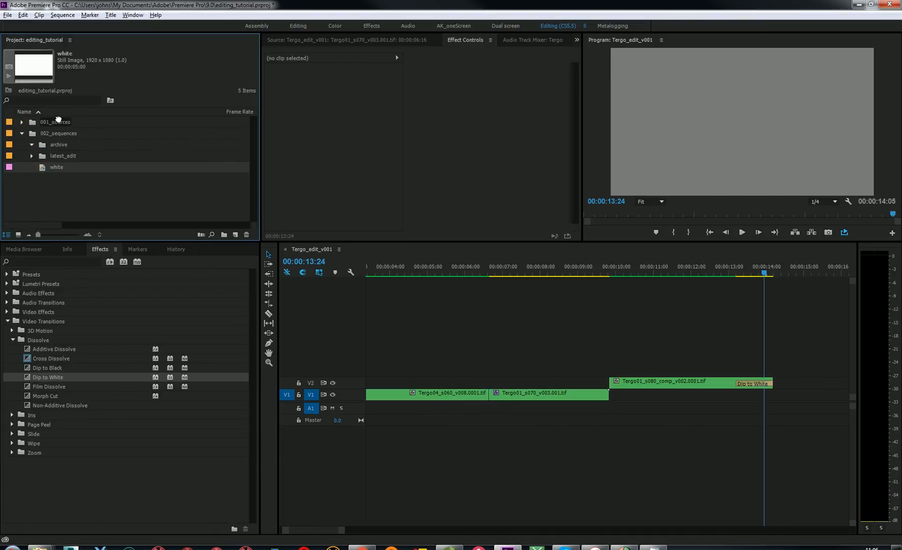
{"action": "left_click_drag", "start_coordinate": [59, 118], "coordinate": [51, 179]}
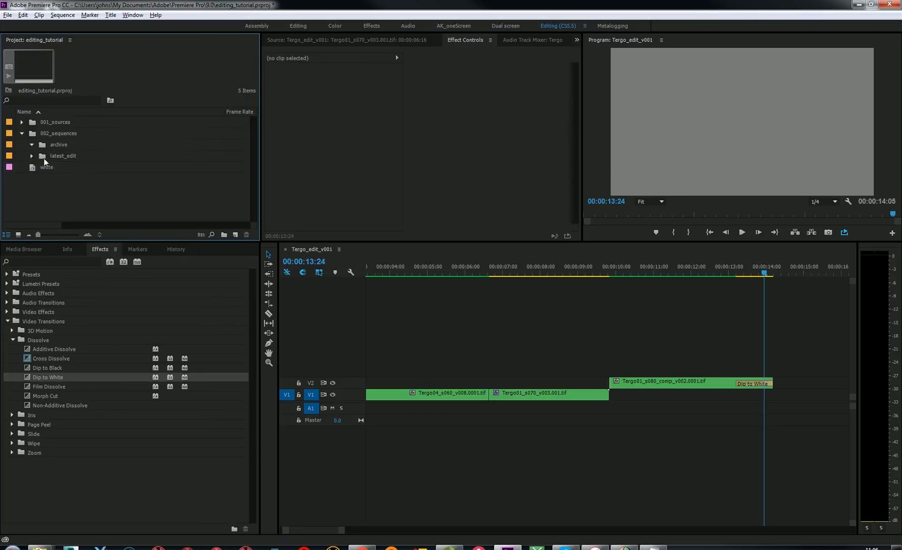
{"action": "left_click", "coordinate": [22, 133]}
Create a new top-level bin named 003_mattes and move the white matte into it
{"action": "right_click", "coordinate": [45, 181]}
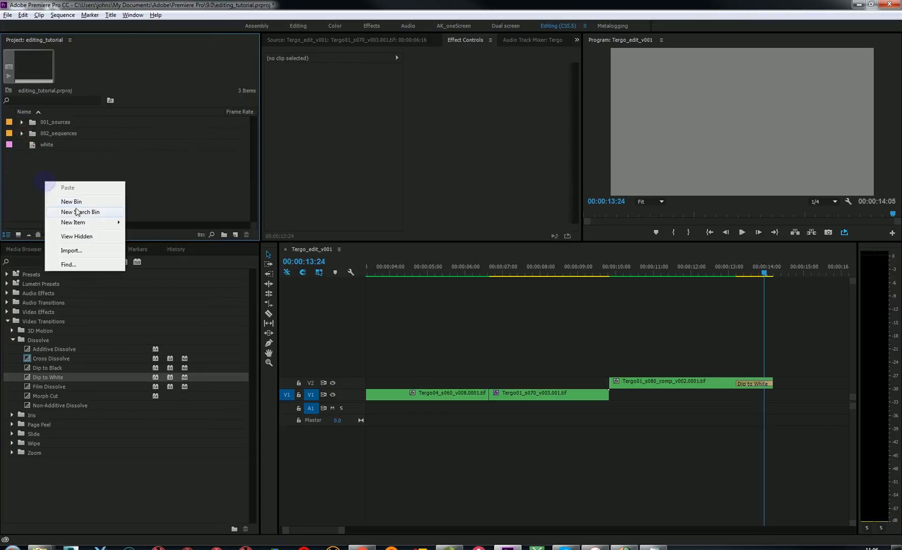
{"action": "left_click", "coordinate": [98, 203]}
{"action": "type", "text": "003"}
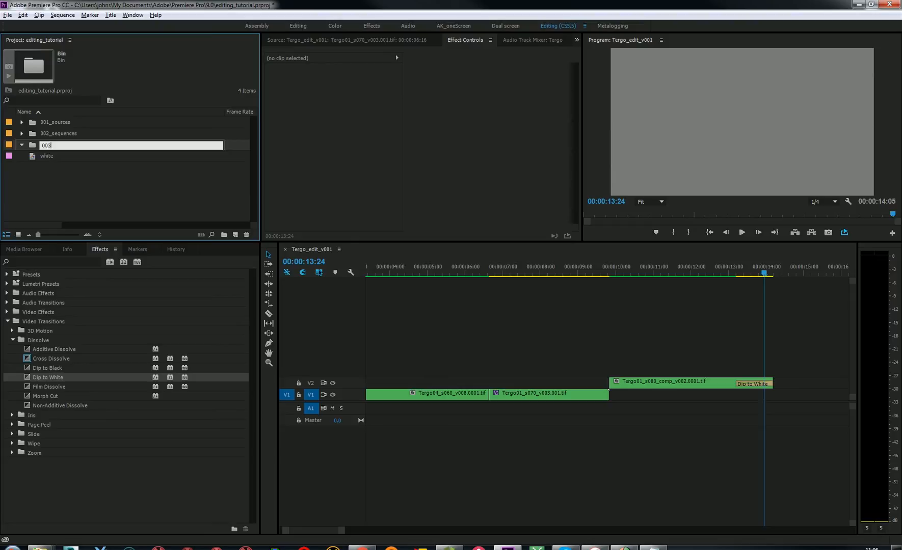
{"action": "type", "text": "_mattes"}
{"action": "key", "text": "Tab"}
{"action": "left_click_drag", "start_coordinate": [32, 156], "coordinate": [47, 143]}
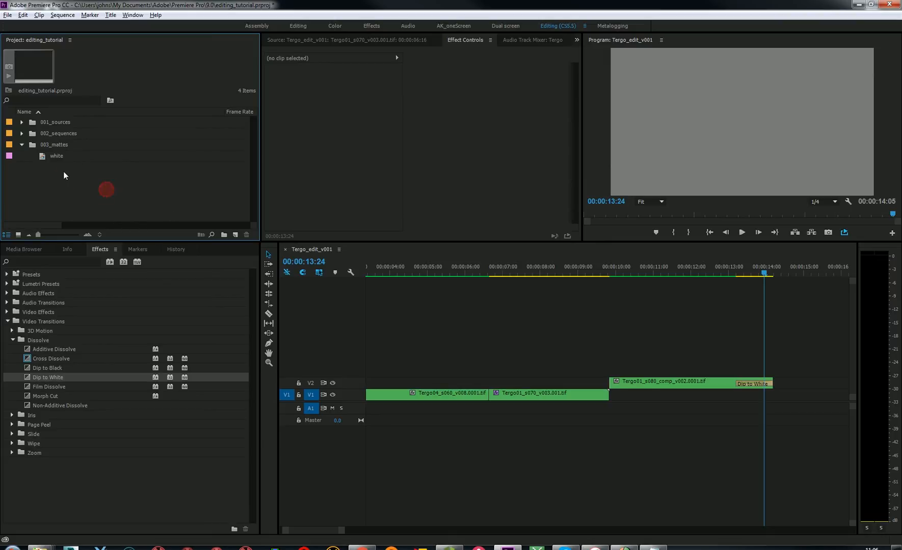
Place the white matte on V1 starting under the s080 clip's Dip to White at about 00:00:13:05 and review the fade
{"action": "left_click_drag", "start_coordinate": [42, 155], "coordinate": [738, 400]}
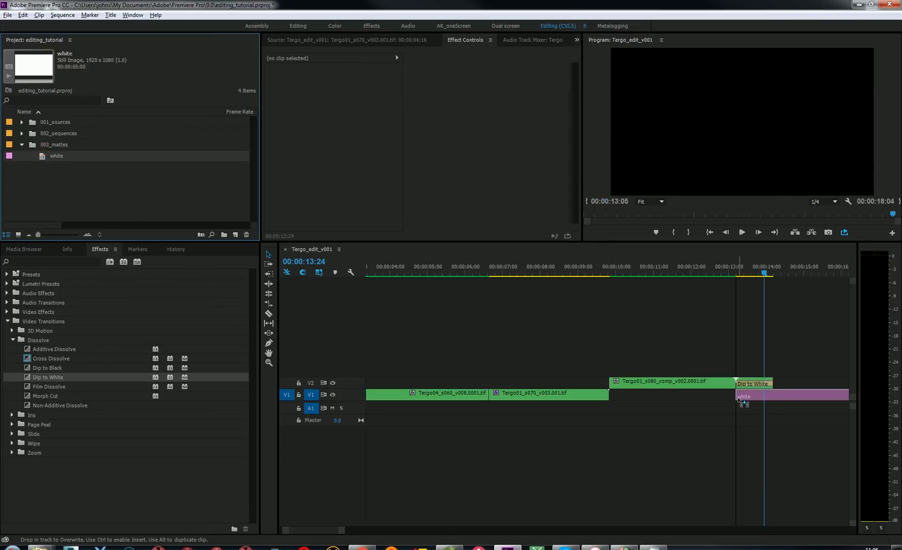
{"action": "mouse_move", "coordinate": [762, 267]}
{"action": "left_mouse_down"}
{"action": "mouse_move", "coordinate": [726, 265]}
{"action": "mouse_move", "coordinate": [782, 268]}
{"action": "mouse_move", "coordinate": [770, 274]}
{"action": "left_mouse_up"}
{"action": "key", "text": "minus"}
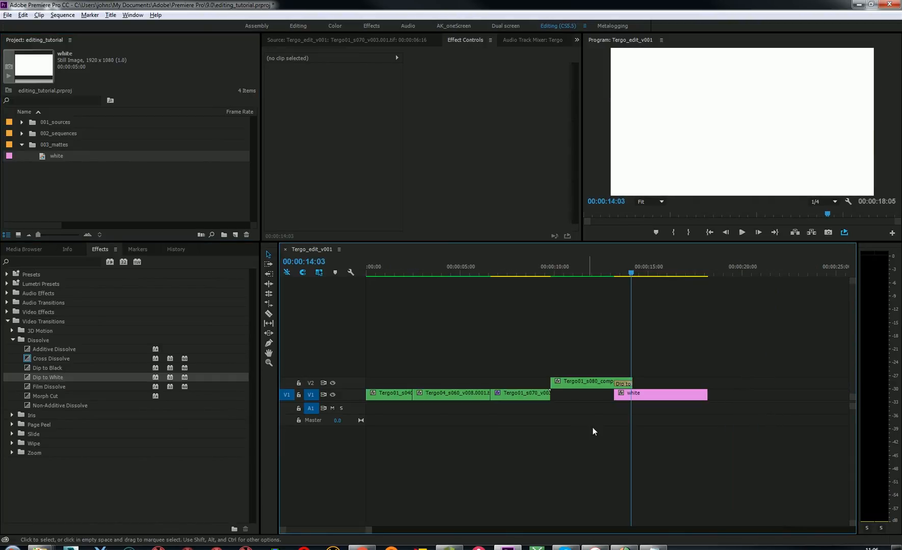
{"action": "left_click", "coordinate": [641, 396]}
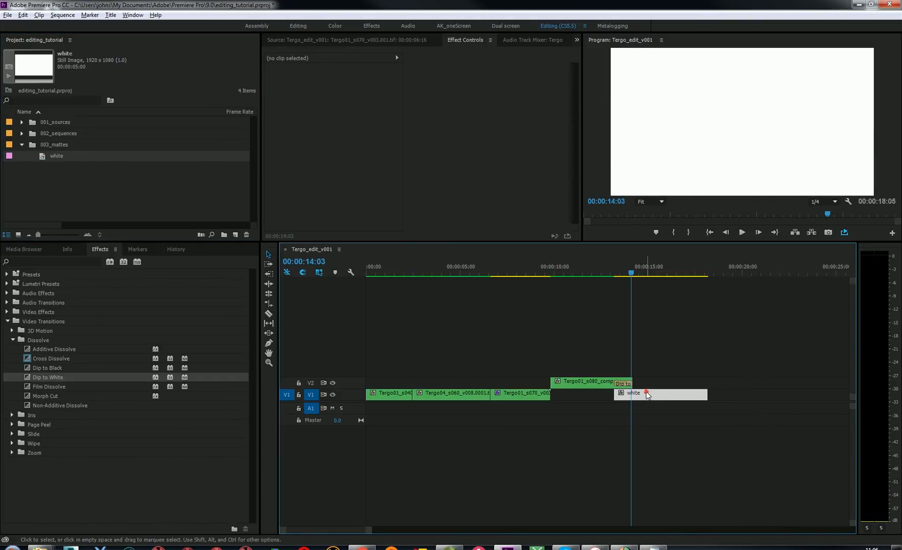
{"action": "left_click", "coordinate": [629, 273]}
{"action": "left_click", "coordinate": [685, 311]}
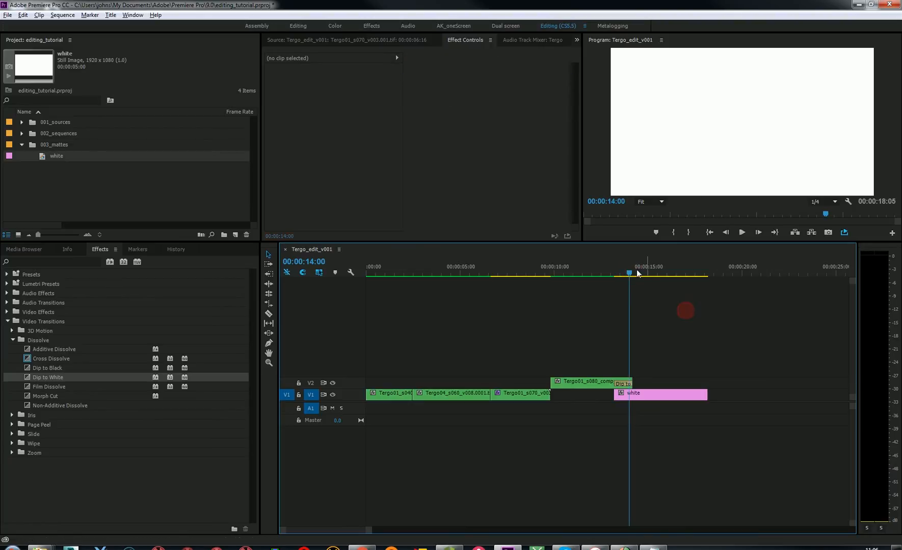
{"action": "left_click_drag", "start_coordinate": [630, 274], "coordinate": [627, 274]}
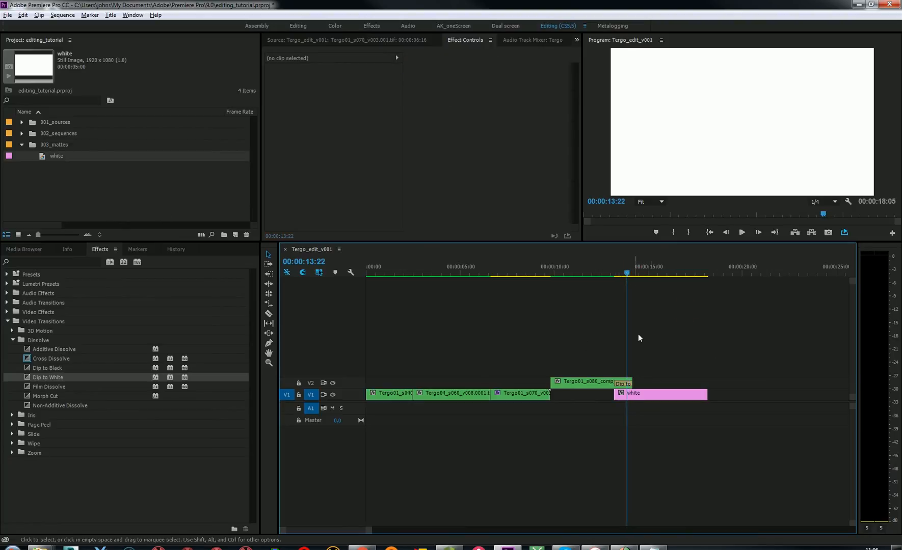
{"action": "left_click", "coordinate": [619, 271]}
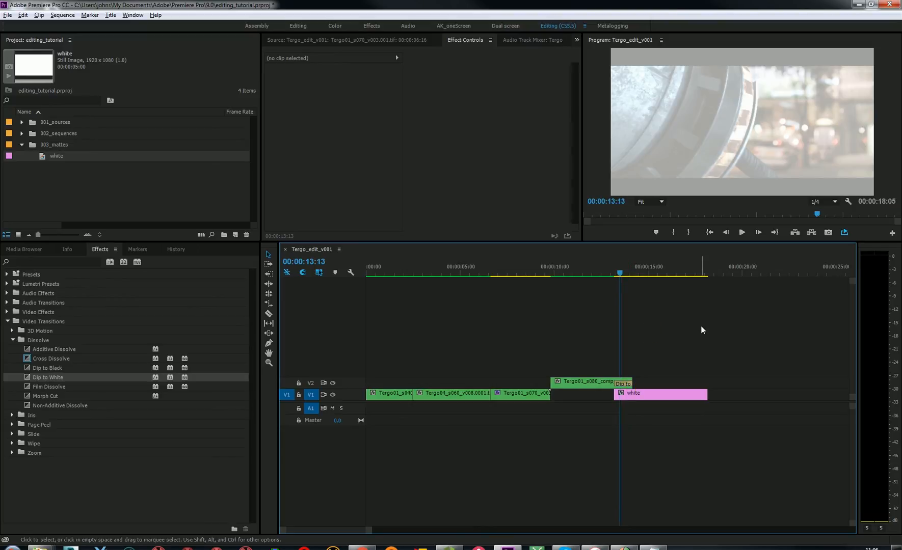
Delete the white matte clip from V1 and move the s080 clip back down to V1 after the s070 clip
{"action": "left_click", "coordinate": [667, 399]}
{"action": "key", "text": "Delete"}
{"action": "left_click", "coordinate": [599, 384]}
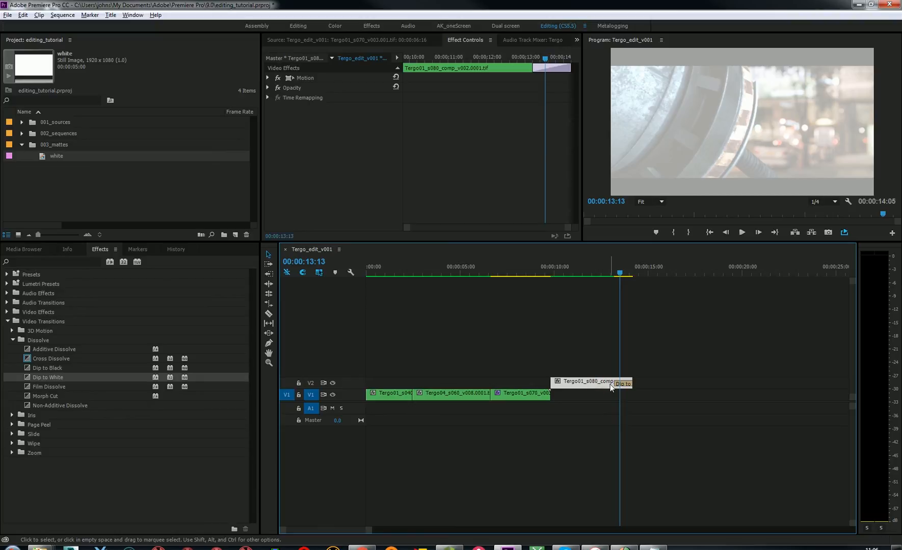
{"action": "left_click_drag", "start_coordinate": [599, 385], "coordinate": [611, 389]}
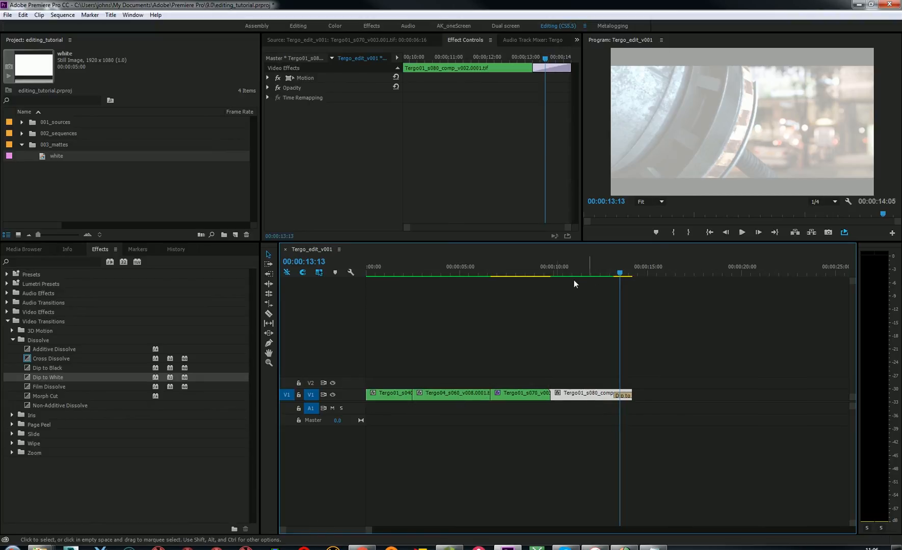
Preview the Dip to White at the end of the s080 clip and delete the transition
{"action": "left_click", "coordinate": [623, 397]}
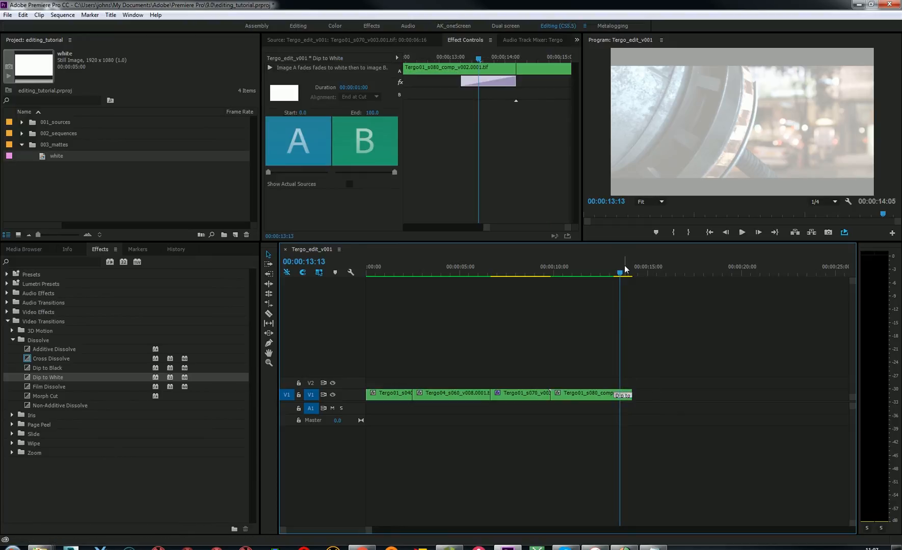
{"action": "left_click", "coordinate": [602, 274]}
{"action": "left_click_drag", "start_coordinate": [602, 274], "coordinate": [621, 275]}
{"action": "left_click", "coordinate": [666, 362]}
{"action": "left_click", "coordinate": [626, 396]}
{"action": "key", "text": "Delete"}
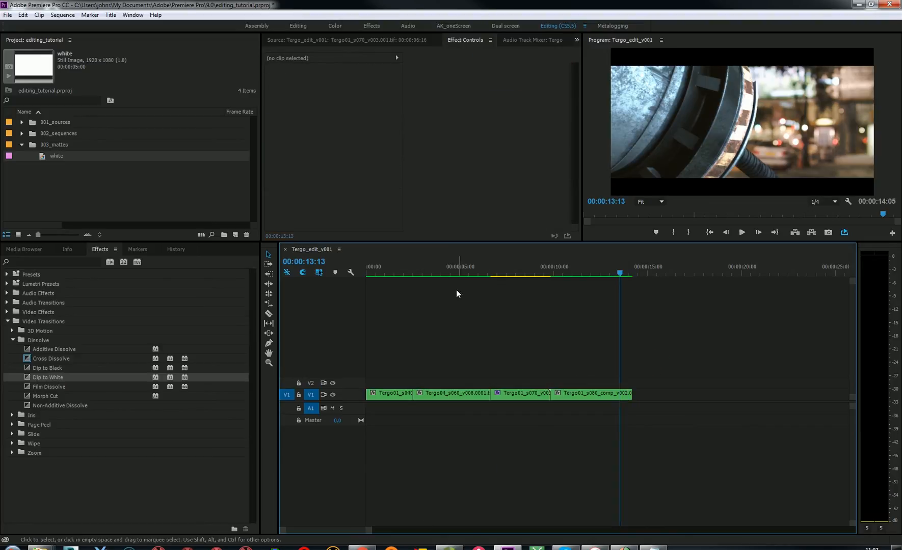
Scrub through the edited shots and collapse the Dissolve and Video Transitions effect folders
{"action": "left_click_drag", "start_coordinate": [388, 266], "coordinate": [545, 286]}
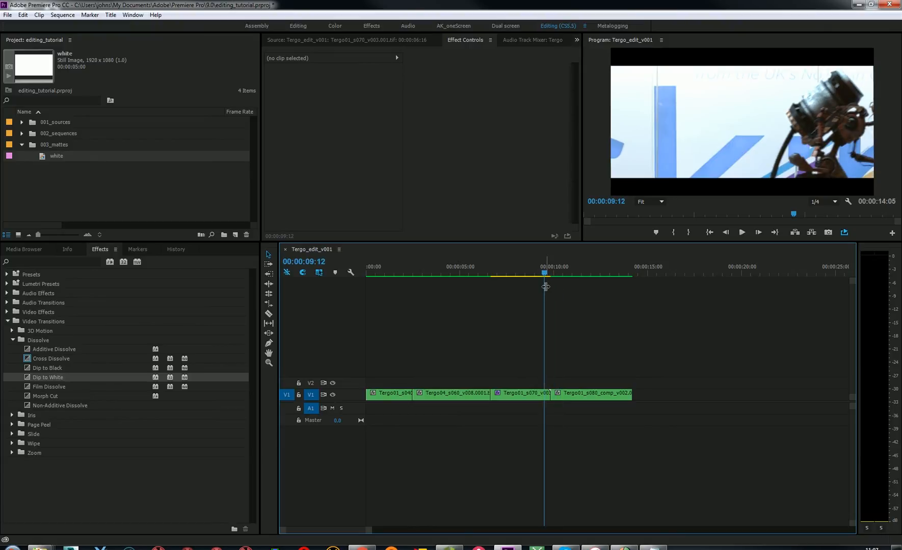
{"action": "mouse_move", "coordinate": [544, 275]}
{"action": "left_mouse_down"}
{"action": "mouse_move", "coordinate": [486, 283]}
{"action": "mouse_move", "coordinate": [502, 283]}
{"action": "left_mouse_up"}
{"action": "left_click", "coordinate": [556, 323]}
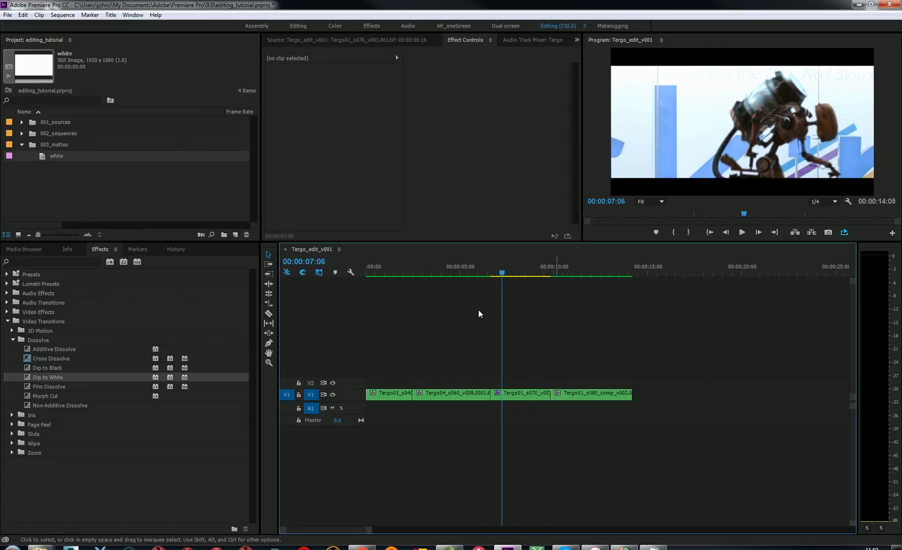
{"action": "left_click", "coordinate": [12, 340]}
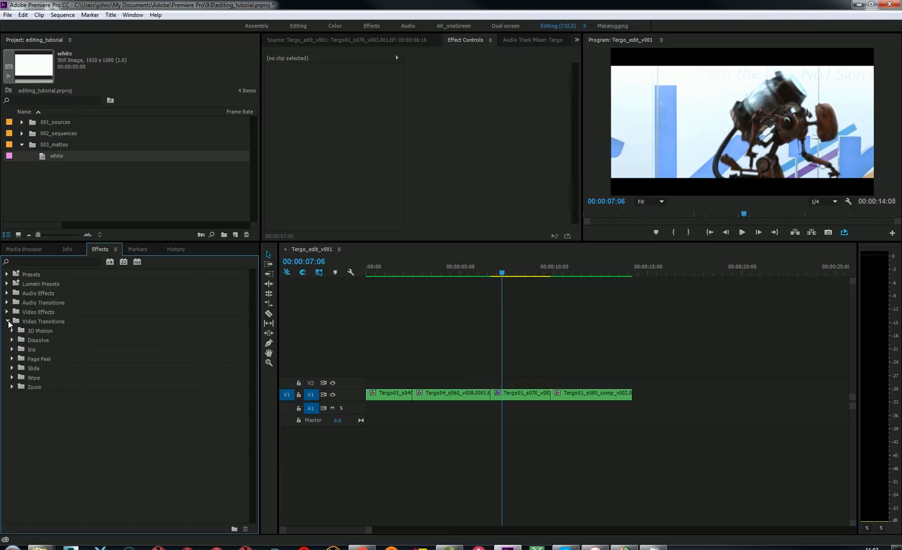
{"action": "left_click", "coordinate": [8, 322]}
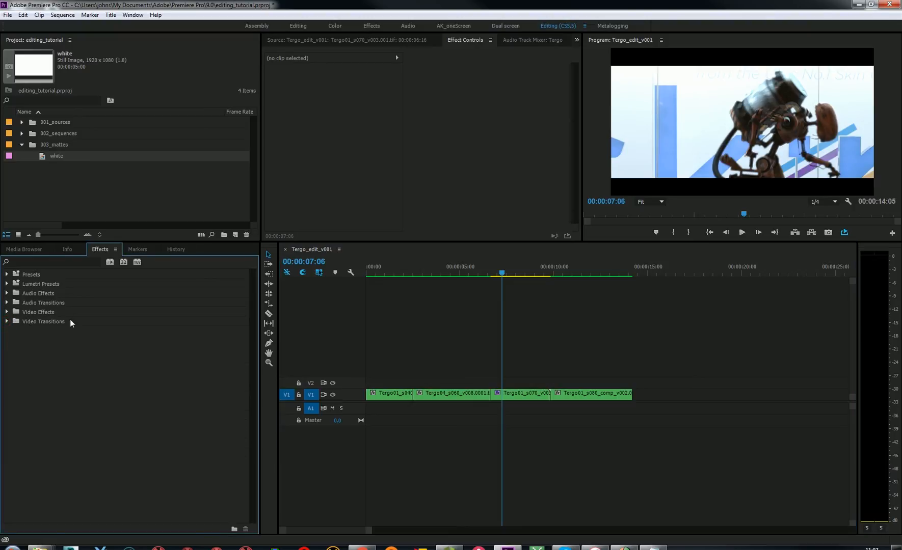
{"action": "left_click", "coordinate": [473, 345]}
{"action": "left_click_drag", "start_coordinate": [502, 273], "coordinate": [560, 285]}
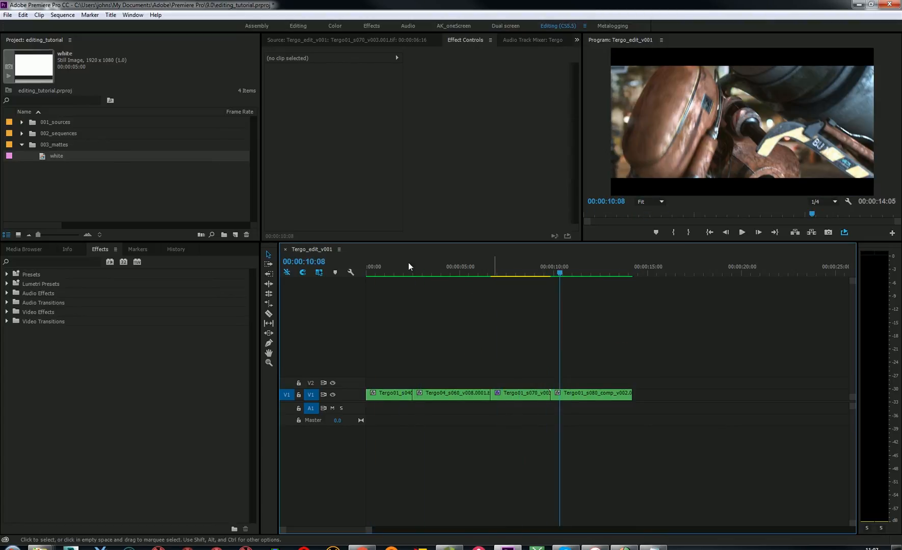
Open the media export settings for the Tergo_edit_v001 sequence
{"action": "left_click", "coordinate": [8, 15]}
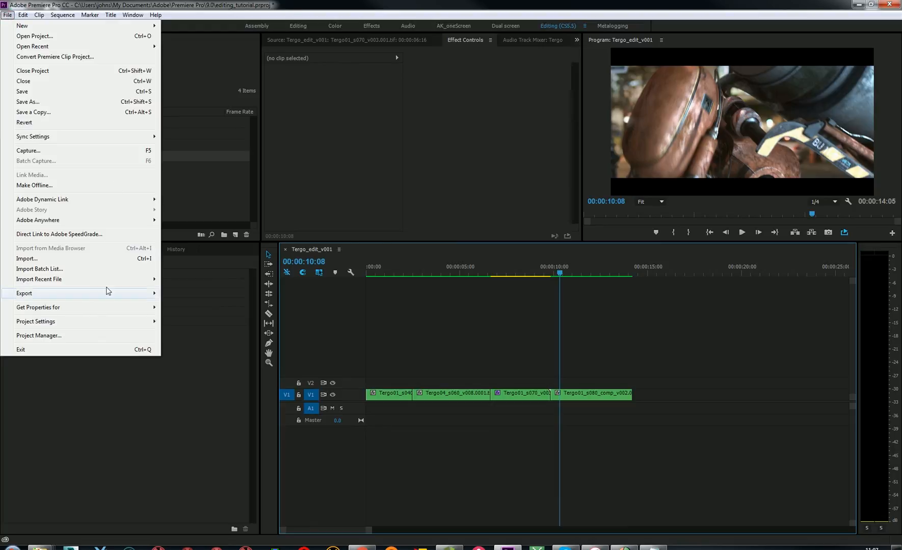
{"action": "mouse_move", "coordinate": [104, 296]}
{"action": "mouse_move", "coordinate": [79, 203]}
{"action": "mouse_move", "coordinate": [74, 300]}
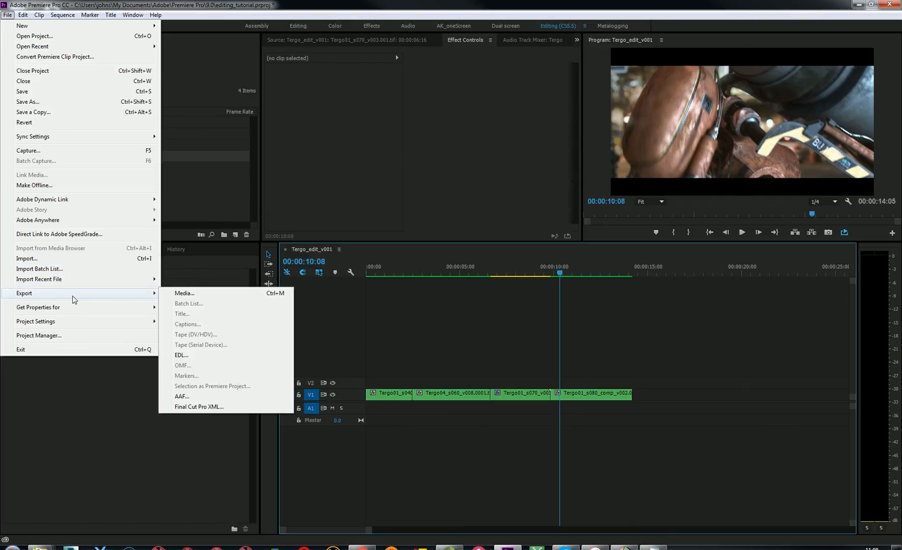
{"action": "mouse_move", "coordinate": [44, 298]}
{"action": "left_click", "coordinate": [249, 294]}
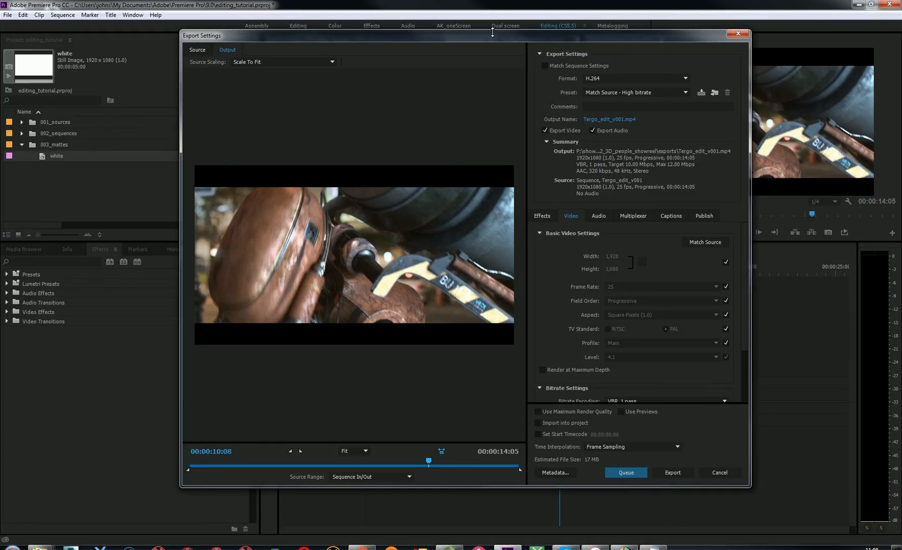
{"action": "left_click_drag", "start_coordinate": [492, 32], "coordinate": [481, 32]}
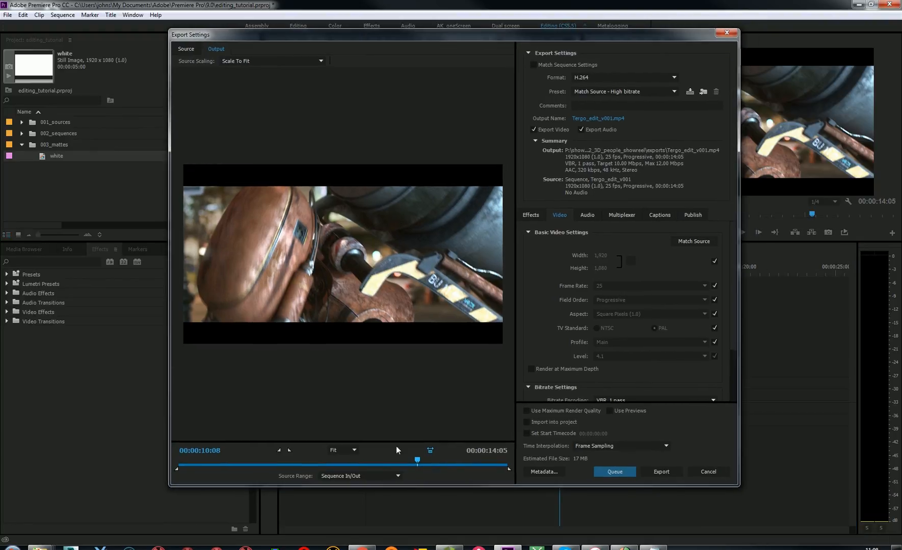
Preview the frame at 00:00:08:03, set the export format to QuickTime, and look through its available presets
{"action": "left_click", "coordinate": [367, 465]}
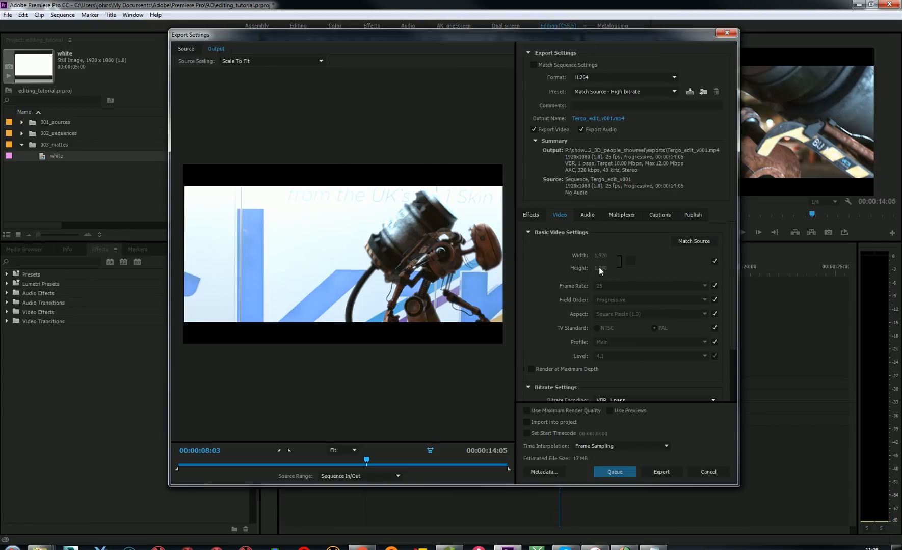
{"action": "left_click", "coordinate": [630, 80]}
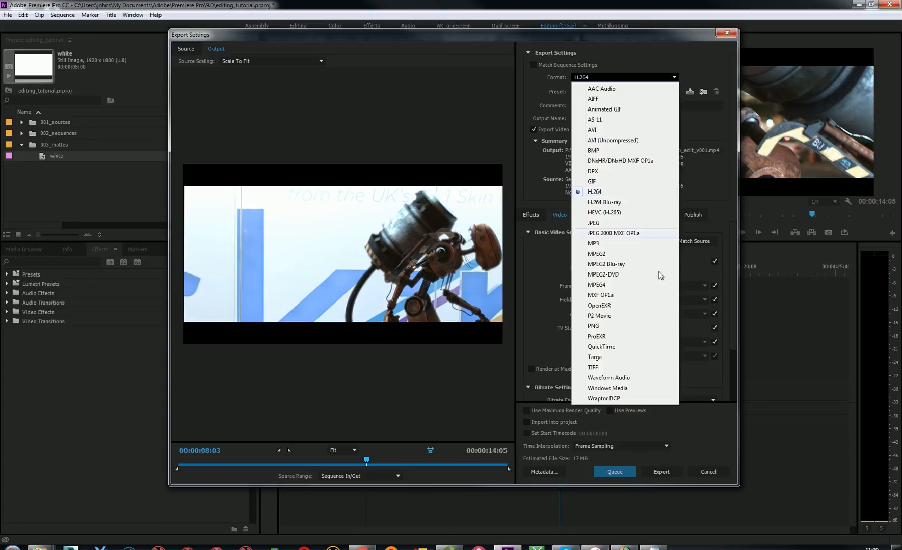
{"action": "left_click", "coordinate": [609, 347]}
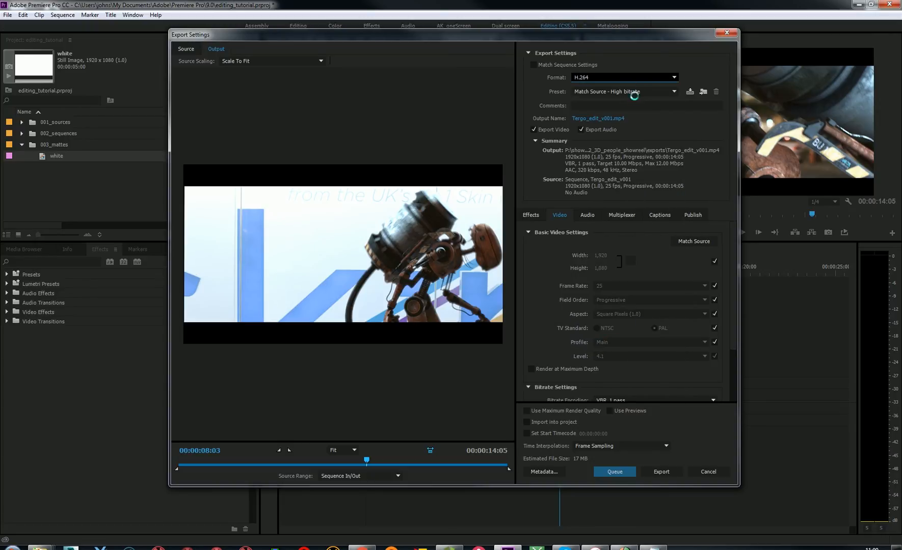
{"action": "left_click", "coordinate": [646, 78]}
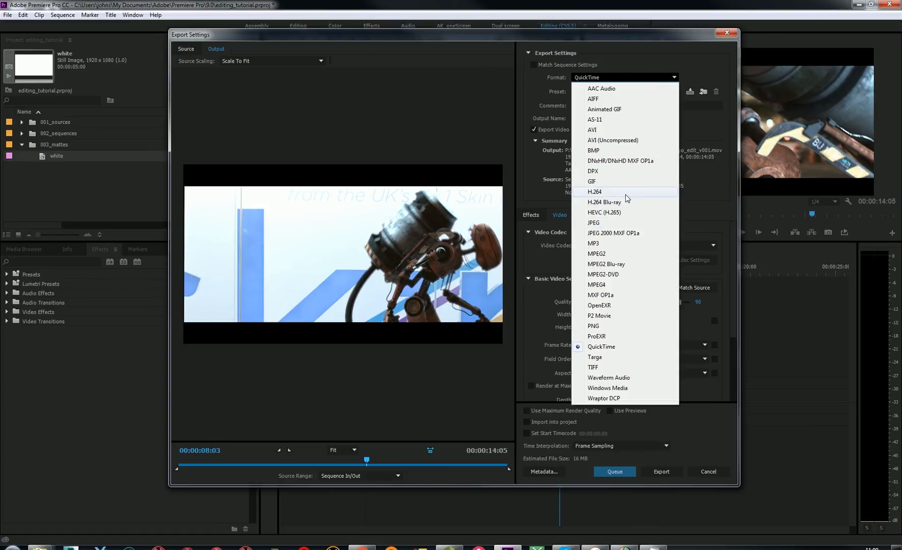
{"action": "left_click", "coordinate": [639, 347]}
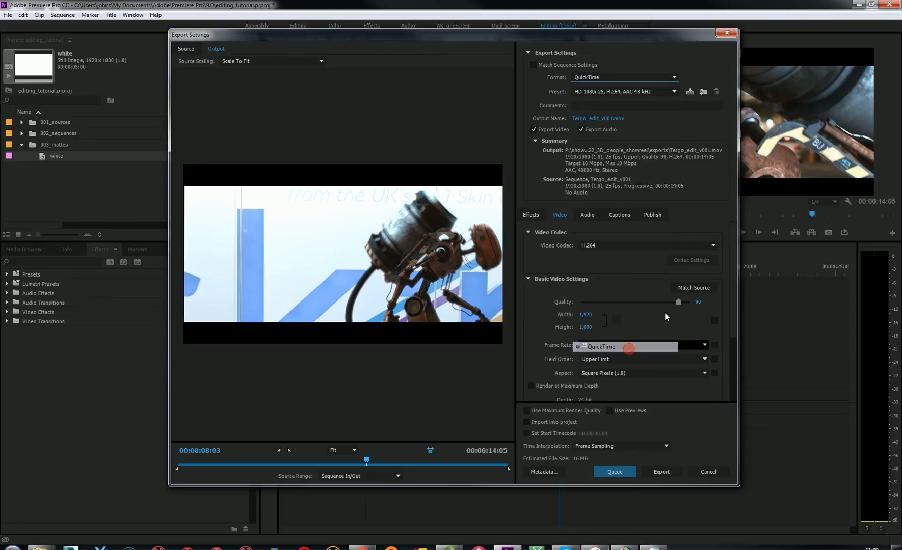
{"action": "left_click", "coordinate": [641, 92]}
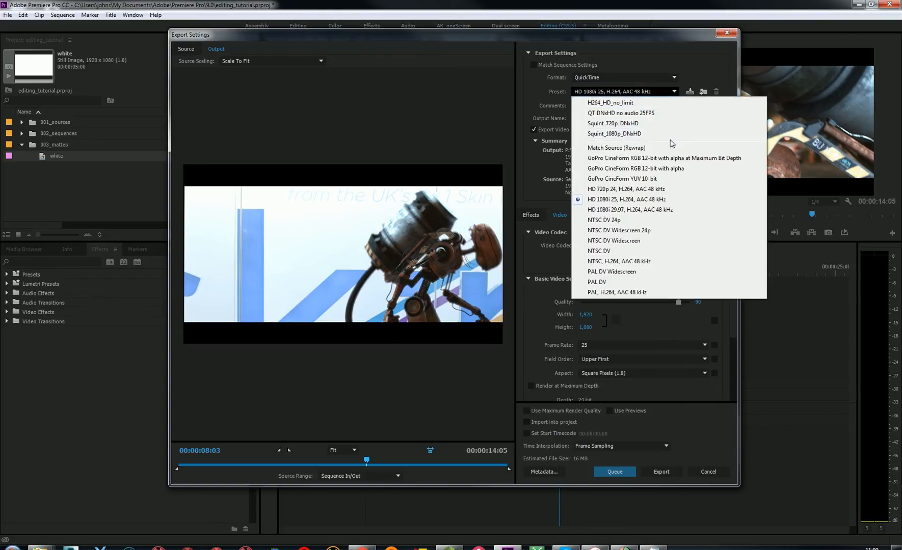
{"action": "left_click", "coordinate": [657, 60]}
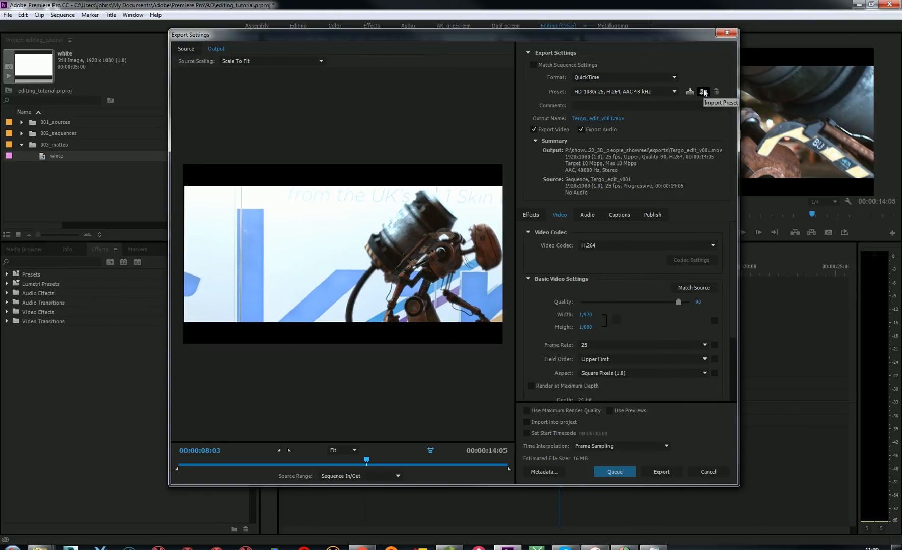
Browse for importable presets in the library drive's _Squint_standards, Premiere, export_presets_CC folder and close the import dialog
{"action": "left_click", "coordinate": [703, 91]}
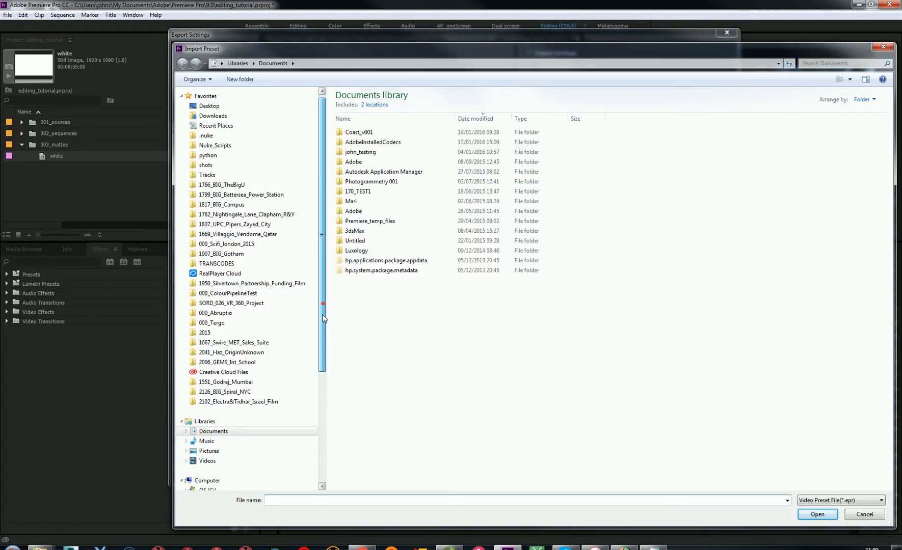
{"action": "scroll", "coordinate": [176, 404], "scroll_direction": "down", "scroll_amount": 4}
{"action": "left_click", "coordinate": [230, 387]}
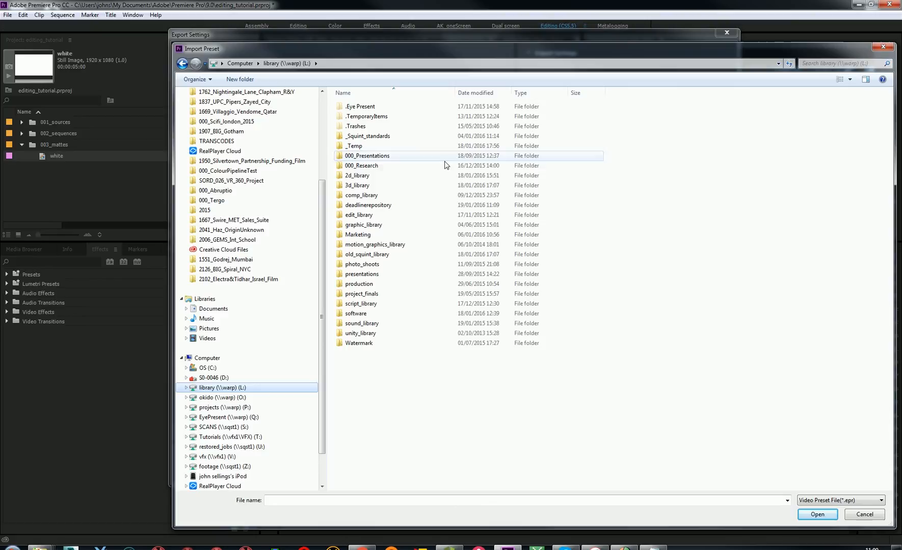
{"action": "double_click", "coordinate": [380, 137]}
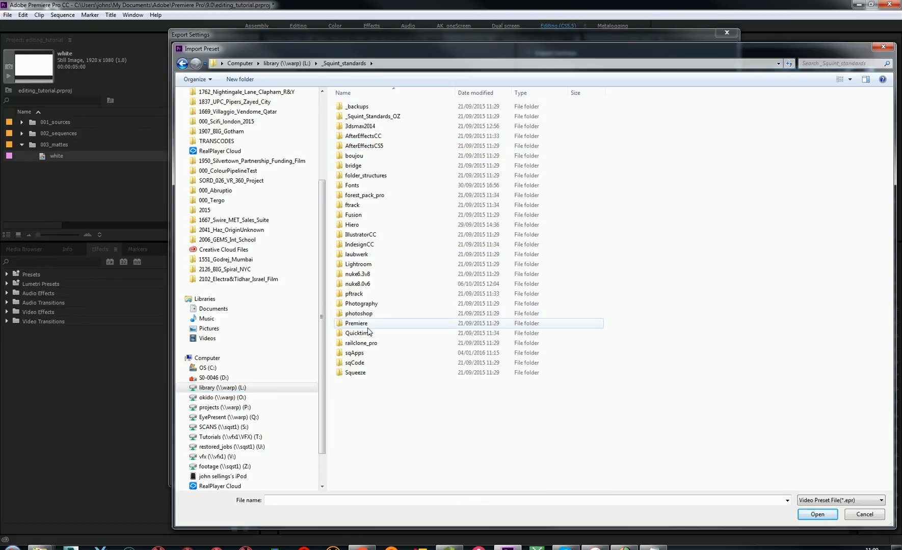
{"action": "double_click", "coordinate": [367, 328]}
{"action": "double_click", "coordinate": [363, 117]}
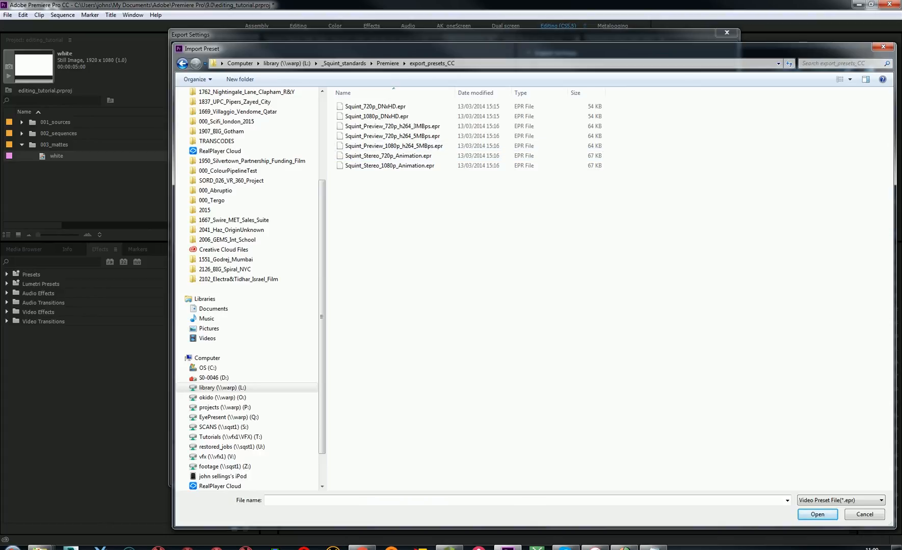
{"action": "left_click", "coordinate": [883, 46]}
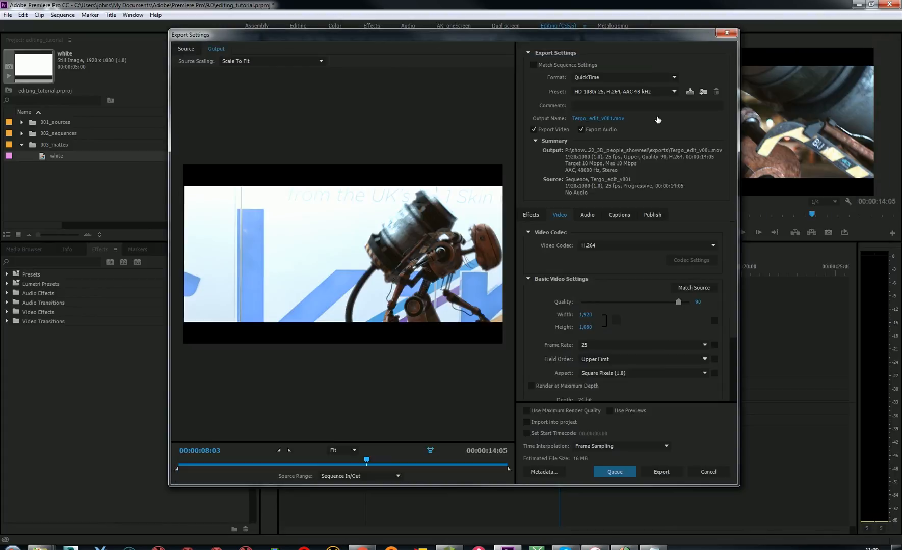
Apply the Squint_1080p_DNxHD preset and try changing the output frame size to 2038 x 1141
{"action": "left_click", "coordinate": [643, 92]}
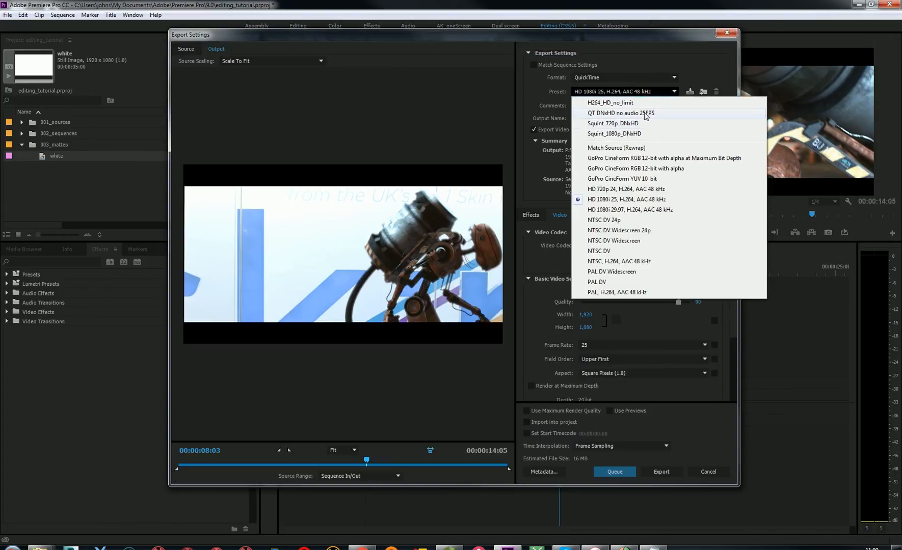
{"action": "left_click", "coordinate": [630, 135]}
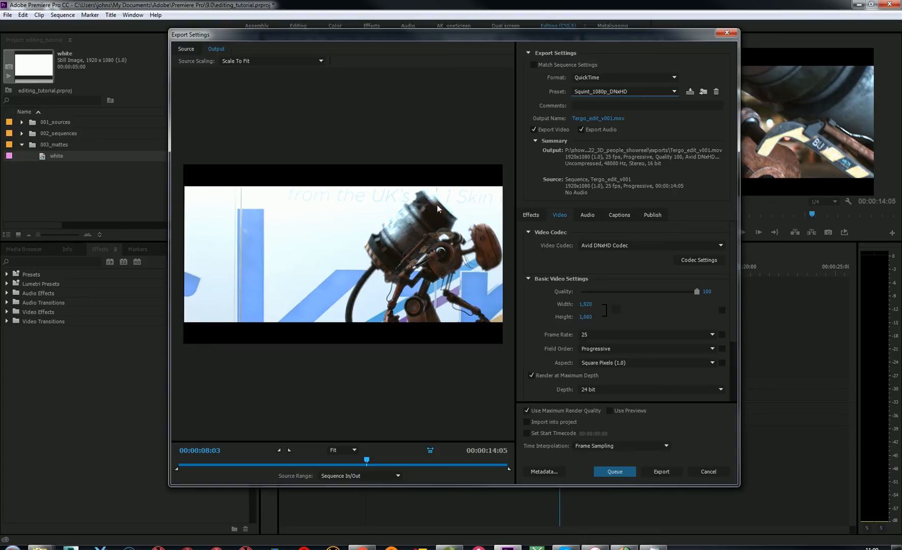
{"action": "left_click_drag", "start_coordinate": [587, 317], "coordinate": [643, 304]}
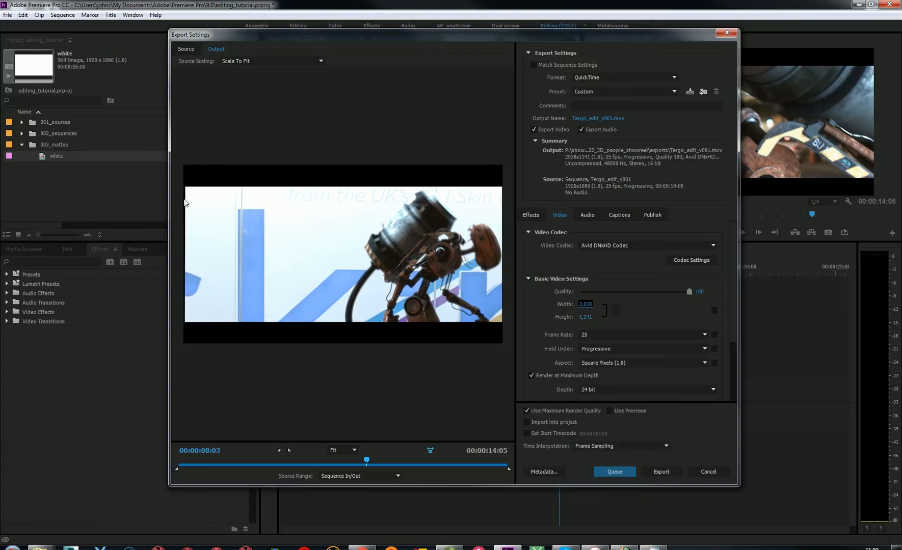
{"action": "left_click", "coordinate": [643, 313]}
Set the output width to 1920 and the height to 1080, and link the two dimensions
{"action": "left_click", "coordinate": [585, 304]}
{"action": "type", "text": "1920"}
{"action": "key", "text": "Return"}
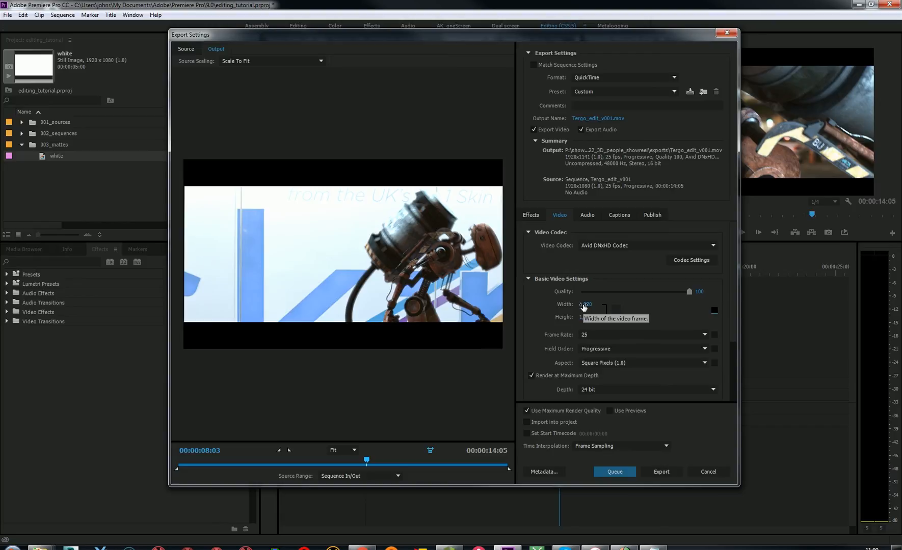
{"action": "left_click", "coordinate": [584, 317]}
{"action": "type", "text": "1080"}
{"action": "key", "text": "Return"}
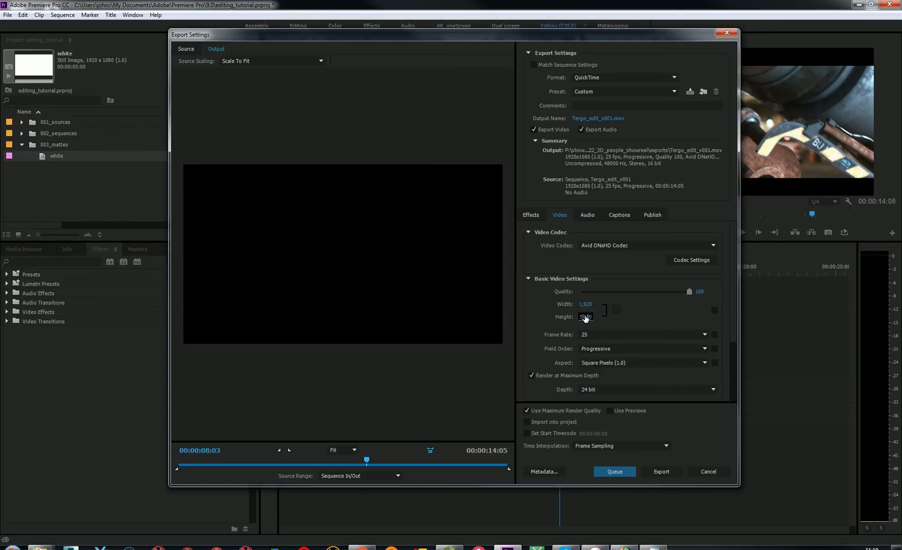
{"action": "left_click", "coordinate": [662, 313]}
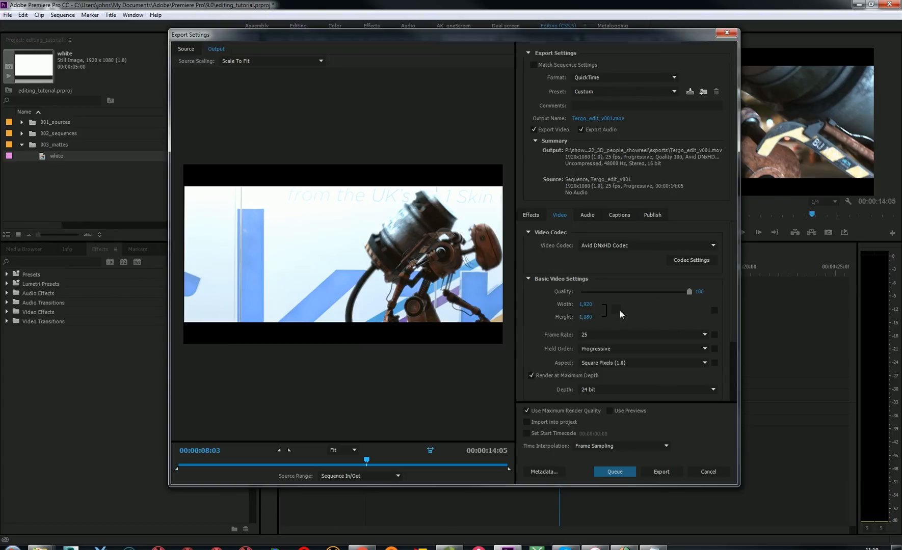
{"action": "left_click", "coordinate": [616, 311]}
Set the export format to H.264 with the Squint_Preview_1080p_h264_5MBps preset and check where the output file is saved
{"action": "left_click", "coordinate": [616, 78]}
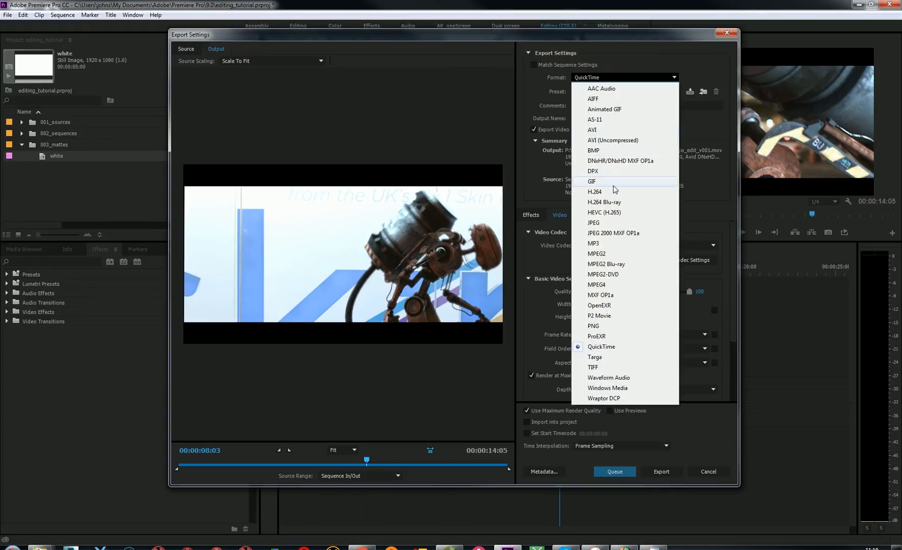
{"action": "left_click", "coordinate": [606, 192]}
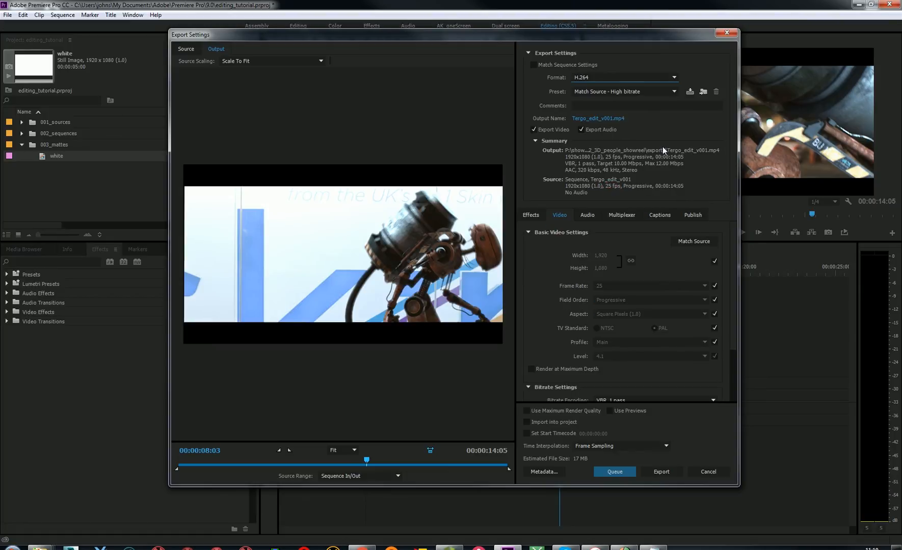
{"action": "left_click", "coordinate": [628, 92]}
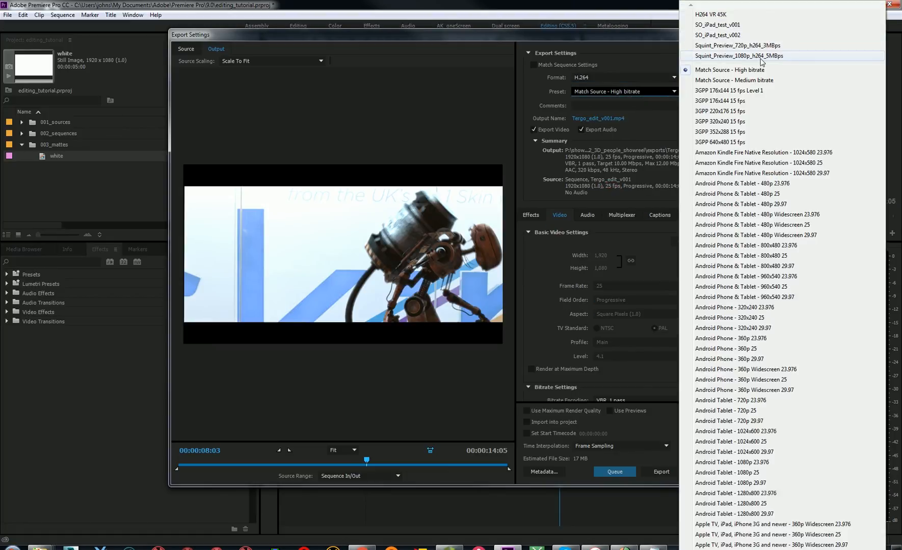
{"action": "left_click", "coordinate": [765, 56]}
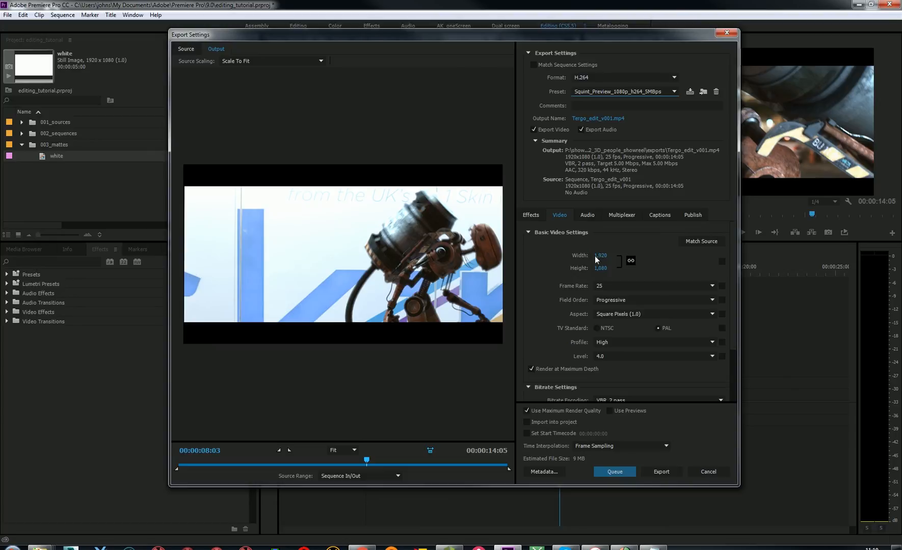
{"action": "left_click", "coordinate": [599, 118]}
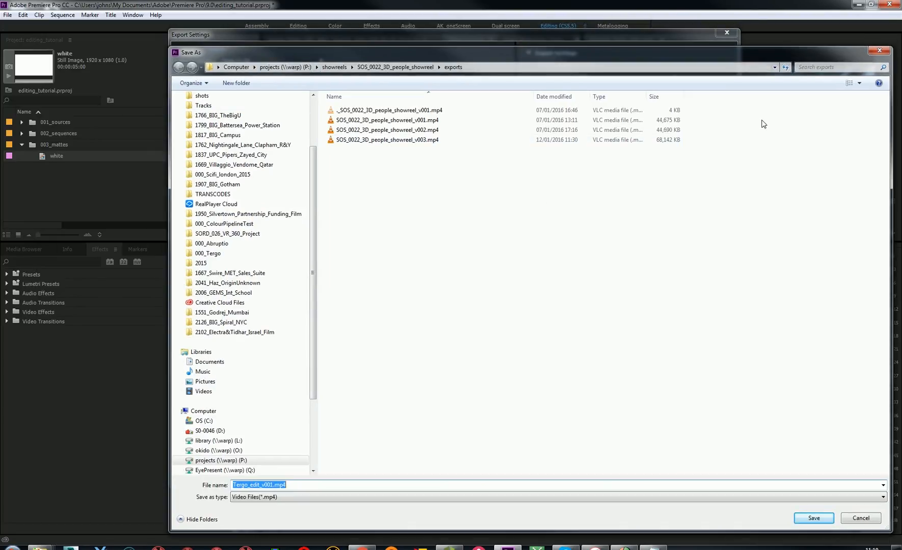
{"action": "left_click", "coordinate": [879, 50]}
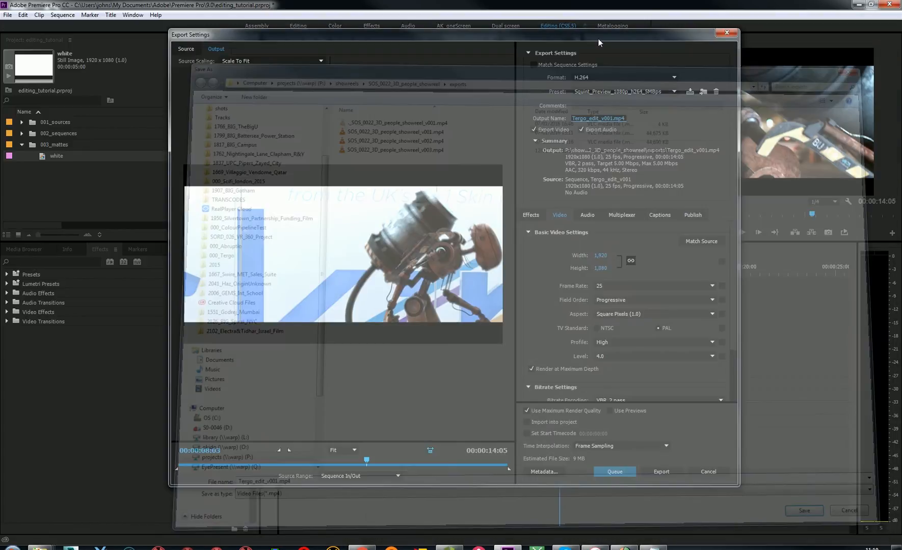
{"action": "left_click_drag", "start_coordinate": [626, 34], "coordinate": [635, 34]}
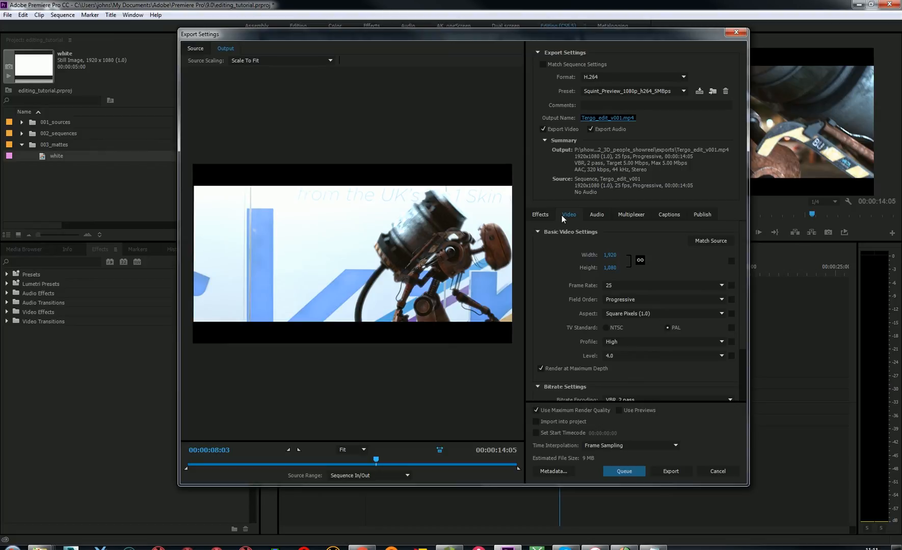
{"action": "left_click", "coordinate": [628, 472]}
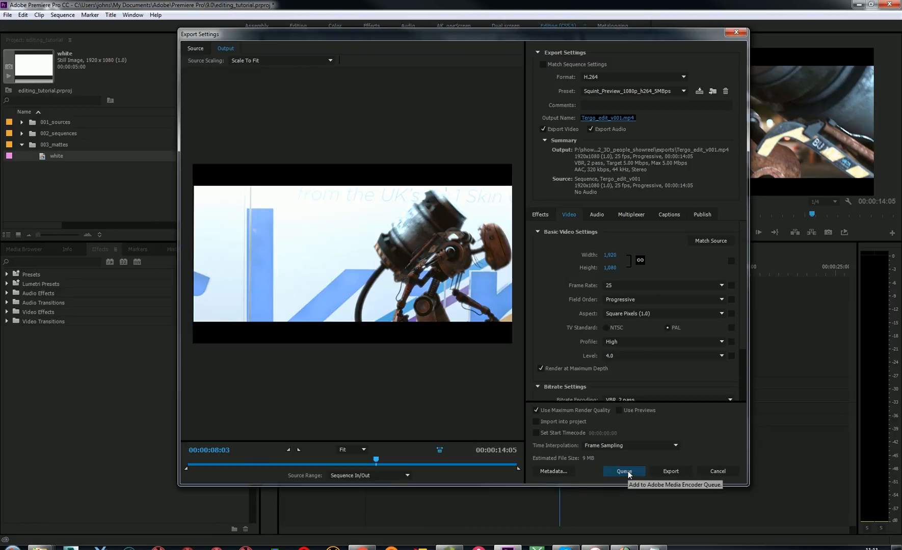
{"action": "left_click_drag", "start_coordinate": [519, 36], "coordinate": [512, 32]}
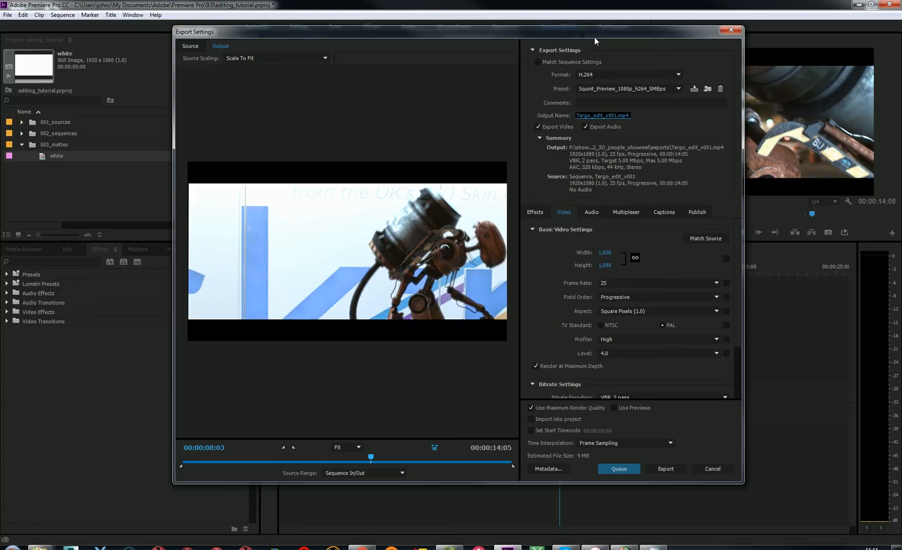
{"action": "left_click_drag", "start_coordinate": [609, 30], "coordinate": [607, 45]}
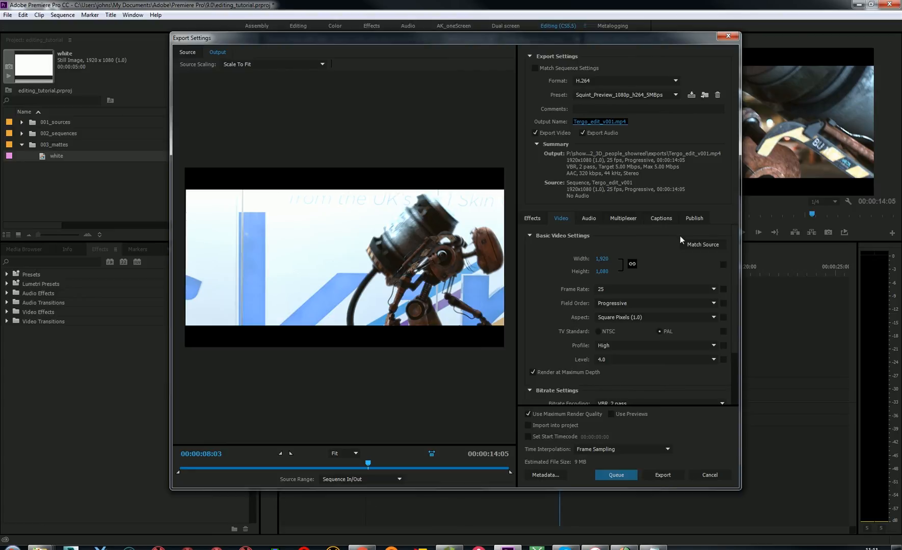
Set the export format to Targa with Export As Sequence enabled and a frame rate of 25
{"action": "left_click", "coordinate": [625, 81]}
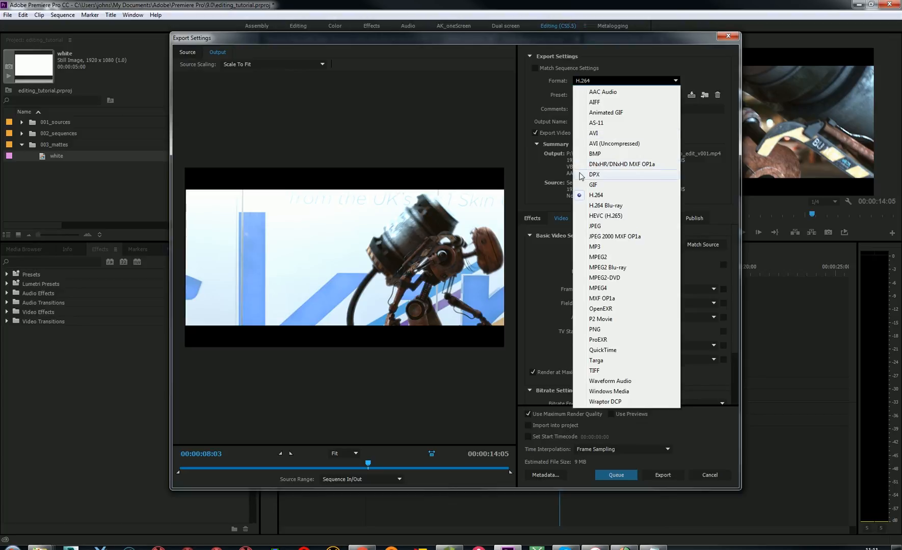
{"action": "left_click", "coordinate": [618, 361]}
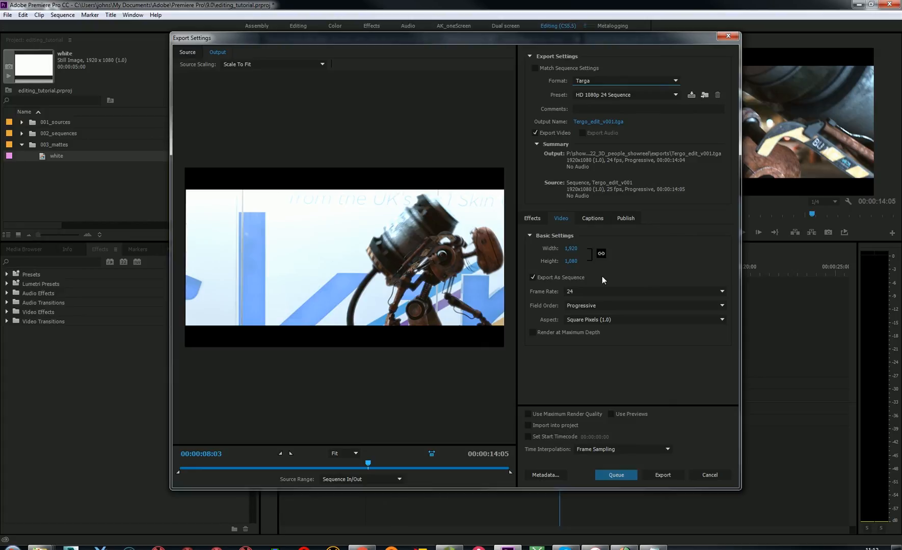
{"action": "left_click", "coordinate": [555, 280]}
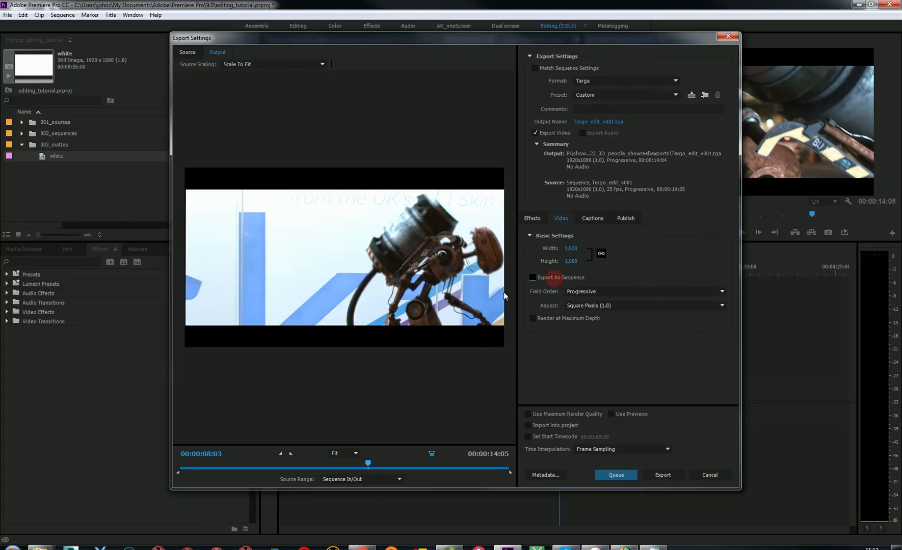
{"action": "left_click", "coordinate": [556, 278]}
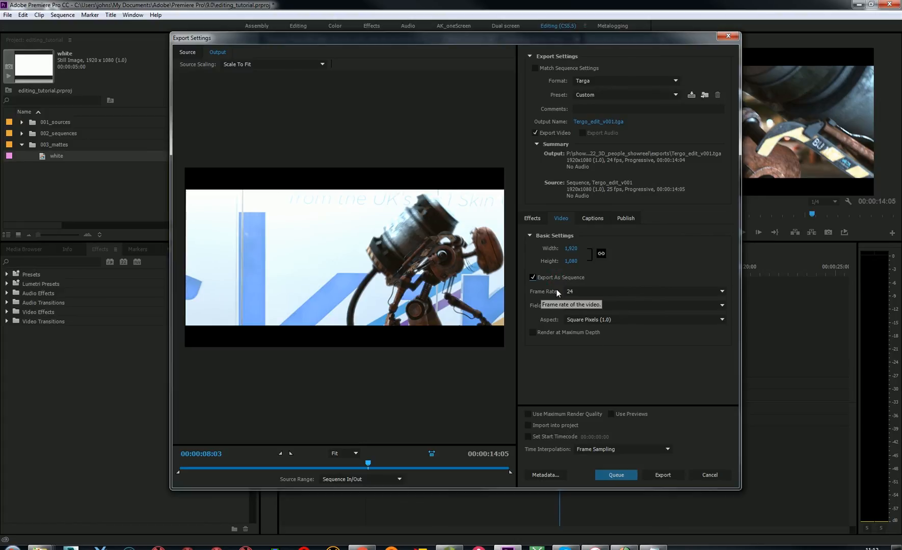
{"action": "left_click", "coordinate": [591, 291]}
{"action": "left_click", "coordinate": [584, 427]}
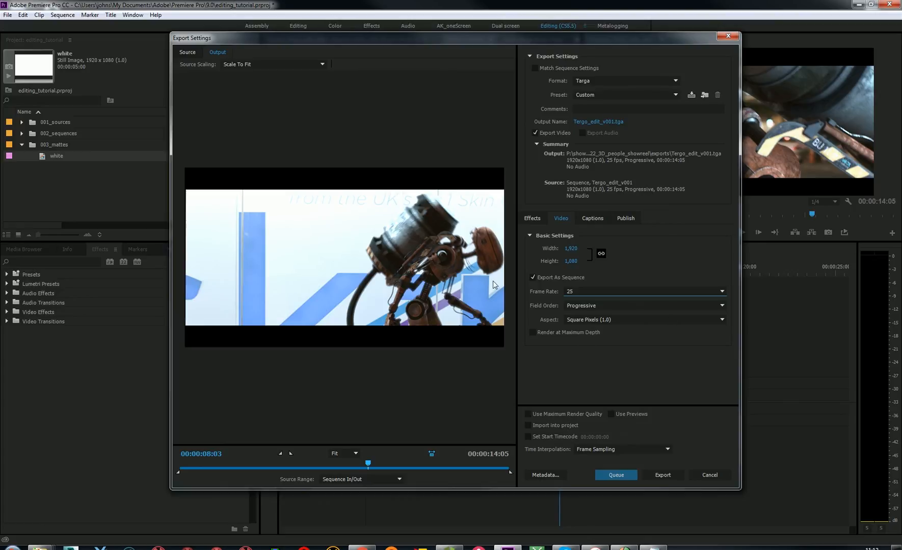
Try toggling Render at Maximum Depth on and off and examine the Lumetri Look, SDR Conform and Image Overlay export effects
{"action": "left_click", "coordinate": [562, 331]}
{"action": "left_click", "coordinate": [567, 332]}
{"action": "left_click", "coordinate": [635, 373]}
{"action": "left_click", "coordinate": [533, 219]}
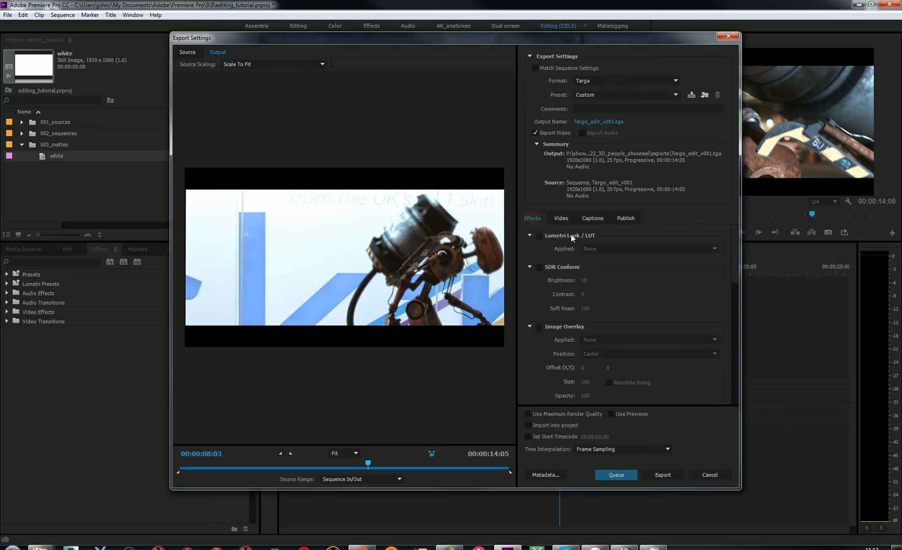
{"action": "mouse_move", "coordinate": [734, 259]}
{"action": "left_mouse_down"}
{"action": "mouse_move", "coordinate": [734, 322]}
{"action": "mouse_move", "coordinate": [736, 248]}
{"action": "left_mouse_up"}
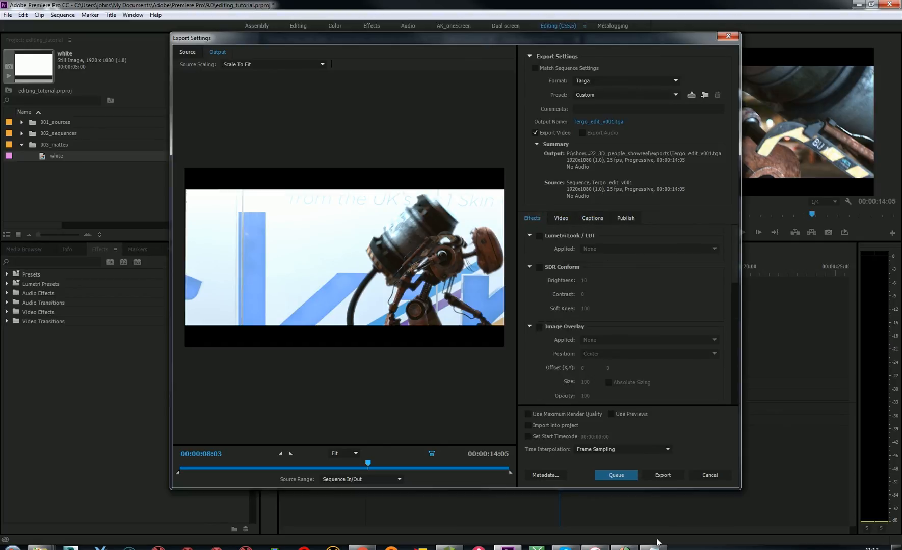
Cancel the export settings without exporting and scrub the Tergo_edit_v001 playhead back to 00:00:04:03
{"action": "left_click", "coordinate": [717, 475]}
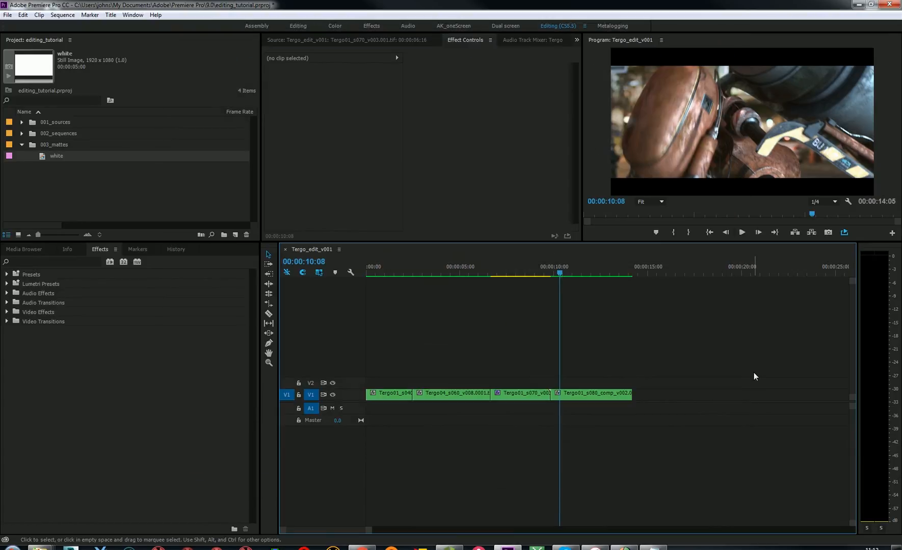
{"action": "left_click_drag", "start_coordinate": [565, 272], "coordinate": [445, 271]}
{"action": "left_click", "coordinate": [564, 268]}
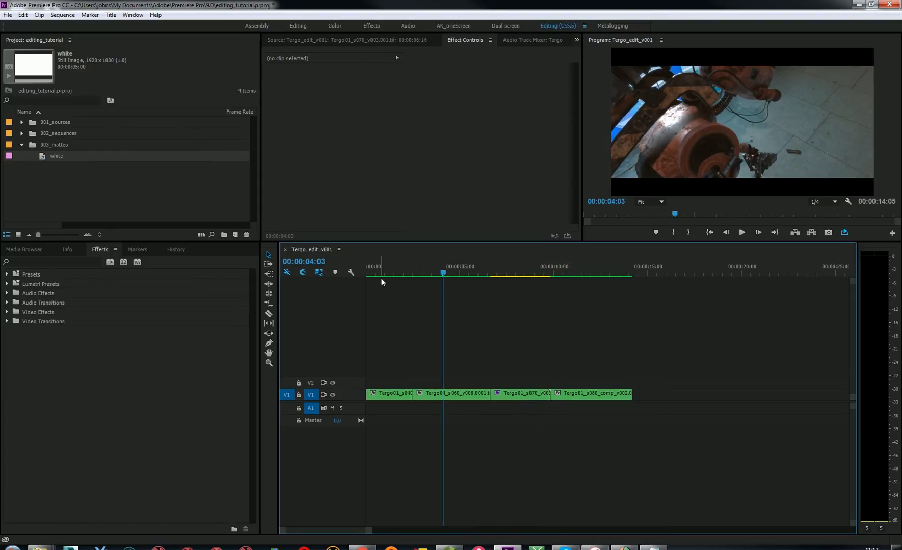
Collapse the 003_mattes bin in the project and move the sequence playhead to 00:00:03:20
{"action": "left_click", "coordinate": [21, 145]}
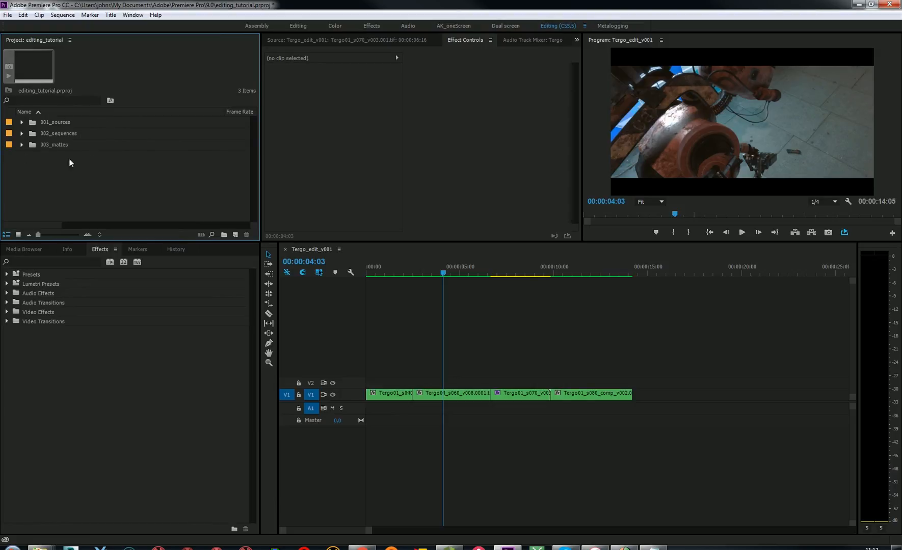
{"action": "left_click", "coordinate": [448, 274]}
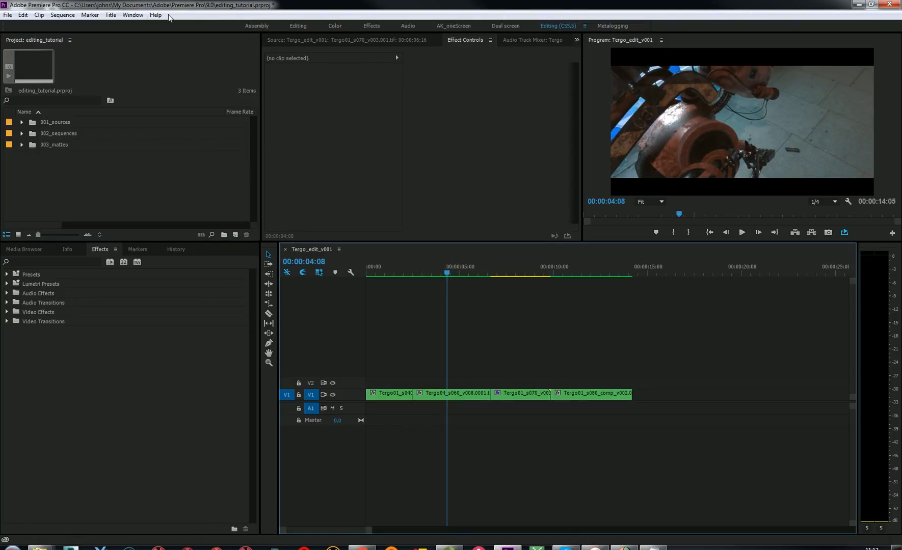
{"action": "left_click", "coordinate": [155, 14]}
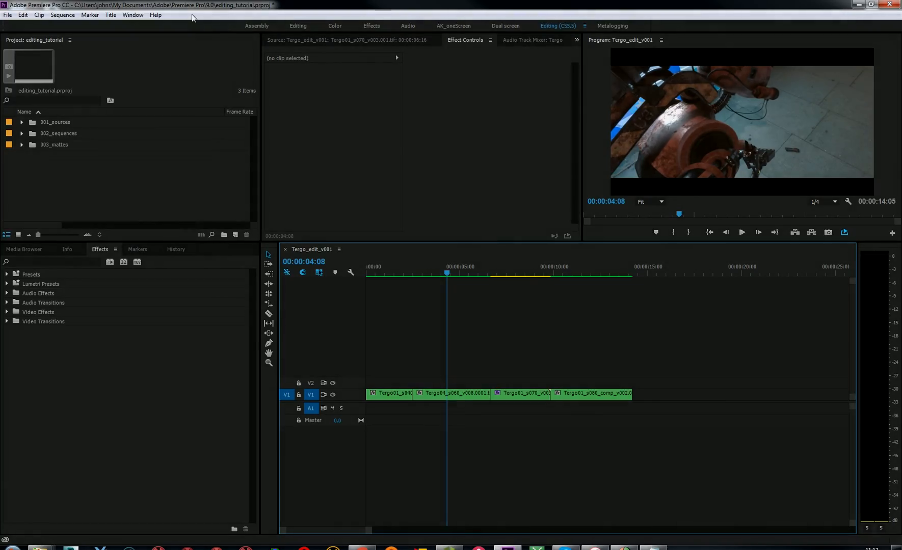
{"action": "left_click_drag", "start_coordinate": [449, 272], "coordinate": [439, 273]}
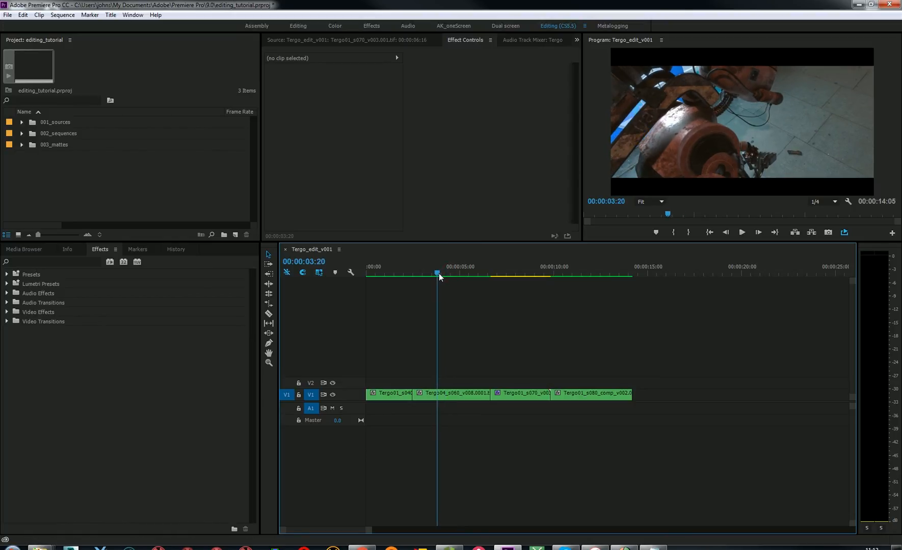